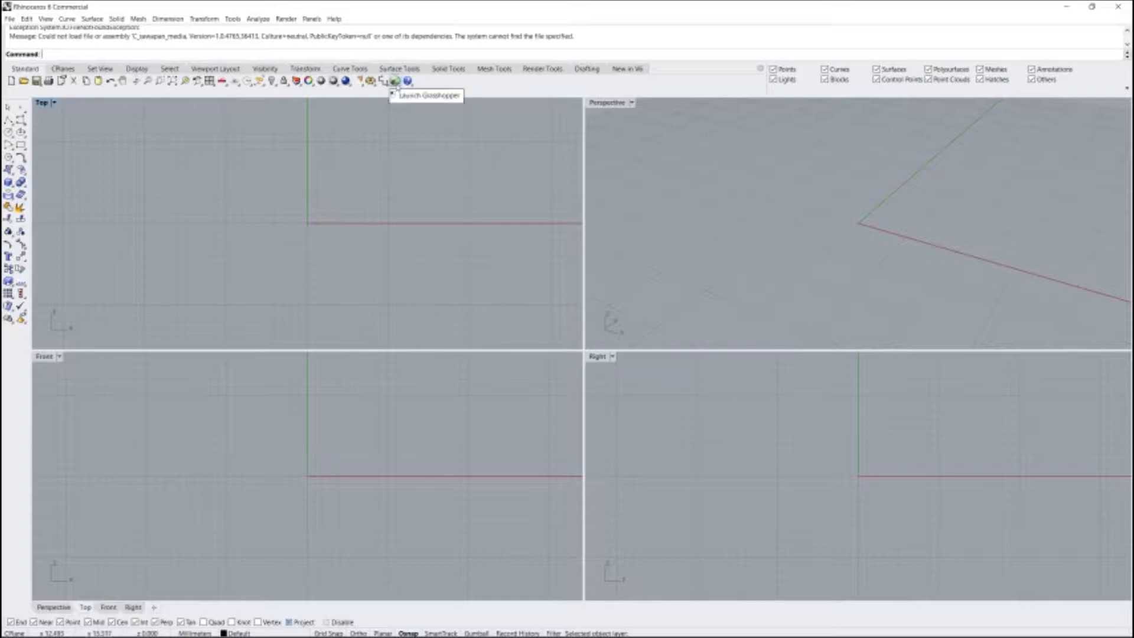
Step: Launch Grasshopper from Rhino and place a Point parameter on a new canvas
{"action": "left_click", "coordinate": [396, 86]}
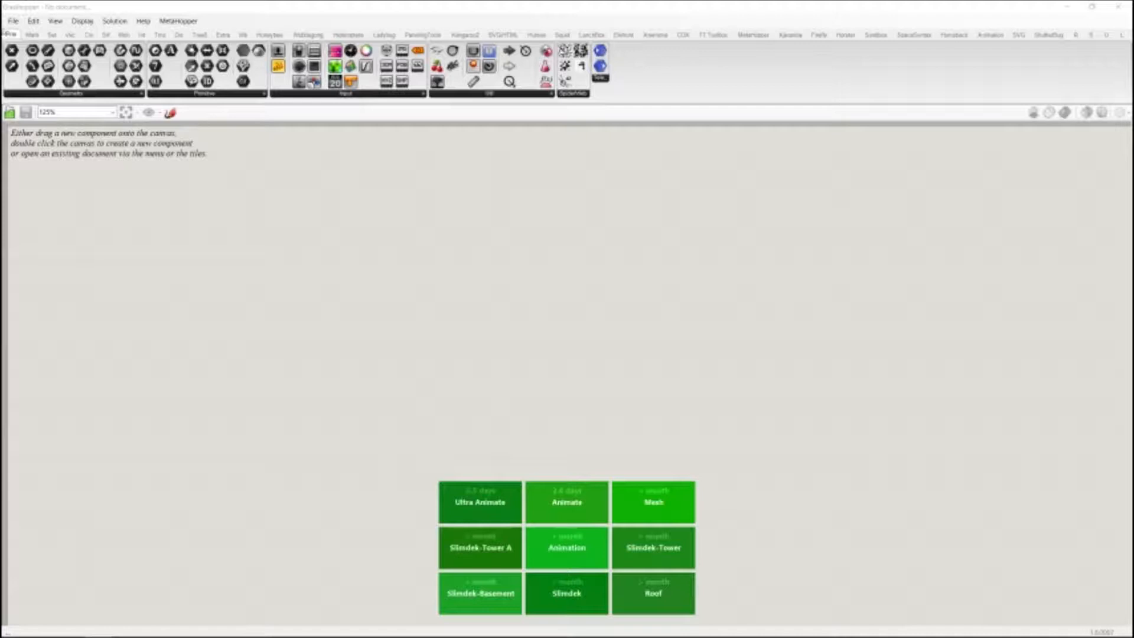
{"action": "double_click", "coordinate": [91, 241]}
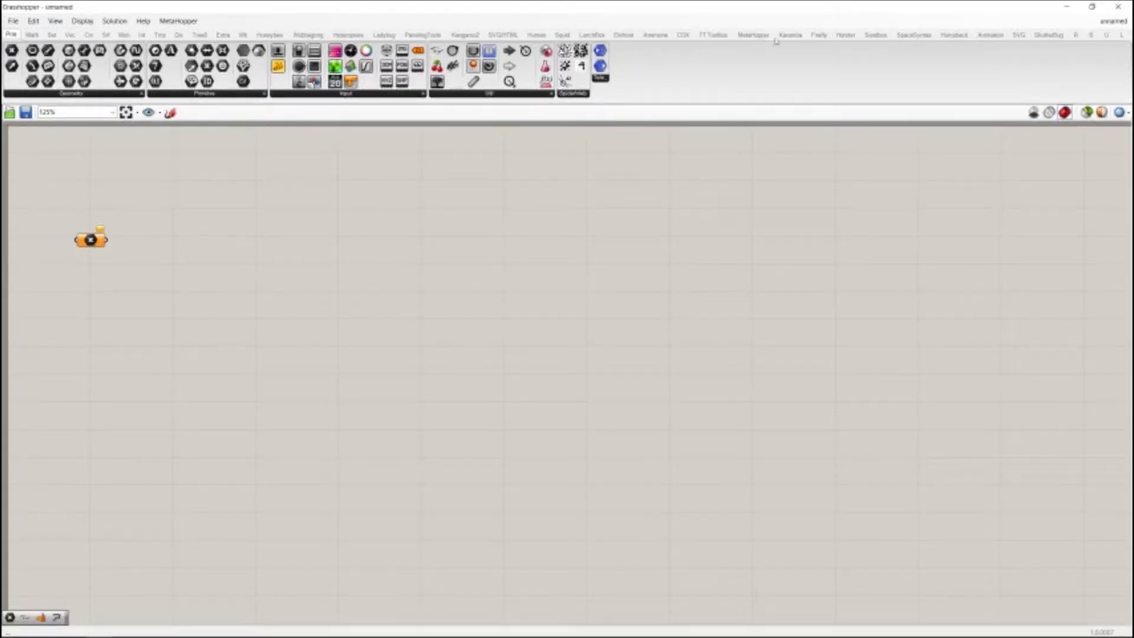
{"action": "middle_click", "coordinate": [15, 401]}
{"action": "right_click_drag", "start_coordinate": [183, 292], "coordinate": [187, 256]}
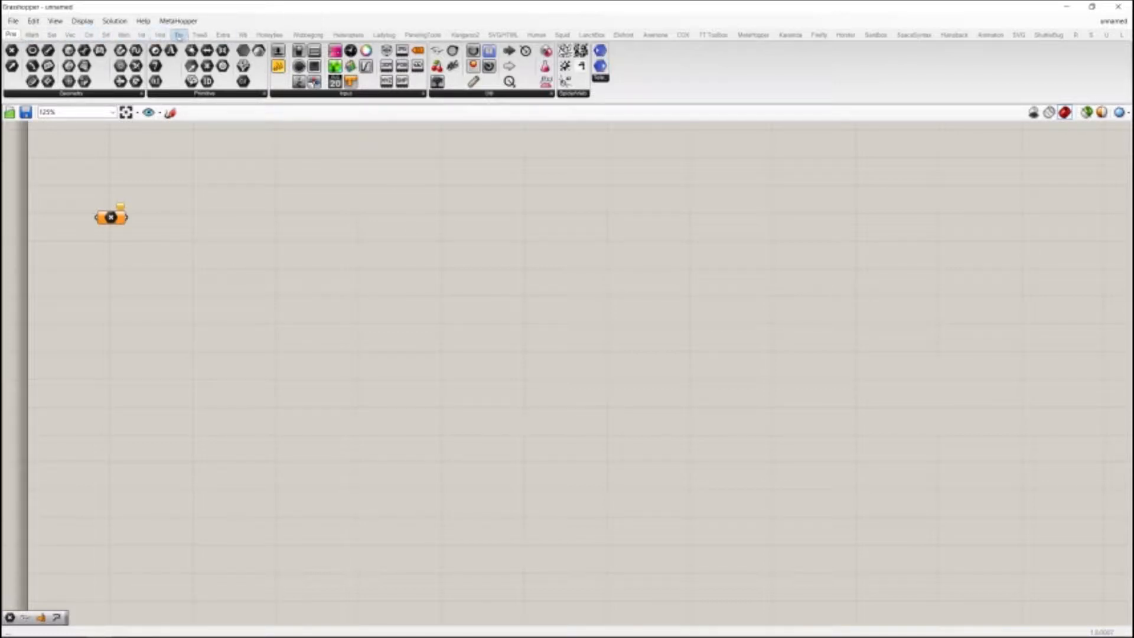
Step: Look through the component categories, including Curve, Heteroptera and Ladybug, and return to the Params components
{"action": "left_click", "coordinate": [32, 34]}
{"action": "left_click", "coordinate": [52, 35]}
{"action": "left_click", "coordinate": [70, 35]}
{"action": "left_click", "coordinate": [89, 35]}
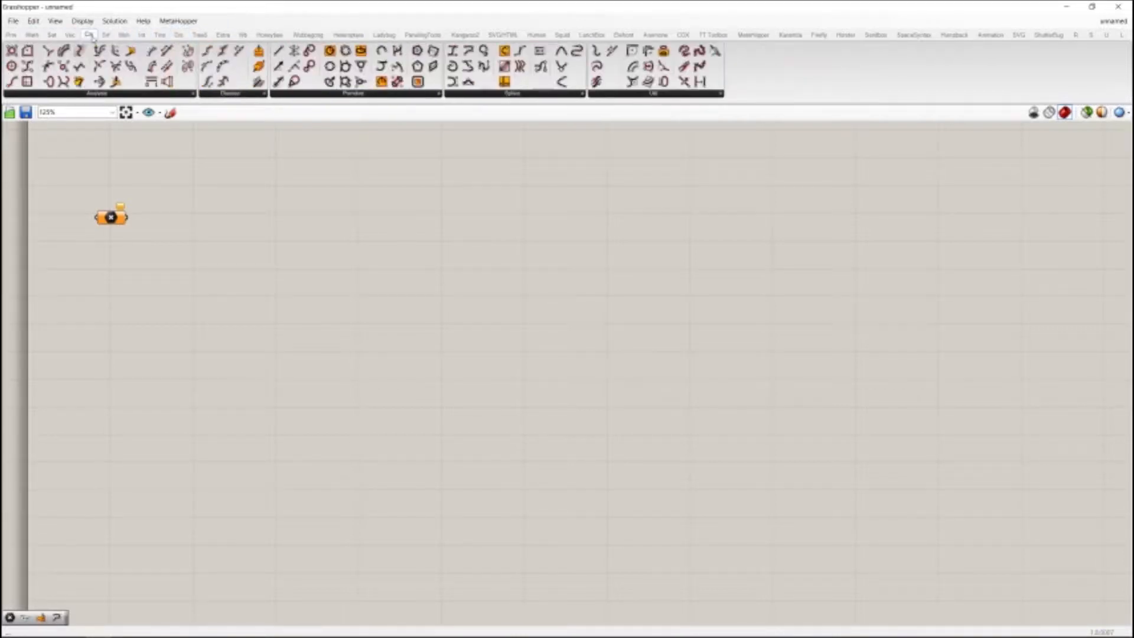
{"action": "mouse_move", "coordinate": [148, 41]}
{"action": "left_click", "coordinate": [224, 34]}
{"action": "left_click", "coordinate": [242, 35]}
{"action": "left_click", "coordinate": [269, 35]}
{"action": "left_click", "coordinate": [308, 35]}
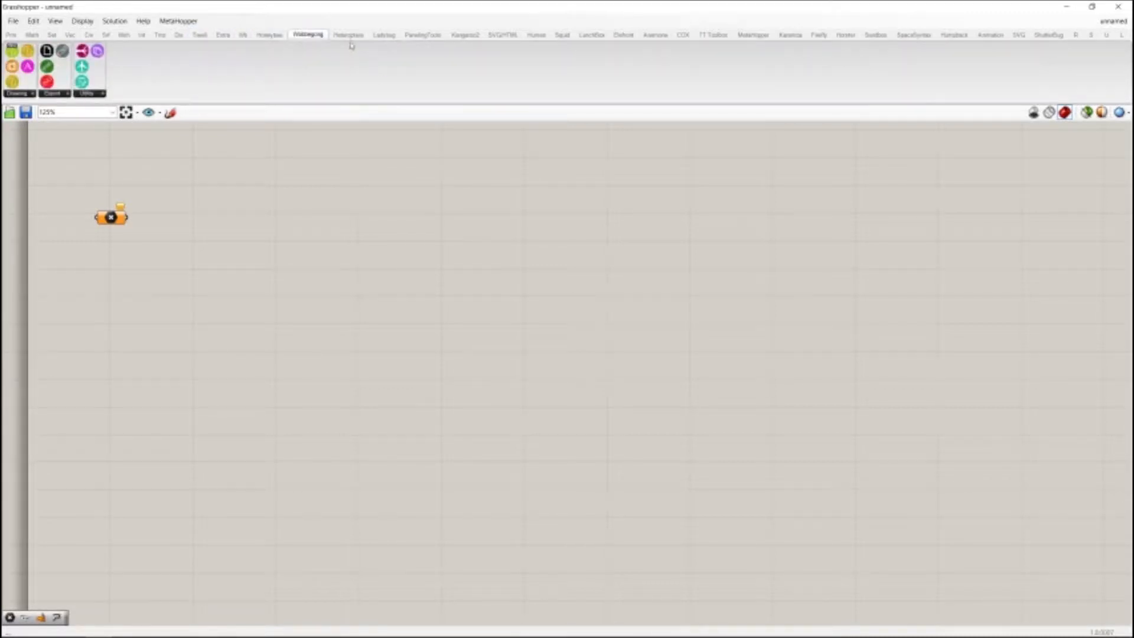
{"action": "left_click", "coordinate": [350, 35]}
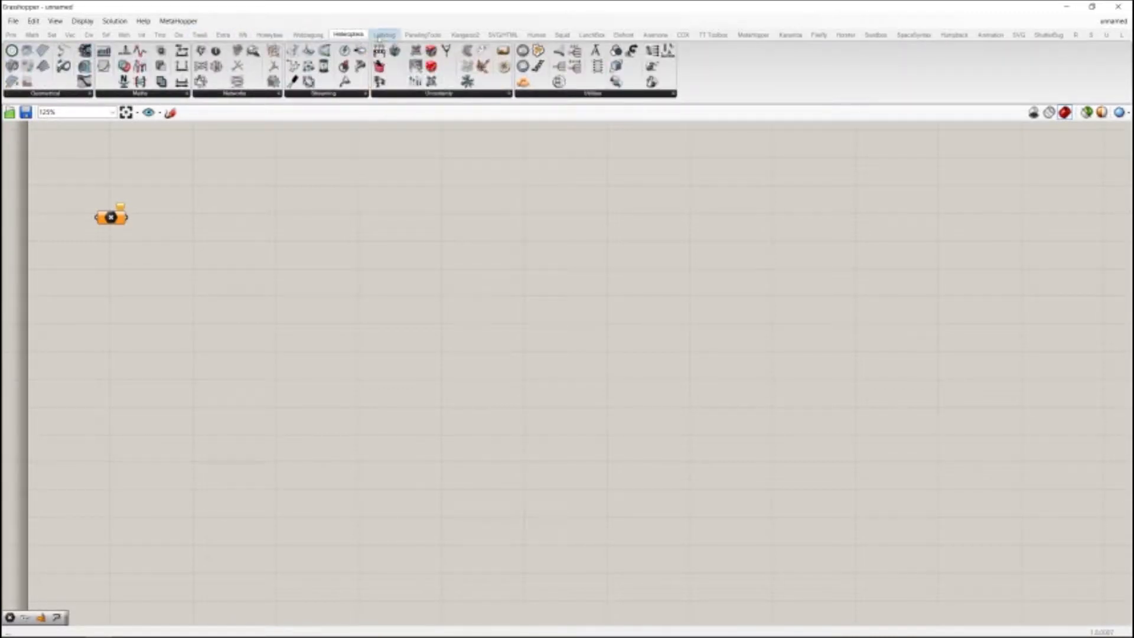
{"action": "left_click", "coordinate": [381, 36]}
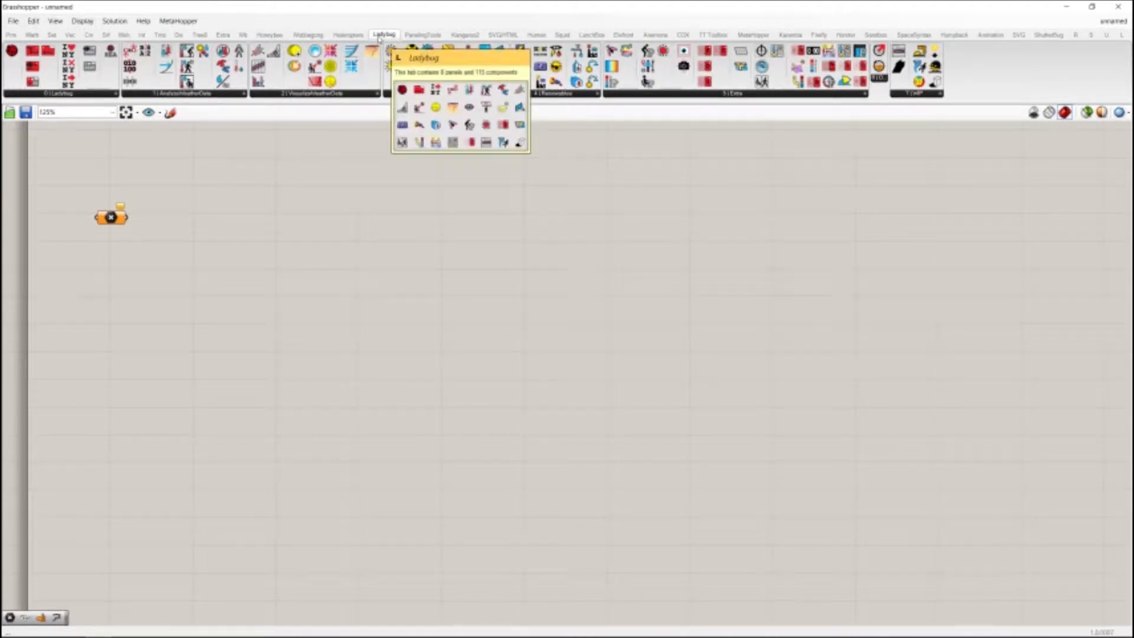
{"action": "left_click", "coordinate": [11, 34]}
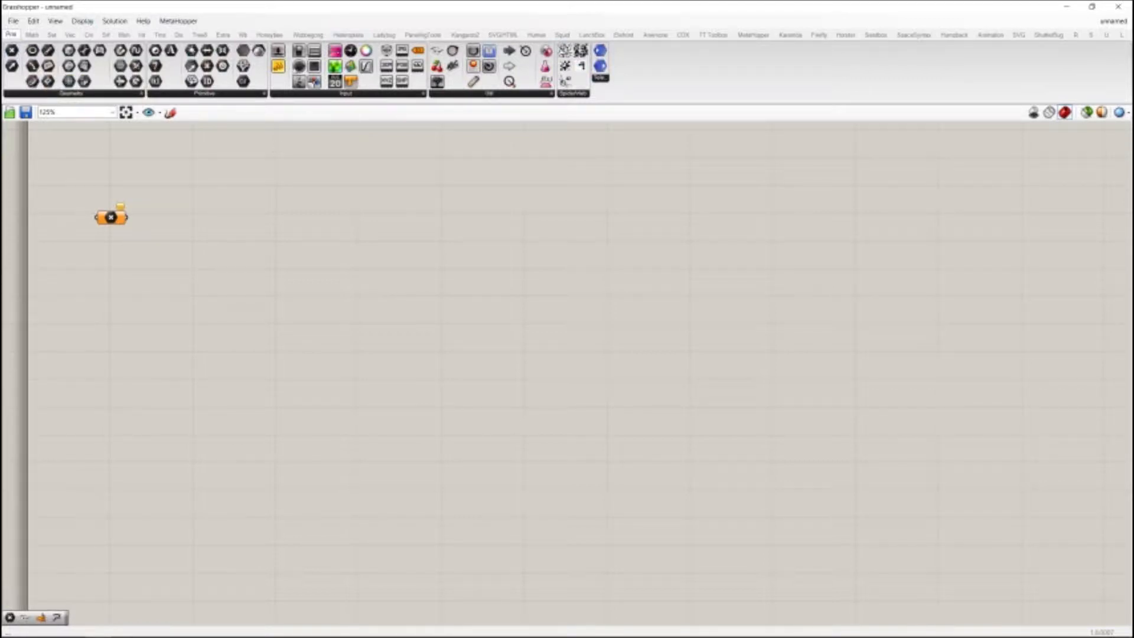
Step: Hide the obscure components from the component palette and show them again
{"action": "right_click_drag", "start_coordinate": [162, 215], "coordinate": [174, 214]}
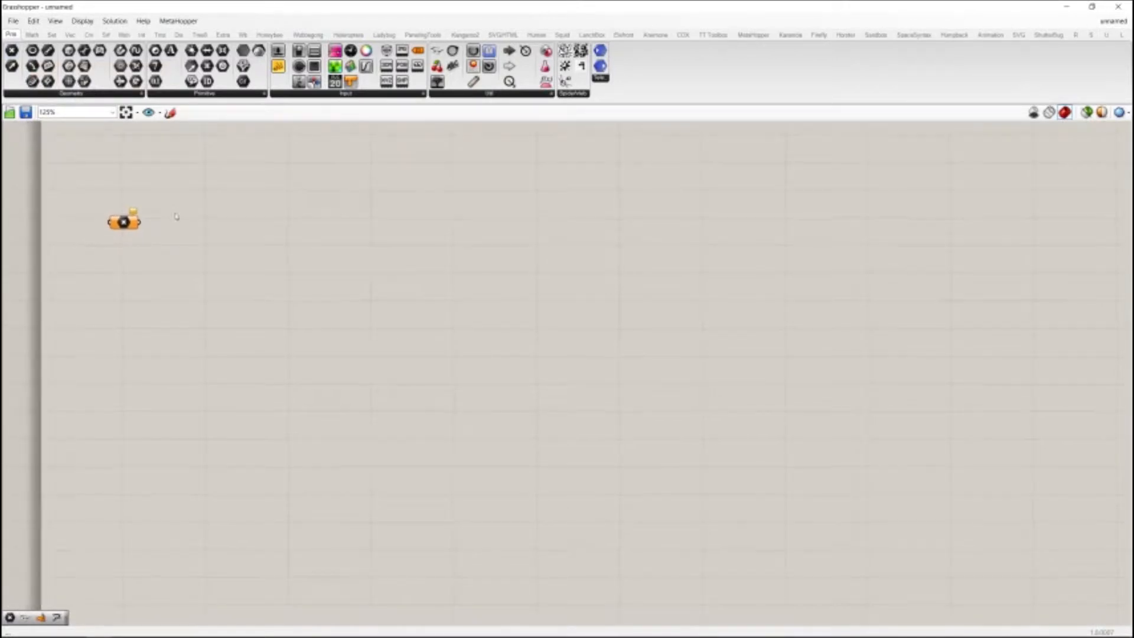
{"action": "left_click", "coordinate": [72, 22]}
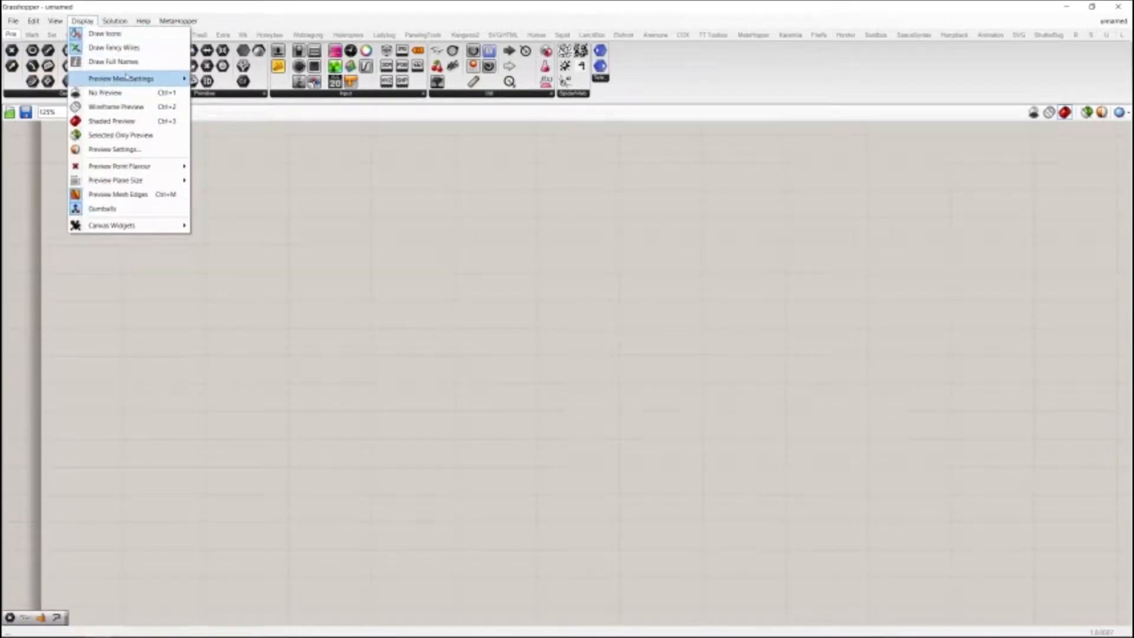
{"action": "left_click", "coordinate": [92, 24]}
{"action": "left_click", "coordinate": [59, 24]}
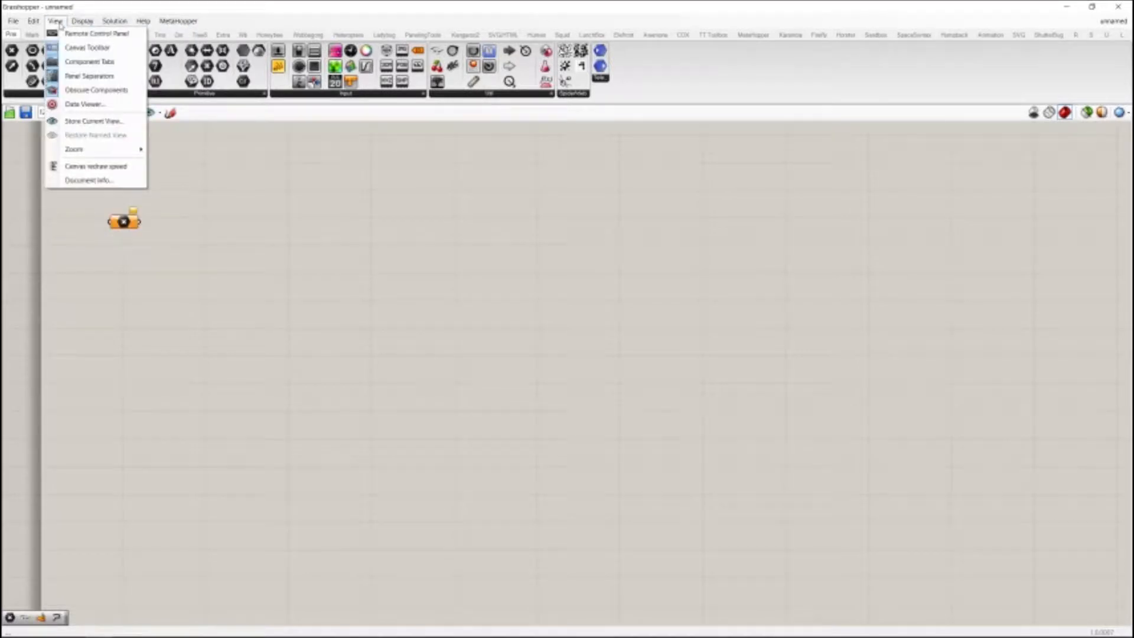
{"action": "left_click", "coordinate": [86, 90]}
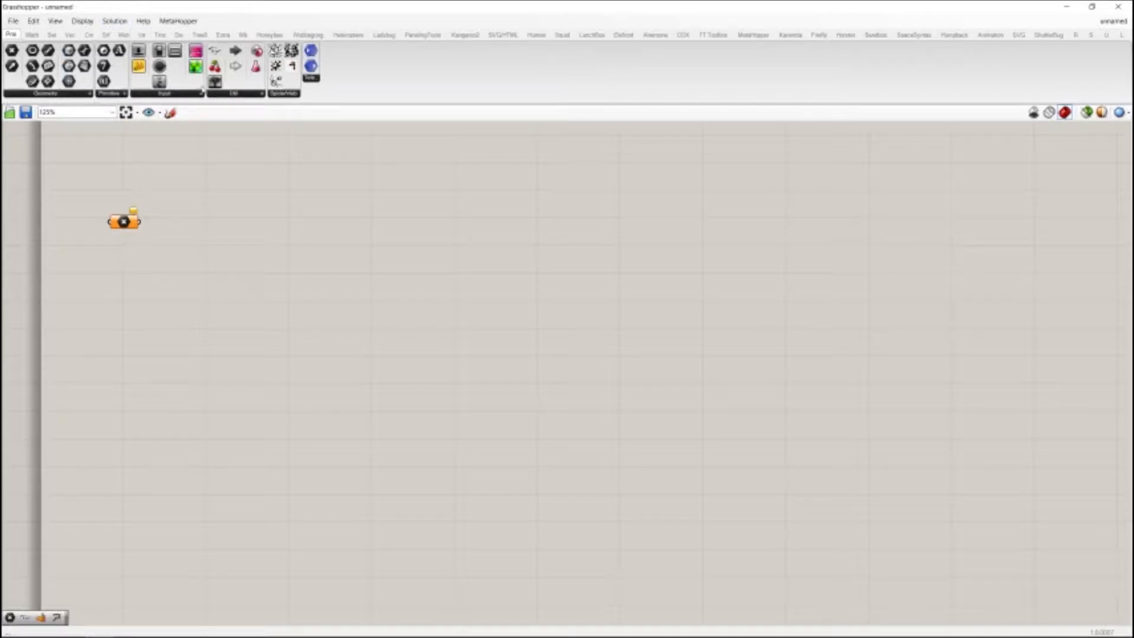
{"action": "left_click", "coordinate": [55, 20]}
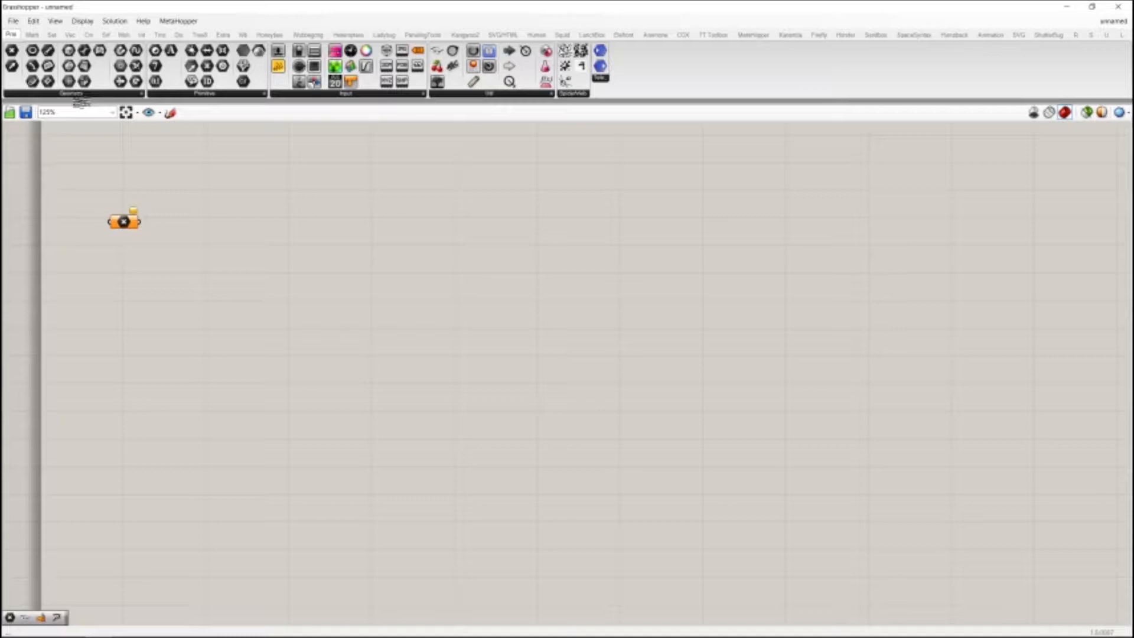
{"action": "left_click", "coordinate": [71, 23]}
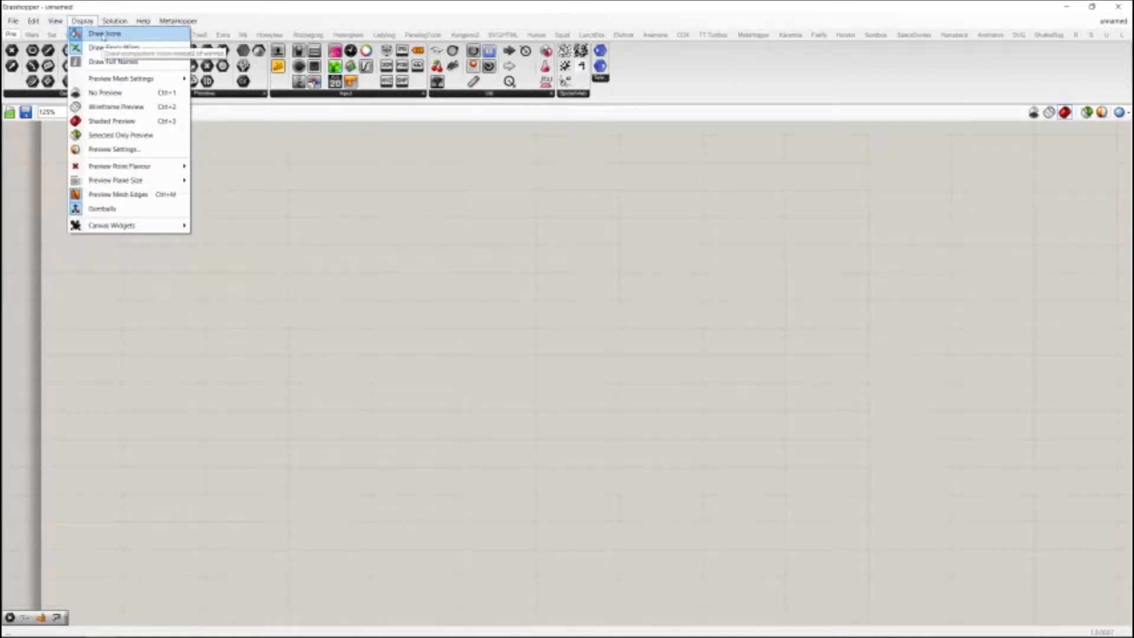
{"action": "left_click", "coordinate": [104, 35]}
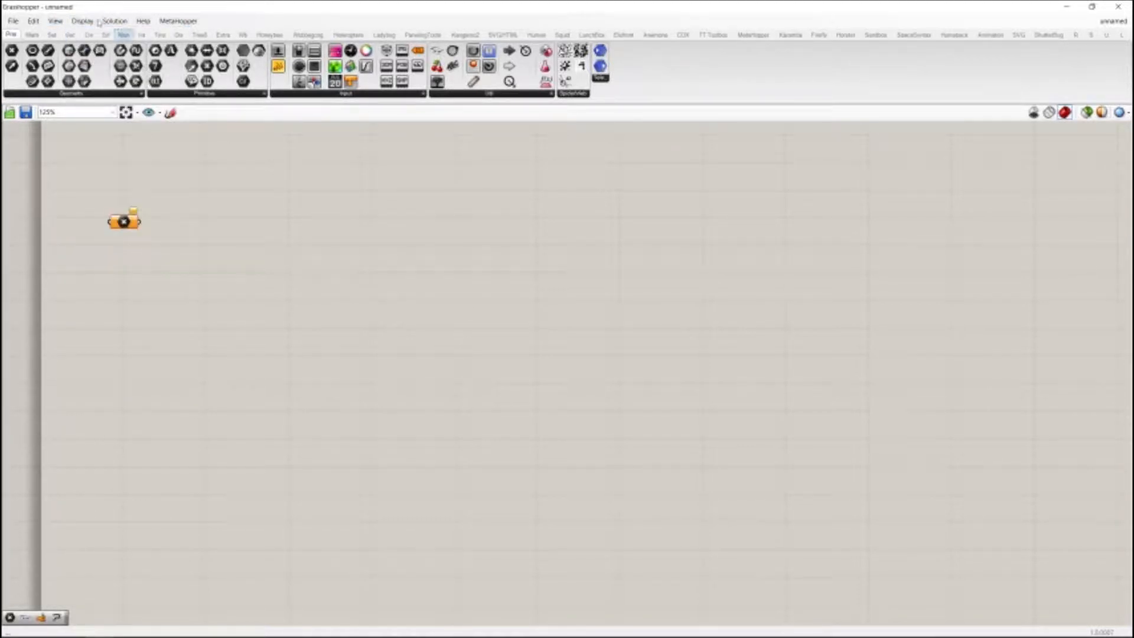
Step: Add a Plane Normal component from the Vector category to the canvas and align it beside the Point parameter
{"action": "left_click", "coordinate": [76, 35]}
{"action": "left_click_drag", "start_coordinate": [217, 66], "coordinate": [224, 267]}
{"action": "scroll", "coordinate": [230, 266], "scroll_direction": "up", "scroll_amount": 3}
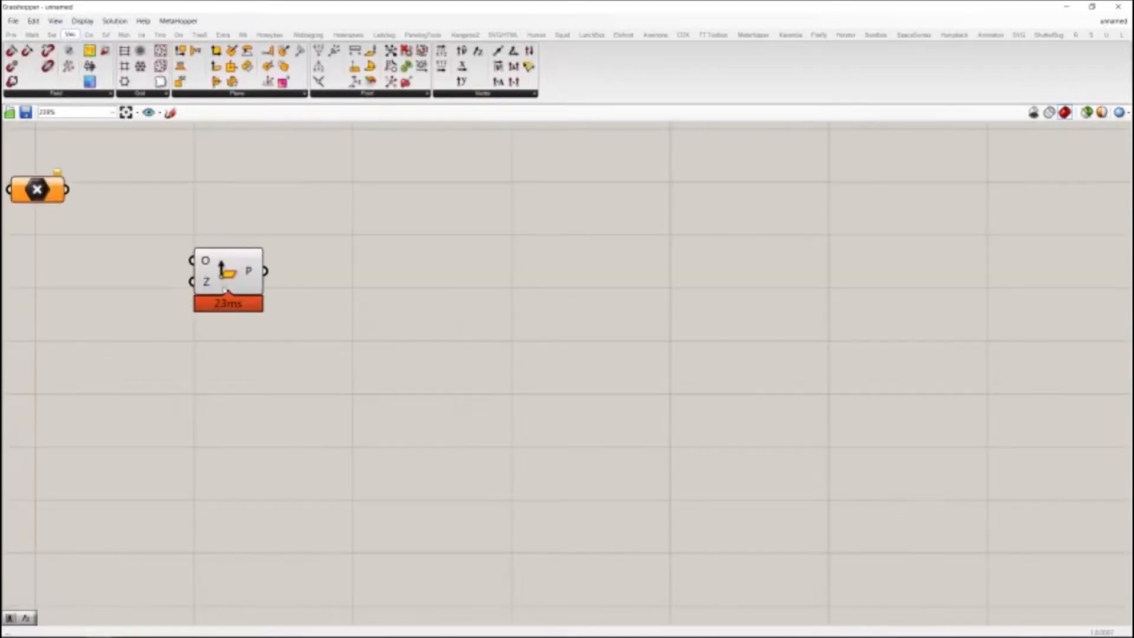
{"action": "left_click", "coordinate": [225, 210]}
{"action": "right_click_drag", "start_coordinate": [227, 261], "coordinate": [319, 284]}
{"action": "left_click_drag", "start_coordinate": [320, 284], "coordinate": [308, 197]}
{"action": "left_click", "coordinate": [316, 293]}
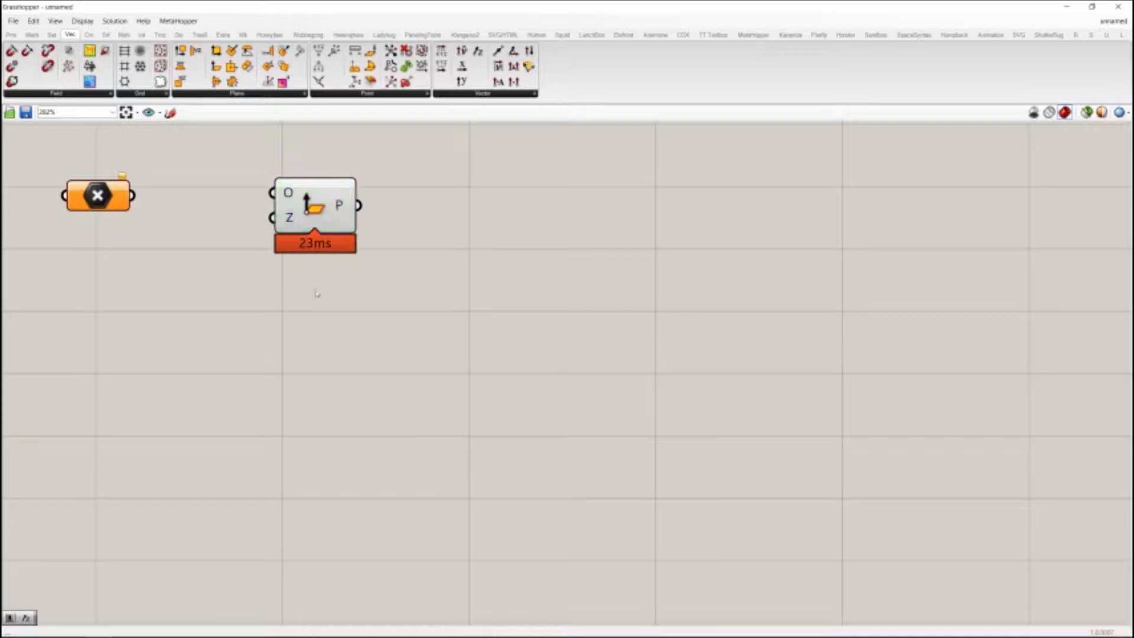
Step: Switch off Draw Icons so the components show text labels, and switch it back on
{"action": "left_click", "coordinate": [82, 21]}
{"action": "left_click", "coordinate": [101, 34]}
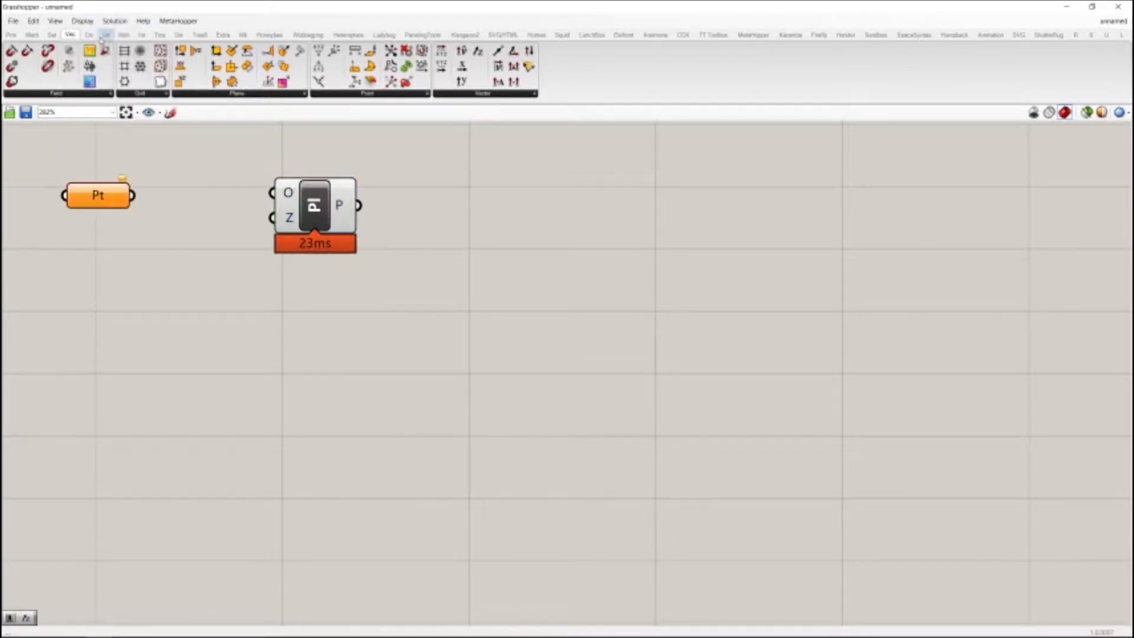
{"action": "right_click_drag", "start_coordinate": [289, 235], "coordinate": [314, 256]}
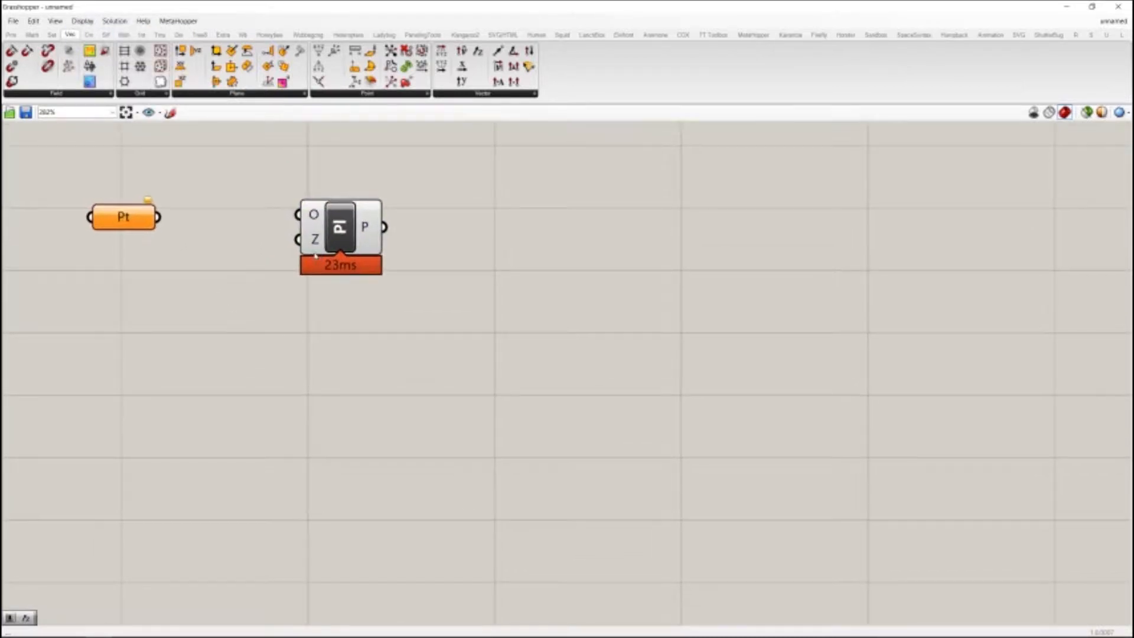
{"action": "right_click_drag", "start_coordinate": [522, 352], "coordinate": [549, 383]}
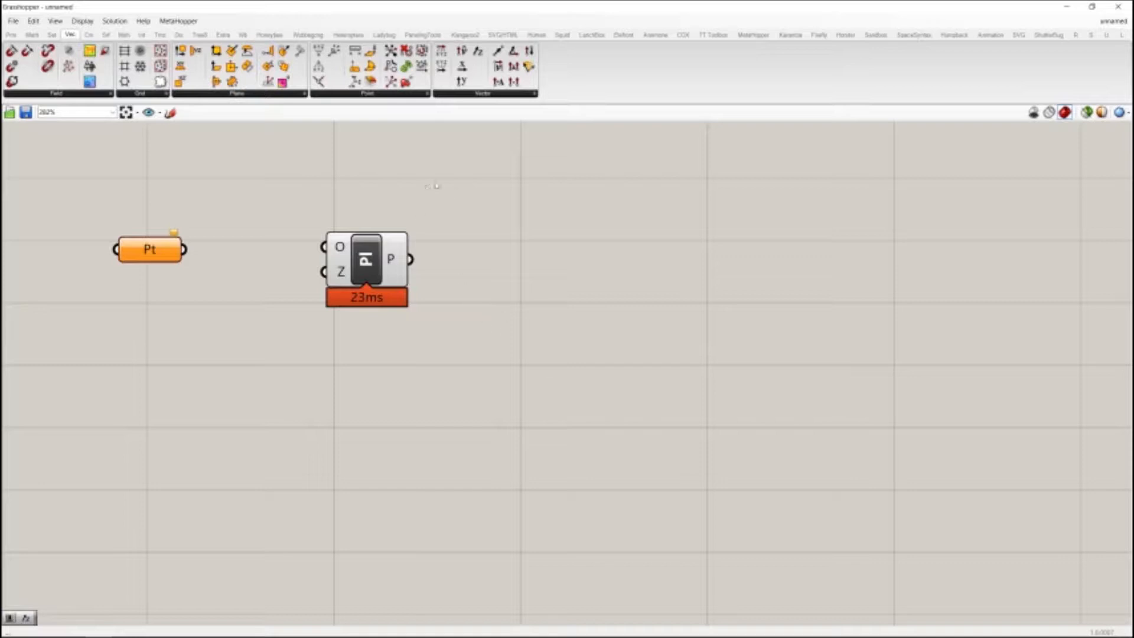
{"action": "left_click", "coordinate": [81, 22]}
{"action": "left_click", "coordinate": [75, 31]}
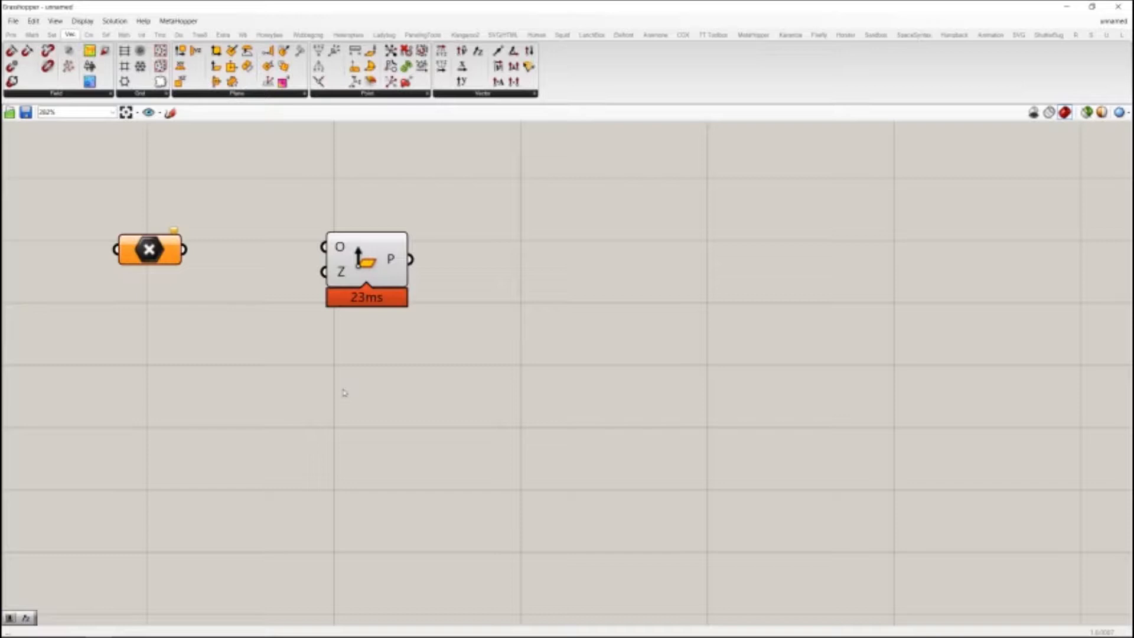
Step: Place a Bifocals component outside the canvas corner to label the Point and Plane Normal components with their names
{"action": "mouse_move", "coordinate": [370, 259]}
{"action": "left_mouse_down"}
{"action": "mouse_move", "coordinate": [389, 277]}
{"action": "mouse_move", "coordinate": [379, 270]}
{"action": "left_mouse_up"}
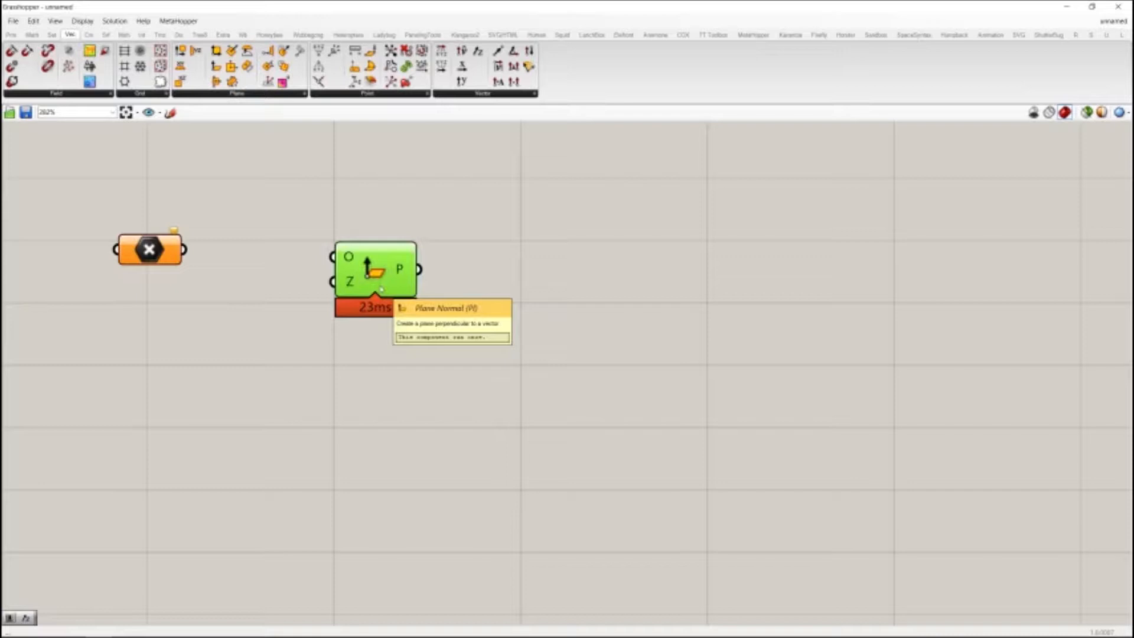
{"action": "left_click", "coordinate": [11, 35]}
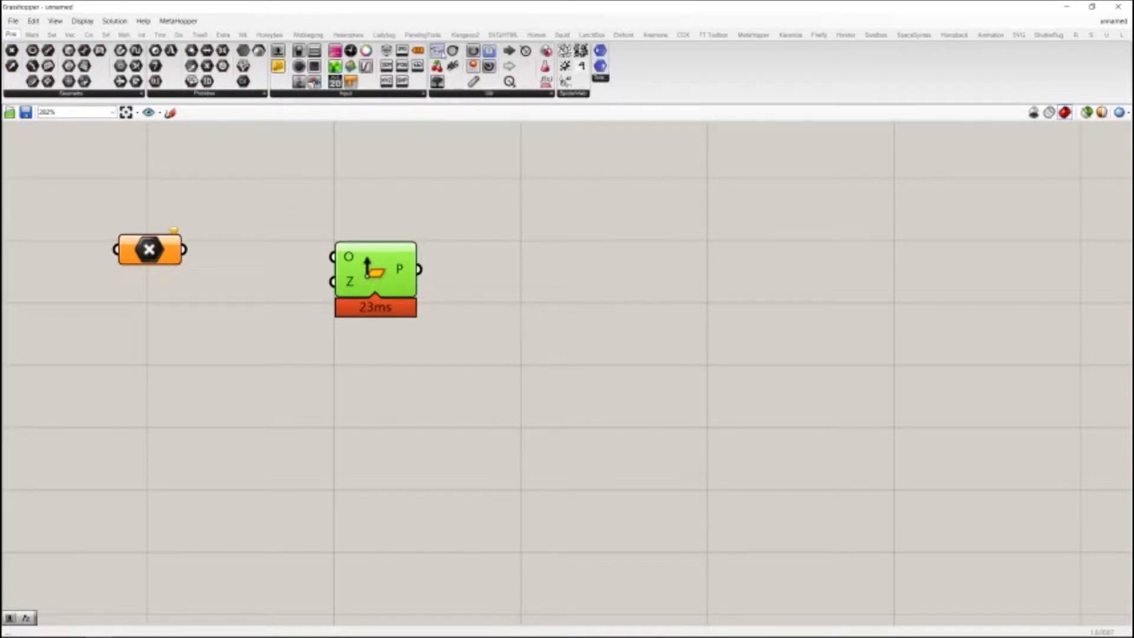
{"action": "left_click", "coordinate": [331, 167]}
{"action": "right_click_drag", "start_coordinate": [337, 195], "coordinate": [355, 220]}
{"action": "scroll", "coordinate": [400, 340], "scroll_direction": "down", "scroll_amount": 2}
{"action": "left_click_drag", "start_coordinate": [365, 232], "coordinate": [57, 122]}
{"action": "right_click_drag", "start_coordinate": [369, 304], "coordinate": [362, 243]}
{"action": "scroll", "coordinate": [375, 244], "scroll_direction": "up", "scroll_amount": 2}
{"action": "left_click_drag", "start_coordinate": [402, 256], "coordinate": [398, 252]}
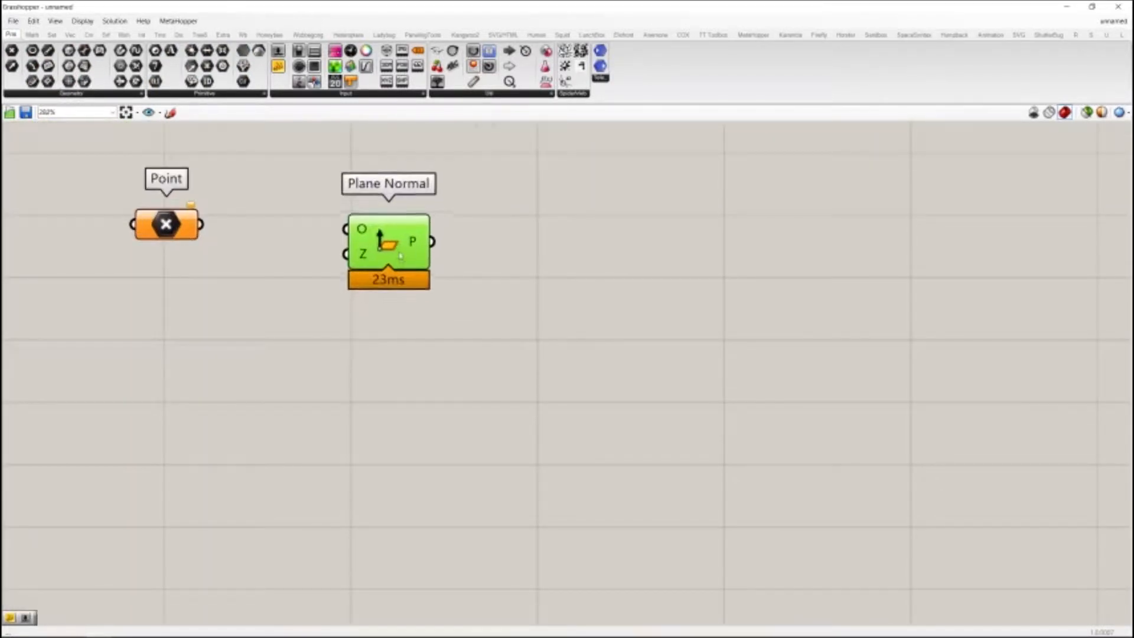
Step: Examine the Plane Normal component's name label, inputs and plane output
{"action": "right_click_drag", "start_coordinate": [264, 176], "coordinate": [362, 228]}
{"action": "scroll", "coordinate": [362, 228], "scroll_direction": "down", "scroll_amount": 1}
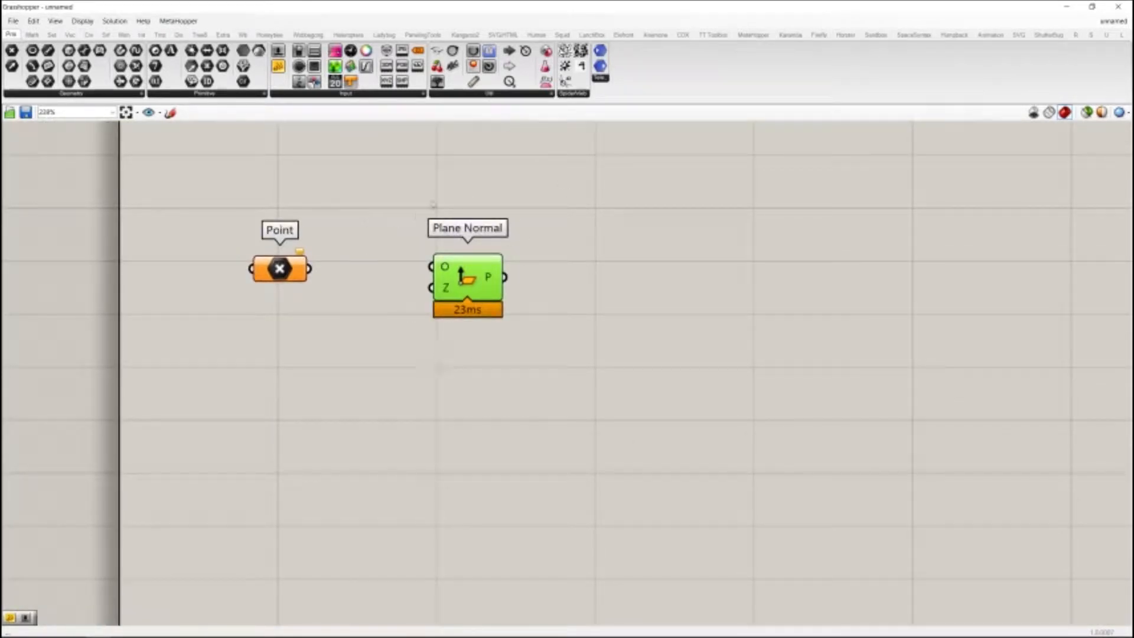
{"action": "scroll", "coordinate": [490, 204], "scroll_direction": "up", "scroll_amount": 1}
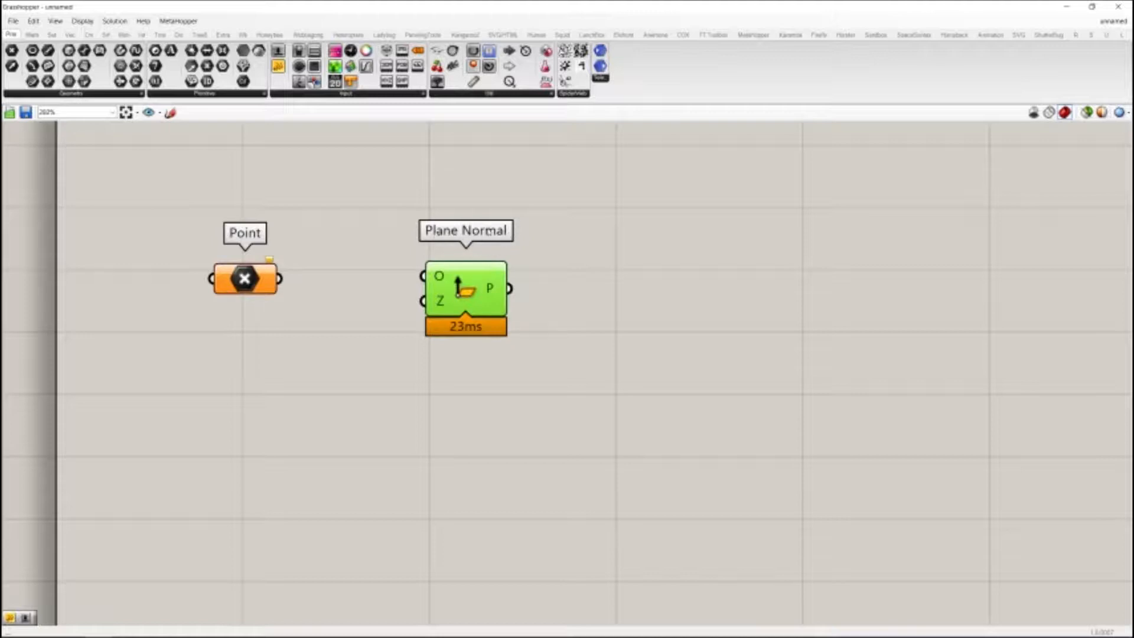
{"action": "left_click_drag", "start_coordinate": [485, 303], "coordinate": [485, 301]}
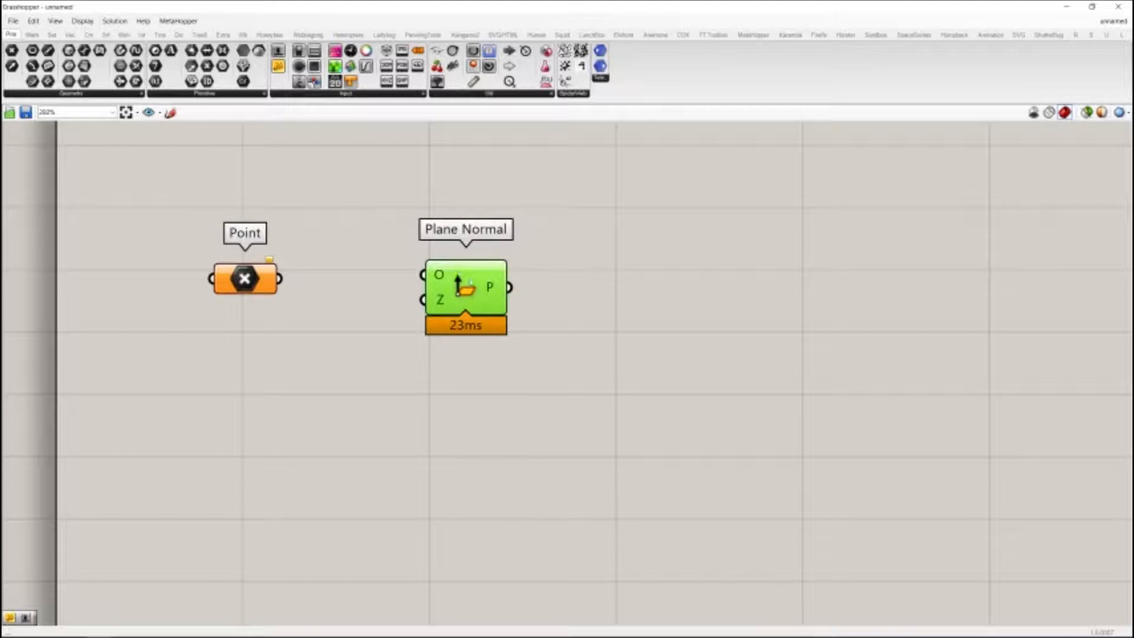
{"action": "mouse_move", "coordinate": [490, 294]}
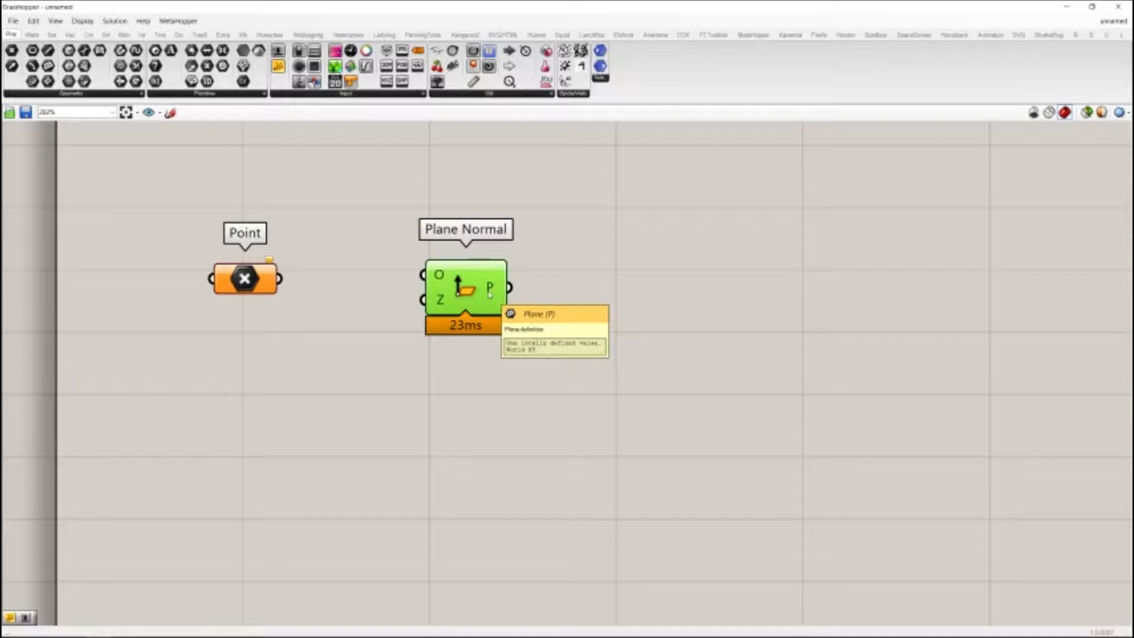
{"action": "left_click_drag", "start_coordinate": [459, 300], "coordinate": [458, 305]}
{"action": "left_click", "coordinate": [523, 339]}
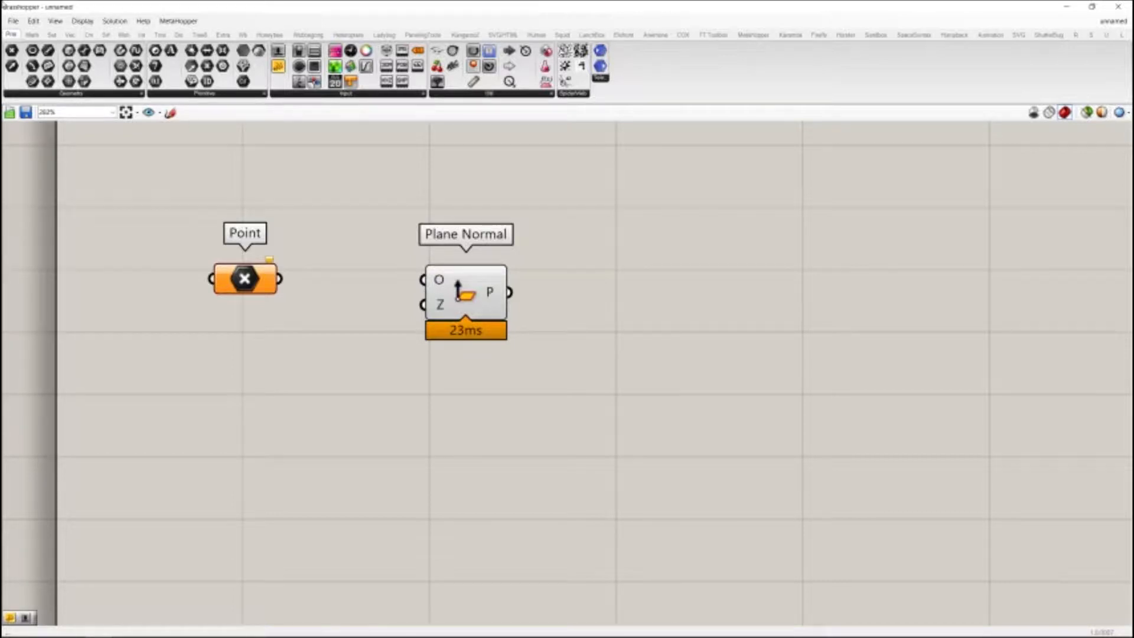
Step: Turn on the Compass canvas widget and view the Bifocals component outside the canvas corner
{"action": "left_click", "coordinate": [82, 20]}
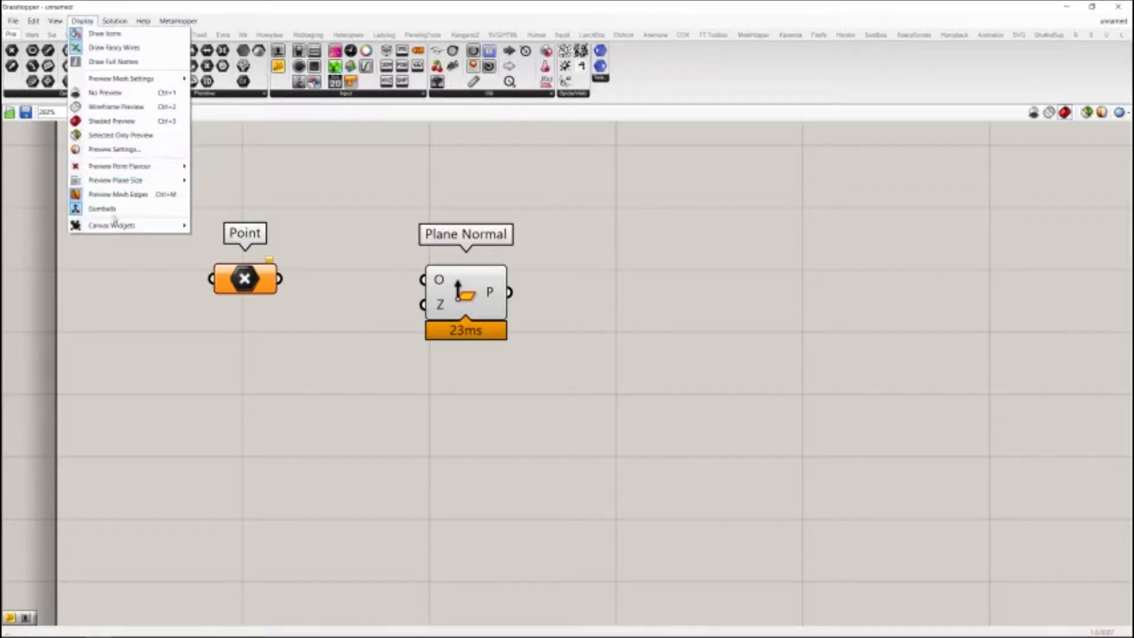
{"action": "mouse_move", "coordinate": [132, 232]}
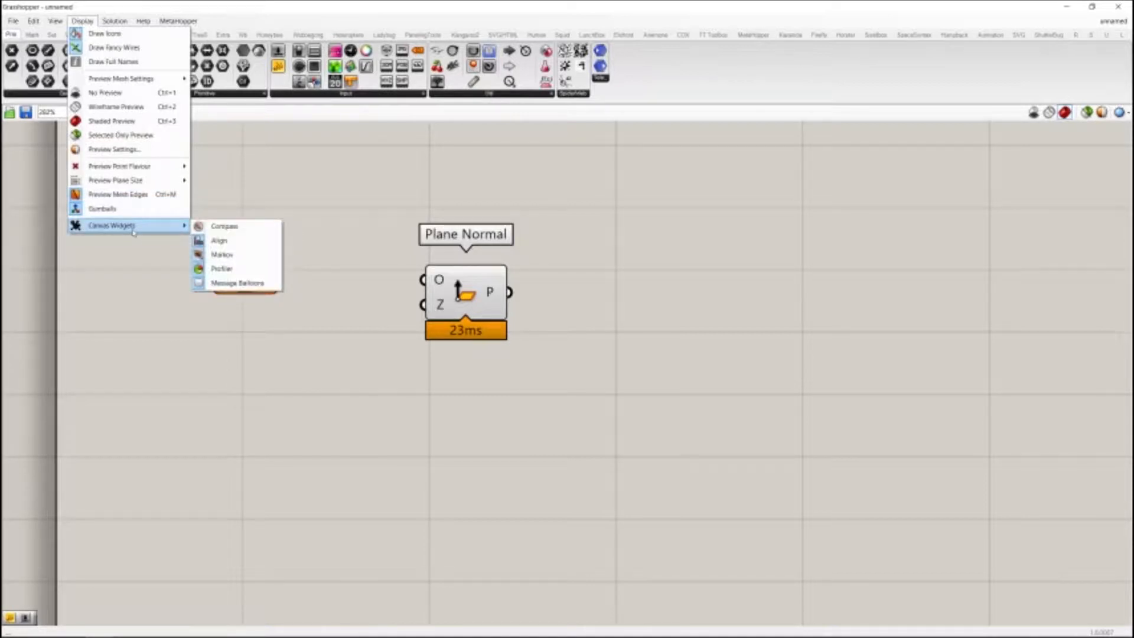
{"action": "left_click", "coordinate": [248, 227]}
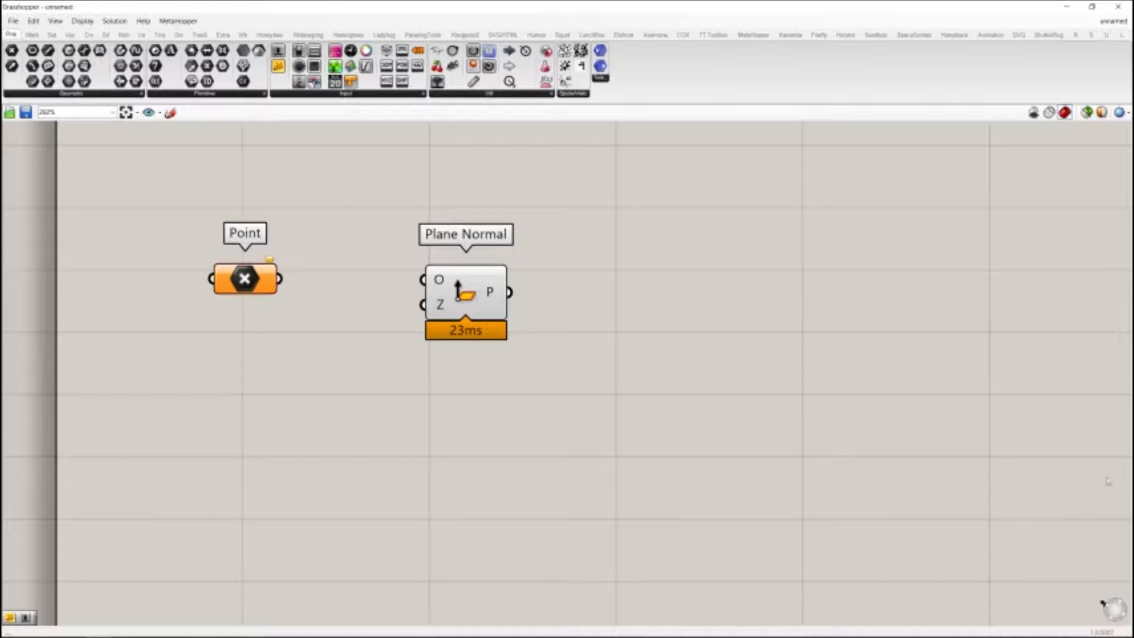
{"action": "right_click_drag", "start_coordinate": [666, 334], "coordinate": [40, 606]}
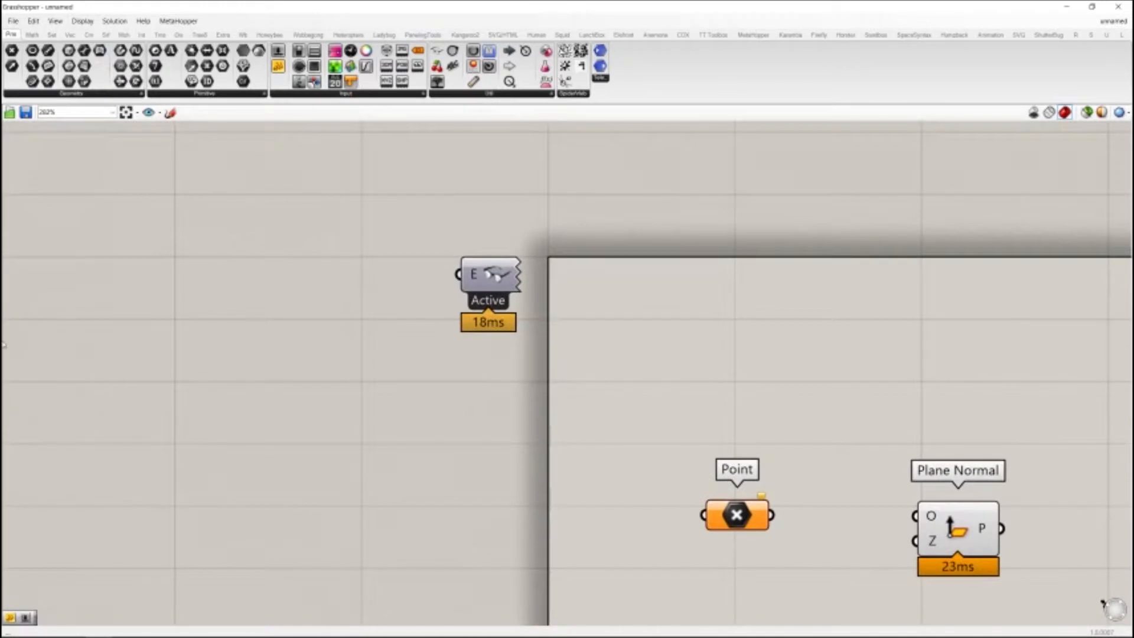
{"action": "right_click", "coordinate": [119, 193]}
{"action": "left_click", "coordinate": [746, 415]}
{"action": "right_click_drag", "start_coordinate": [741, 412], "coordinate": [570, 260]}
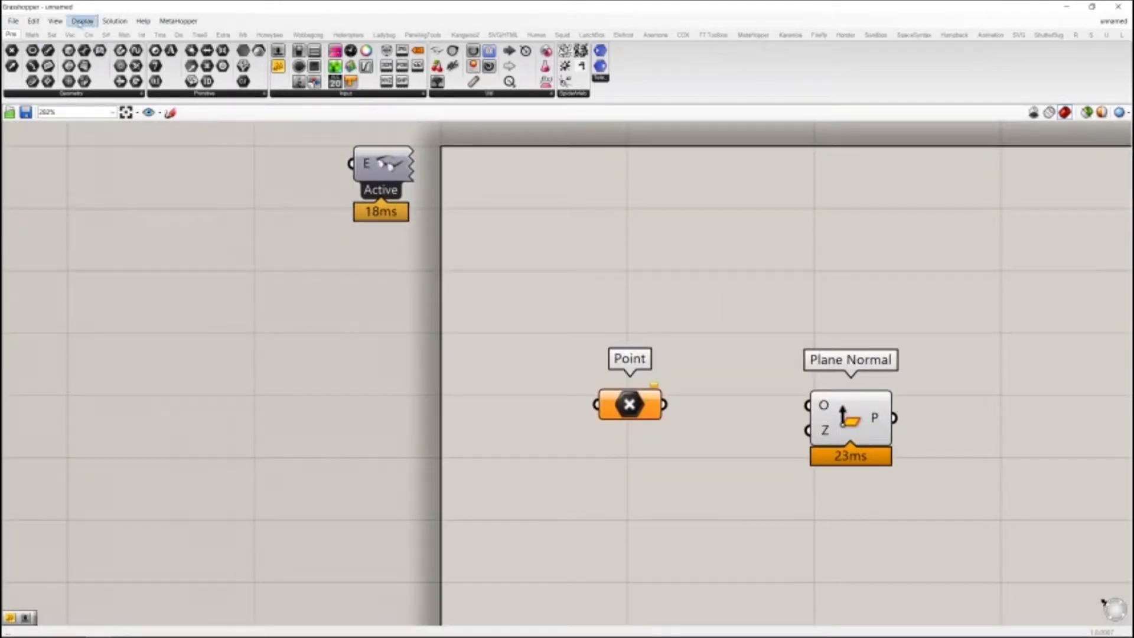
Step: Switch off the Compass canvas widget and look over the remaining widgets, including Profiler
{"action": "left_click", "coordinate": [82, 21]}
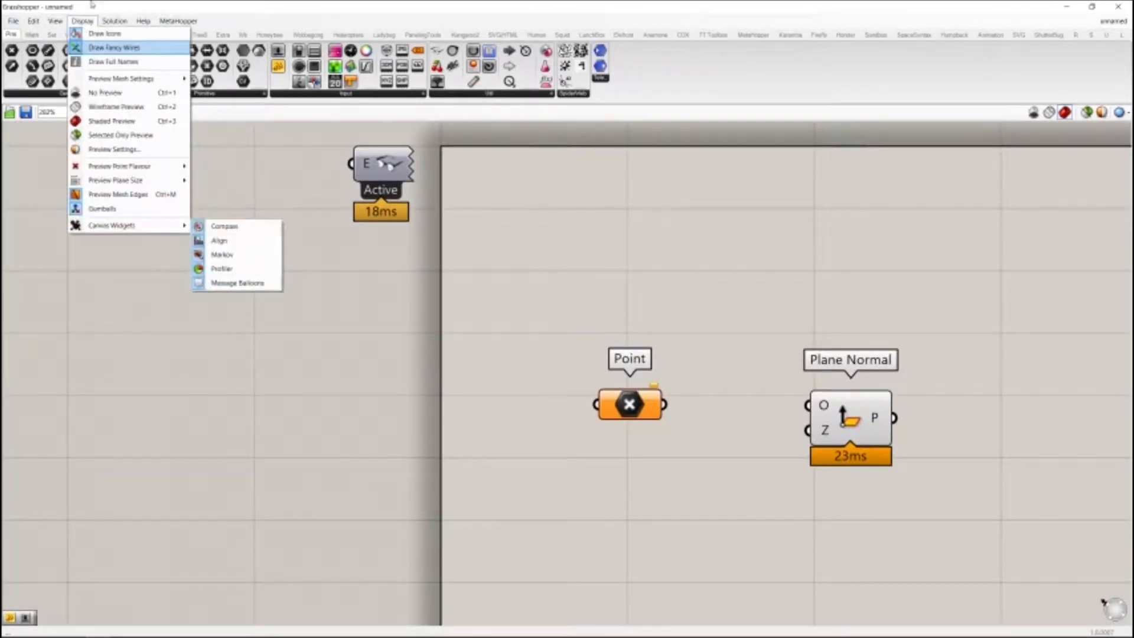
{"action": "left_click", "coordinate": [231, 227]}
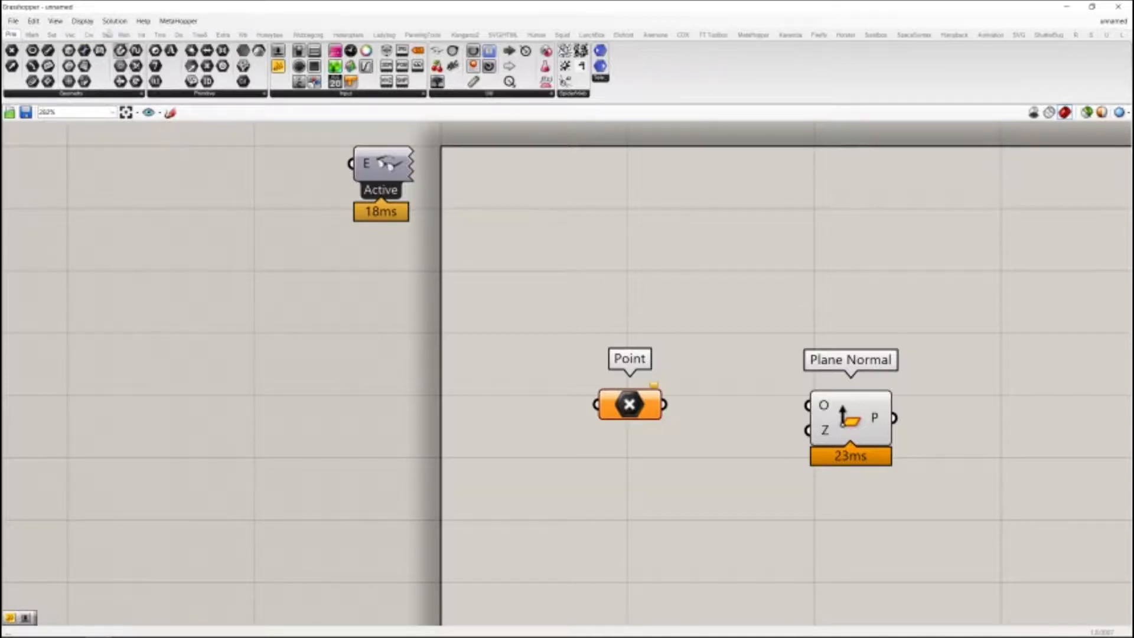
{"action": "left_click", "coordinate": [55, 21]}
{"action": "mouse_move", "coordinate": [80, 23]}
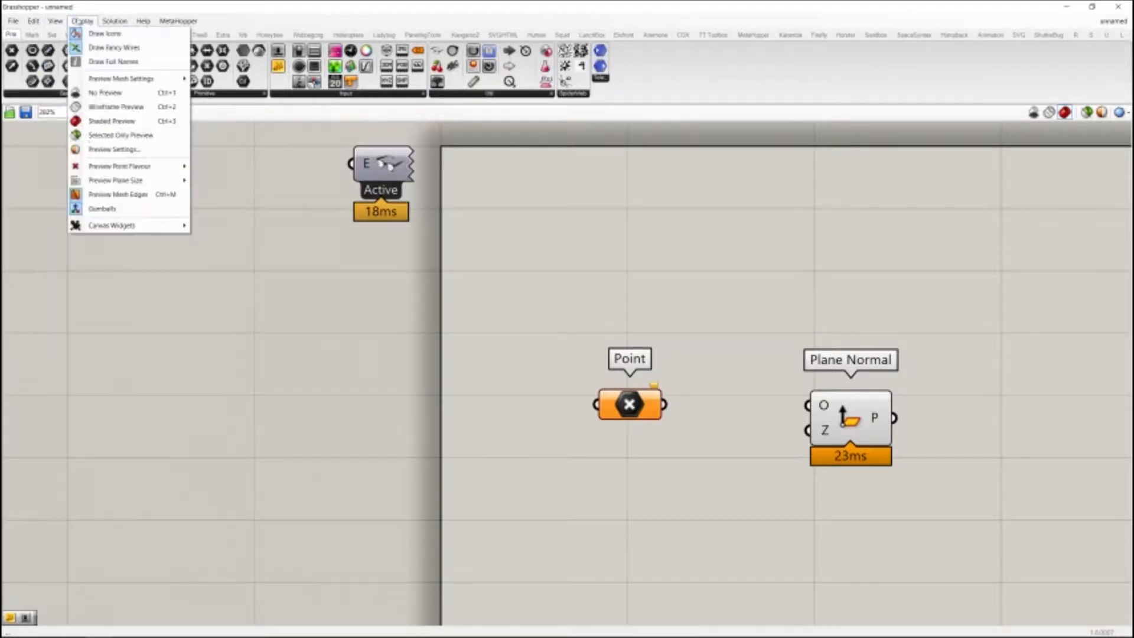
{"action": "mouse_move", "coordinate": [119, 225]}
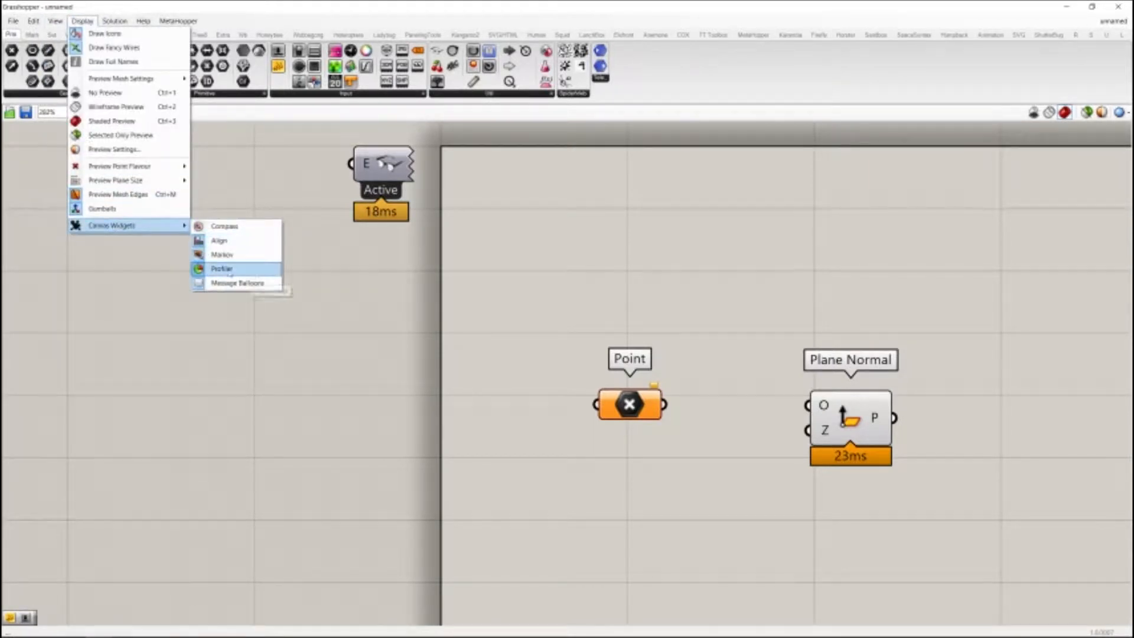
Step: Examine the Profiler time beneath the Plane Normal component and nudge the component slightly
{"action": "right_click_drag", "start_coordinate": [886, 491], "coordinate": [662, 381]}
{"action": "scroll", "coordinate": [662, 381], "scroll_direction": "up", "scroll_amount": 2}
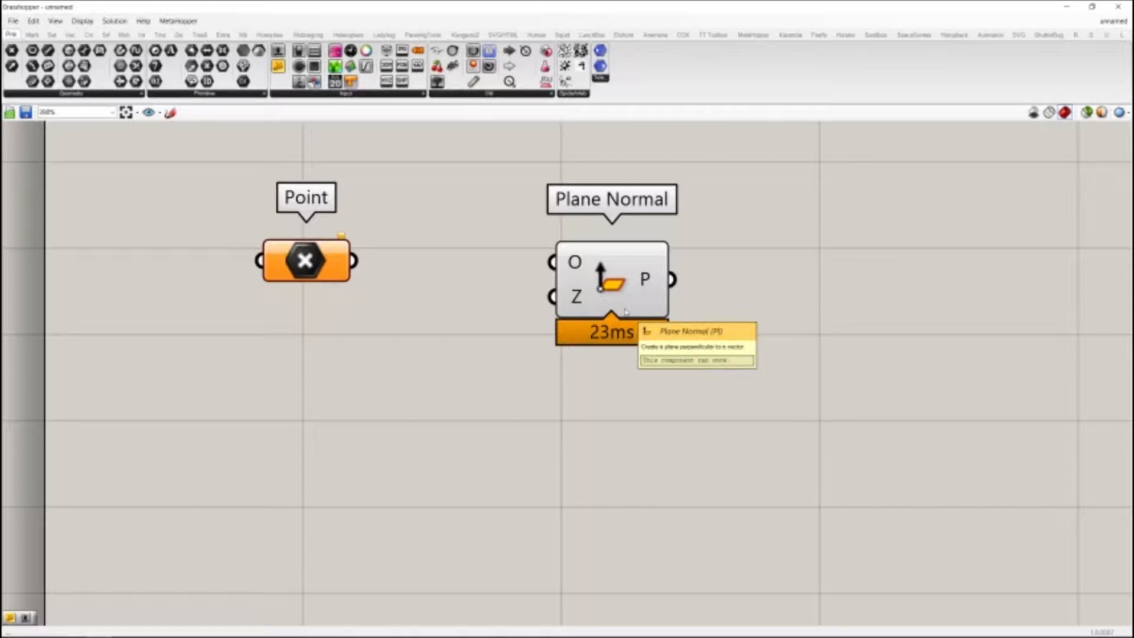
{"action": "right_click_drag", "start_coordinate": [625, 312], "coordinate": [618, 381]}
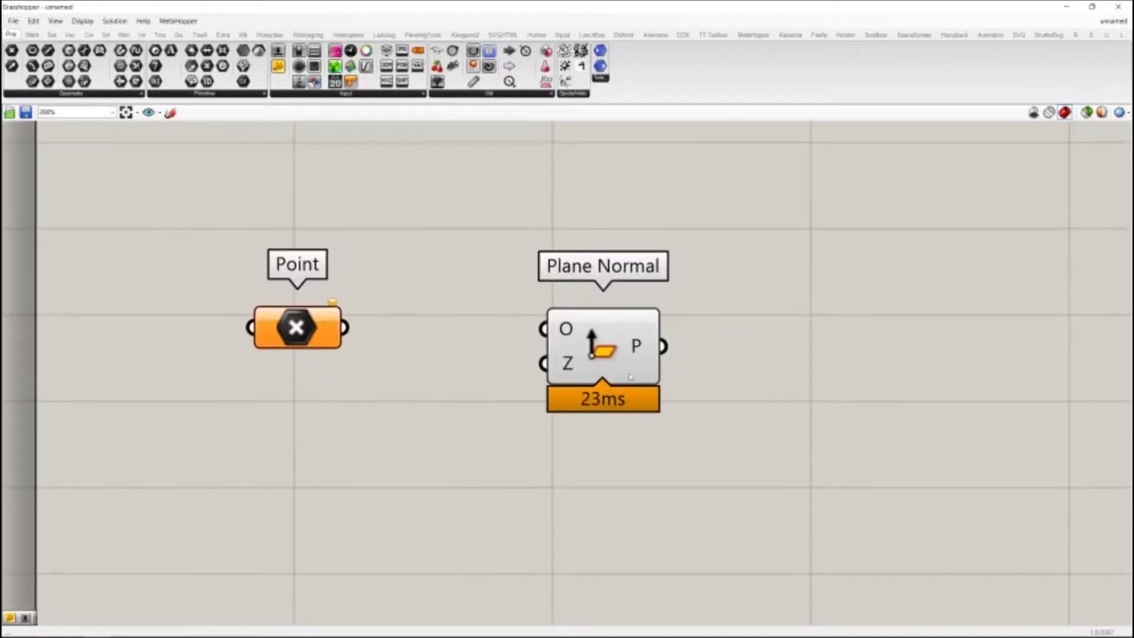
{"action": "mouse_move", "coordinate": [617, 358]}
{"action": "left_mouse_down"}
{"action": "mouse_move", "coordinate": [609, 317]}
{"action": "mouse_move", "coordinate": [654, 329]}
{"action": "mouse_move", "coordinate": [634, 353]}
{"action": "left_mouse_up"}
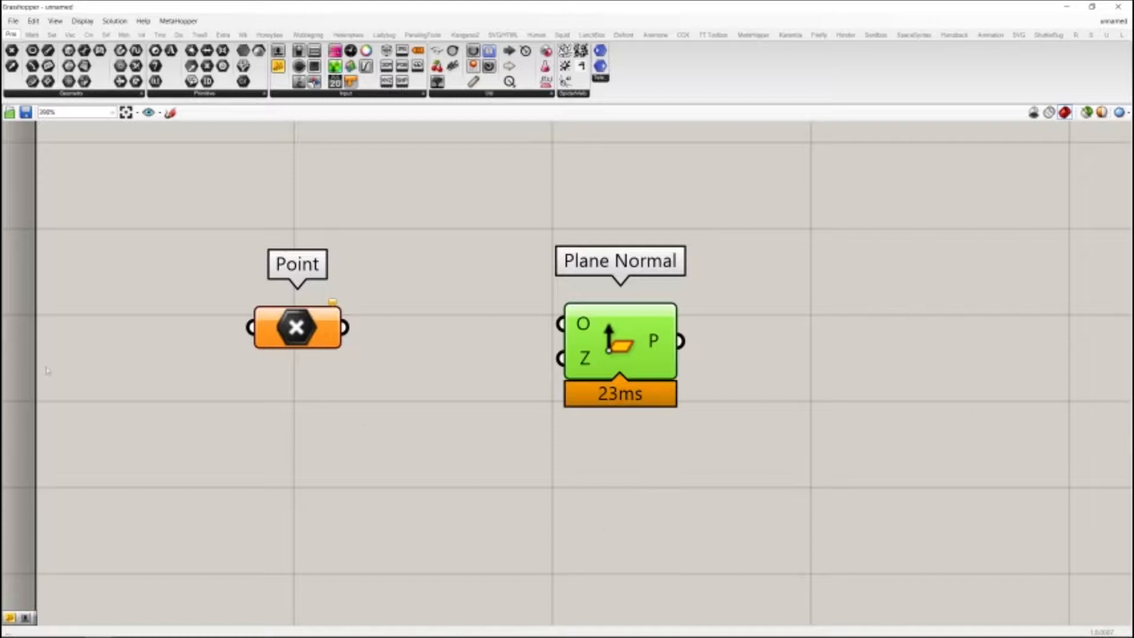
{"action": "left_click", "coordinate": [649, 496]}
{"action": "right_click_drag", "start_coordinate": [588, 432], "coordinate": [613, 421]}
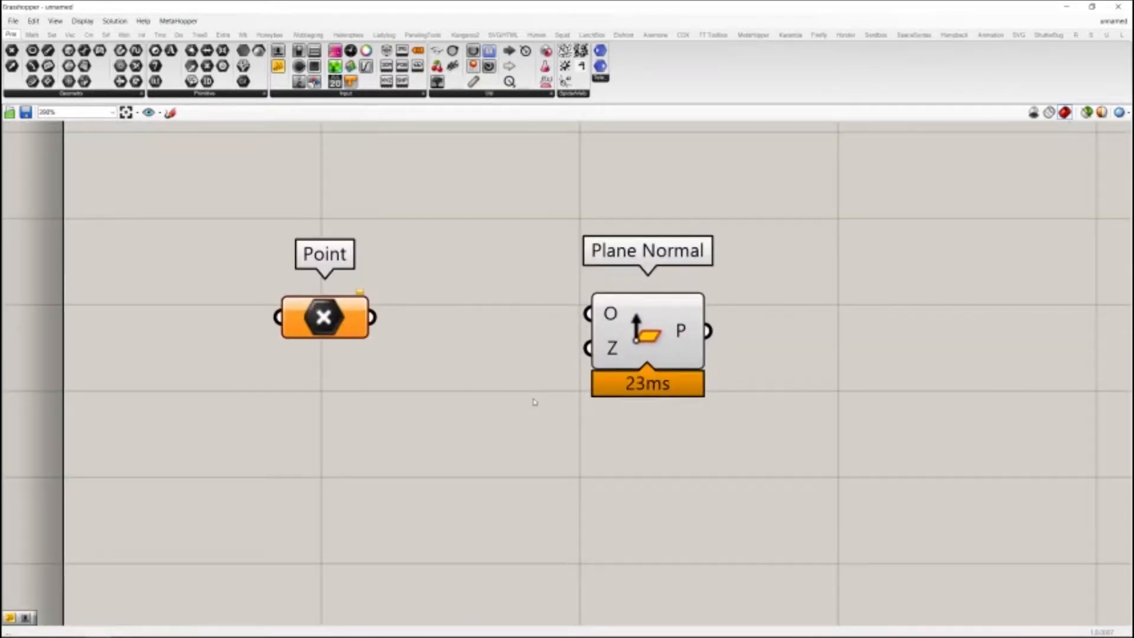
{"action": "right_click_drag", "start_coordinate": [501, 286], "coordinate": [474, 203]}
{"action": "scroll", "coordinate": [473, 203], "scroll_direction": "down", "scroll_amount": 1}
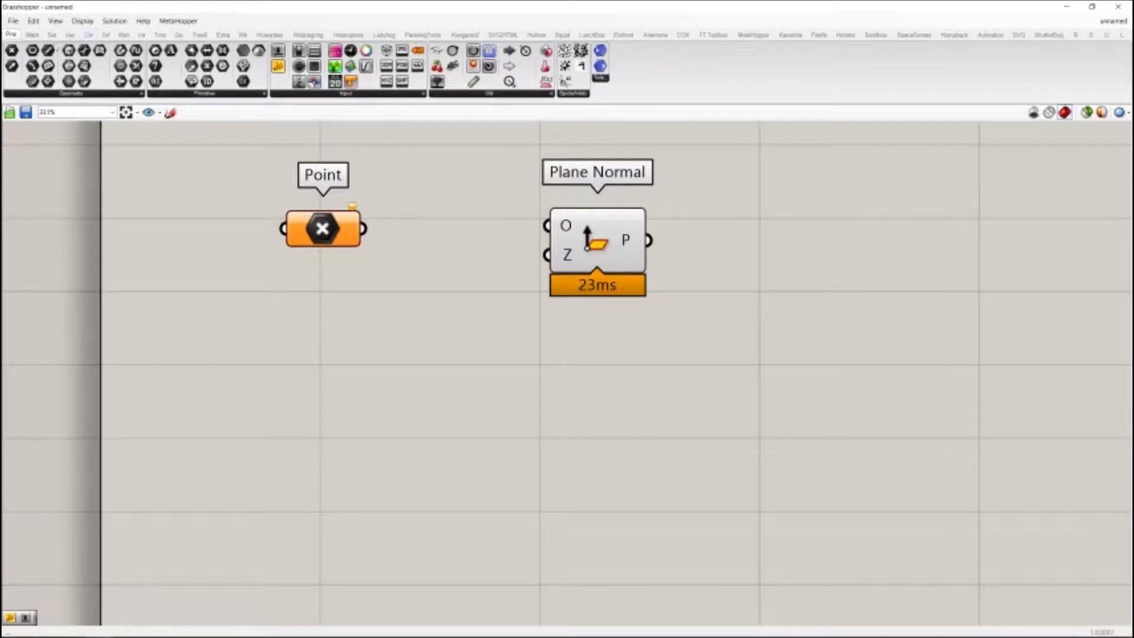
Step: Delete the Point component and select everything remaining on the canvas
{"action": "left_click", "coordinate": [319, 230]}
{"action": "key", "text": "Delete"}
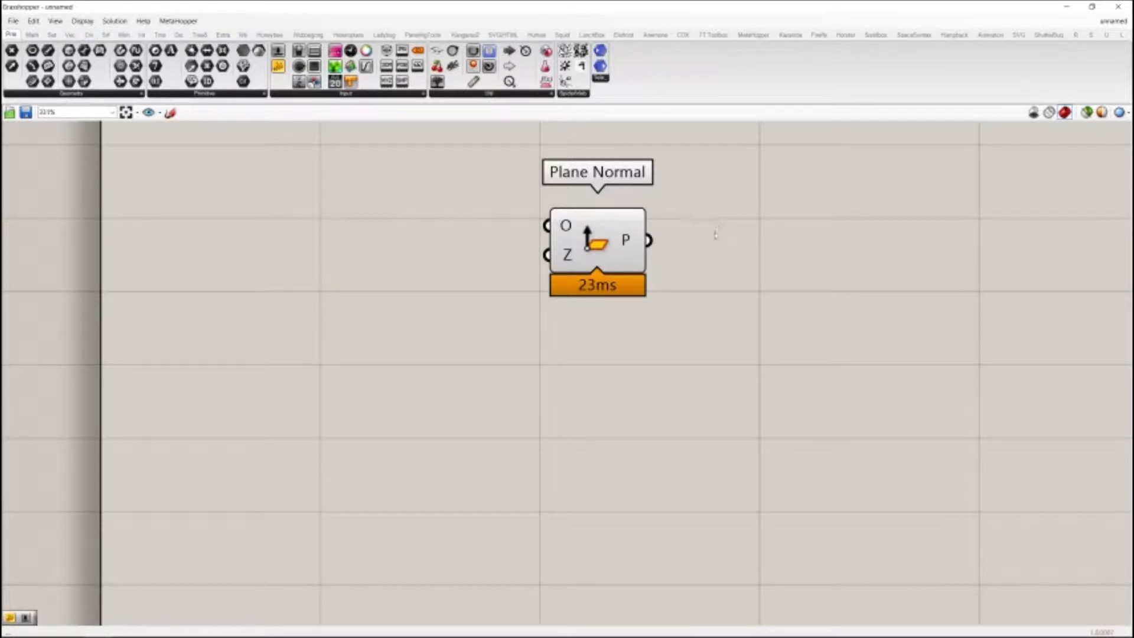
{"action": "key", "text": "ctrl+a"}
Step: Place a Move component beside Plane Normal and connect Plane Normal's P output to Move's G input
{"action": "left_click", "coordinate": [159, 34]}
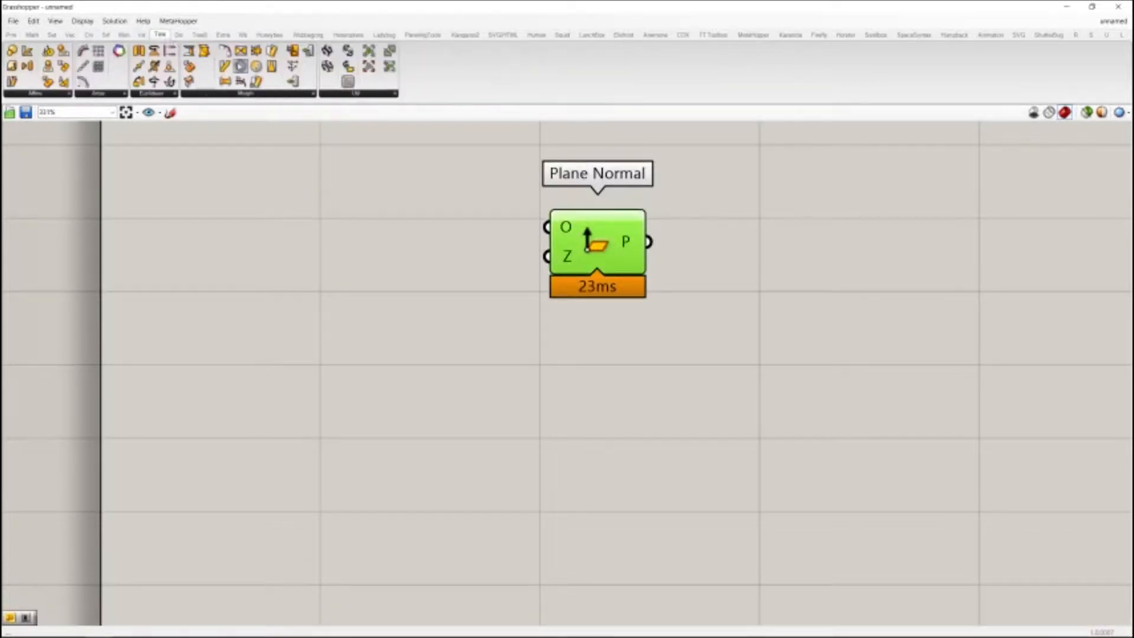
{"action": "left_click_drag", "start_coordinate": [138, 66], "coordinate": [749, 255]}
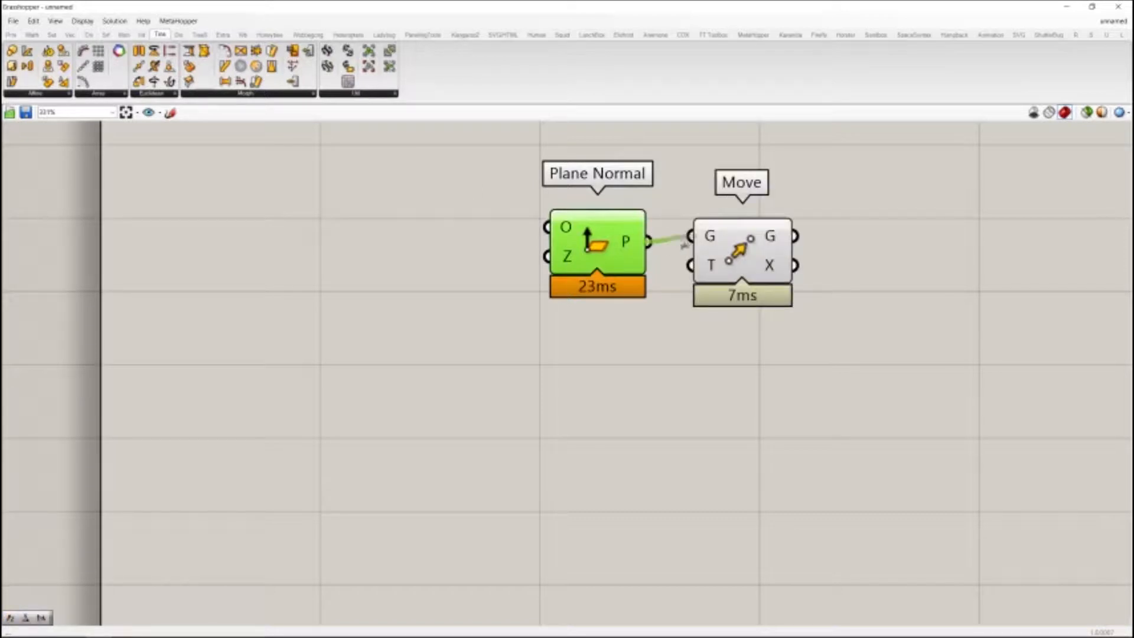
{"action": "left_click_drag", "start_coordinate": [648, 241], "coordinate": [699, 241]}
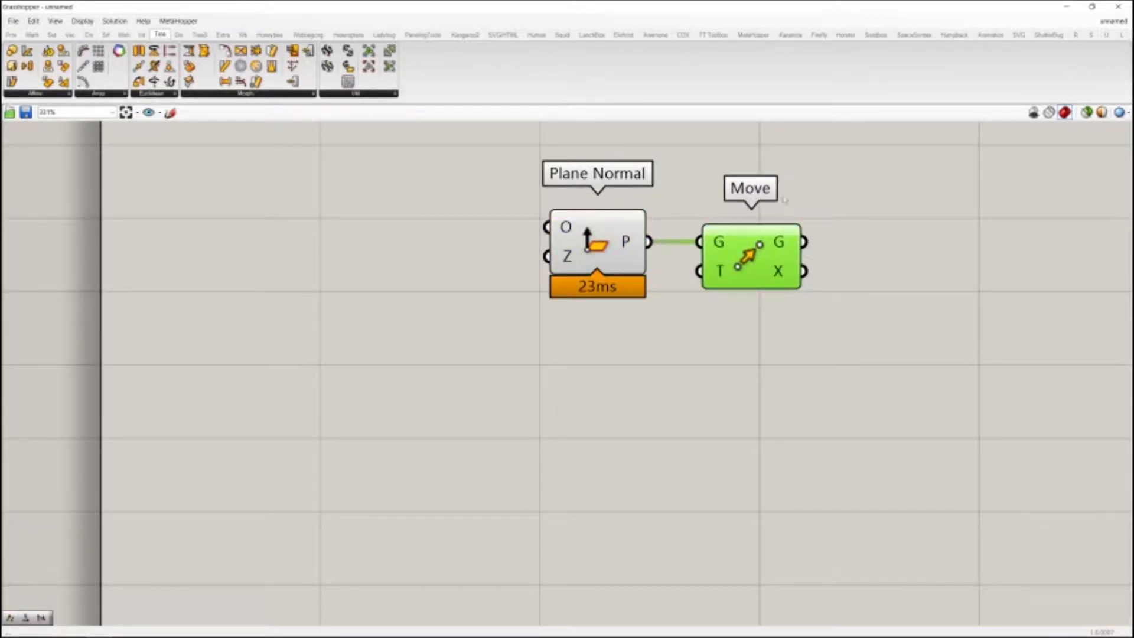
{"action": "left_click_drag", "start_coordinate": [793, 228], "coordinate": [770, 256]}
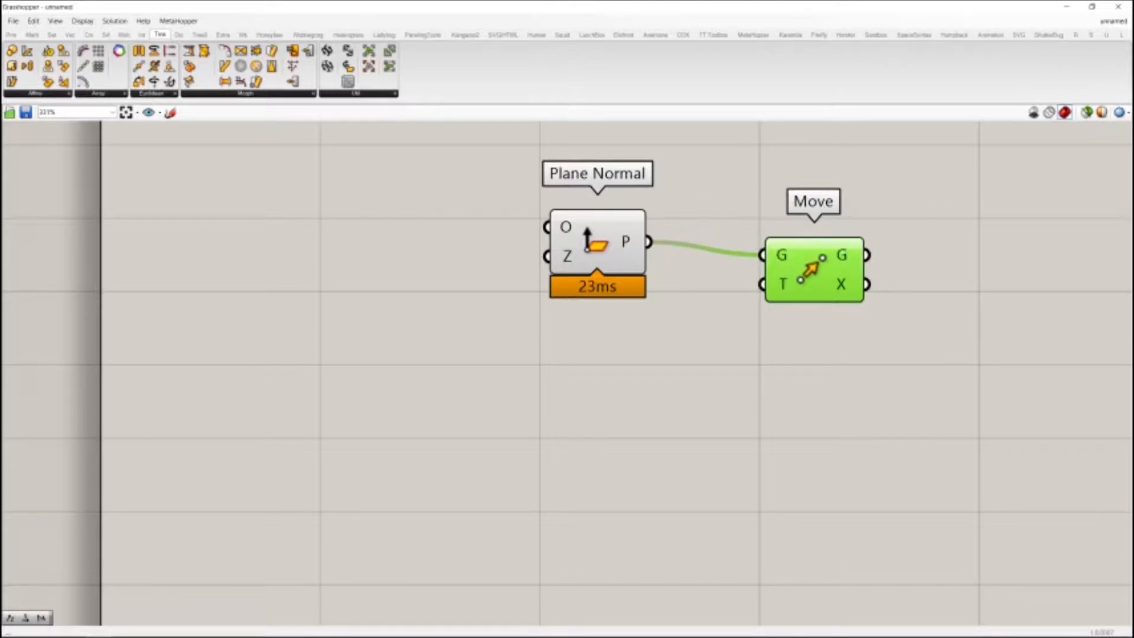
{"action": "right_click_drag", "start_coordinate": [822, 237], "coordinate": [716, 239]}
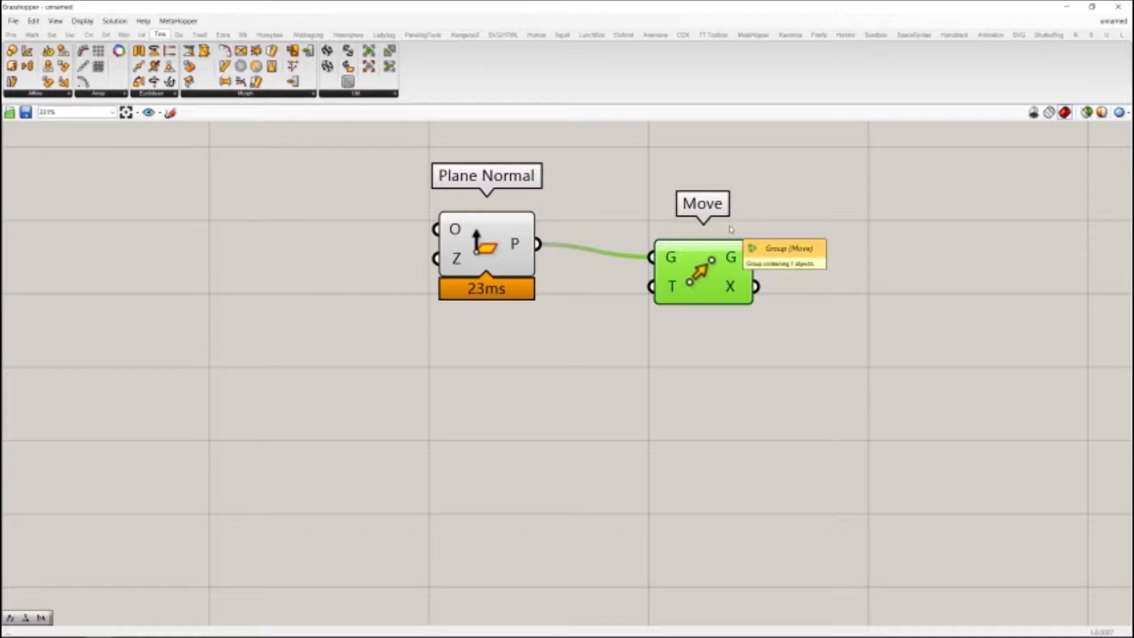
Step: Try feeding Move's G output back into Plane Normal's O input, and undo that connection
{"action": "left_click_drag", "start_coordinate": [711, 254], "coordinate": [436, 230]}
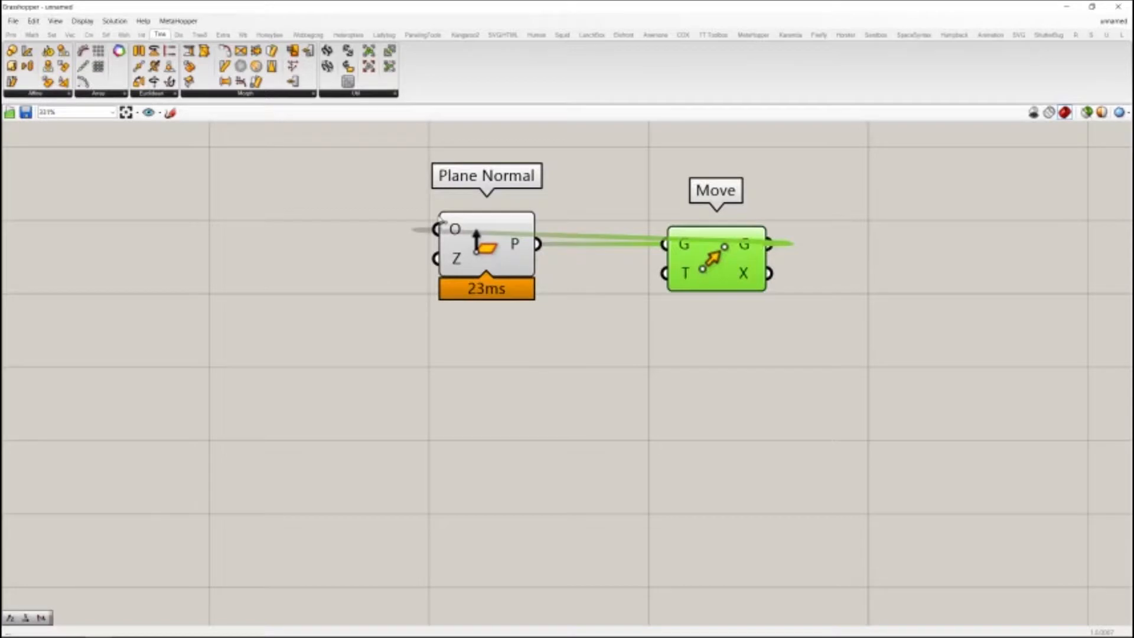
{"action": "mouse_move", "coordinate": [490, 262]}
{"action": "left_mouse_down"}
{"action": "mouse_move", "coordinate": [557, 319]}
{"action": "mouse_move", "coordinate": [494, 262]}
{"action": "left_mouse_up"}
{"action": "left_click", "coordinate": [577, 371]}
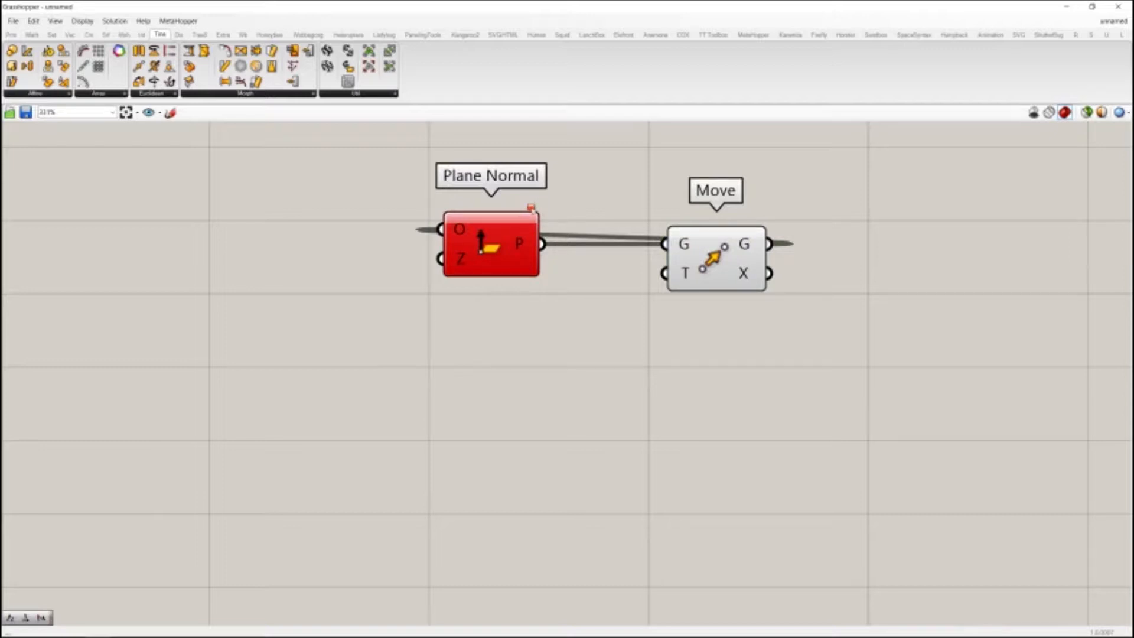
{"action": "mouse_move", "coordinate": [534, 208]}
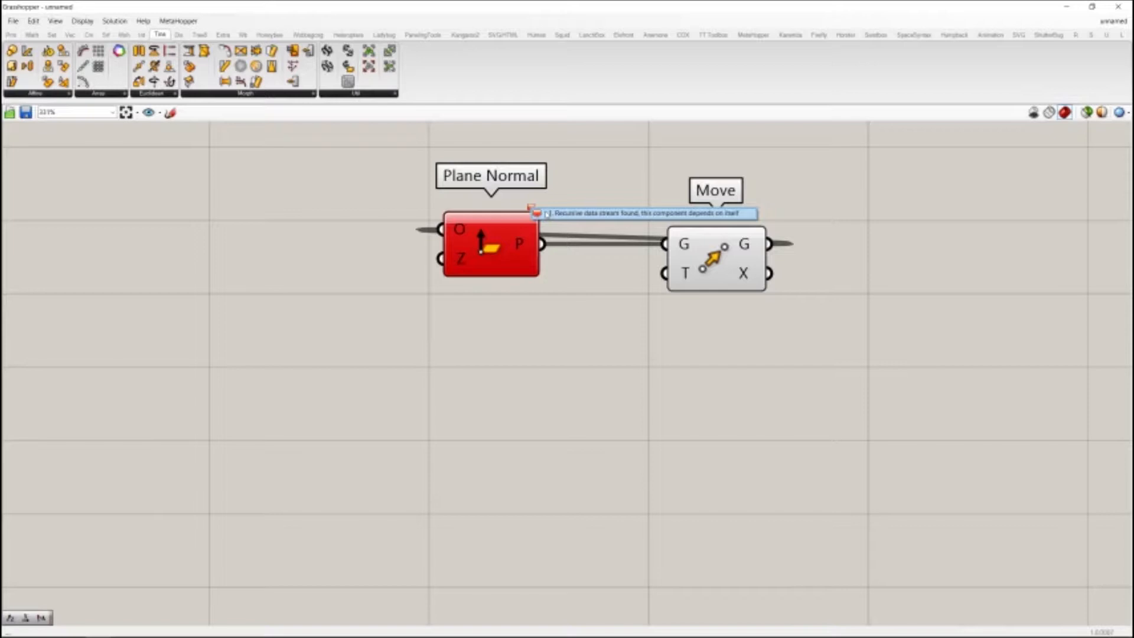
{"action": "key", "text": "ctrl+z"}
{"action": "key", "text": "ctrl+z"}
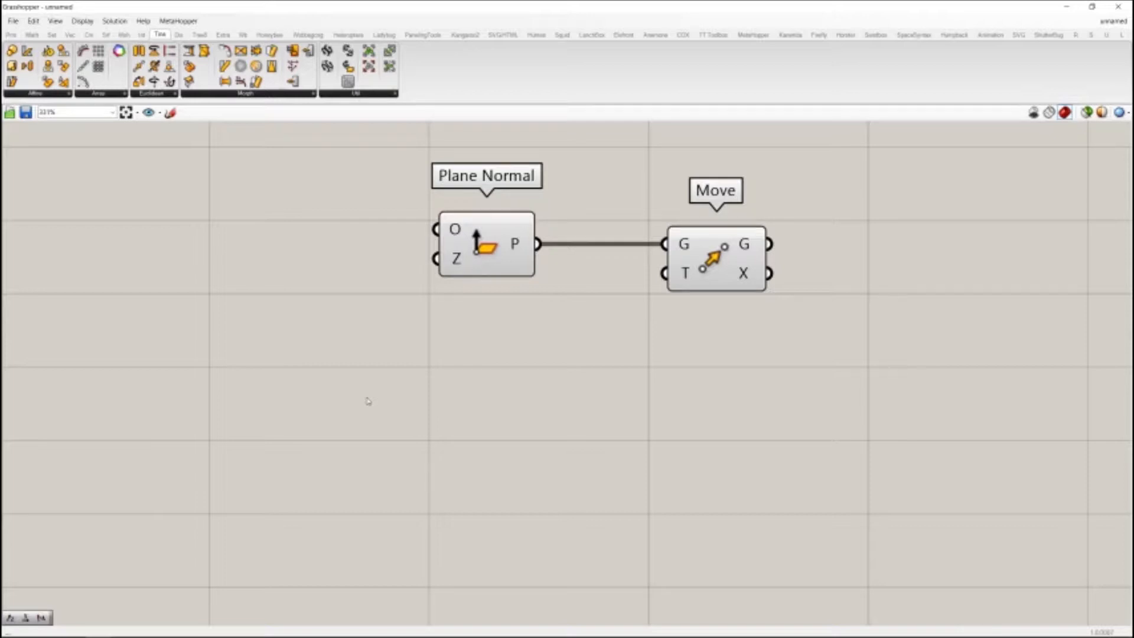
Step: Browse the component categories and place an Extend Curve component from the curve utilities below Plane Normal
{"action": "left_click", "coordinate": [11, 34]}
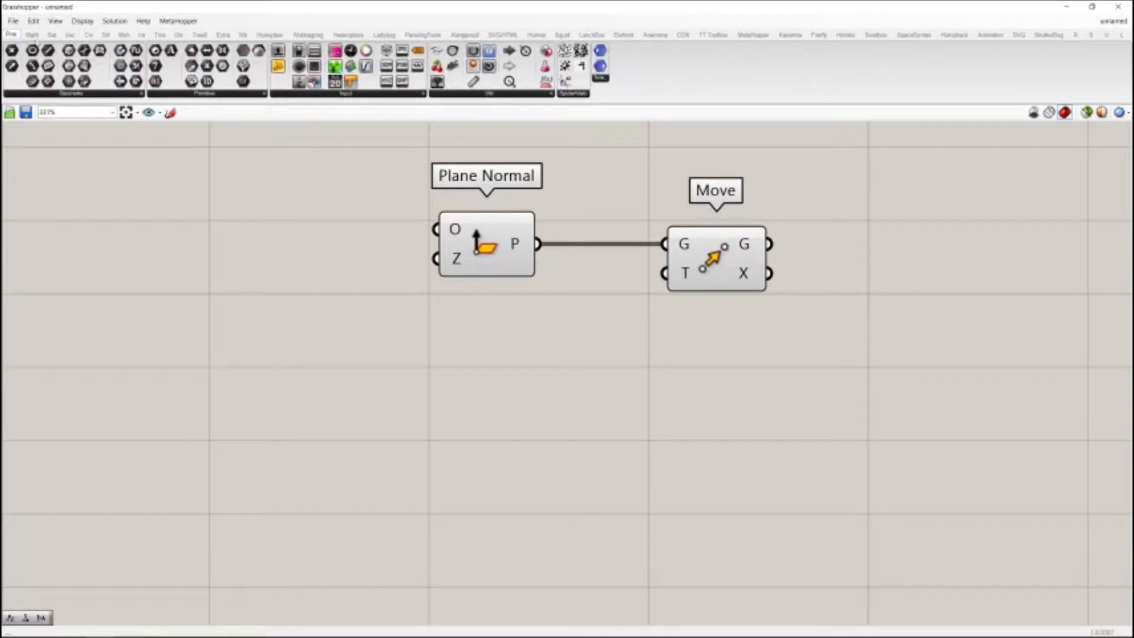
{"action": "left_click", "coordinate": [32, 34]}
{"action": "left_click", "coordinate": [53, 35]}
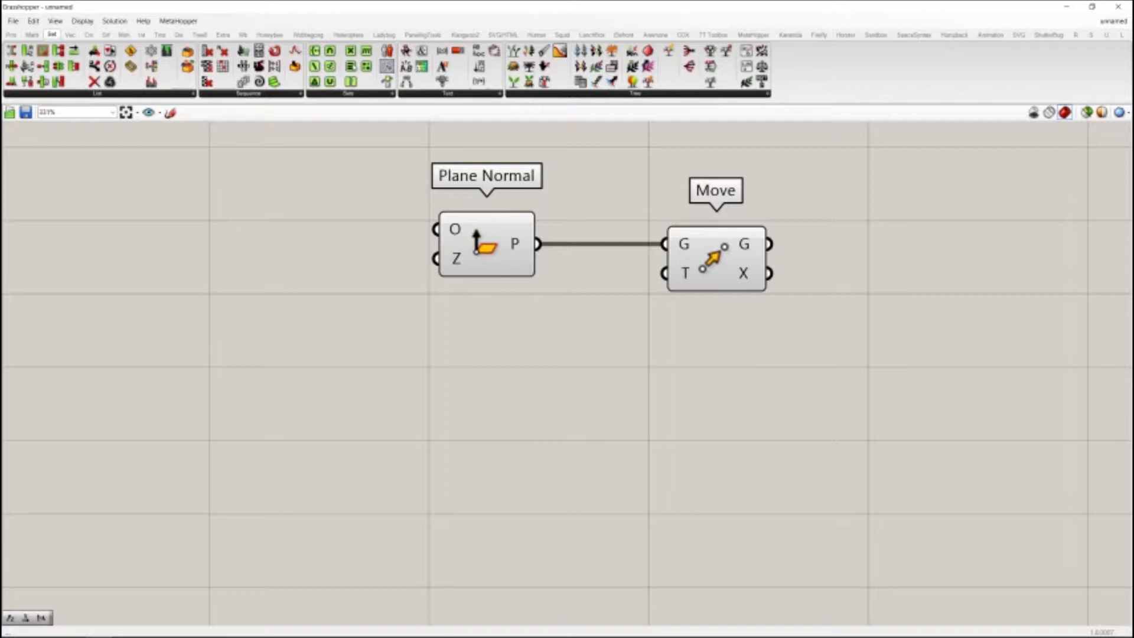
{"action": "left_click", "coordinate": [88, 34]}
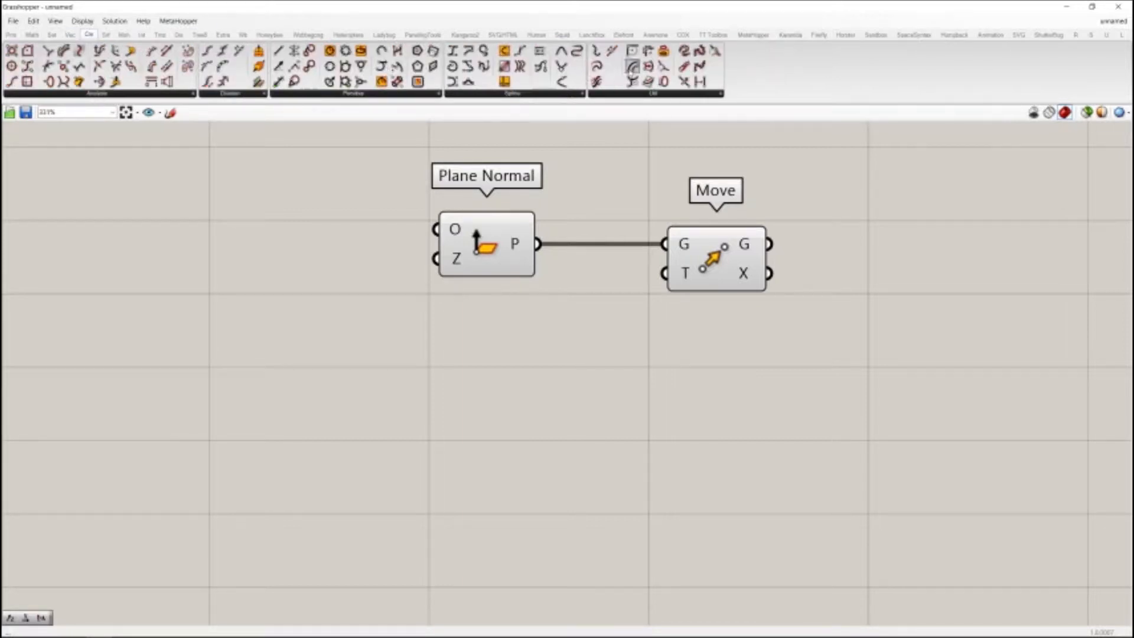
{"action": "left_click_drag", "start_coordinate": [596, 66], "coordinate": [371, 337]}
{"action": "right_click_drag", "start_coordinate": [358, 354], "coordinate": [319, 253]}
{"action": "left_click_drag", "start_coordinate": [319, 253], "coordinate": [252, 299]}
{"action": "right_click_drag", "start_coordinate": [272, 259], "coordinate": [292, 333]}
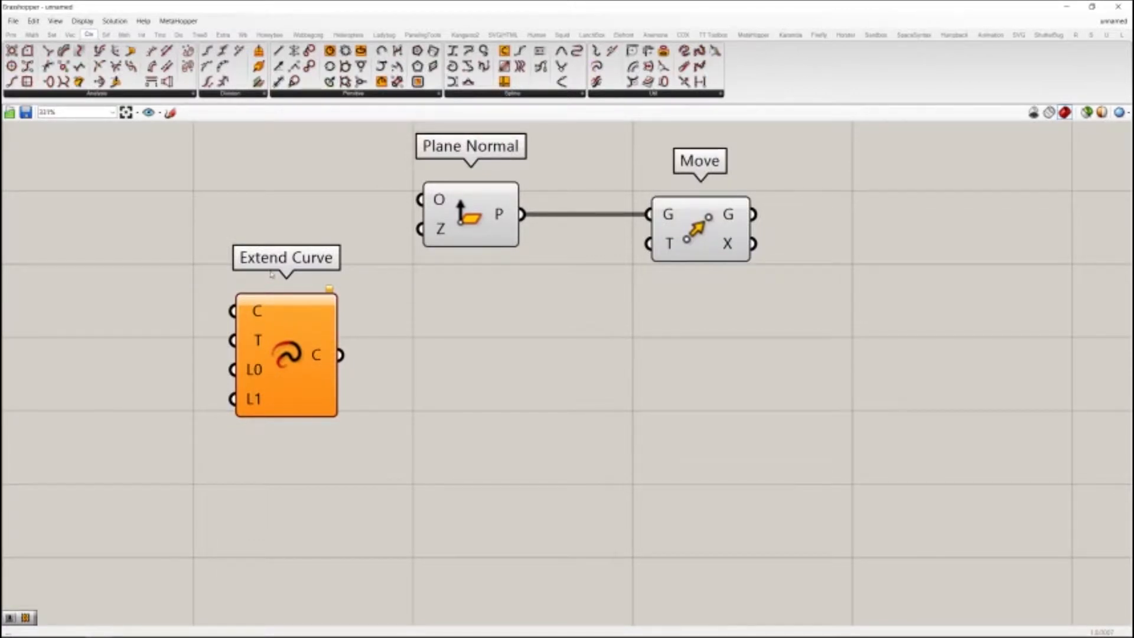
Step: Shift the Extend Curve component slightly, inspect its warning balloon and deselect it
{"action": "left_click_drag", "start_coordinate": [307, 298], "coordinate": [298, 317]}
{"action": "mouse_move", "coordinate": [322, 312]}
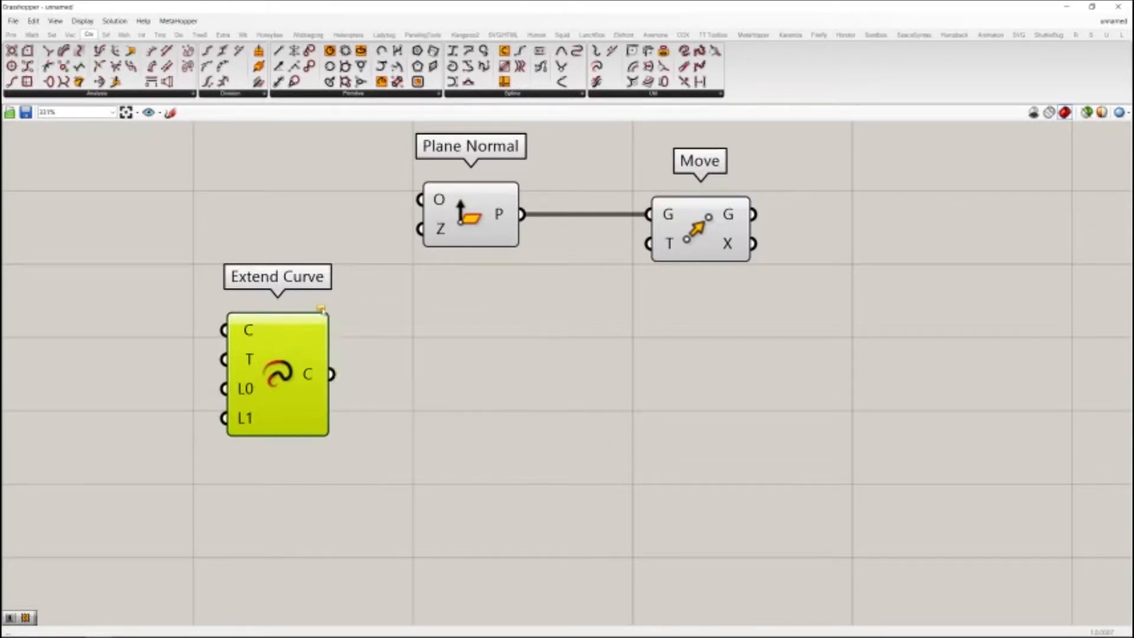
{"action": "left_click_drag", "start_coordinate": [321, 335], "coordinate": [318, 333]}
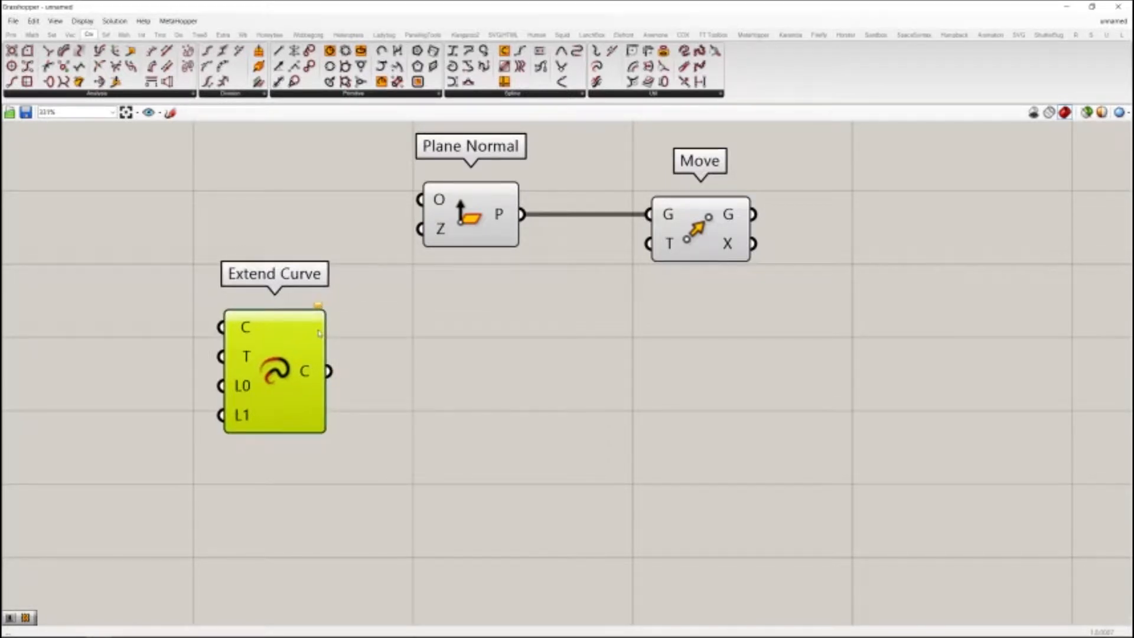
{"action": "left_click", "coordinate": [286, 276]}
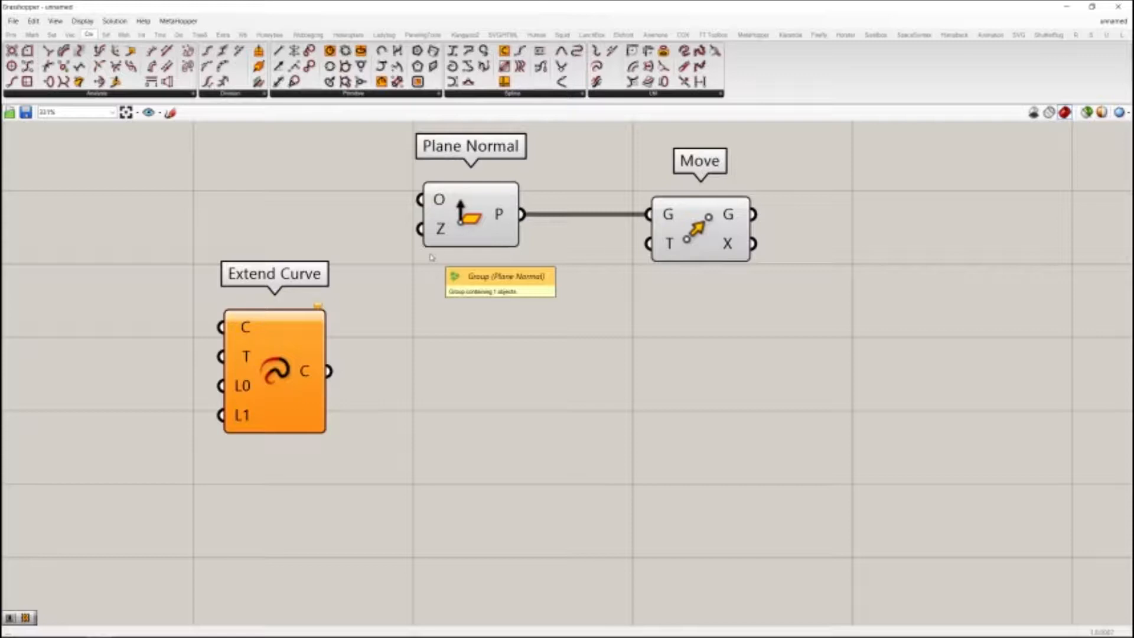
Step: Reposition the Plane Normal component farther from Move and deselect it
{"action": "right_click_drag", "start_coordinate": [472, 226], "coordinate": [440, 300]}
{"action": "left_click_drag", "start_coordinate": [453, 305], "coordinate": [411, 298]}
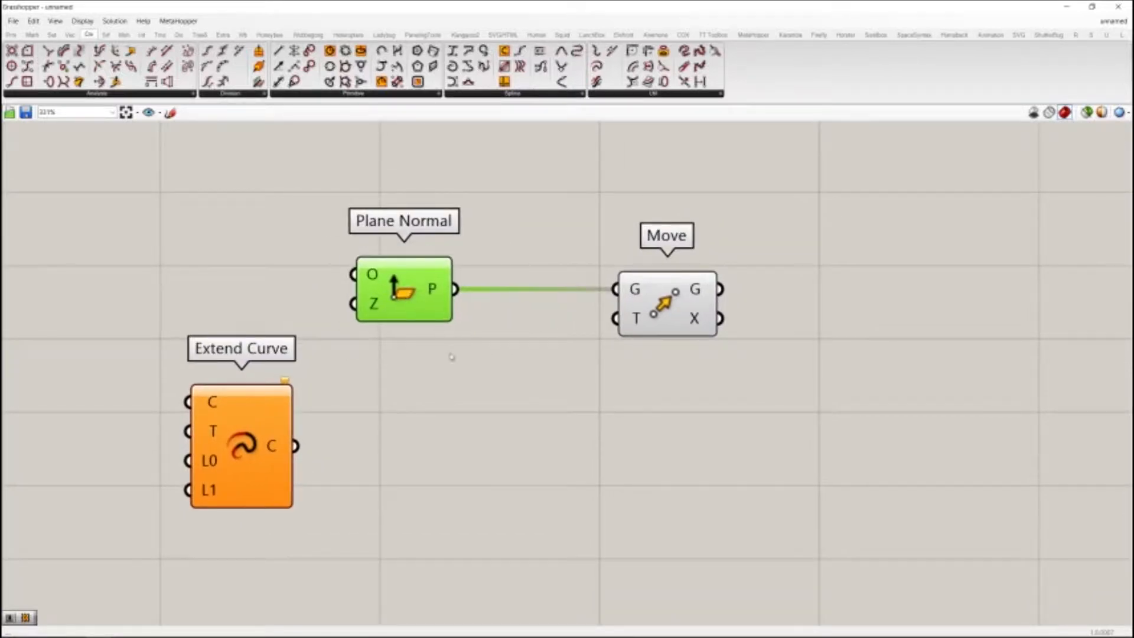
{"action": "left_click", "coordinate": [433, 333]}
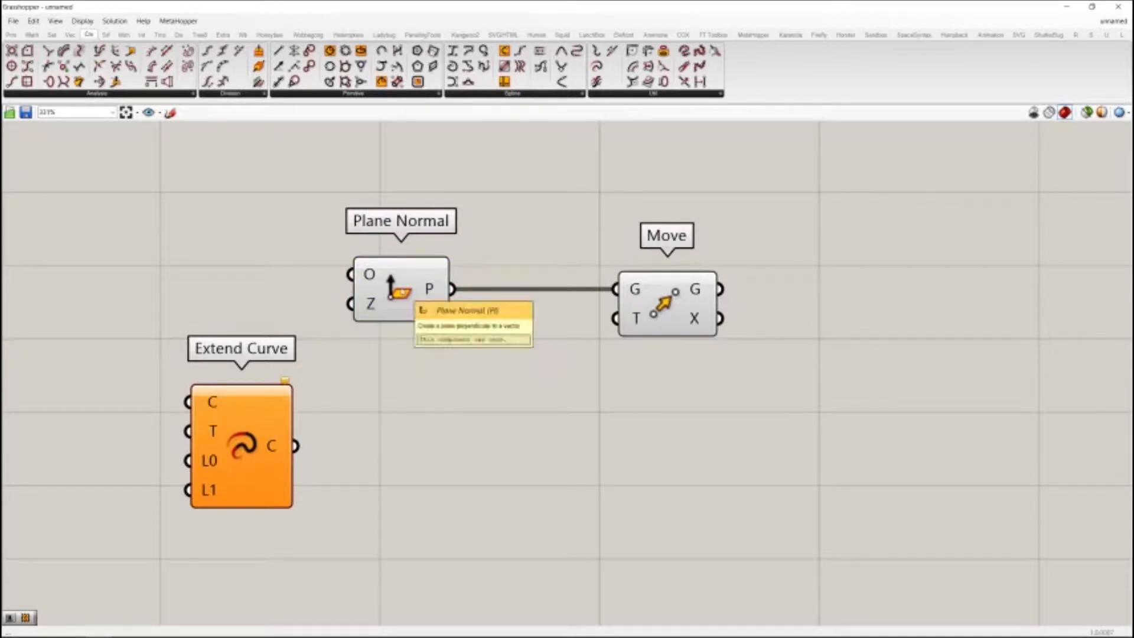
{"action": "left_click_drag", "start_coordinate": [420, 288], "coordinate": [435, 288]}
{"action": "left_click", "coordinate": [452, 369]}
Step: Disable the Plane Normal component using the radial canvas commands and deselect it
{"action": "left_click", "coordinate": [405, 312]}
{"action": "scroll", "coordinate": [401, 311], "scroll_direction": "down", "scroll_amount": 1}
{"action": "middle_click", "coordinate": [401, 308]}
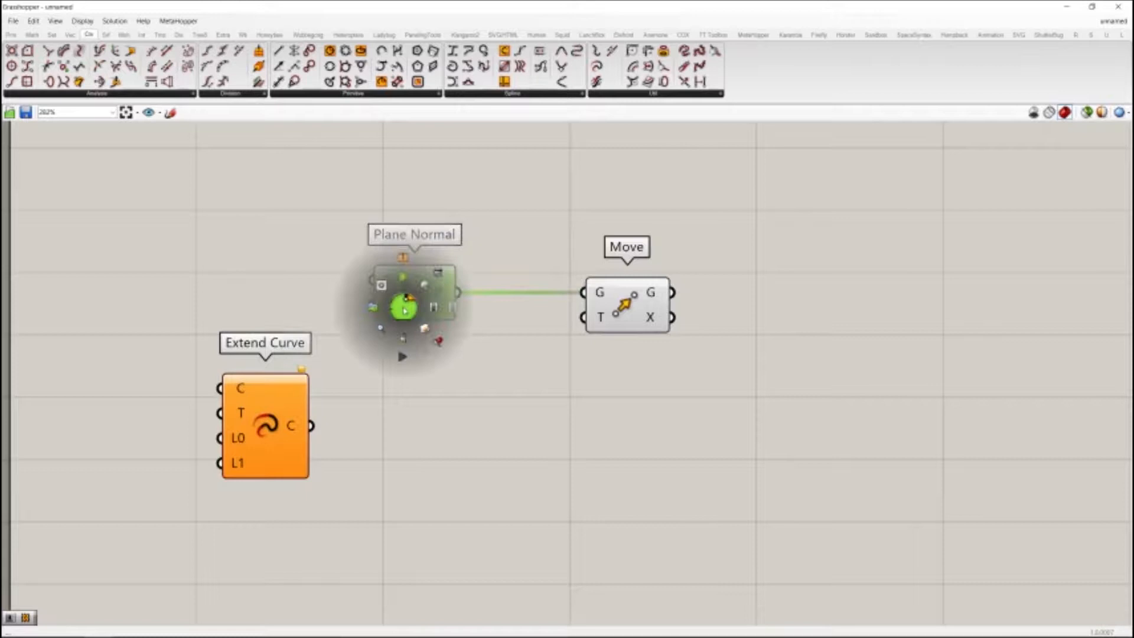
{"action": "scroll", "coordinate": [401, 310], "scroll_direction": "up", "scroll_amount": 1}
{"action": "left_click", "coordinate": [453, 308]}
{"action": "left_click", "coordinate": [505, 388]}
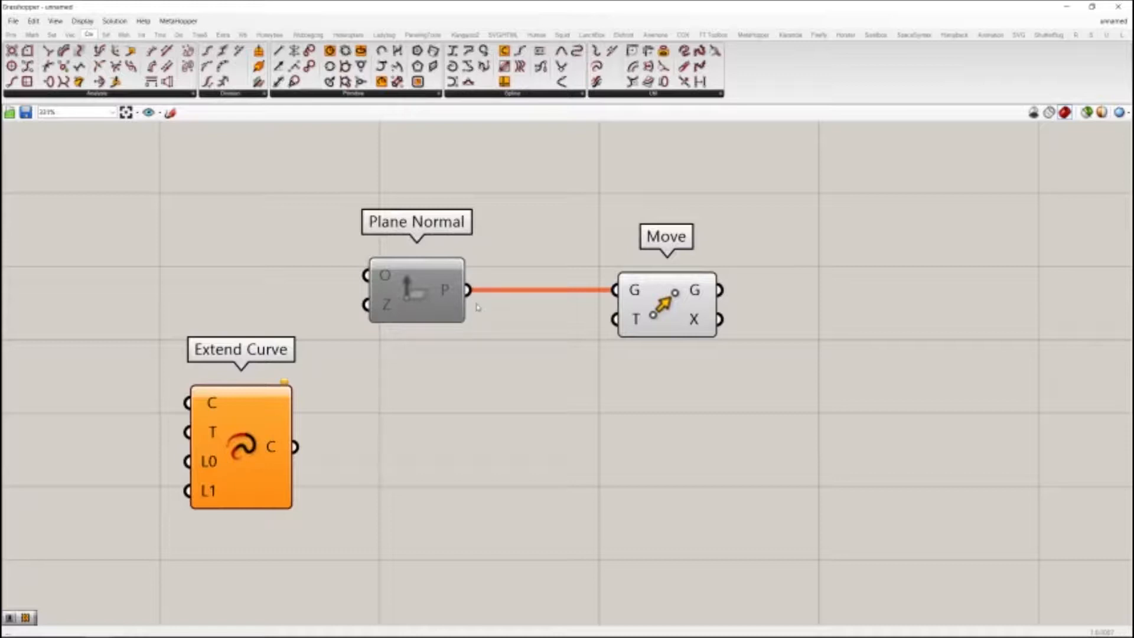
Step: Enable the Plane Normal component again and turn off its preview
{"action": "left_click", "coordinate": [434, 288]}
{"action": "middle_click", "coordinate": [423, 283]}
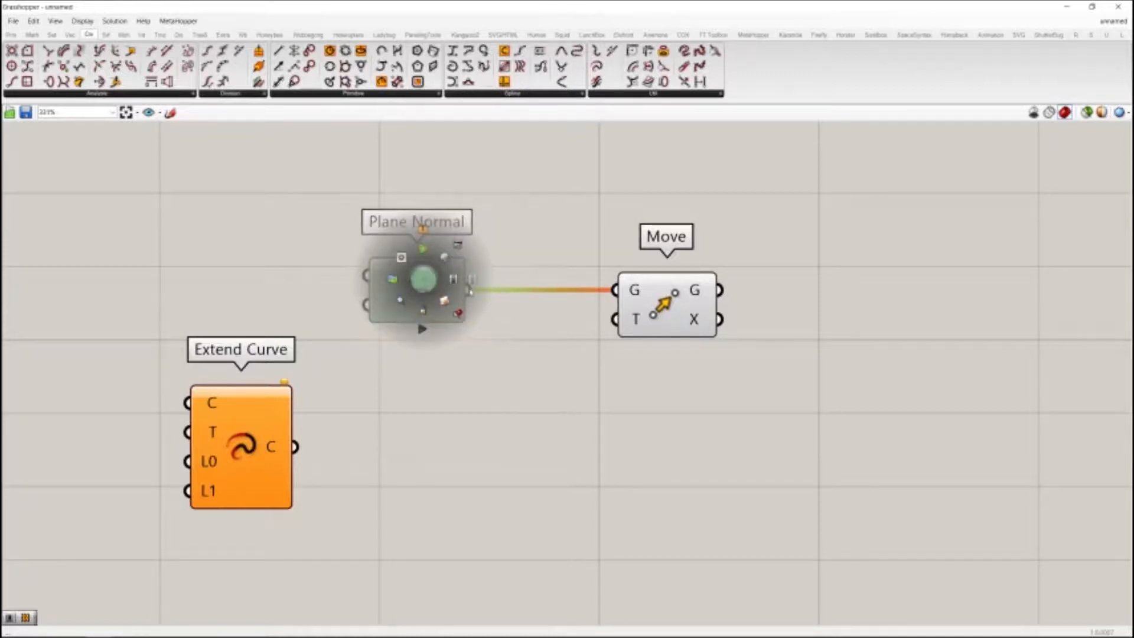
{"action": "left_click", "coordinate": [423, 280]}
{"action": "middle_click", "coordinate": [423, 285]}
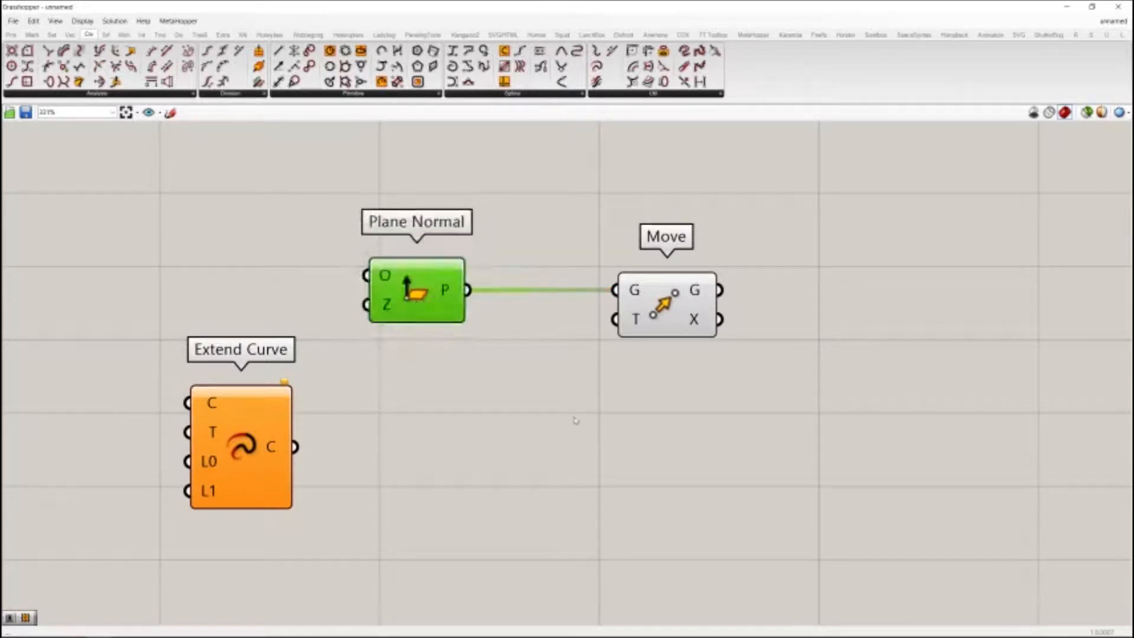
{"action": "left_click", "coordinate": [509, 407]}
{"action": "right_click_drag", "start_coordinate": [509, 406], "coordinate": [474, 373]}
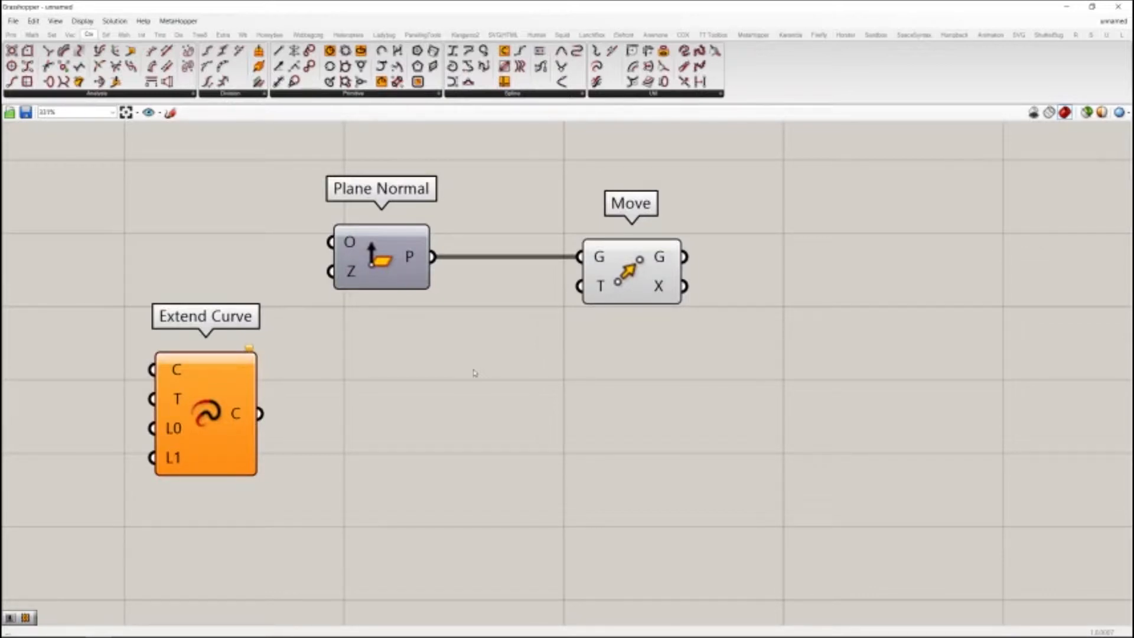
Step: Review the Palette colours for disabled, error, hidden, standard and warning capsules in the Grasshopper preferences, and close the settings
{"action": "left_click", "coordinate": [33, 21]}
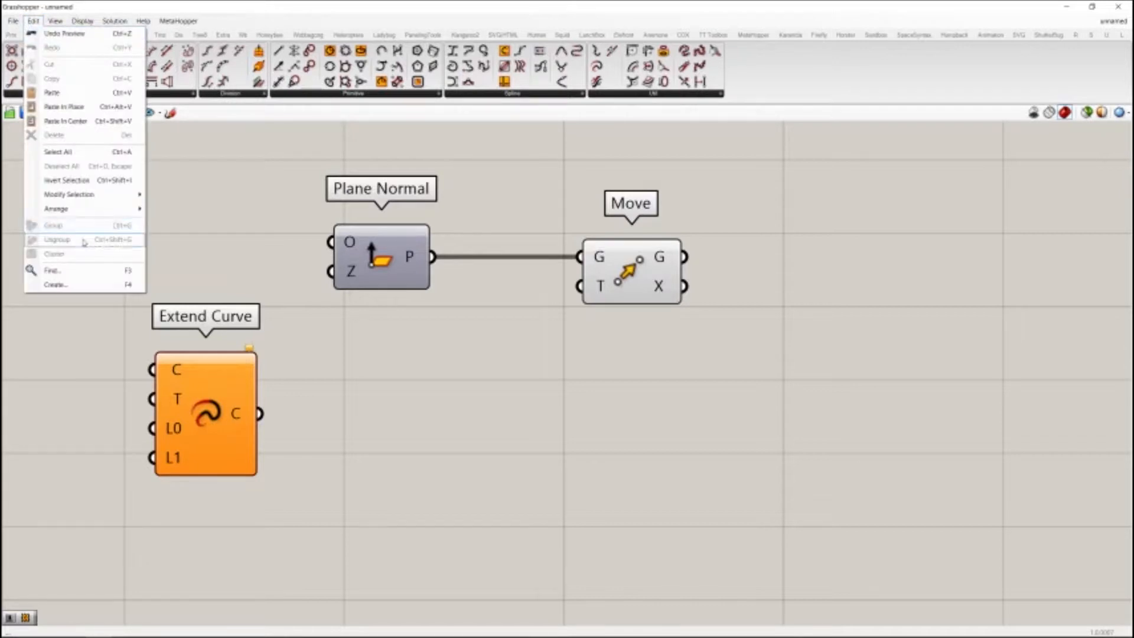
{"action": "left_click", "coordinate": [12, 21]}
{"action": "left_click", "coordinate": [12, 21]}
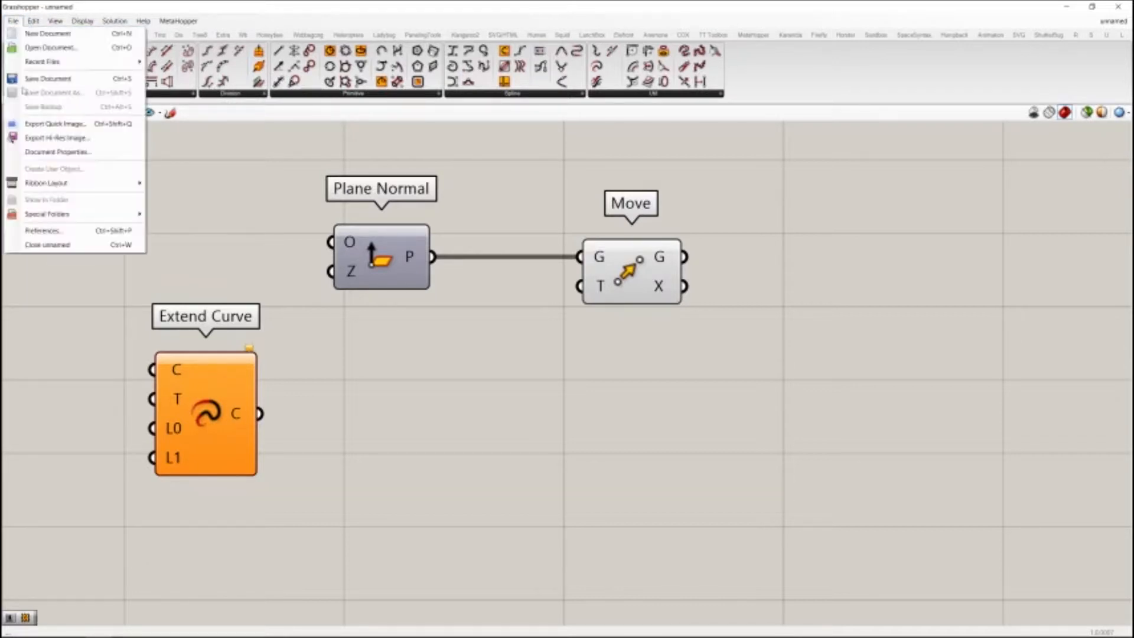
{"action": "left_click", "coordinate": [48, 230]}
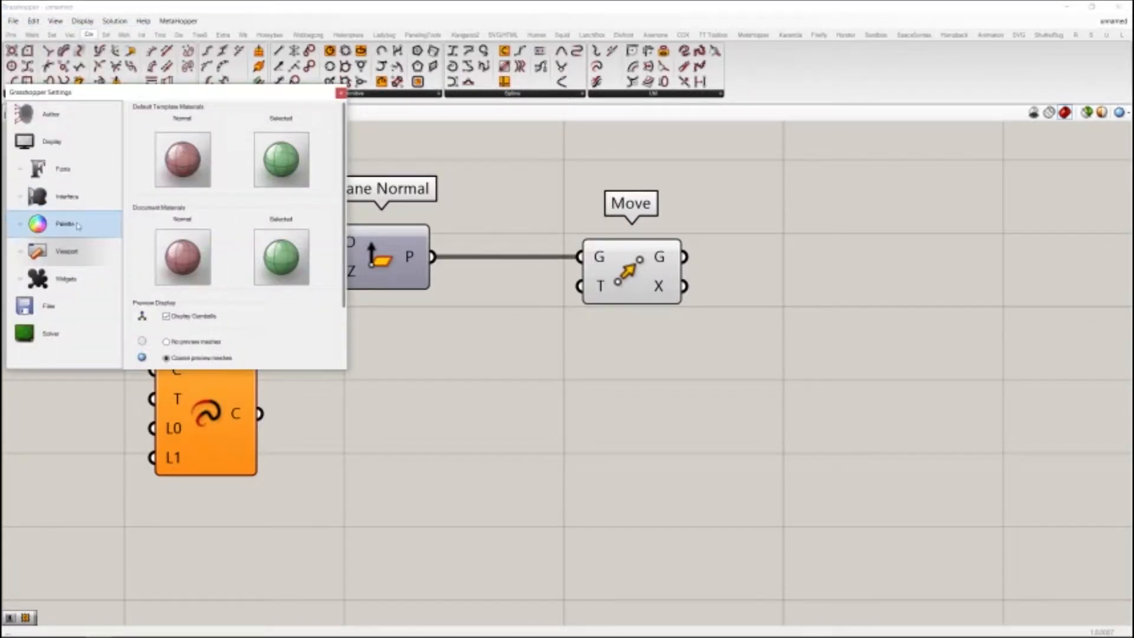
{"action": "left_click", "coordinate": [78, 226]}
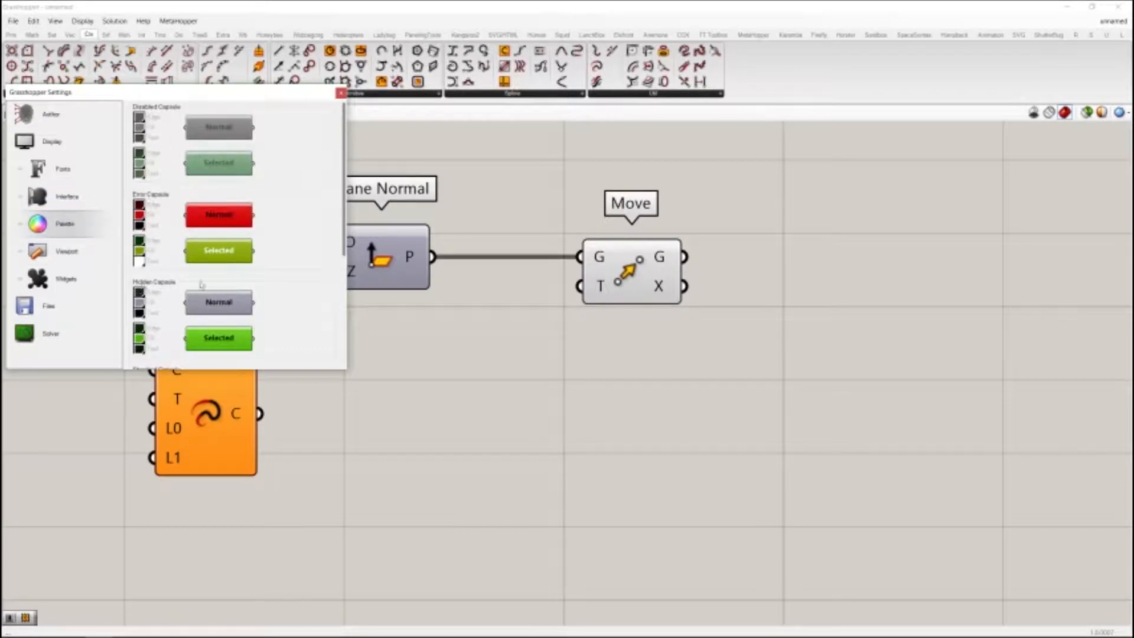
{"action": "left_click_drag", "start_coordinate": [345, 248], "coordinate": [331, 350]}
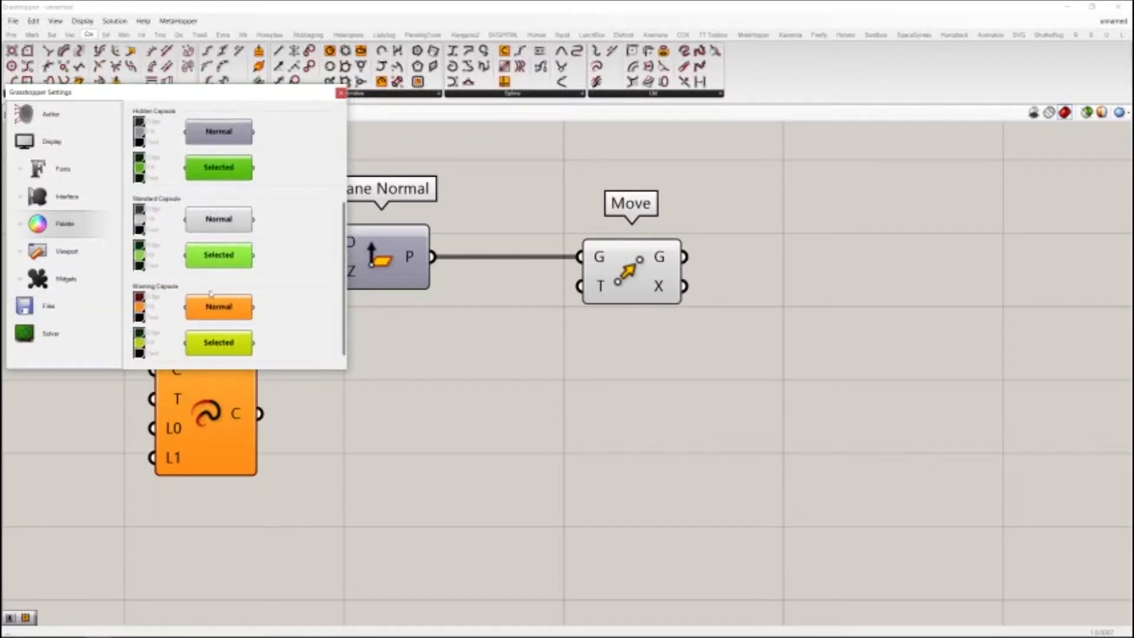
{"action": "left_click_drag", "start_coordinate": [341, 300], "coordinate": [336, 193]}
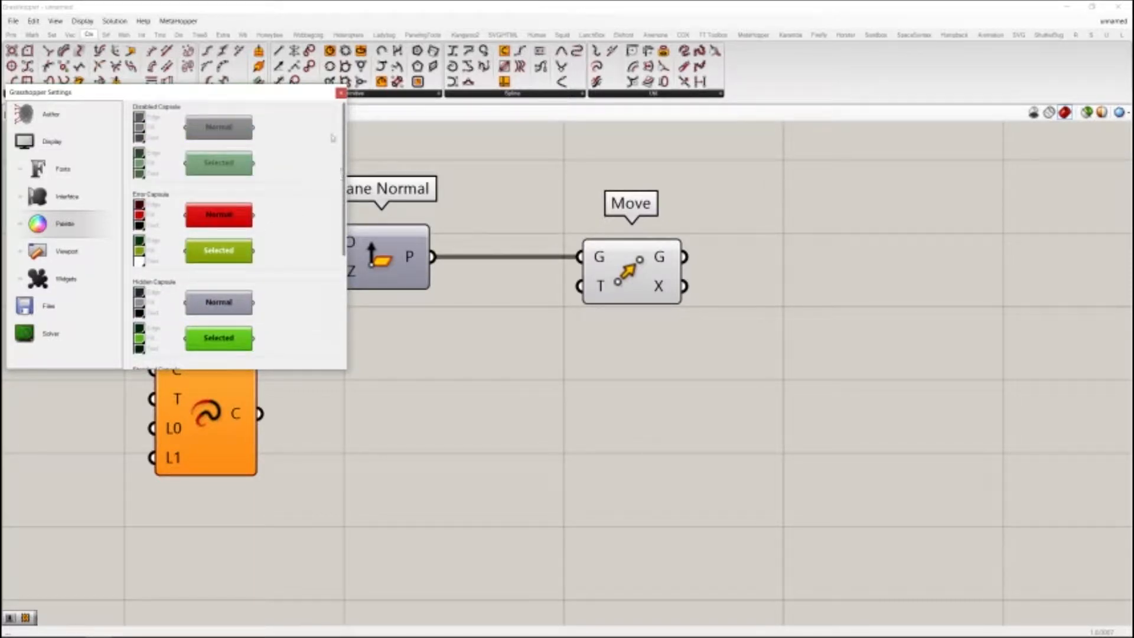
{"action": "left_click", "coordinate": [340, 94]}
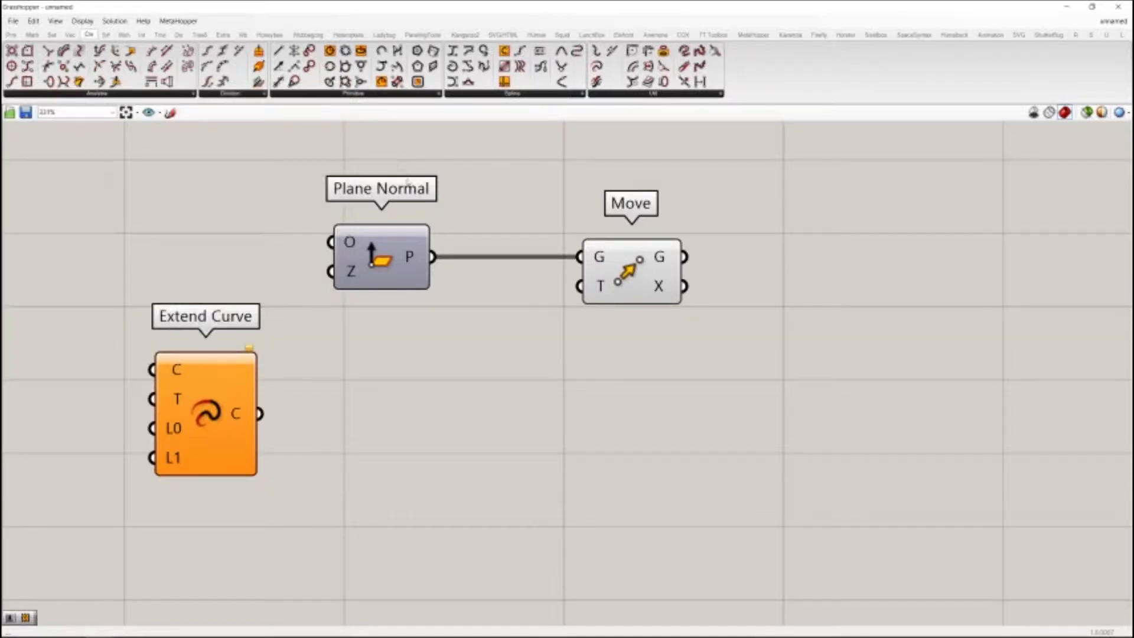
{"action": "scroll", "coordinate": [307, 228], "scroll_direction": "down", "scroll_amount": 3}
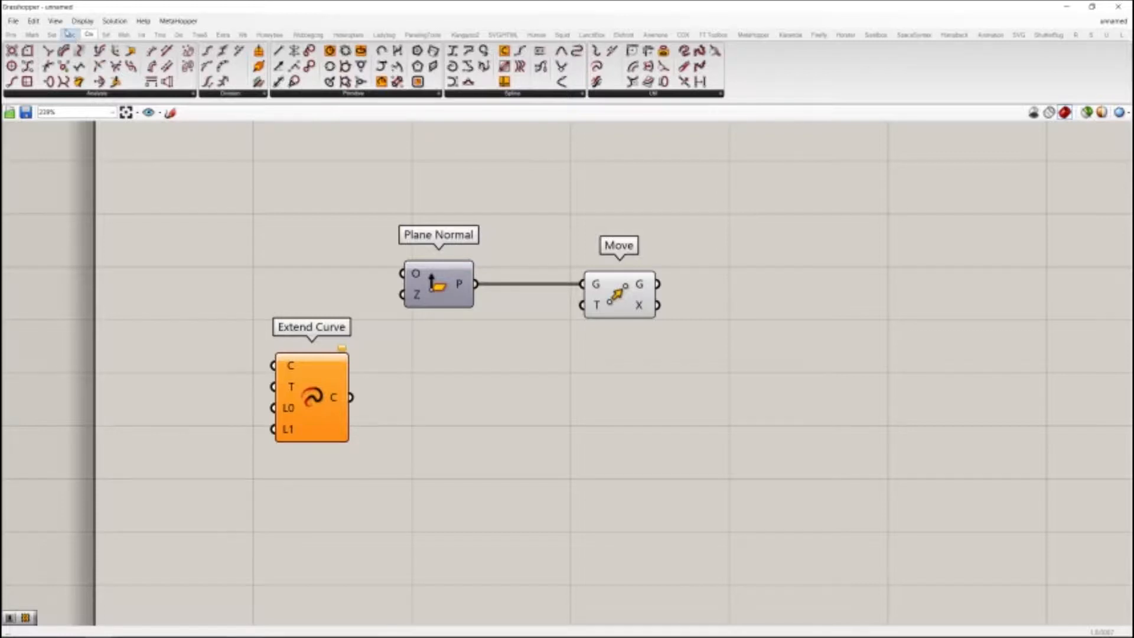
{"action": "left_click", "coordinate": [70, 34]}
{"action": "scroll", "coordinate": [88, 35], "scroll_direction": "down", "scroll_amount": 3}
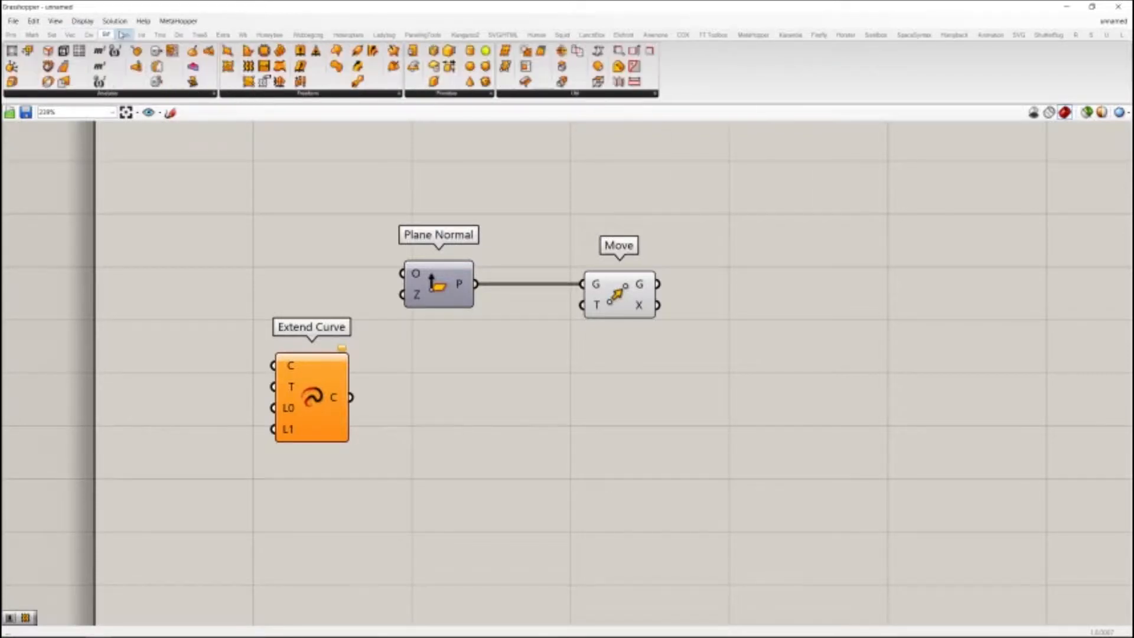
{"action": "scroll", "coordinate": [93, 35], "scroll_direction": "up", "scroll_amount": 2}
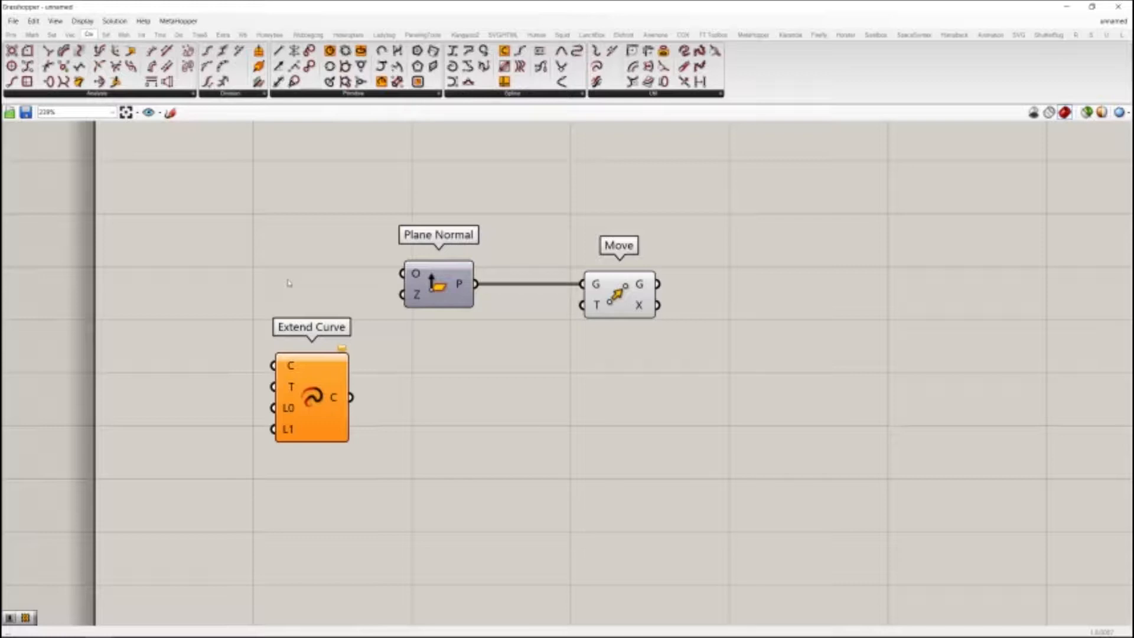
Step: Search the canvas for "Extend" and place another Extend Curve component above the existing one
{"action": "double_click", "coordinate": [236, 260]}
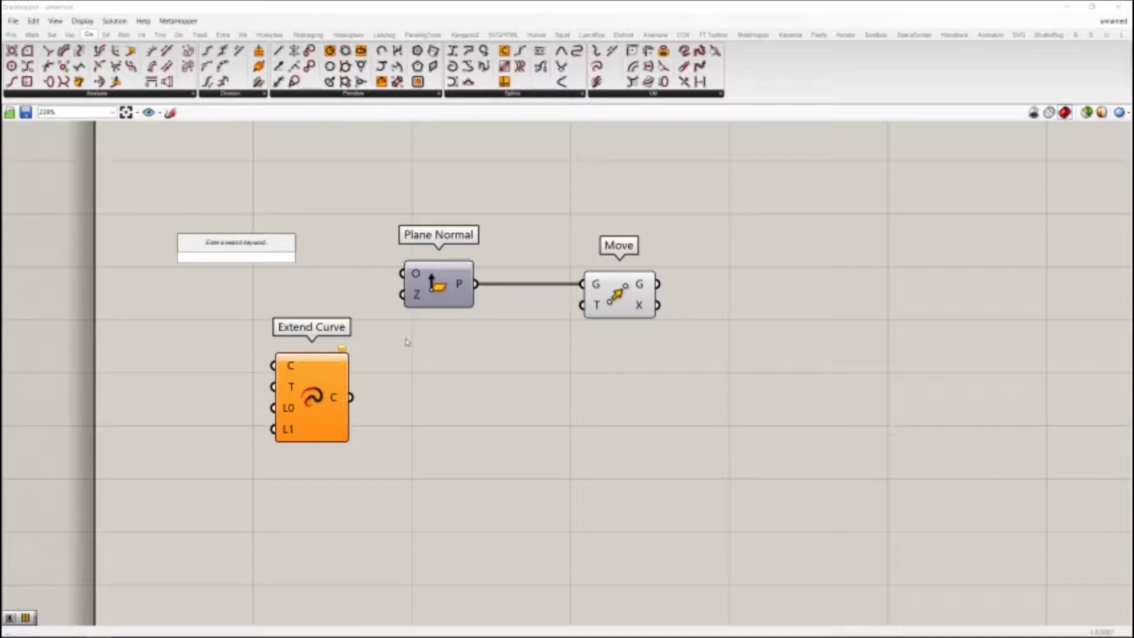
{"action": "type", "text": "Exten"}
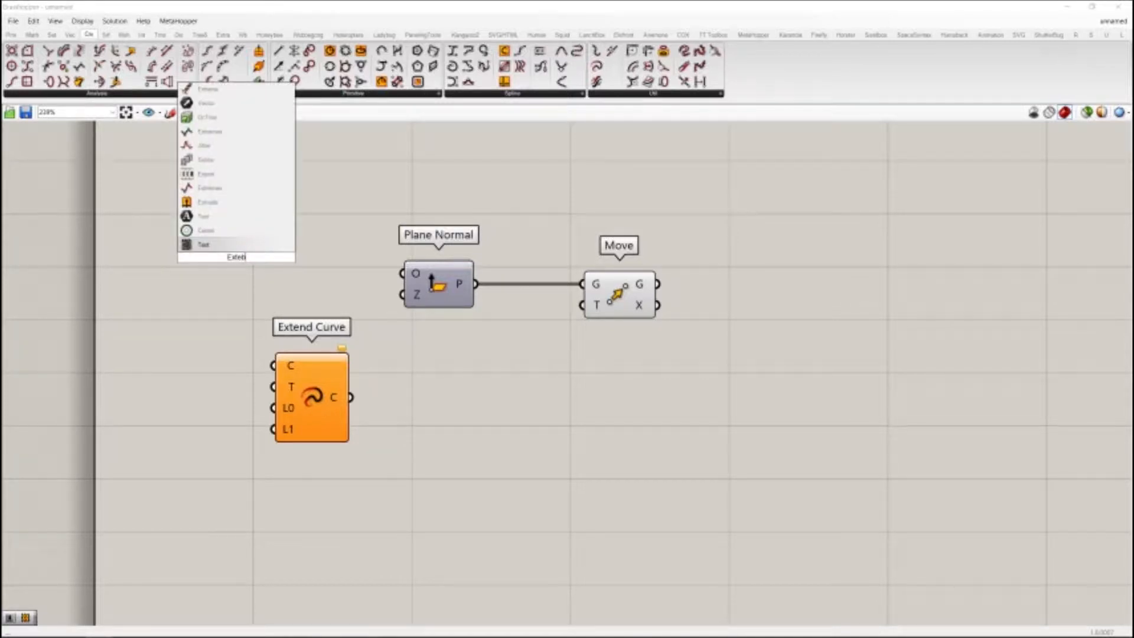
{"action": "type", "text": "d"}
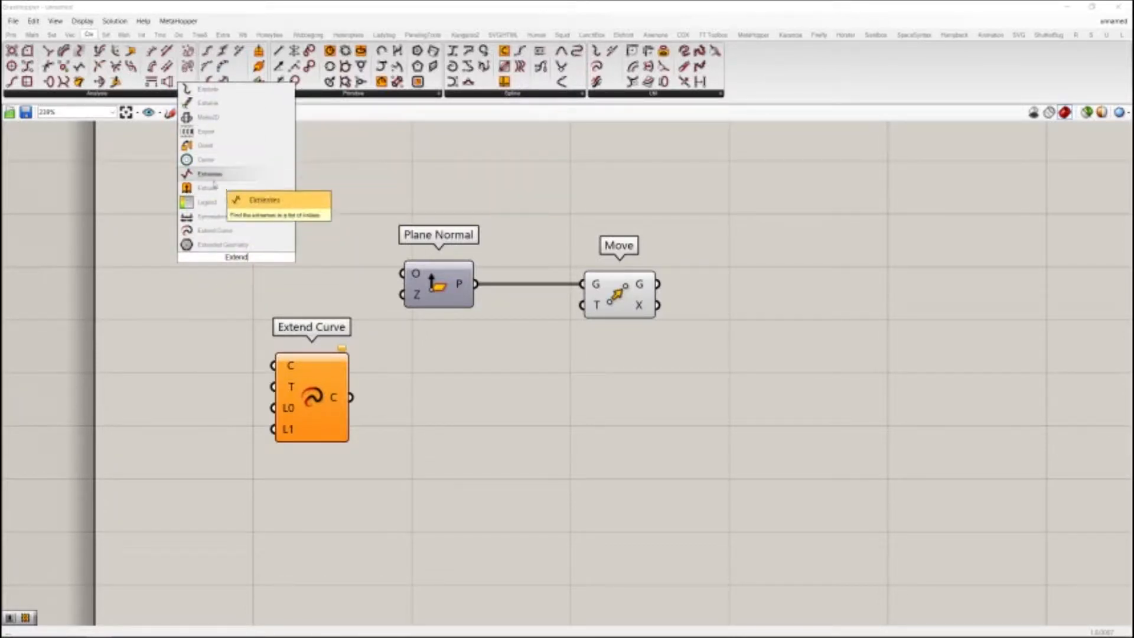
{"action": "left_click", "coordinate": [213, 231]}
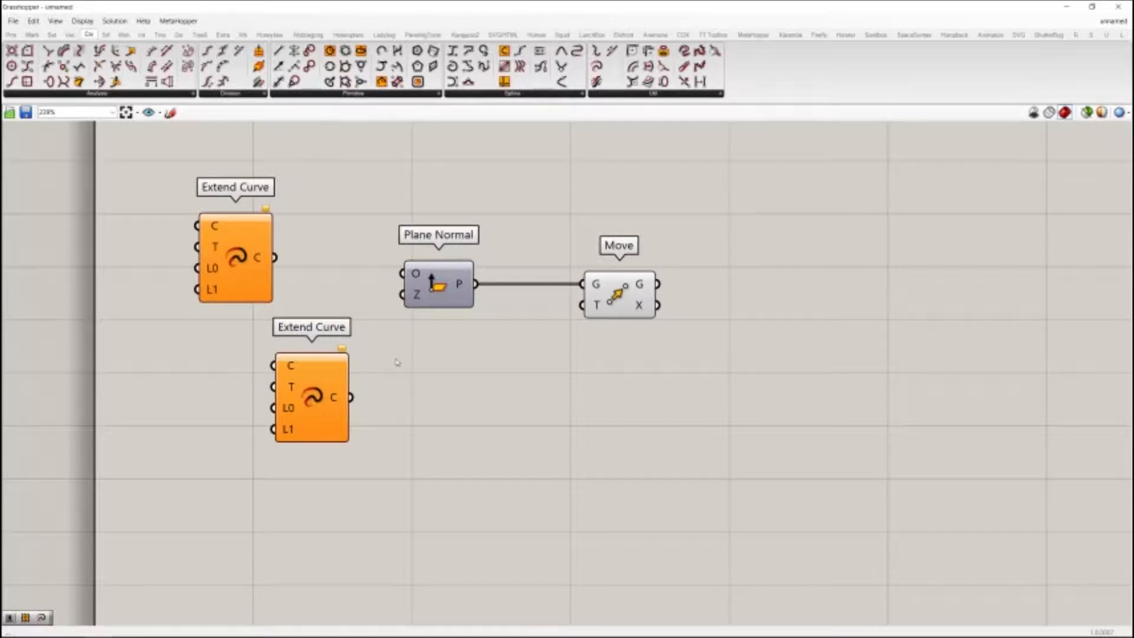
Step: Select both Extend Curve components, Plane Normal and Move, and delete them from the canvas
{"action": "double_click", "coordinate": [461, 365]}
{"action": "left_click_drag", "start_coordinate": [665, 442], "coordinate": [125, 176]}
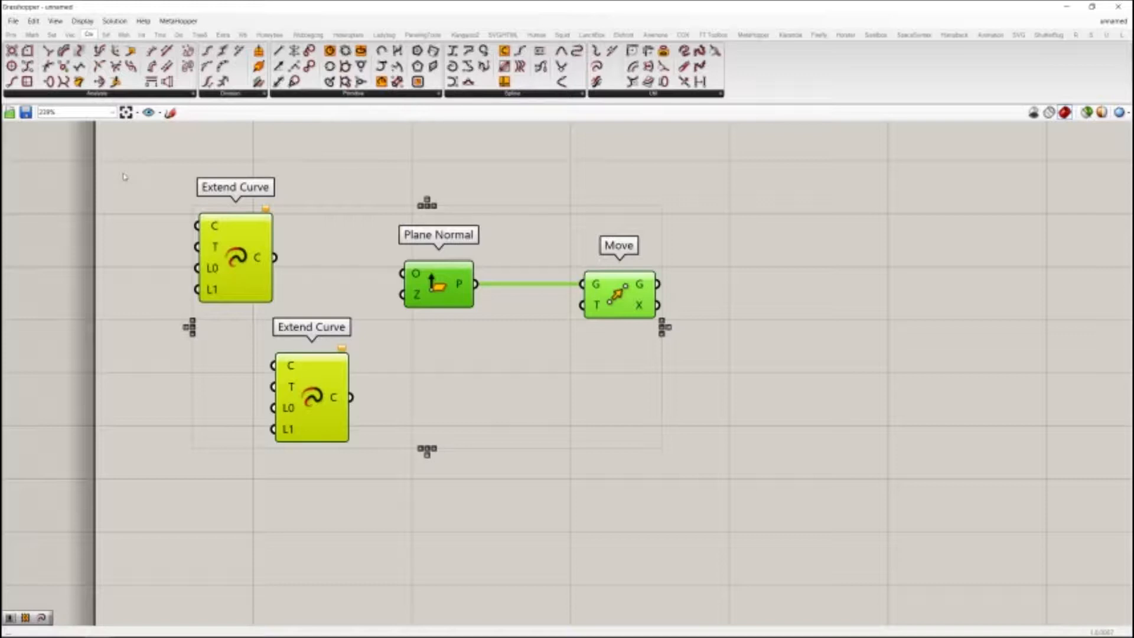
{"action": "mouse_move", "coordinate": [361, 296]}
{"action": "right_mouse_down"}
{"action": "mouse_move", "coordinate": [334, 344]}
{"action": "mouse_move", "coordinate": [349, 308]}
{"action": "right_mouse_up"}
{"action": "key", "text": "Delete"}
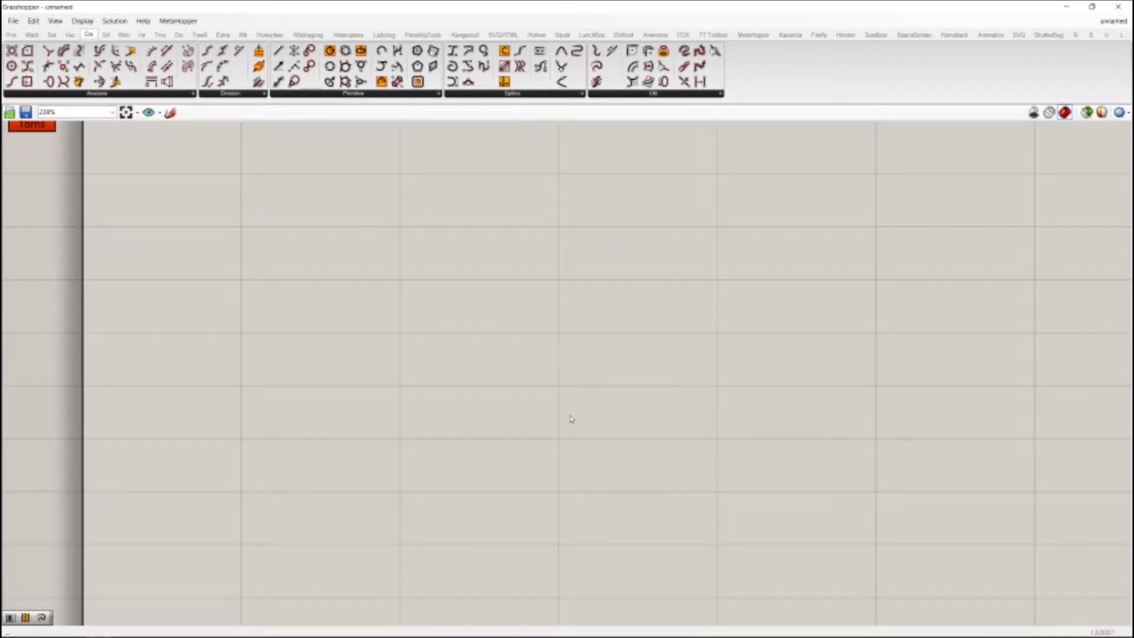
Step: Tile the windows side by side, with Grasshopper on the right half of the screen and Rhino on the left half
{"action": "key", "text": "super"}
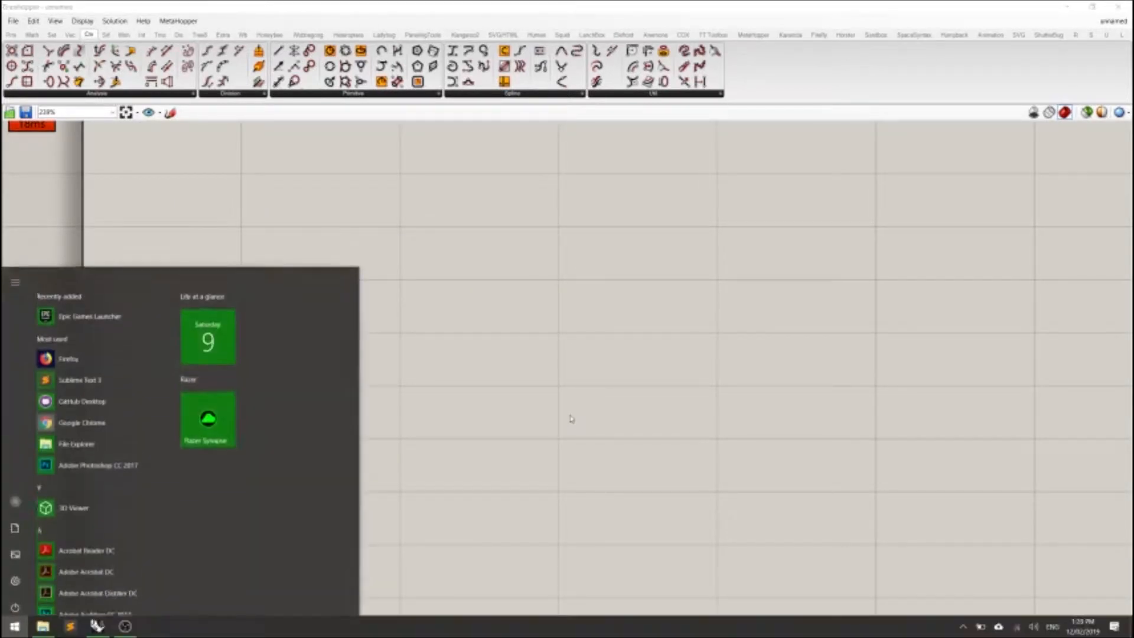
{"action": "key", "text": "super"}
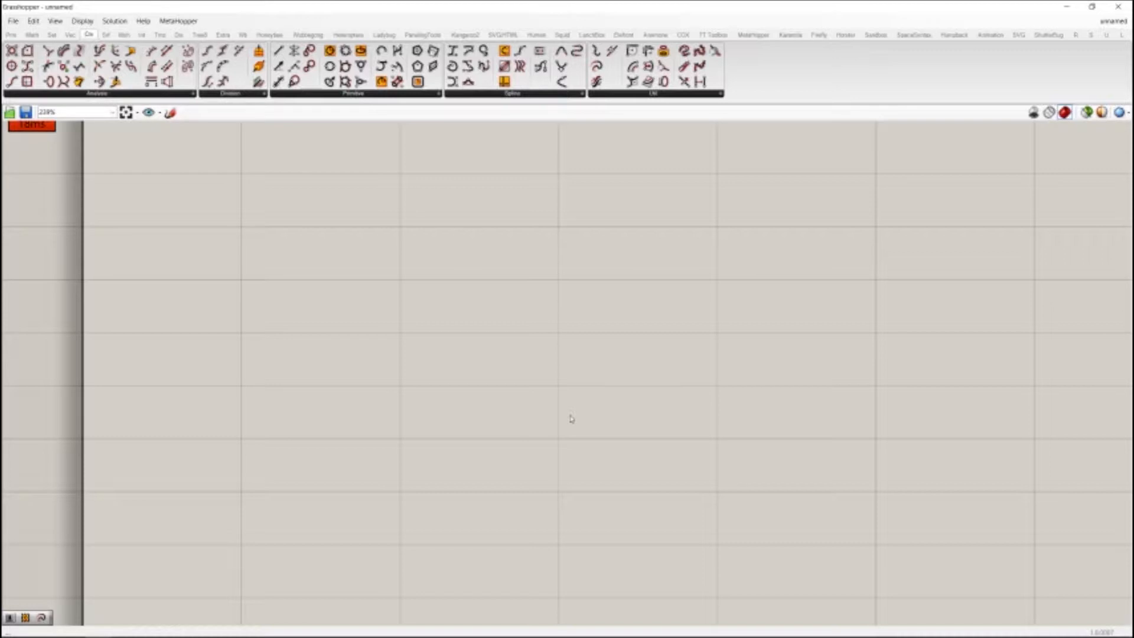
{"action": "left_click_drag", "start_coordinate": [342, 11], "coordinate": [1131, 177]}
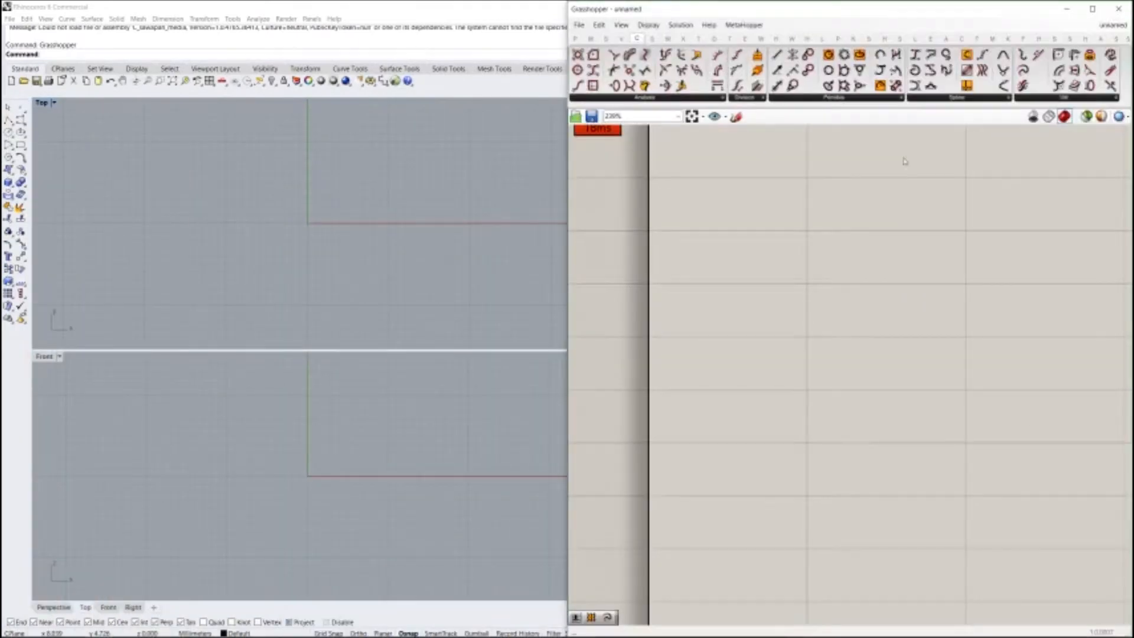
{"action": "left_click", "coordinate": [473, 184]}
{"action": "key", "text": "super+Left"}
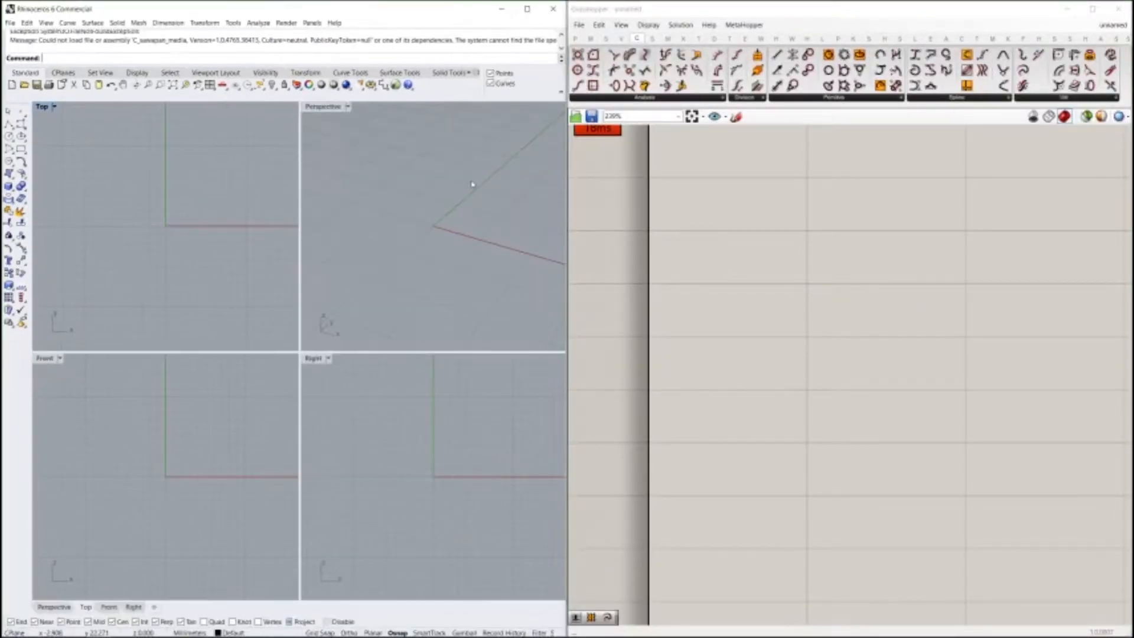
Step: Place a Construct Point component from the Vector category on the empty canvas and select it
{"action": "left_click", "coordinate": [208, 230]}
{"action": "left_click", "coordinate": [631, 40]}
{"action": "left_click", "coordinate": [621, 39]}
{"action": "left_click_drag", "start_coordinate": [884, 55], "coordinate": [777, 268]}
{"action": "left_click", "coordinate": [879, 315]}
{"action": "left_click", "coordinate": [790, 275]}
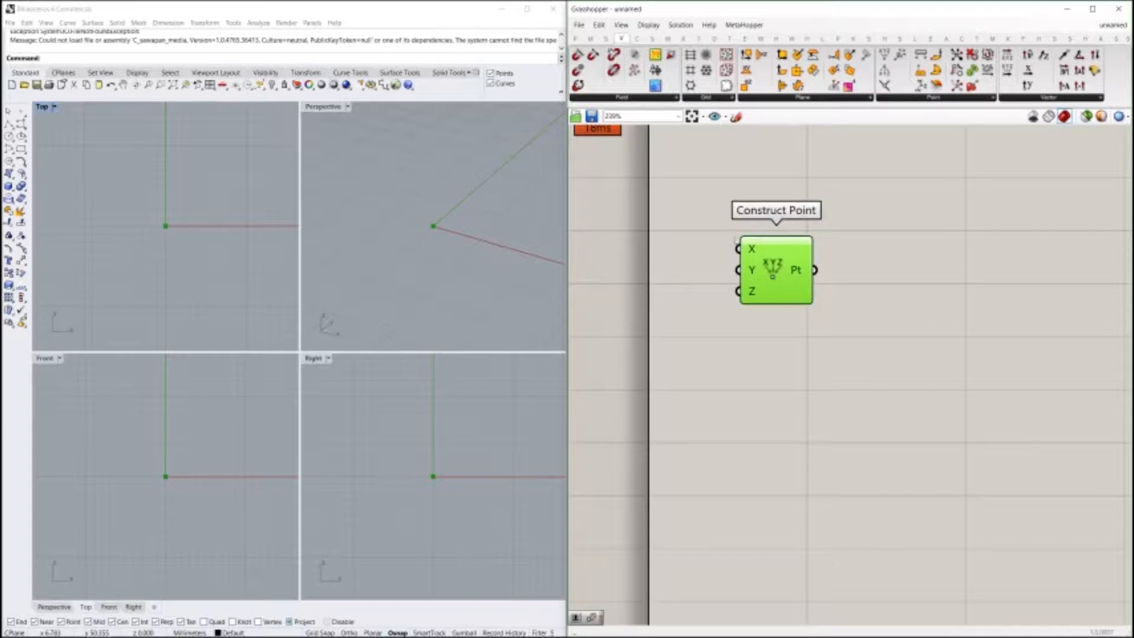
Step: Maximize Rhino's Perspective viewport and center it on the constructed point at the origin
{"action": "right_click_drag", "start_coordinate": [394, 195], "coordinate": [449, 224]}
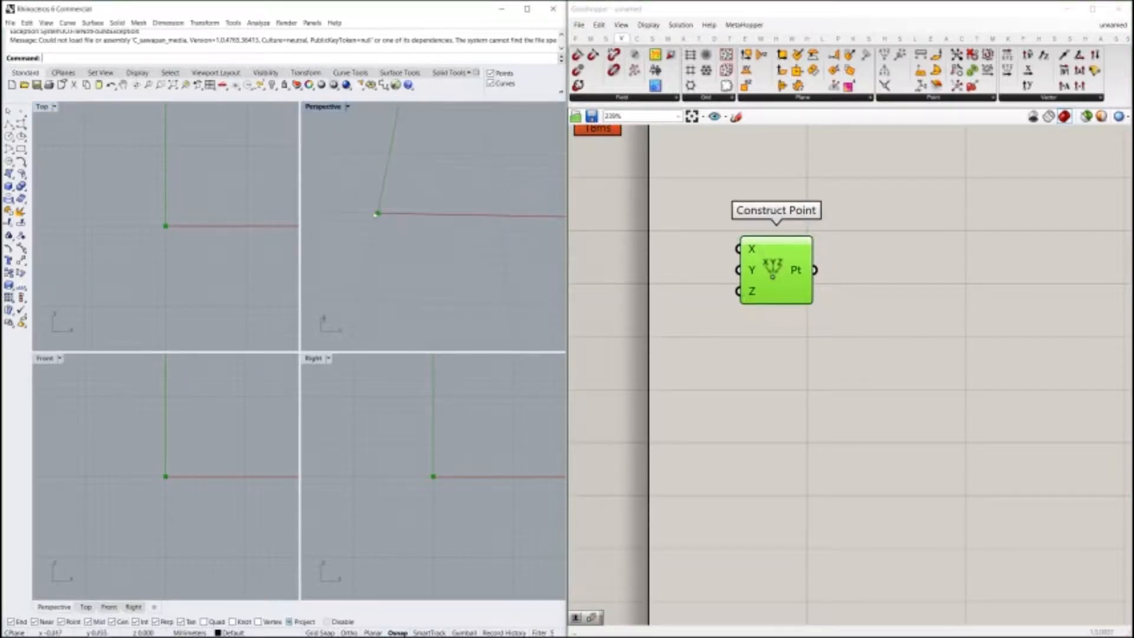
{"action": "double_click", "coordinate": [322, 106]}
{"action": "right_click_drag", "start_coordinate": [175, 349], "coordinate": [297, 313], "text": "shift"}
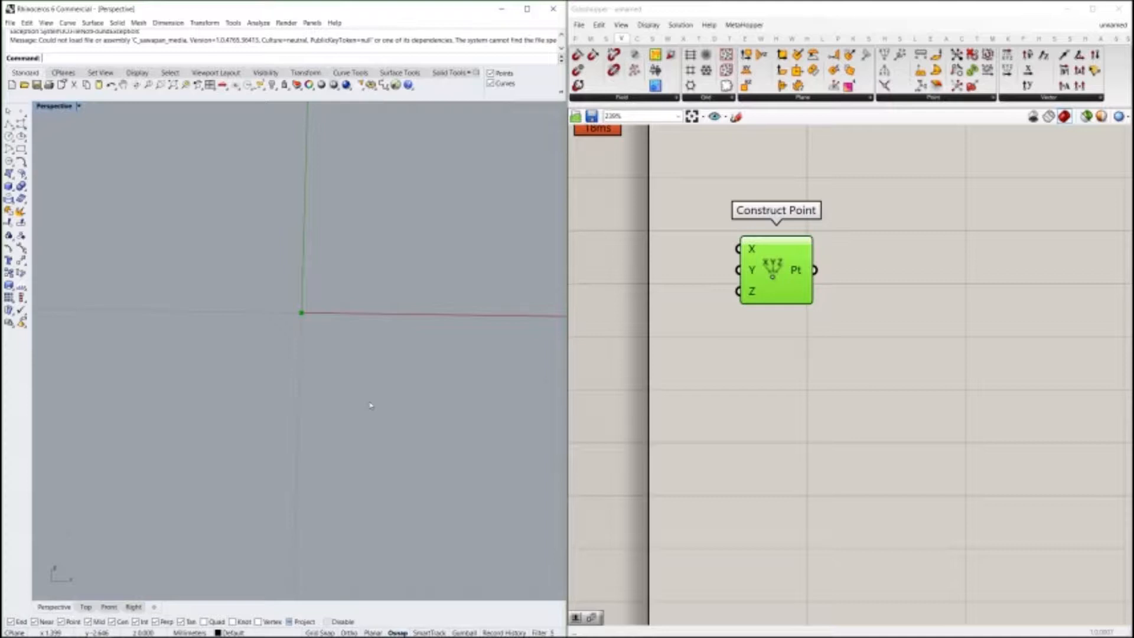
Step: Try to window-select the constructed point at the origin in Rhino, and deselect the Construct Point component in Grasshopper
{"action": "left_click_drag", "start_coordinate": [266, 285], "coordinate": [410, 450]}
{"action": "left_click_drag", "start_coordinate": [243, 256], "coordinate": [411, 439]}
{"action": "left_click_drag", "start_coordinate": [264, 267], "coordinate": [399, 380]}
{"action": "left_click", "coordinate": [779, 350]}
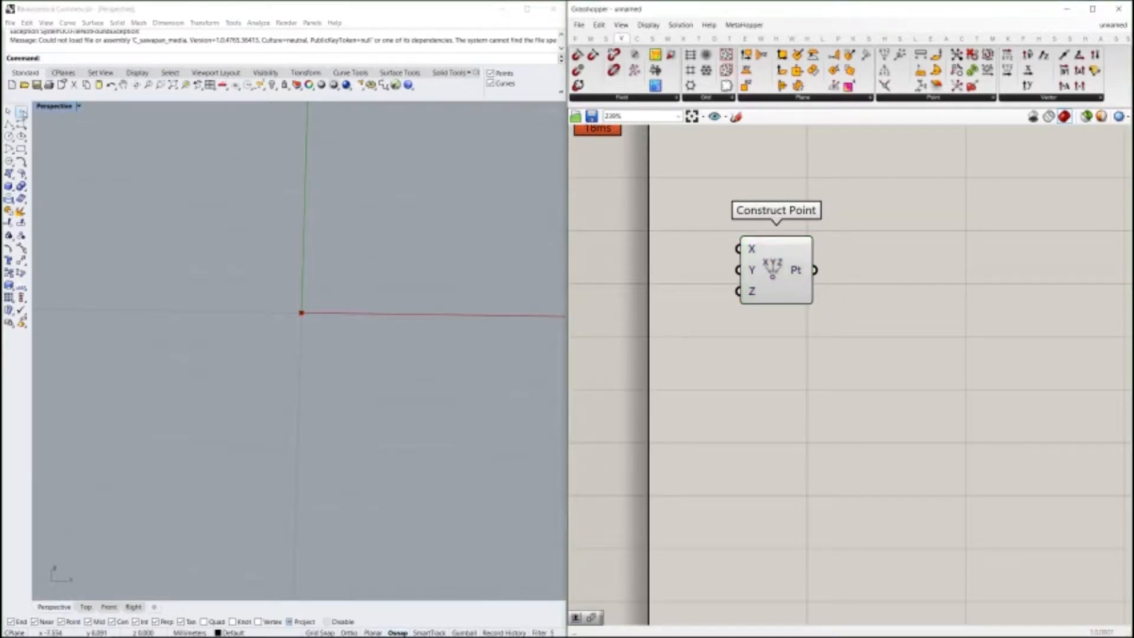
Step: Place a Rhino point object in the negative-x, positive-y quadrant of the Perspective viewport
{"action": "left_click", "coordinate": [21, 111]}
{"action": "left_click", "coordinate": [214, 201]}
Step: Place a Point parameter from the Params Geometry group on the canvas below the Construct Point component
{"action": "right_click_drag", "start_coordinate": [839, 353], "coordinate": [778, 289]}
{"action": "scroll", "coordinate": [777, 289], "scroll_direction": "down", "scroll_amount": 2}
{"action": "right_click_drag", "start_coordinate": [873, 259], "coordinate": [871, 397]}
{"action": "right_click_drag", "start_coordinate": [938, 299], "coordinate": [793, 168]}
{"action": "right_click_drag", "start_coordinate": [719, 327], "coordinate": [810, 319]}
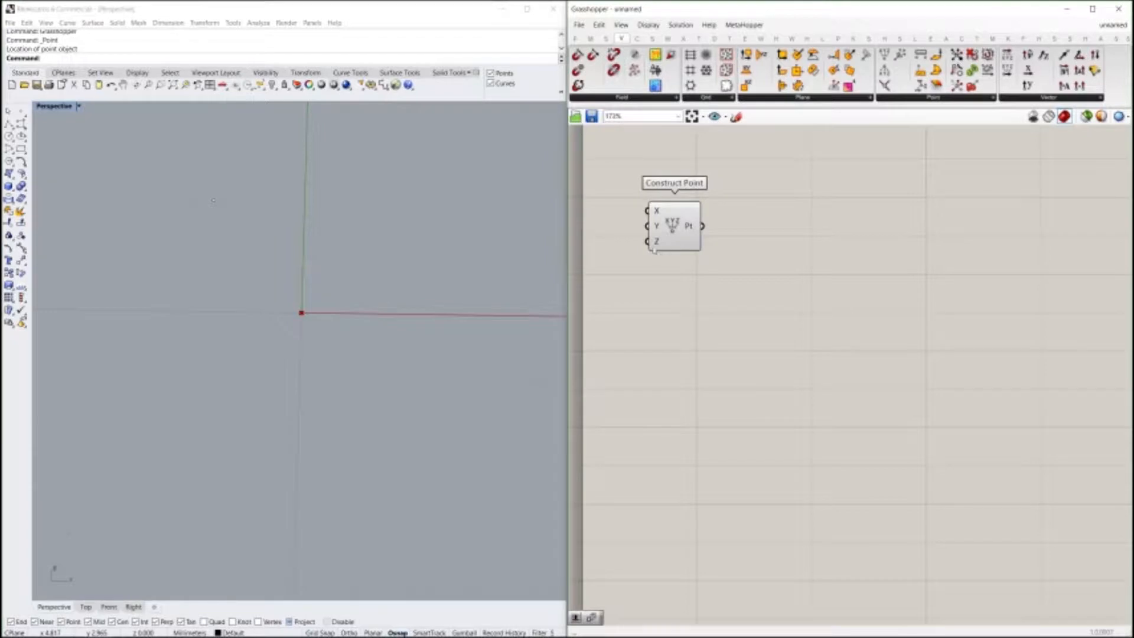
{"action": "left_click", "coordinate": [576, 39]}
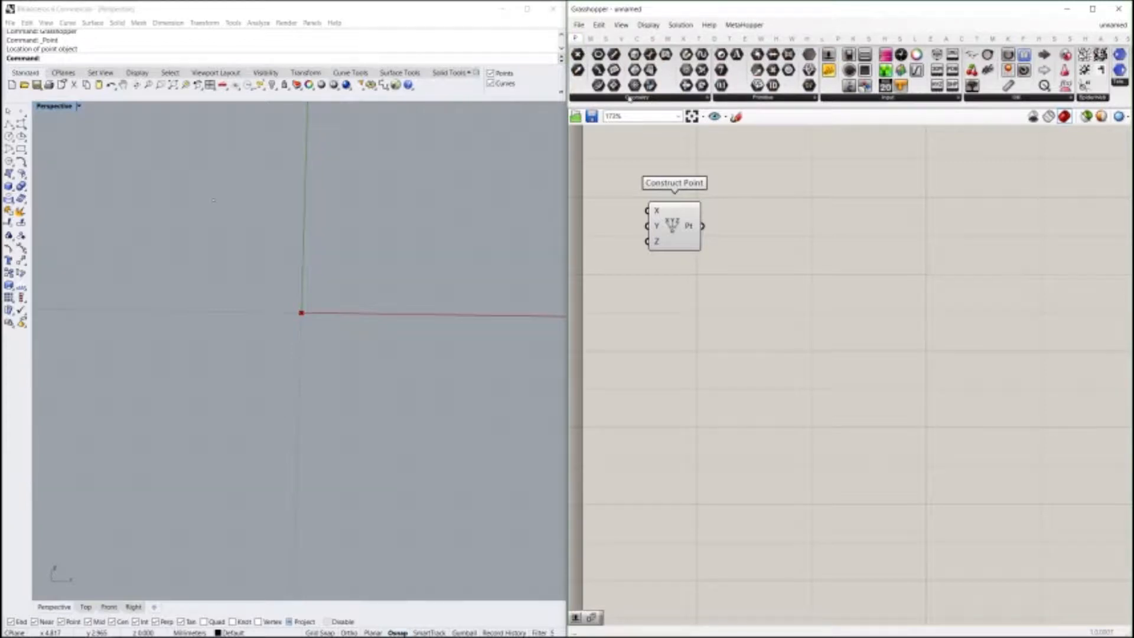
{"action": "left_click", "coordinate": [673, 102]}
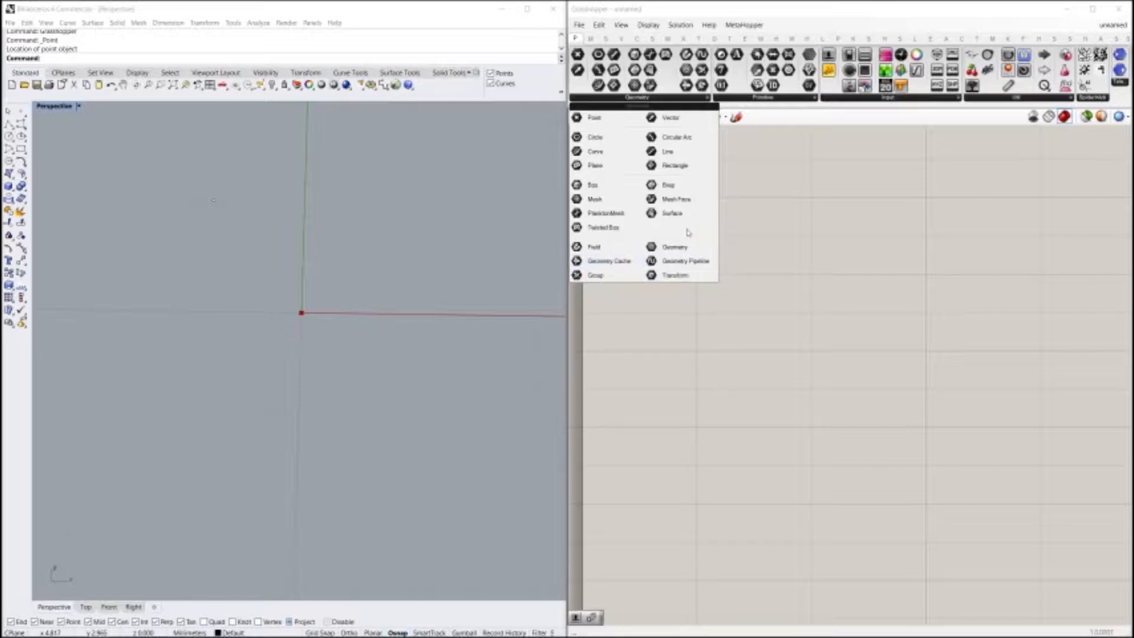
{"action": "left_click", "coordinate": [603, 118]}
{"action": "left_click", "coordinate": [711, 329]}
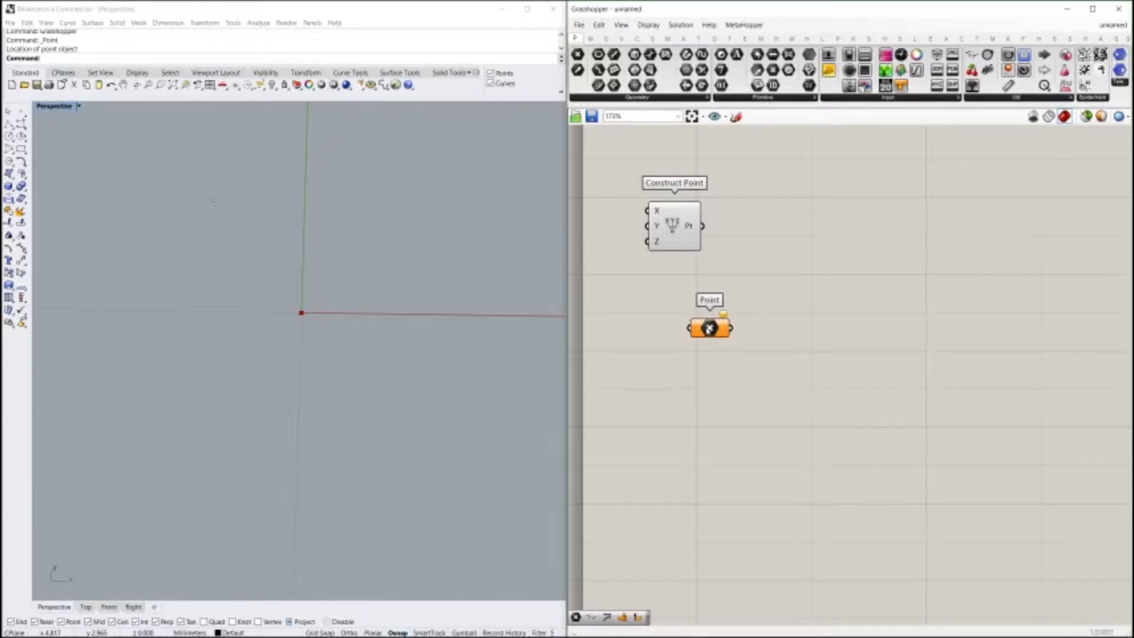
Step: Reference the Rhino point object in the Point parameter using Set one Point
{"action": "right_click", "coordinate": [709, 329]}
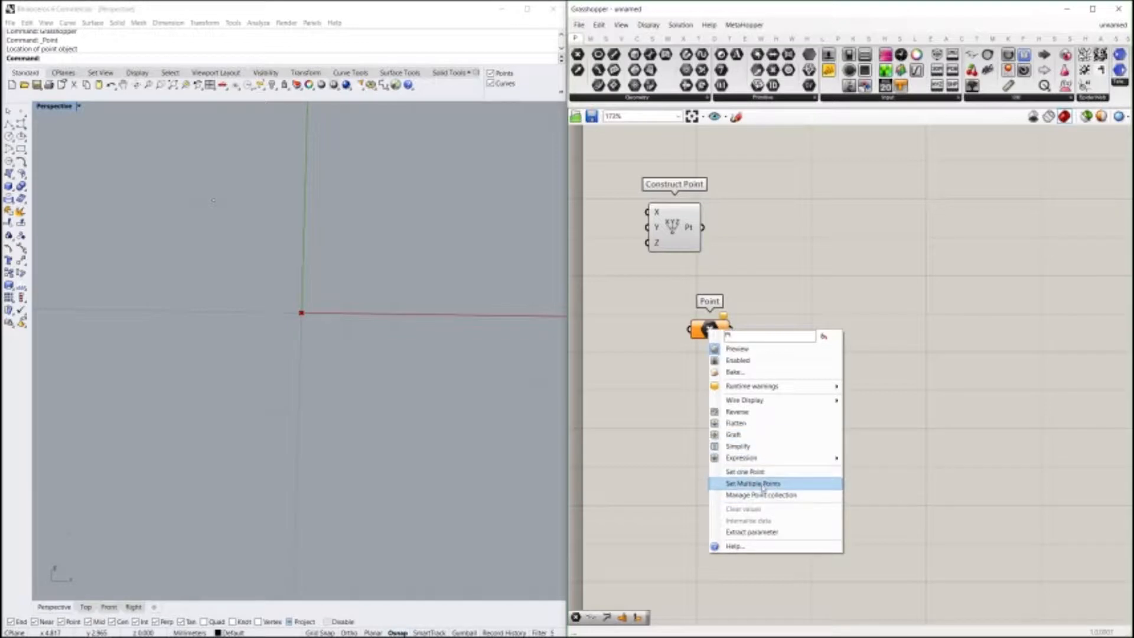
{"action": "left_click", "coordinate": [745, 472]}
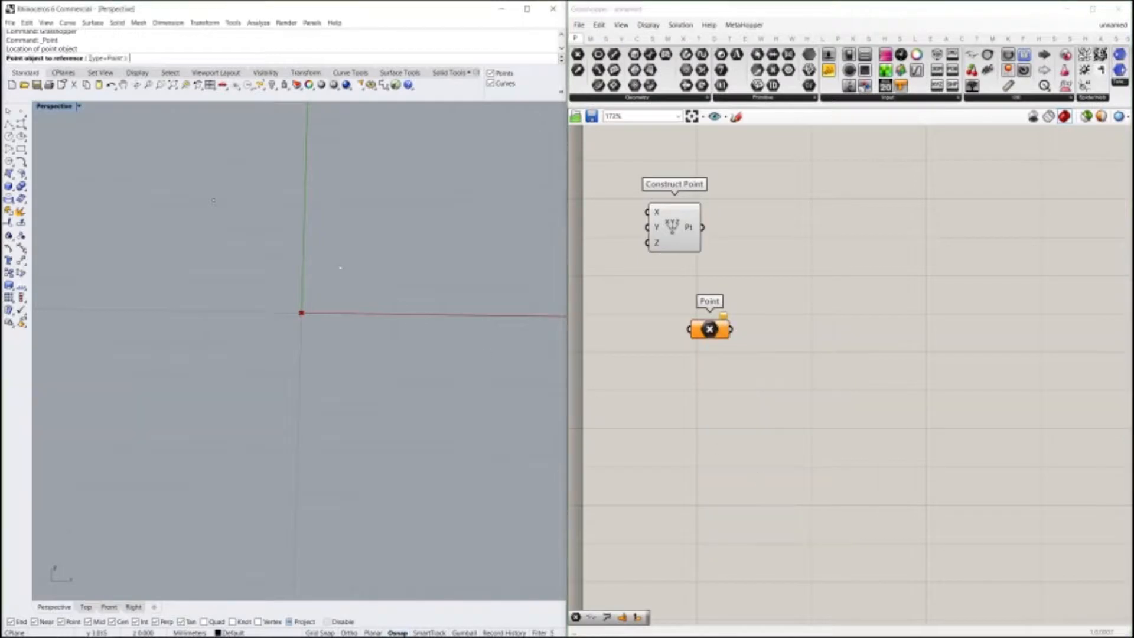
{"action": "left_click", "coordinate": [214, 200]}
Step: Move the referenced Rhino point to several positions around the origin, ending in the negative-x, positive-y quadrant
{"action": "left_click_drag", "start_coordinate": [214, 201], "coordinate": [262, 218]}
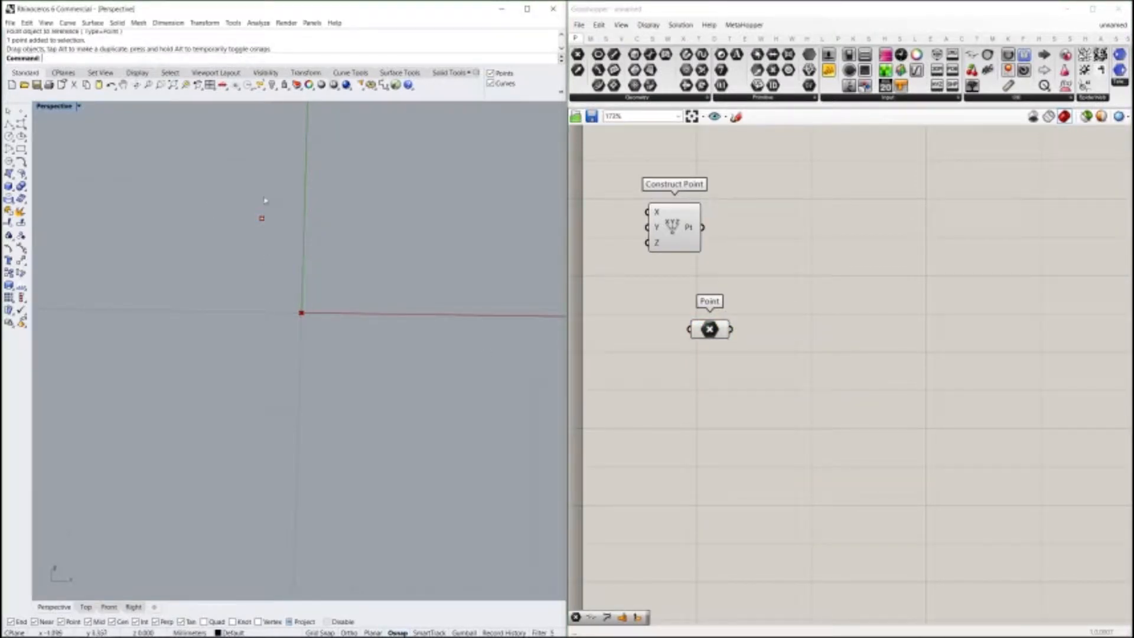
{"action": "left_click_drag", "start_coordinate": [260, 218], "coordinate": [215, 375]}
{"action": "right_click_drag", "start_coordinate": [132, 406], "coordinate": [232, 344]}
{"action": "scroll", "coordinate": [232, 344], "scroll_direction": "up", "scroll_amount": 4}
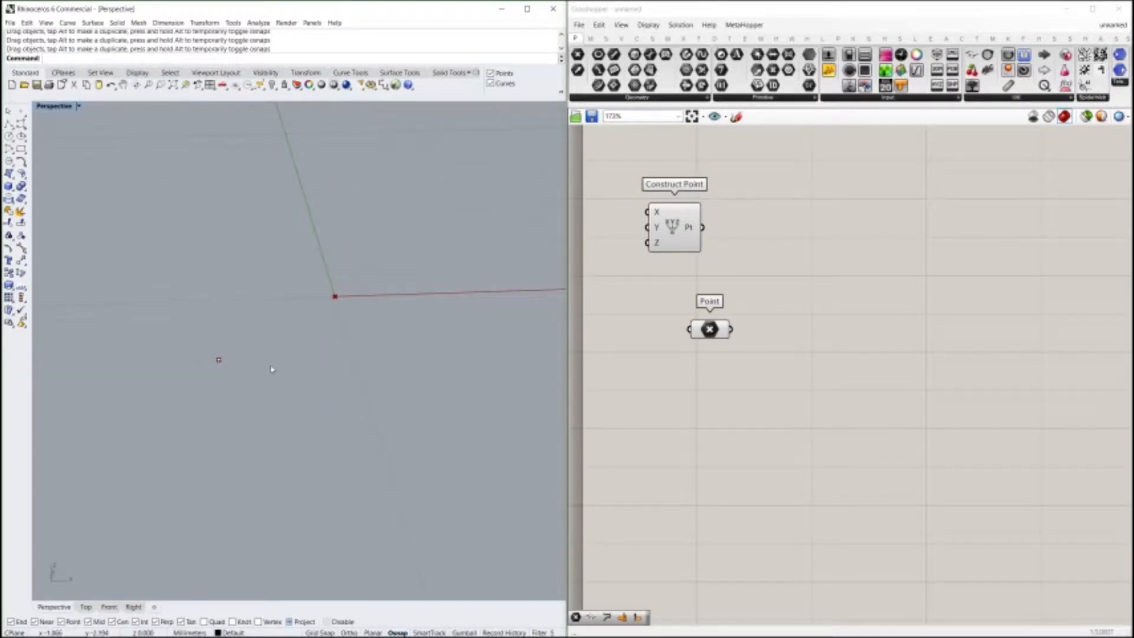
{"action": "left_click_drag", "start_coordinate": [217, 357], "coordinate": [294, 282]}
{"action": "mouse_move", "coordinate": [295, 282]}
{"action": "right_mouse_down"}
{"action": "mouse_move", "coordinate": [301, 248]}
{"action": "mouse_move", "coordinate": [303, 271]}
{"action": "right_mouse_up"}
{"action": "left_click_drag", "start_coordinate": [304, 271], "coordinate": [222, 183]}
Step: Delete the Construct Point component from the canvas
{"action": "left_click", "coordinate": [673, 235]}
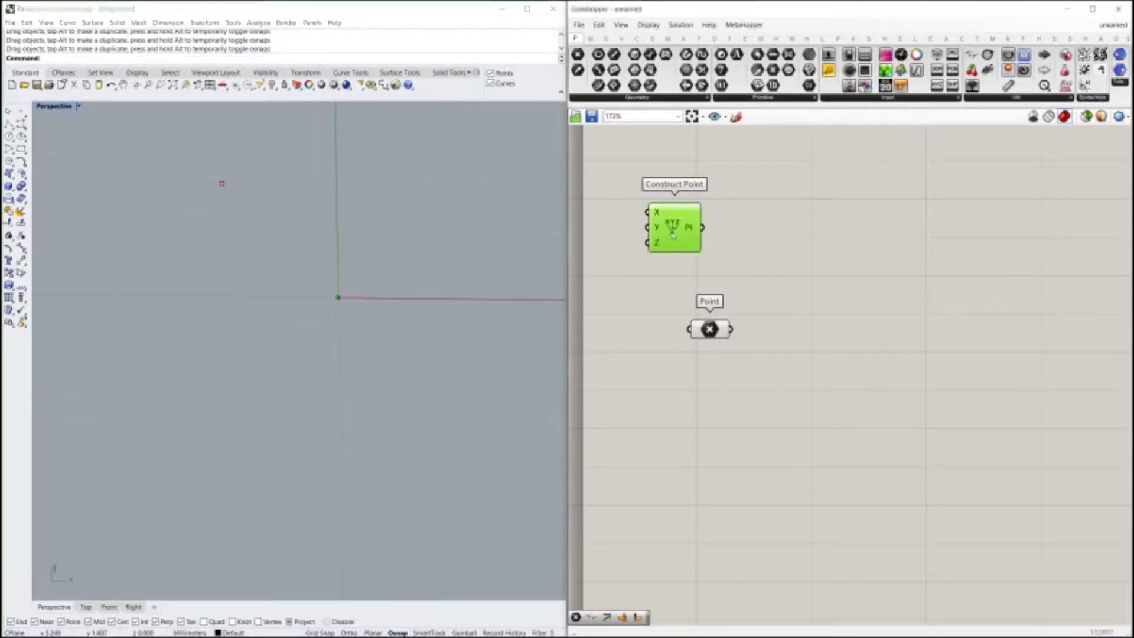
{"action": "key", "text": "Delete"}
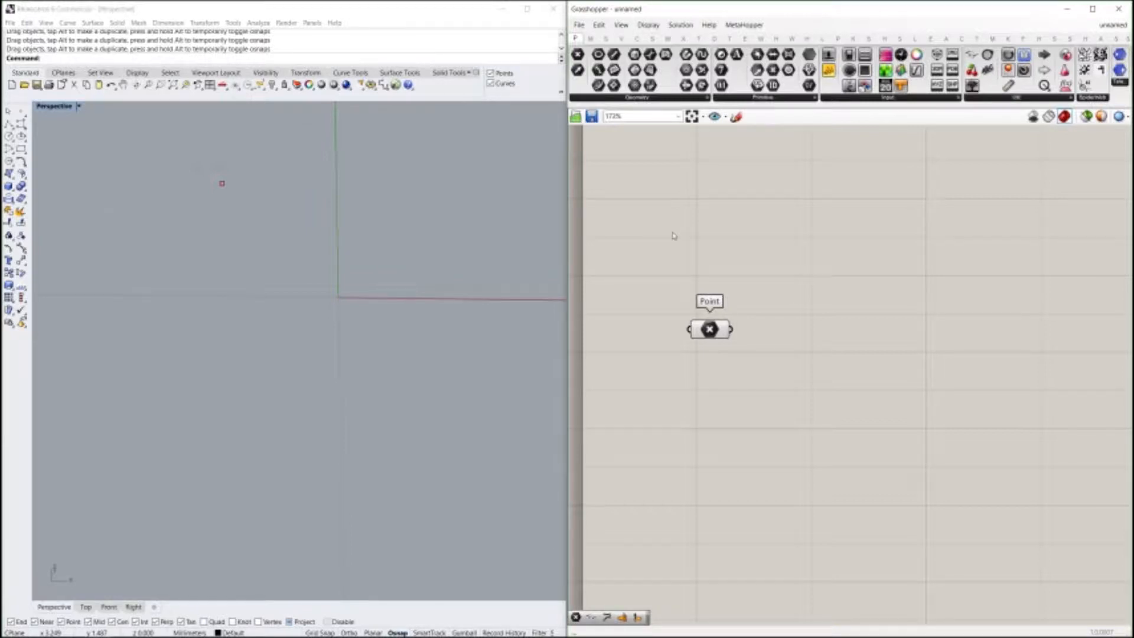
Step: Add three more Rhino points: one near the negative X axis and two at negative Y, on either side of the Y axis
{"action": "left_click", "coordinate": [22, 111]}
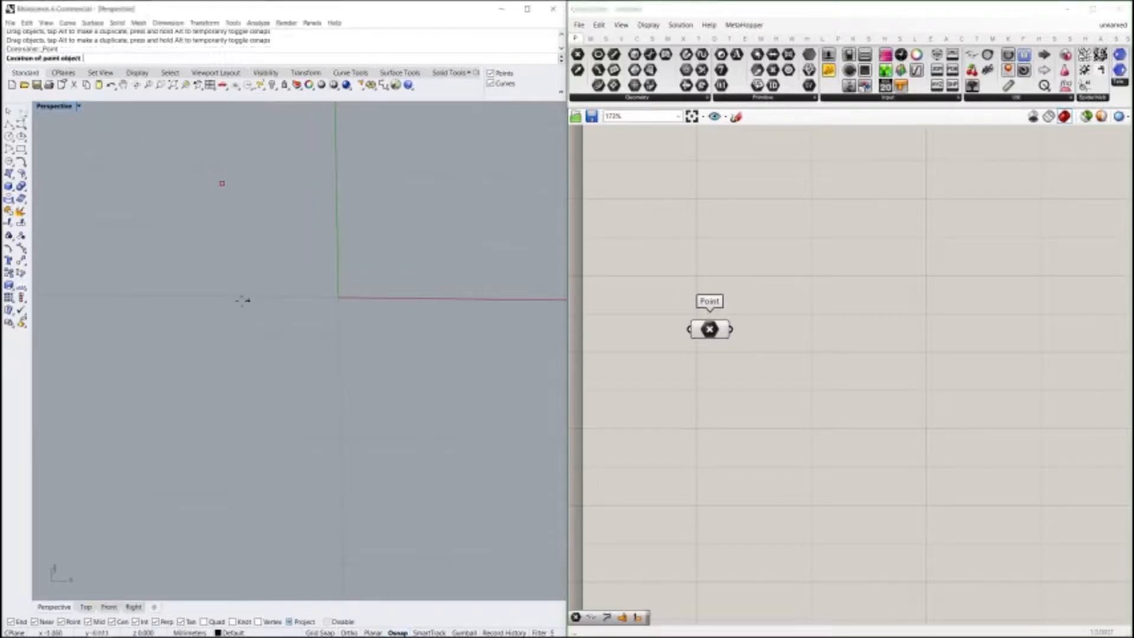
{"action": "left_click", "coordinate": [212, 299]}
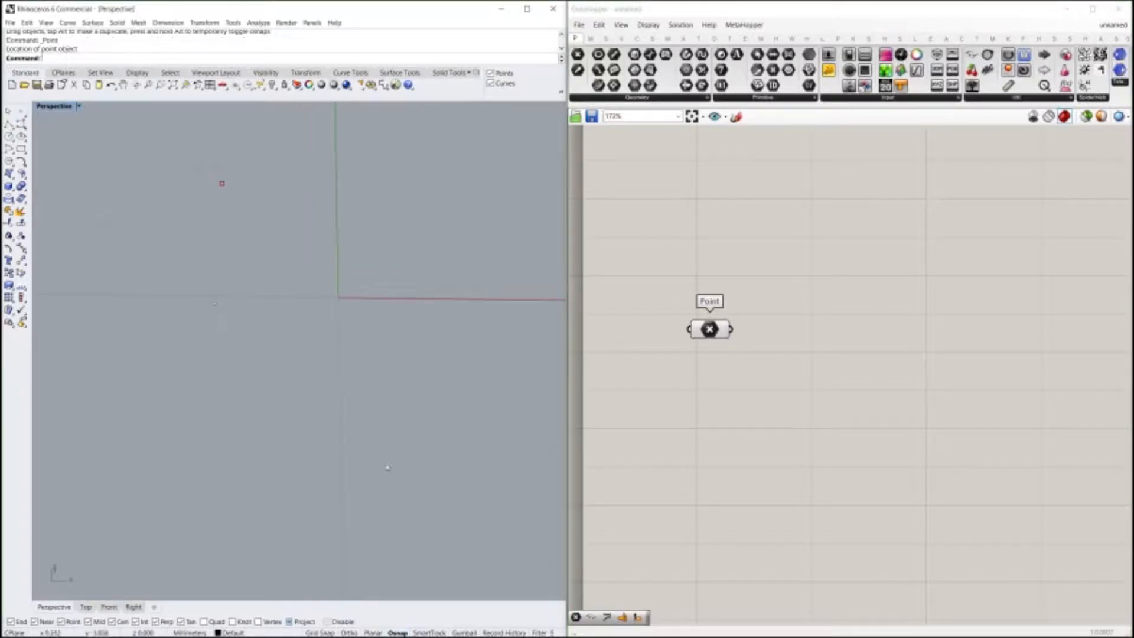
{"action": "right_click", "coordinate": [251, 374]}
{"action": "left_click", "coordinate": [248, 374]}
{"action": "right_click_drag", "start_coordinate": [464, 389], "coordinate": [407, 383]}
{"action": "right_click_drag", "start_coordinate": [361, 411], "coordinate": [378, 402]}
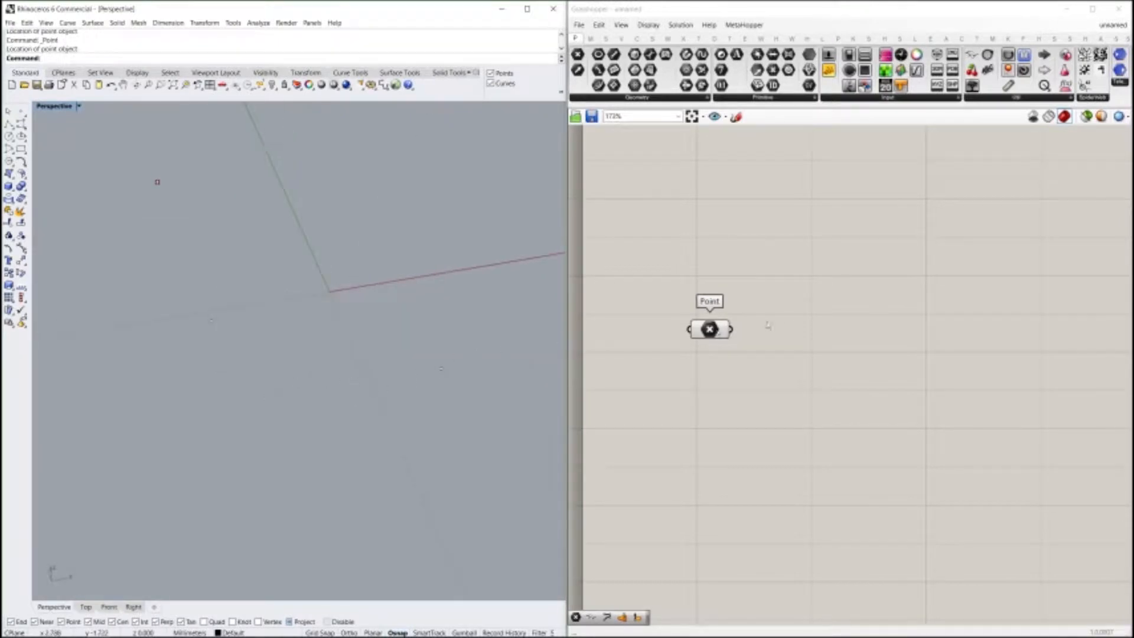
Step: Move the Point parameter higher on the canvas and duplicate it three times in a column below
{"action": "left_click_drag", "start_coordinate": [726, 330], "coordinate": [700, 238]}
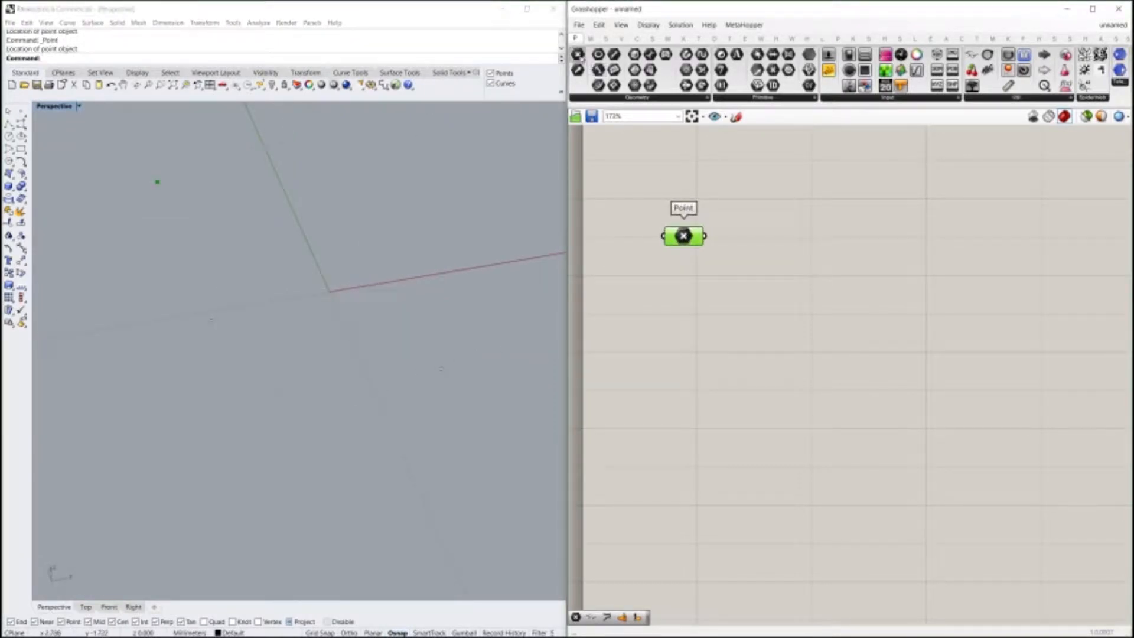
{"action": "key", "text": "ctrl+c"}
{"action": "key", "text": "ctrl+v"}
{"action": "key", "text": "ctrl+v"}
{"action": "left_click_drag", "start_coordinate": [689, 302], "coordinate": [673, 432]}
{"action": "key", "text": "ctrl+v"}
Step: Reference the point near the negative X axis and the negative-x, negative-y point in the second and third Point parameters using Set one Point
{"action": "right_click", "coordinate": [678, 285]}
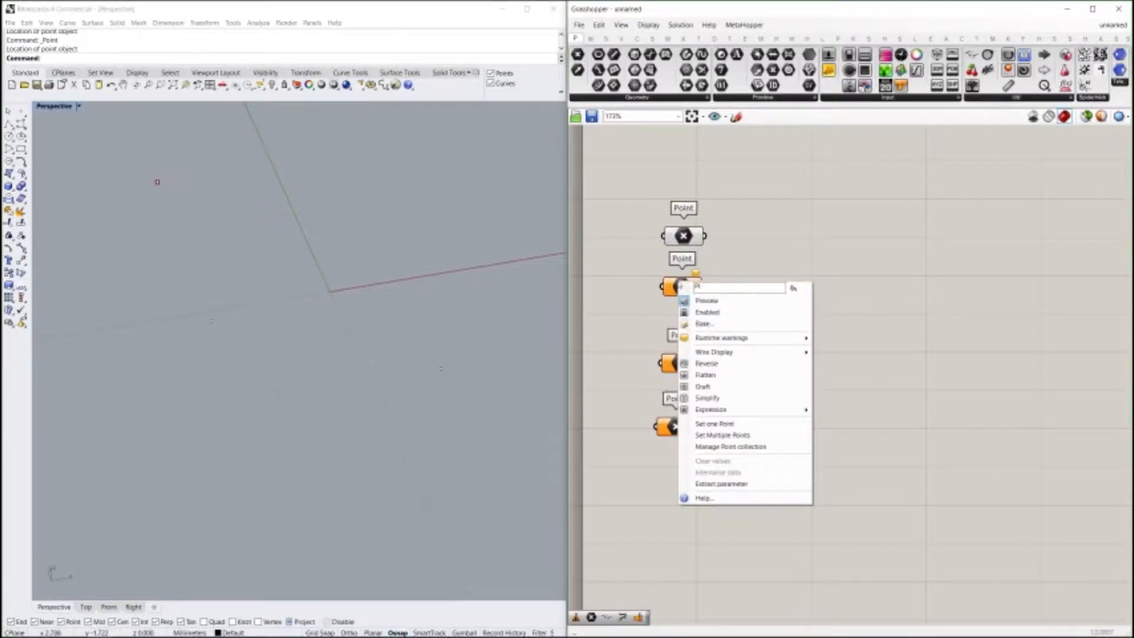
{"action": "left_click", "coordinate": [714, 424]}
{"action": "left_click", "coordinate": [211, 321]}
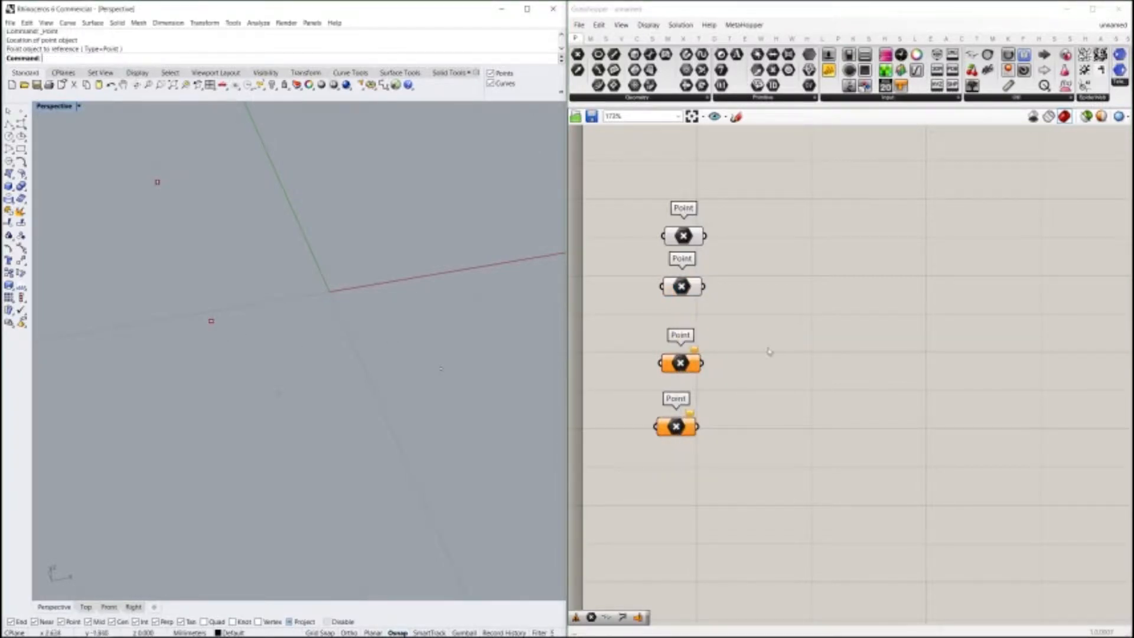
{"action": "right_click", "coordinate": [673, 364]}
{"action": "left_click", "coordinate": [709, 508]}
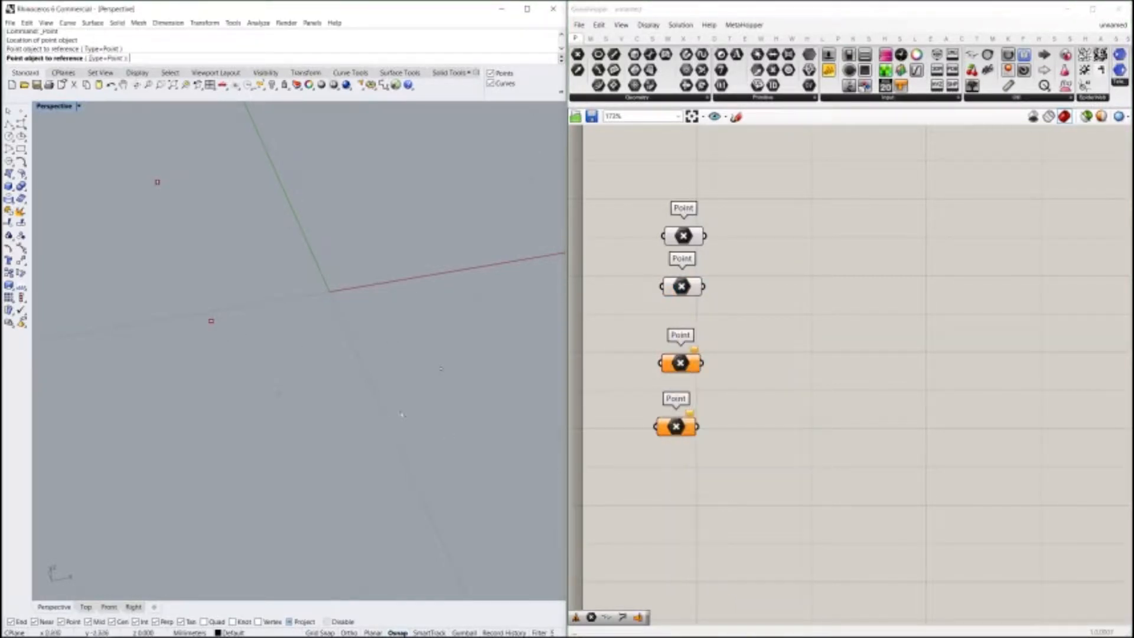
{"action": "left_click", "coordinate": [279, 394]}
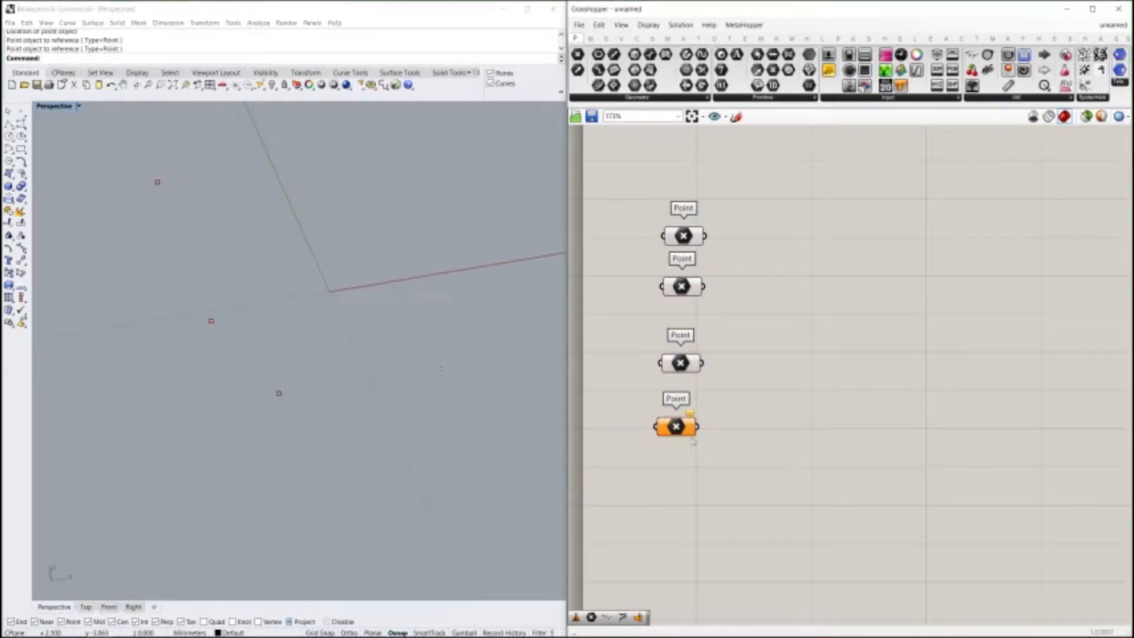
Step: Reference the positive-x, negative-y Rhino point in the lowest Point parameter and align that parameter with the ones above
{"action": "right_click", "coordinate": [679, 424]}
{"action": "left_click", "coordinate": [731, 551]}
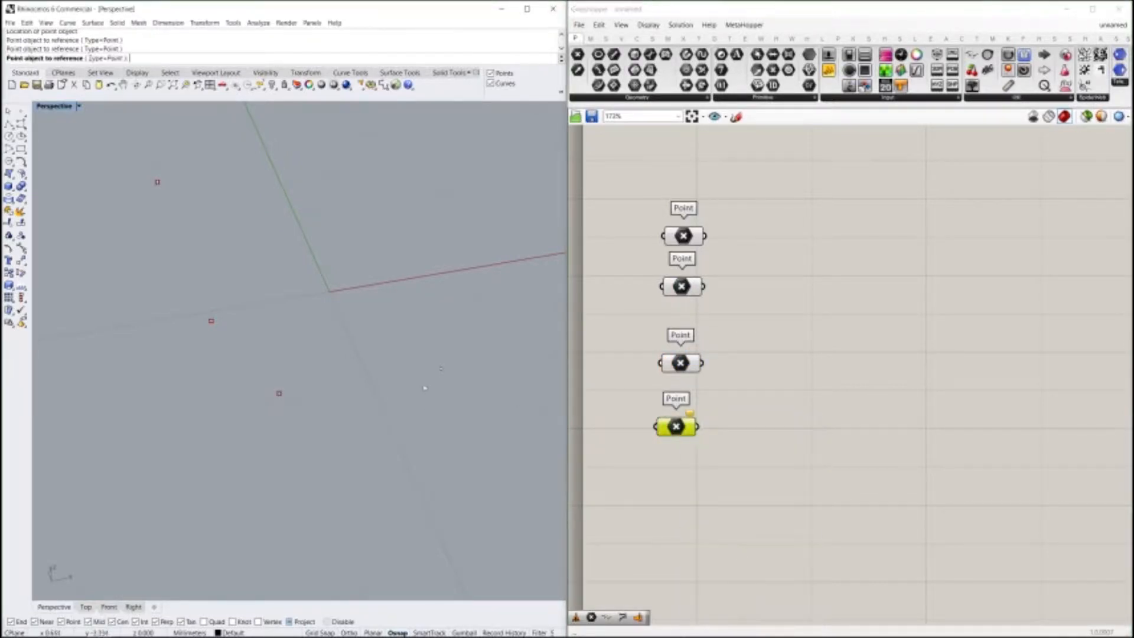
{"action": "left_click", "coordinate": [440, 369]}
{"action": "right_click_drag", "start_coordinate": [489, 395], "coordinate": [341, 376]}
{"action": "left_click", "coordinate": [771, 469]}
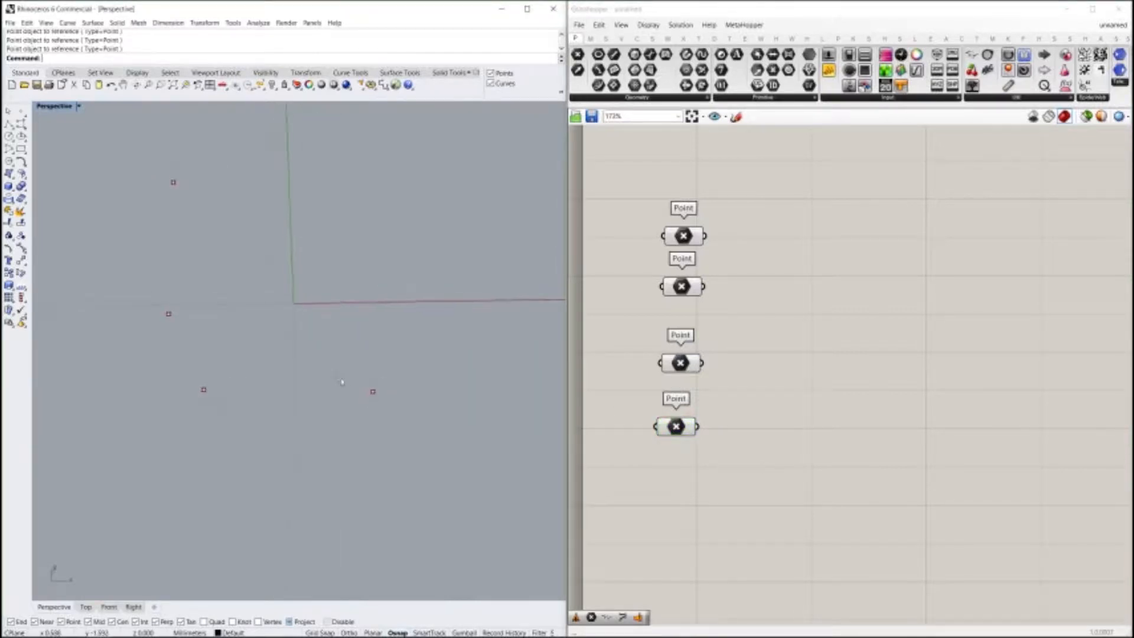
{"action": "mouse_move", "coordinate": [691, 426]}
{"action": "left_mouse_down"}
{"action": "mouse_move", "coordinate": [699, 419]}
{"action": "mouse_move", "coordinate": [697, 428]}
{"action": "left_mouse_up"}
{"action": "left_click", "coordinate": [748, 408]}
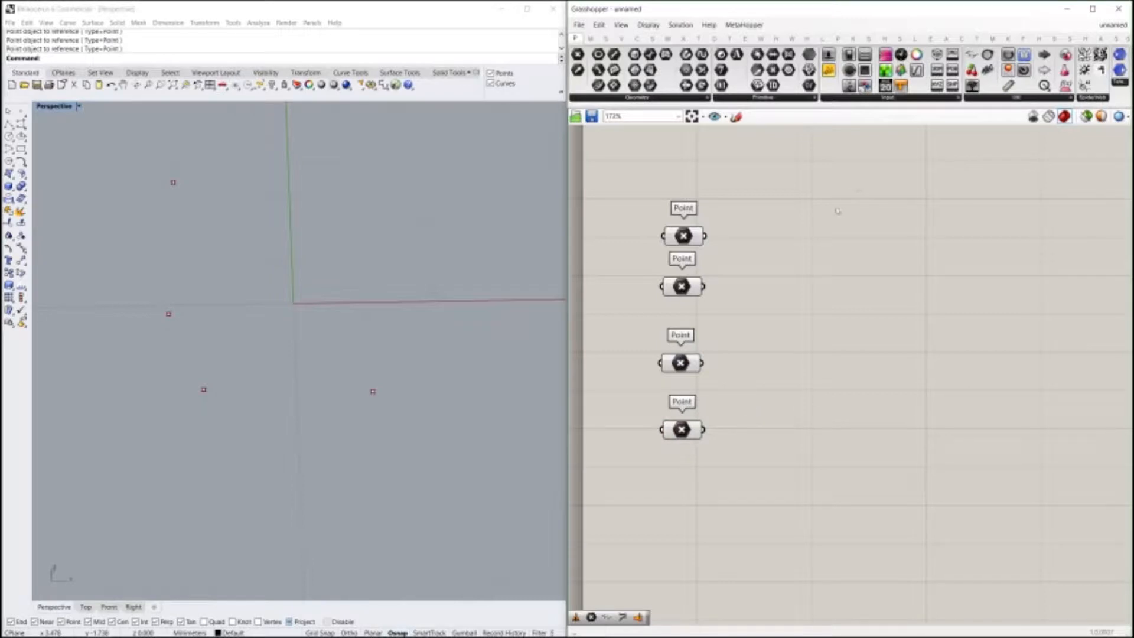
{"action": "left_click", "coordinate": [621, 27]}
{"action": "left_click", "coordinate": [599, 27]}
{"action": "left_click", "coordinate": [599, 27]}
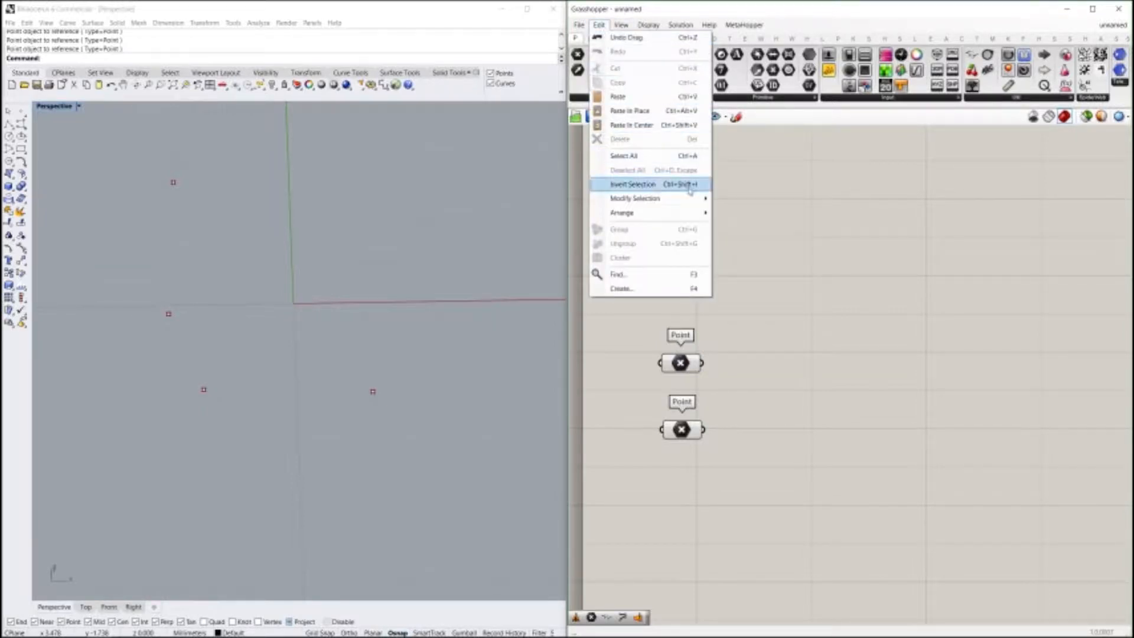
{"action": "mouse_move", "coordinate": [647, 27]}
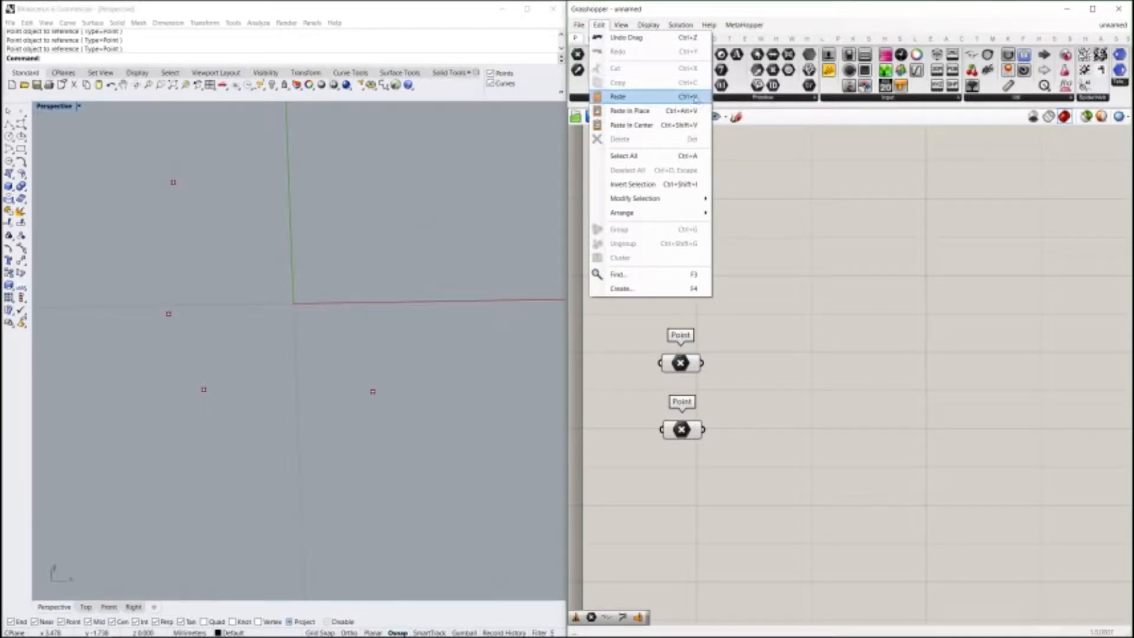
{"action": "left_click", "coordinate": [802, 392]}
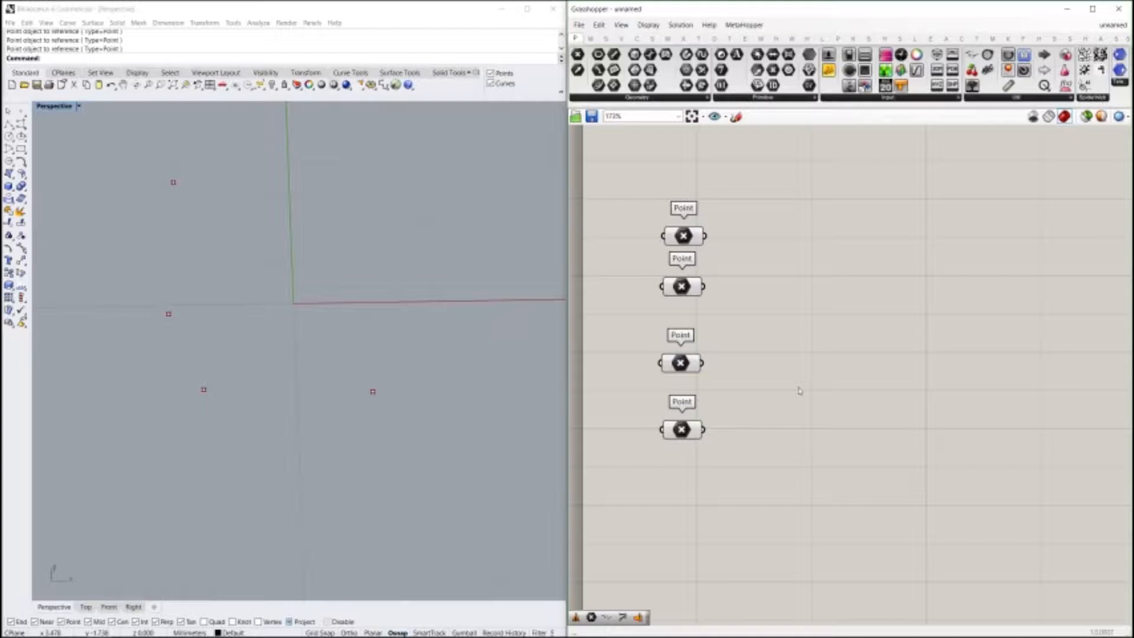
Step: Raise the uppermost Point parameter slightly and place a Line component from the Curve Primitive group beside the upper two parameters
{"action": "left_click_drag", "start_coordinate": [680, 239], "coordinate": [681, 227]}
{"action": "left_click", "coordinate": [782, 245]}
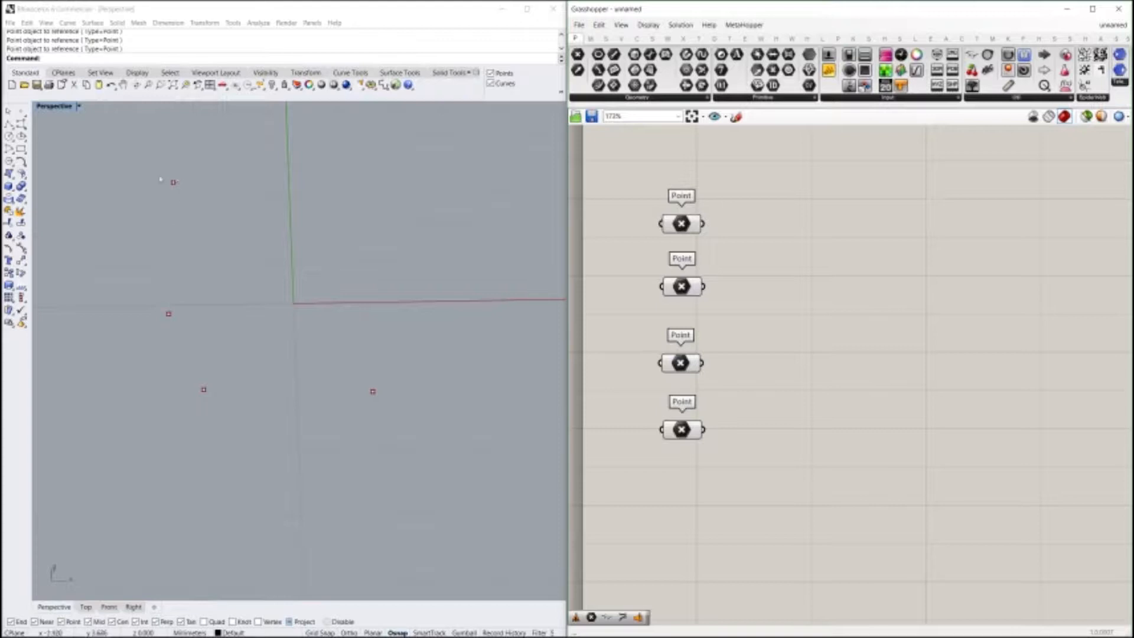
{"action": "left_click", "coordinate": [637, 39]}
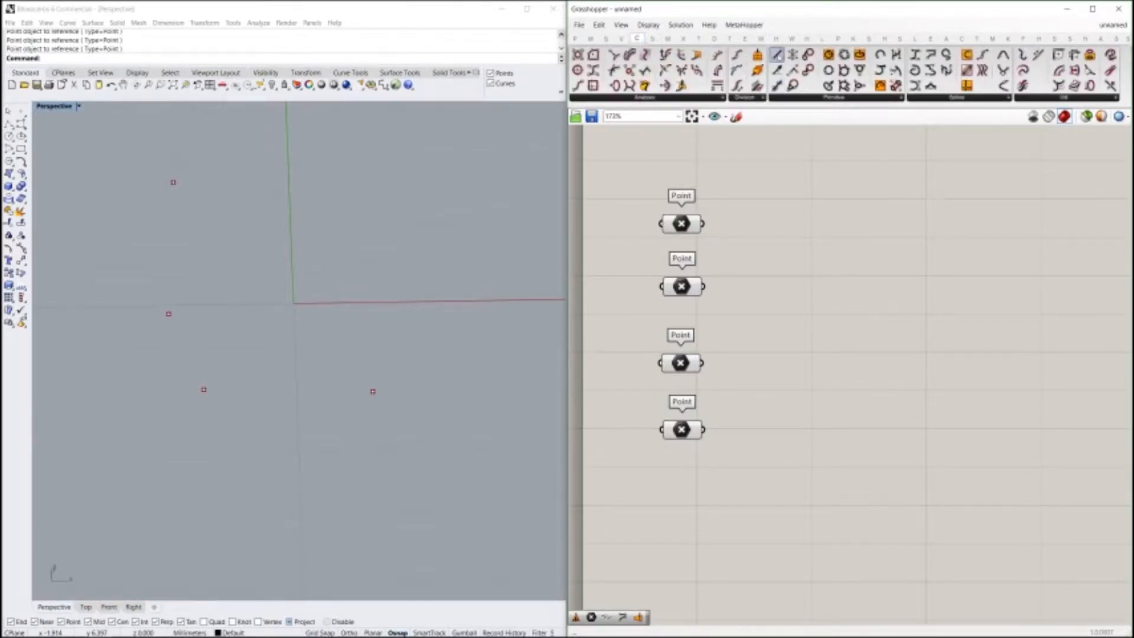
{"action": "left_click_drag", "start_coordinate": [776, 54], "coordinate": [792, 256]}
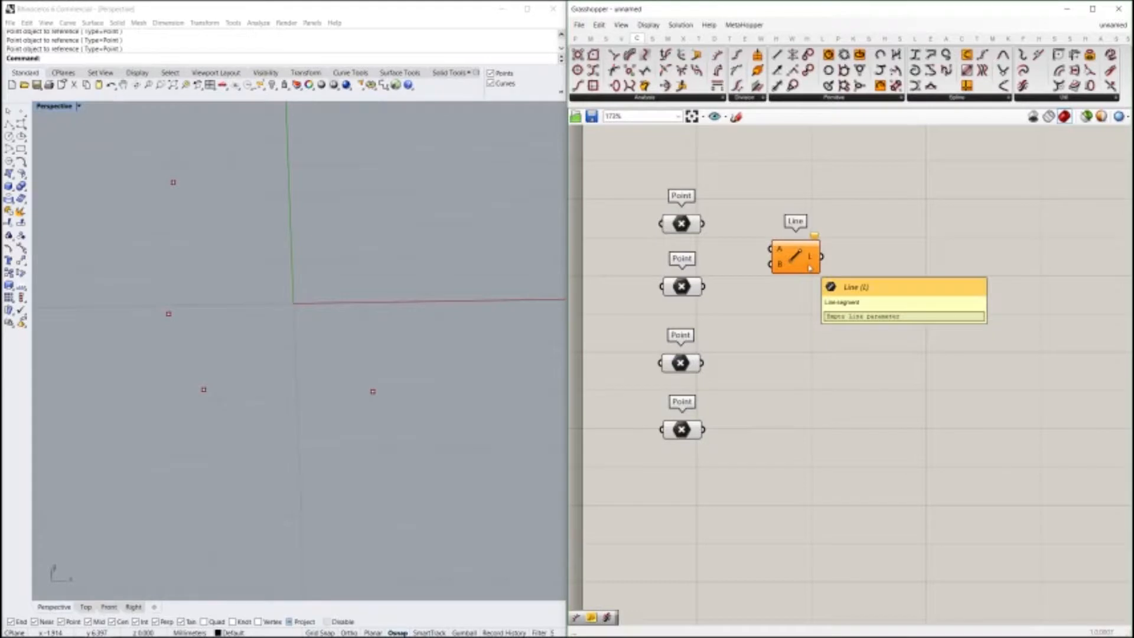
{"action": "scroll", "coordinate": [809, 267], "scroll_direction": "up", "scroll_amount": 2}
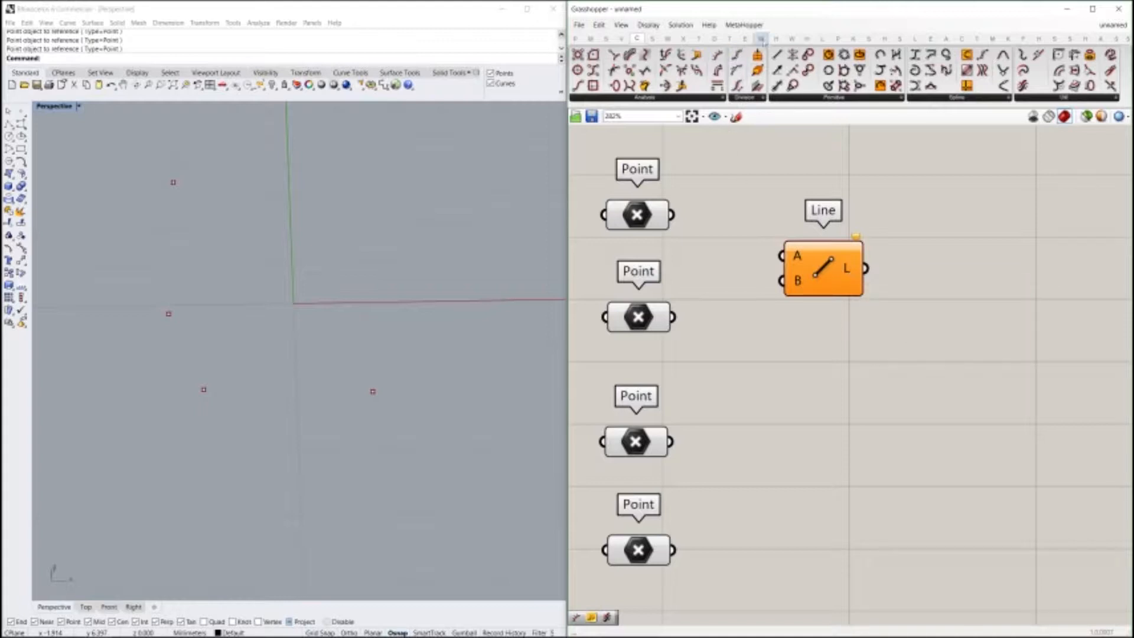
Step: Place an OcTree component from the Mesh Triangulation group below the Line component, examine its inputs, and delete it
{"action": "left_click", "coordinate": [685, 40]}
{"action": "left_click", "coordinate": [699, 39]}
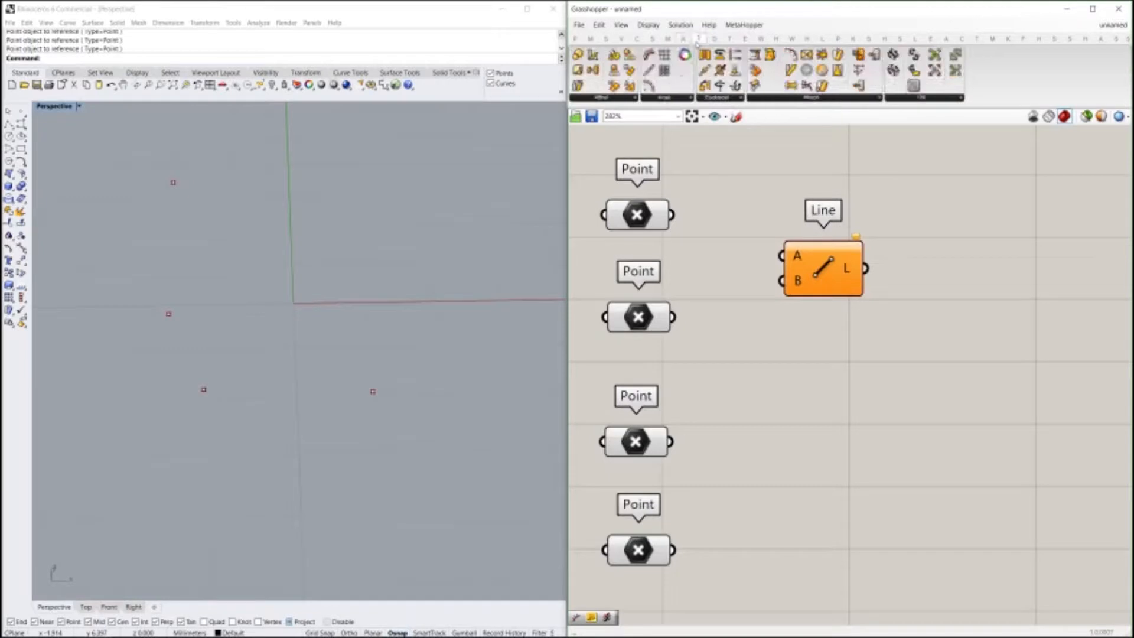
{"action": "left_click", "coordinate": [668, 39]}
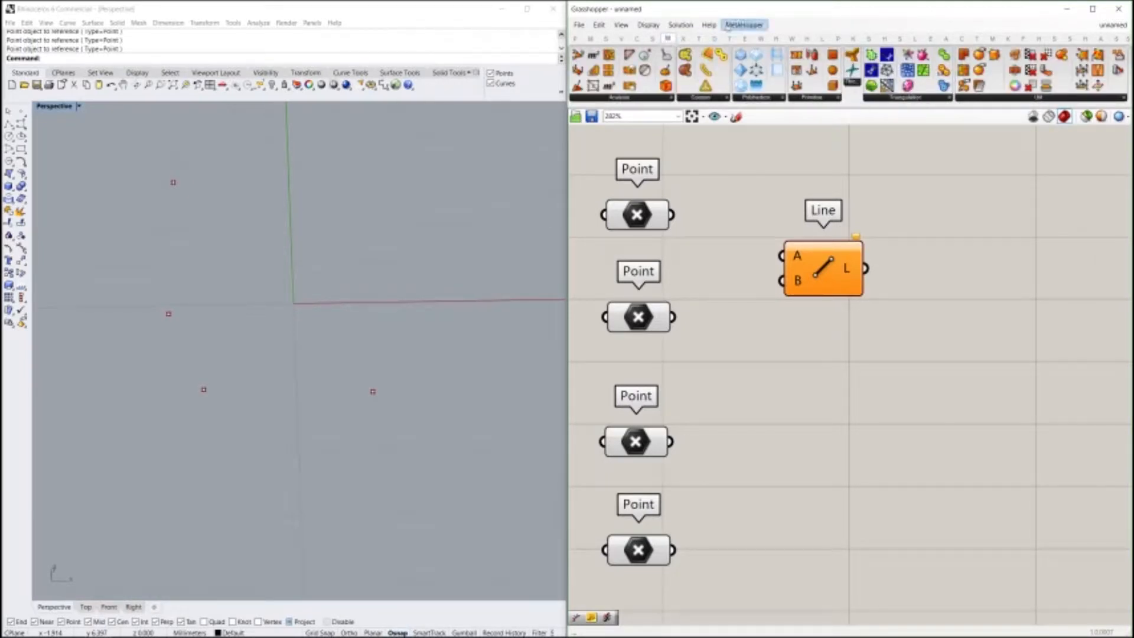
{"action": "left_click", "coordinate": [910, 99]}
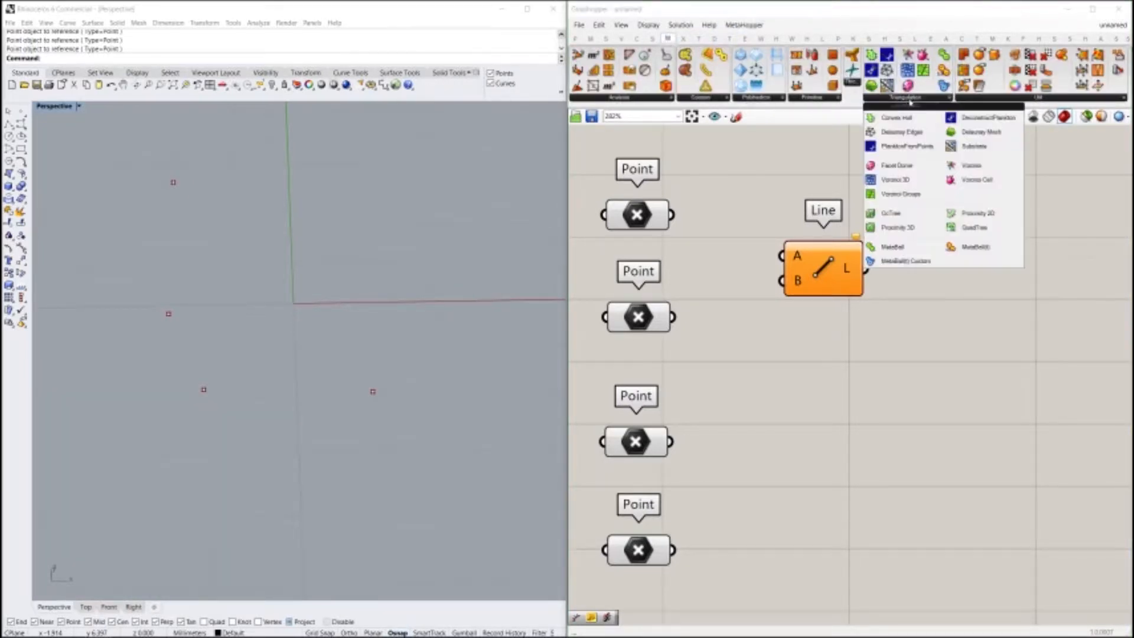
{"action": "left_click", "coordinate": [910, 213]}
{"action": "left_click", "coordinate": [947, 282]}
{"action": "left_click_drag", "start_coordinate": [945, 290], "coordinate": [884, 394]}
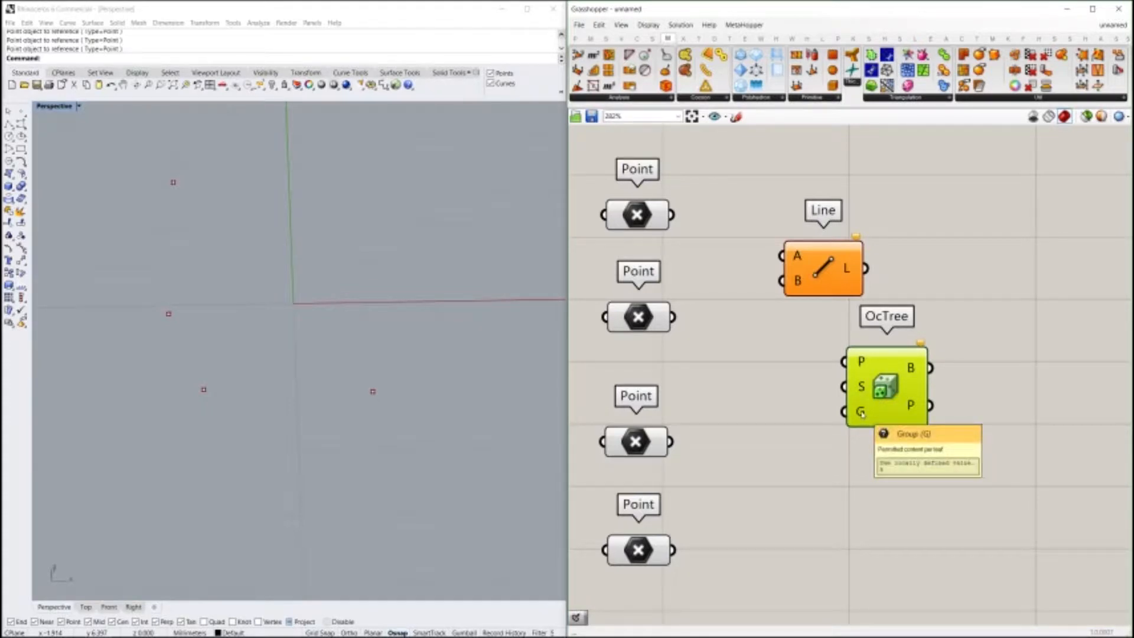
{"action": "left_click_drag", "start_coordinate": [872, 390], "coordinate": [857, 395]}
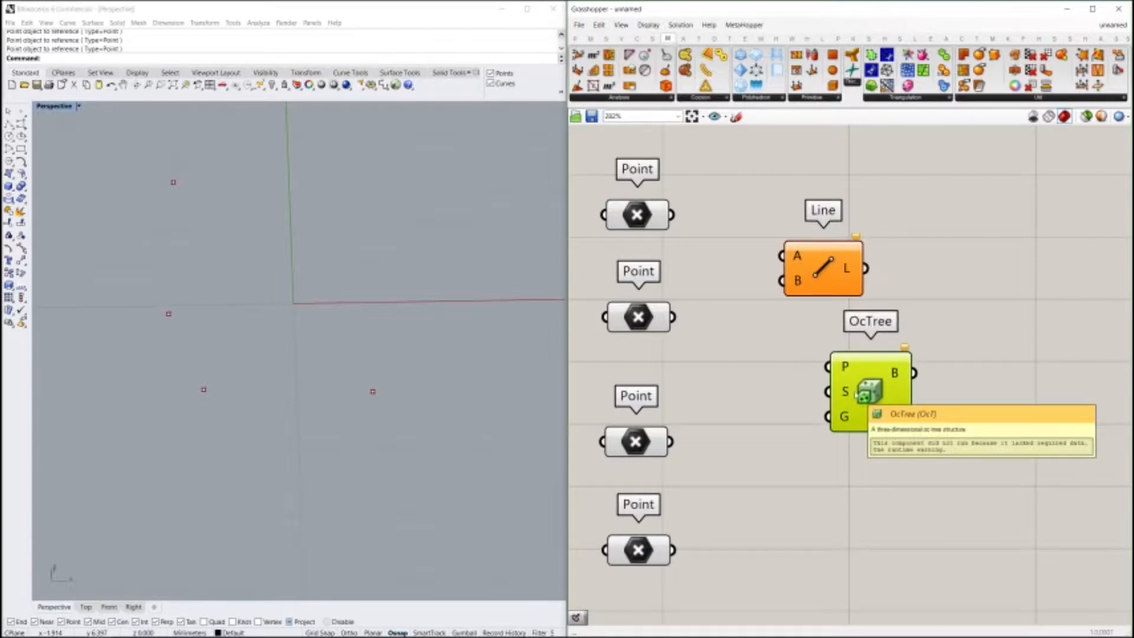
{"action": "key", "text": "Delete"}
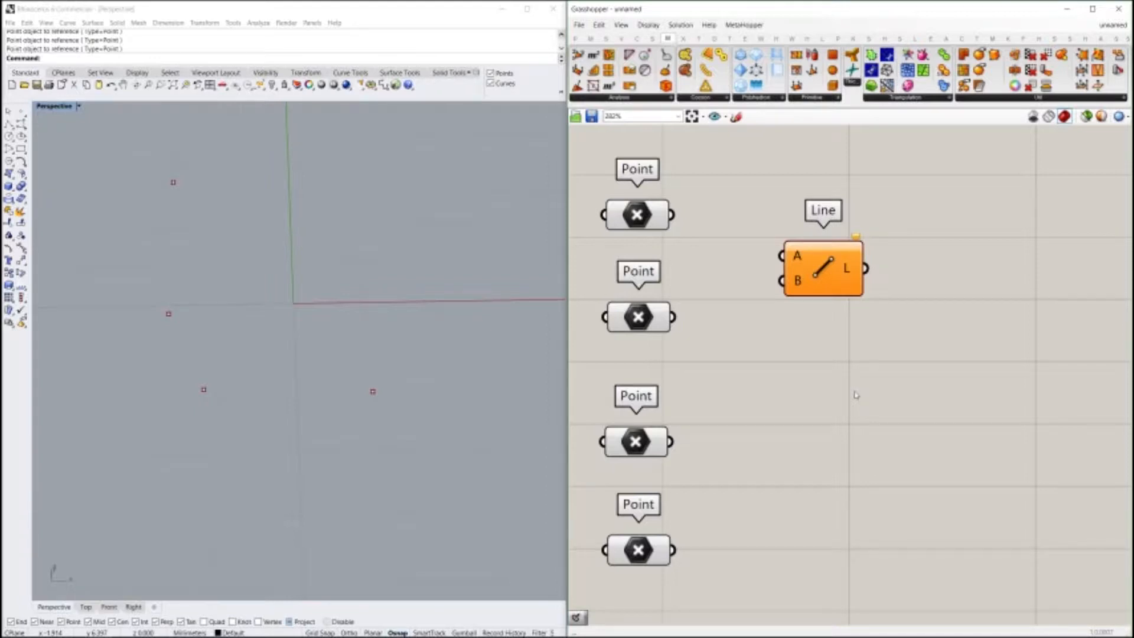
Step: Connect the upper two Point parameters to the Line component's A and B inputs and shift the line's upper Rhino point toward the Y axis
{"action": "left_click_drag", "start_coordinate": [834, 277], "coordinate": [828, 270]}
{"action": "left_click_drag", "start_coordinate": [672, 214], "coordinate": [776, 249]}
{"action": "left_click_drag", "start_coordinate": [673, 317], "coordinate": [776, 272]}
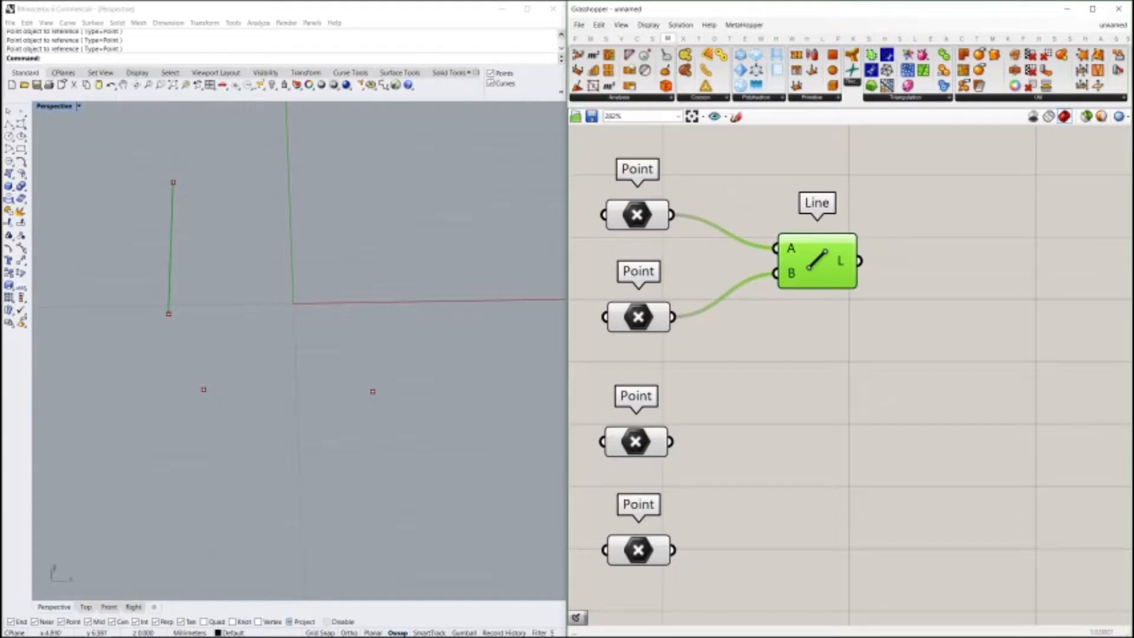
{"action": "left_click_drag", "start_coordinate": [171, 184], "coordinate": [206, 185]}
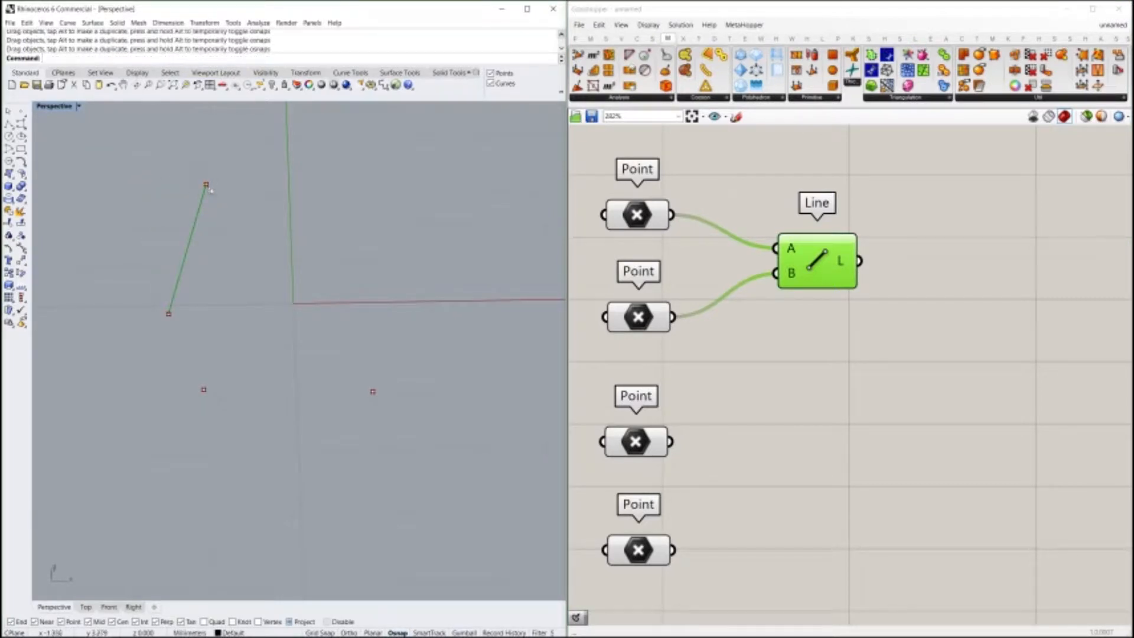
{"action": "left_click", "coordinate": [1040, 269]}
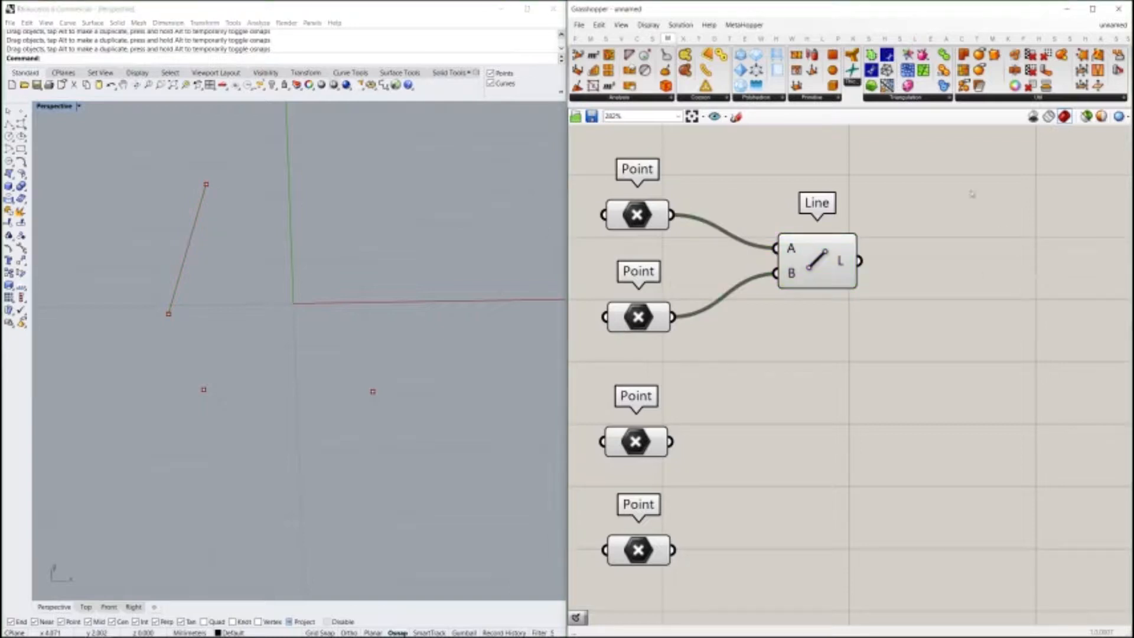
Step: Duplicate the Line component below the original and connect the lower two Point parameters to the copy's A and B inputs
{"action": "left_click", "coordinate": [818, 272]}
{"action": "left_click_drag", "start_coordinate": [821, 271], "coordinate": [825, 520], "text": "alt"}
{"action": "right_click_drag", "start_coordinate": [821, 514], "coordinate": [814, 394]}
{"action": "scroll", "coordinate": [812, 395], "scroll_direction": "down", "scroll_amount": 1}
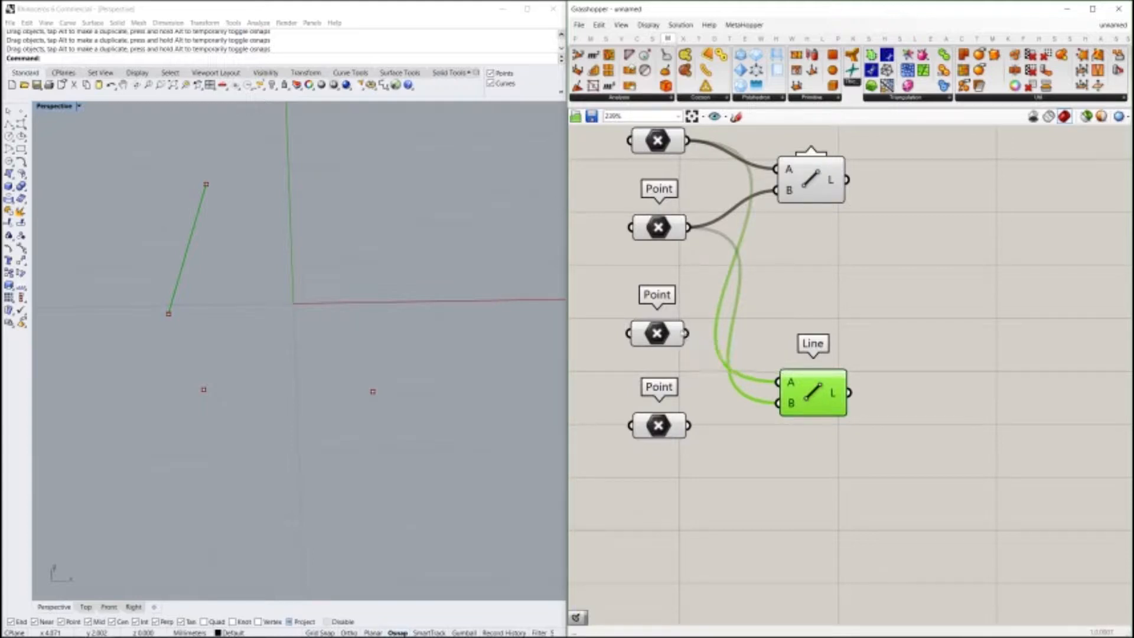
{"action": "left_click_drag", "start_coordinate": [688, 333], "coordinate": [778, 382]}
{"action": "left_click_drag", "start_coordinate": [688, 425], "coordinate": [777, 403]}
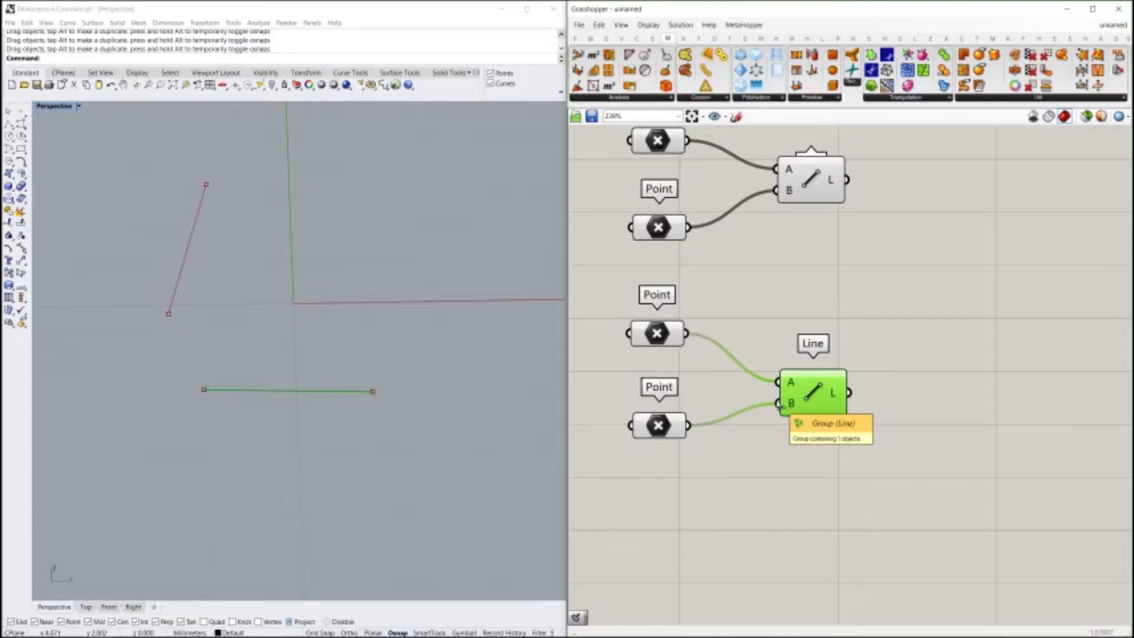
Step: Reposition both Rhino endpoints of the first line and the positive-x endpoint of the second line slightly
{"action": "left_click_drag", "start_coordinate": [168, 313], "coordinate": [185, 319]}
{"action": "left_click", "coordinate": [195, 185]}
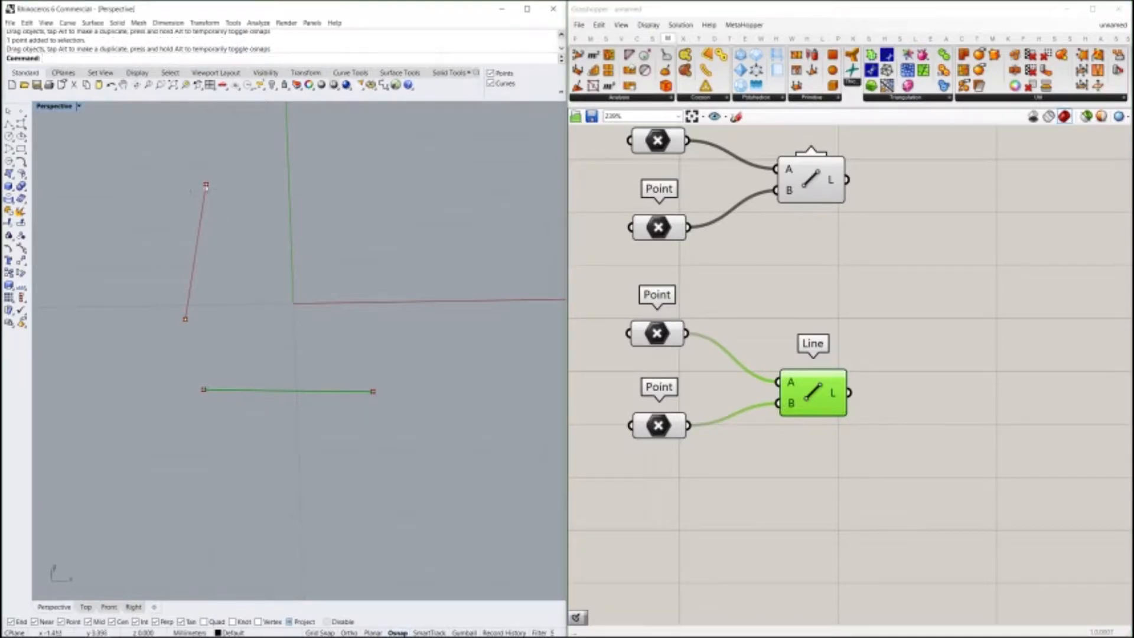
{"action": "left_click_drag", "start_coordinate": [195, 185], "coordinate": [192, 185]}
{"action": "left_click_drag", "start_coordinate": [372, 391], "coordinate": [397, 381]}
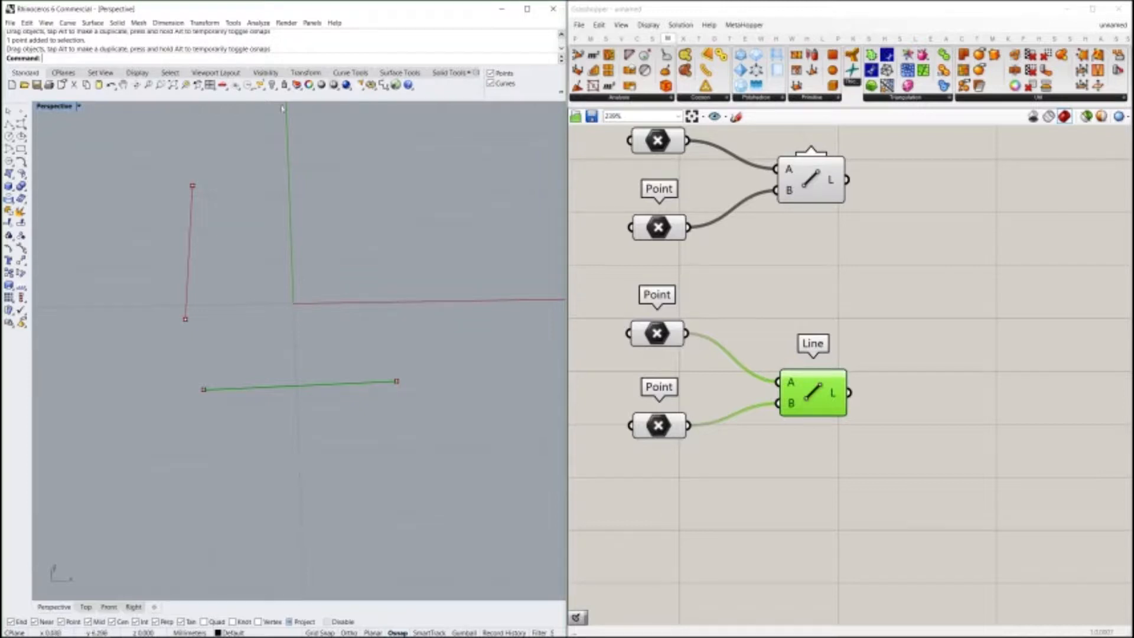
Step: Place a Line parameter from the Params Geometry group and connect it to the upper Line component's L output
{"action": "left_click", "coordinate": [575, 38]}
{"action": "left_click", "coordinate": [614, 55]}
{"action": "left_click", "coordinate": [943, 203]}
{"action": "right_click_drag", "start_coordinate": [863, 182], "coordinate": [673, 253]}
{"action": "left_click_drag", "start_coordinate": [662, 250], "coordinate": [751, 250]}
{"action": "right_click_drag", "start_coordinate": [761, 238], "coordinate": [855, 222]}
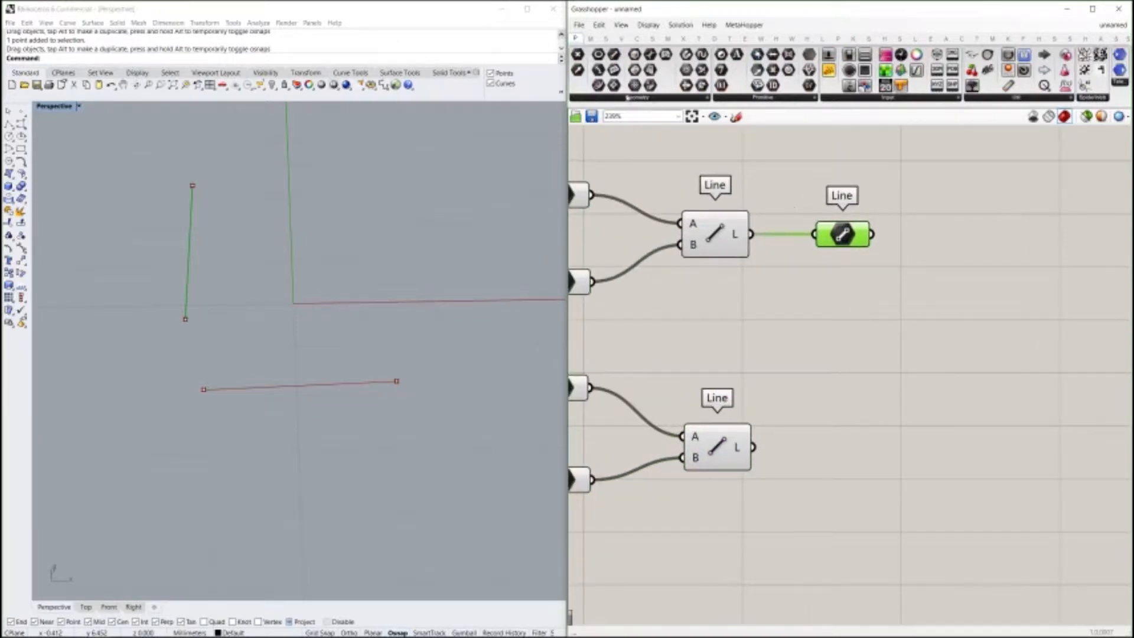
Step: Place a Curve parameter below the Line parameter to compare them, and delete both parameters
{"action": "left_click", "coordinate": [598, 85]}
{"action": "left_click", "coordinate": [847, 299]}
{"action": "left_click_drag", "start_coordinate": [849, 298], "coordinate": [845, 306]}
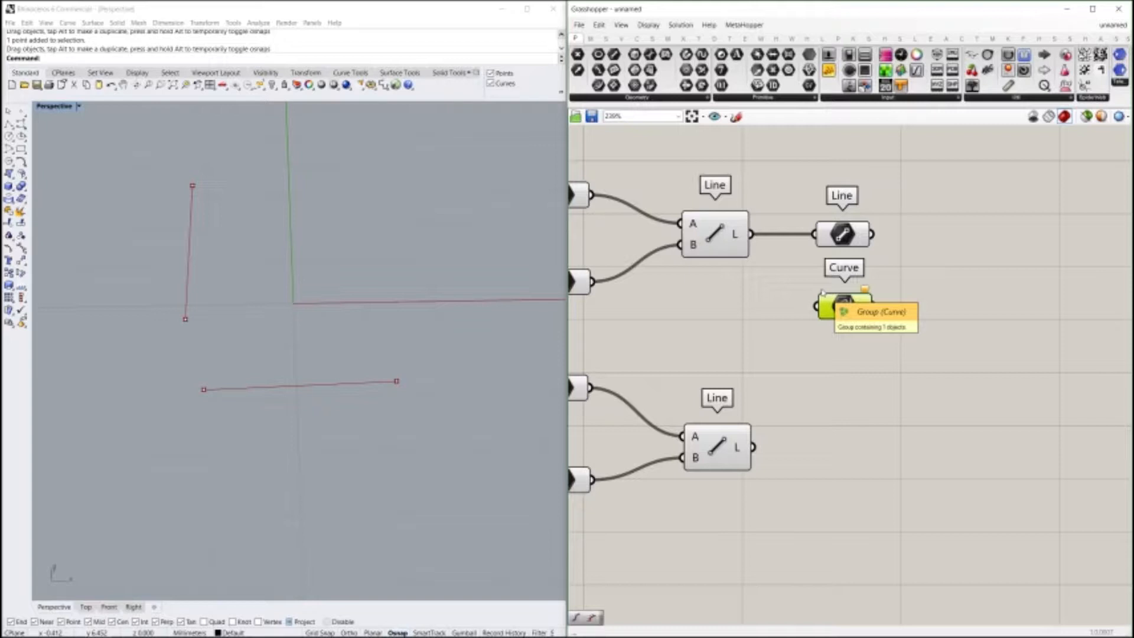
{"action": "mouse_move", "coordinate": [846, 241]}
{"action": "left_mouse_down"}
{"action": "mouse_move", "coordinate": [869, 246]}
{"action": "mouse_move", "coordinate": [856, 241]}
{"action": "left_mouse_up"}
{"action": "mouse_move", "coordinate": [858, 241]}
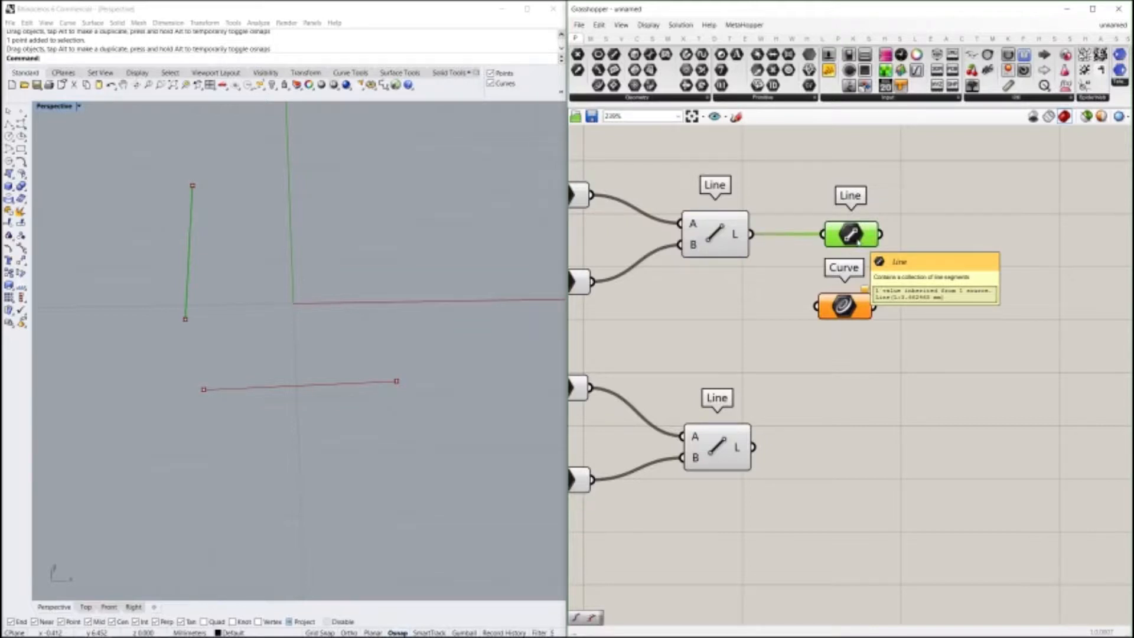
{"action": "left_click_drag", "start_coordinate": [904, 334], "coordinate": [826, 214]}
{"action": "key", "text": "Delete"}
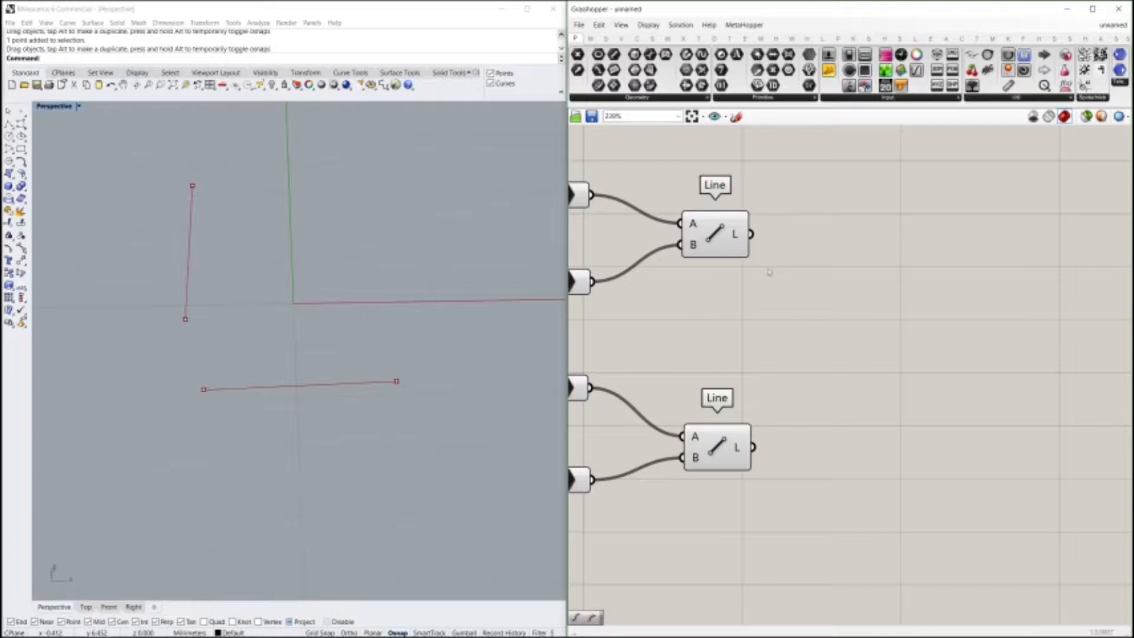
Step: Place two Number Sliders between the two Line components and set the upper one to 0.242
{"action": "mouse_move", "coordinate": [756, 277]}
{"action": "right_mouse_down"}
{"action": "mouse_move", "coordinate": [699, 251]}
{"action": "mouse_move", "coordinate": [769, 264]}
{"action": "right_mouse_up"}
{"action": "scroll", "coordinate": [704, 250], "scroll_direction": "down", "scroll_amount": 1}
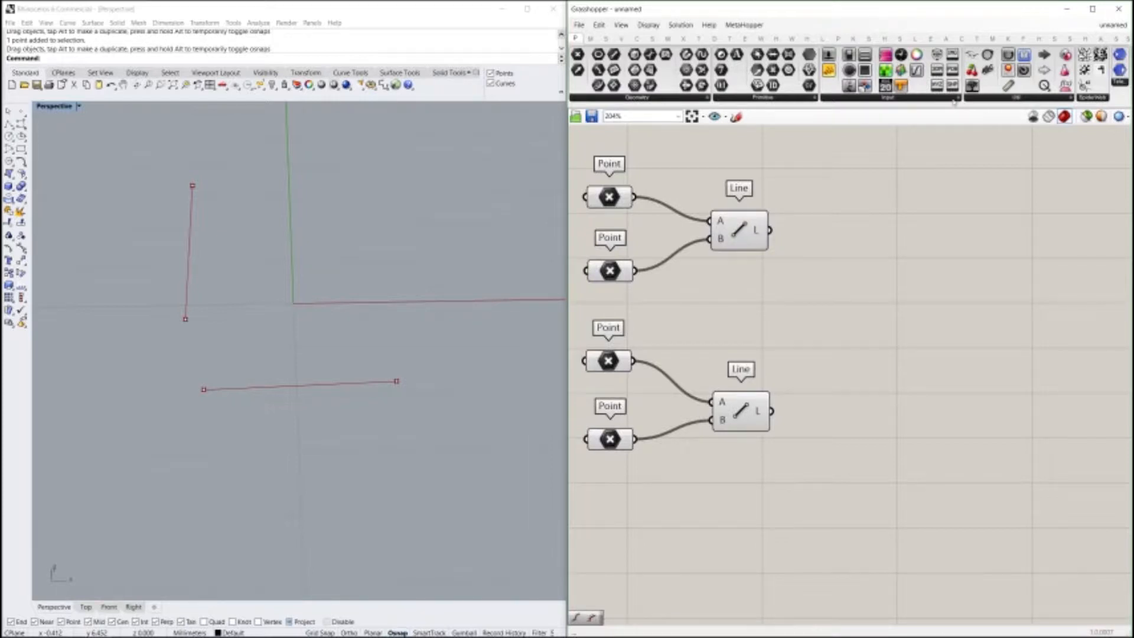
{"action": "left_click", "coordinate": [800, 303]}
{"action": "scroll", "coordinate": [800, 302], "scroll_direction": "up", "scroll_amount": 1}
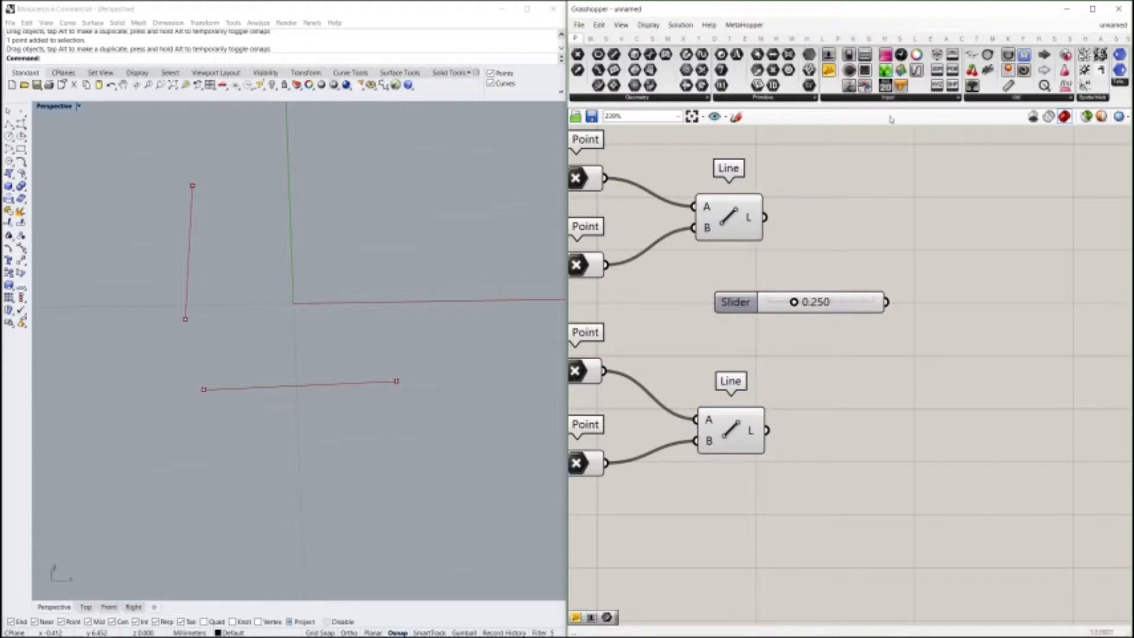
{"action": "left_click", "coordinate": [888, 98]}
{"action": "left_click", "coordinate": [831, 58]}
{"action": "left_click_drag", "start_coordinate": [802, 248], "coordinate": [794, 275]}
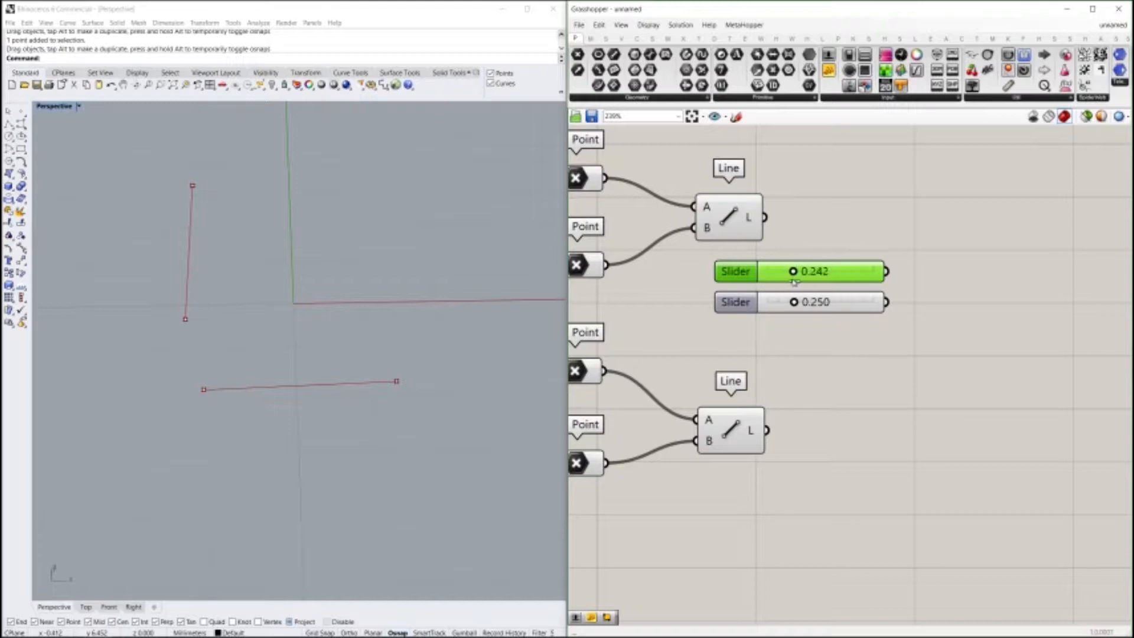
Step: Place an empty Panel on the canvas and position it to the right of the two sliders
{"action": "left_click_drag", "start_coordinate": [829, 69], "coordinate": [1033, 385]}
{"action": "right_click_drag", "start_coordinate": [1034, 385], "coordinate": [877, 319]}
{"action": "left_click_drag", "start_coordinate": [876, 330], "coordinate": [844, 227]}
{"action": "right_click_drag", "start_coordinate": [851, 206], "coordinate": [903, 239]}
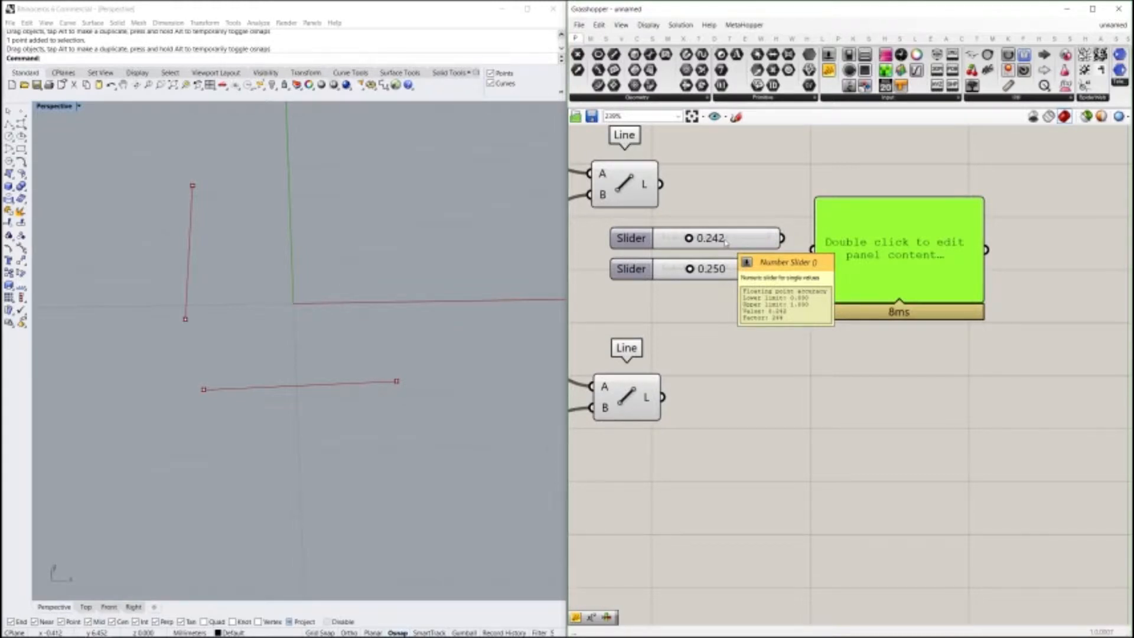
{"action": "left_click", "coordinate": [706, 236]}
{"action": "left_click", "coordinate": [821, 253]}
{"action": "left_click_drag", "start_coordinate": [820, 253], "coordinate": [870, 299]}
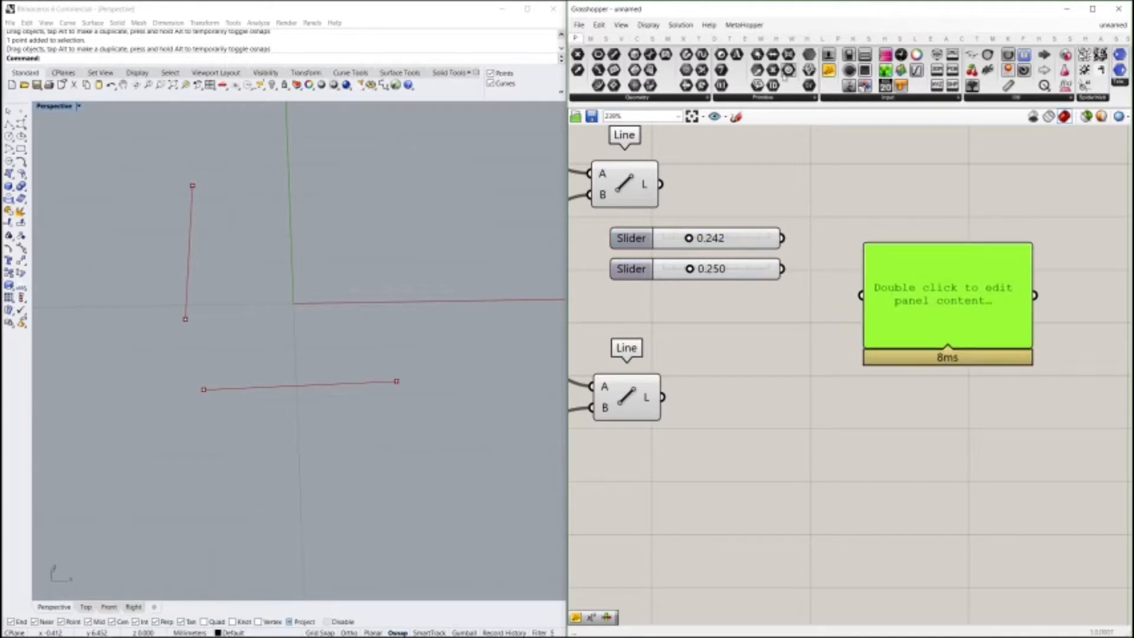
Step: Place a Divide Curve component from the Curve Division group and connect the upper Line's L output to its C input
{"action": "left_click", "coordinate": [651, 39]}
{"action": "left_click", "coordinate": [639, 39]}
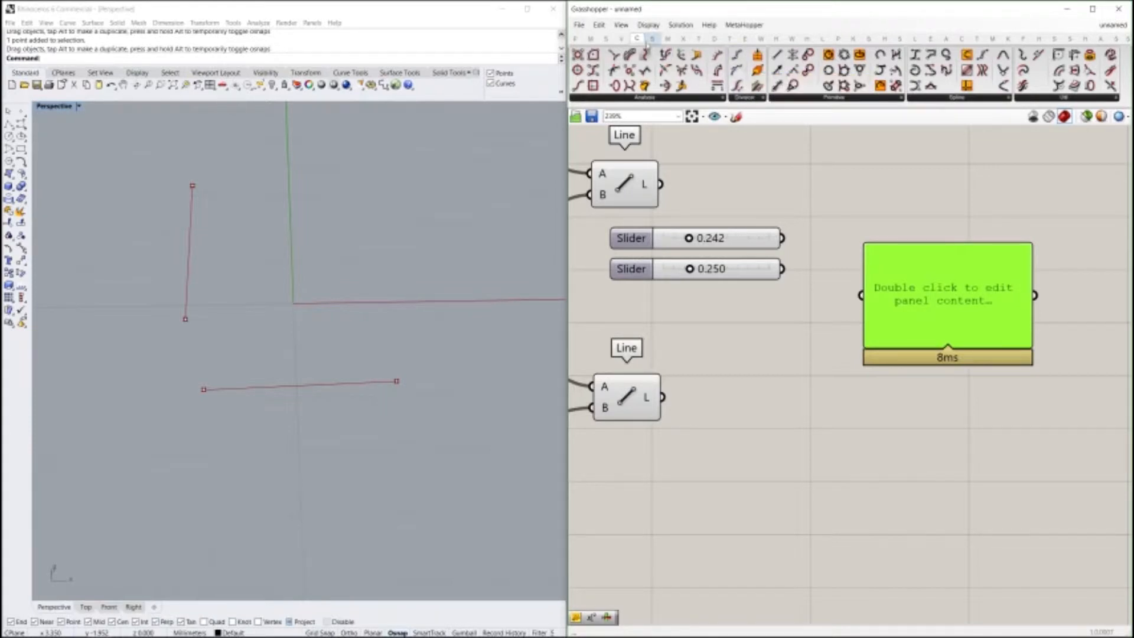
{"action": "left_click_drag", "start_coordinate": [736, 55], "coordinate": [867, 239]}
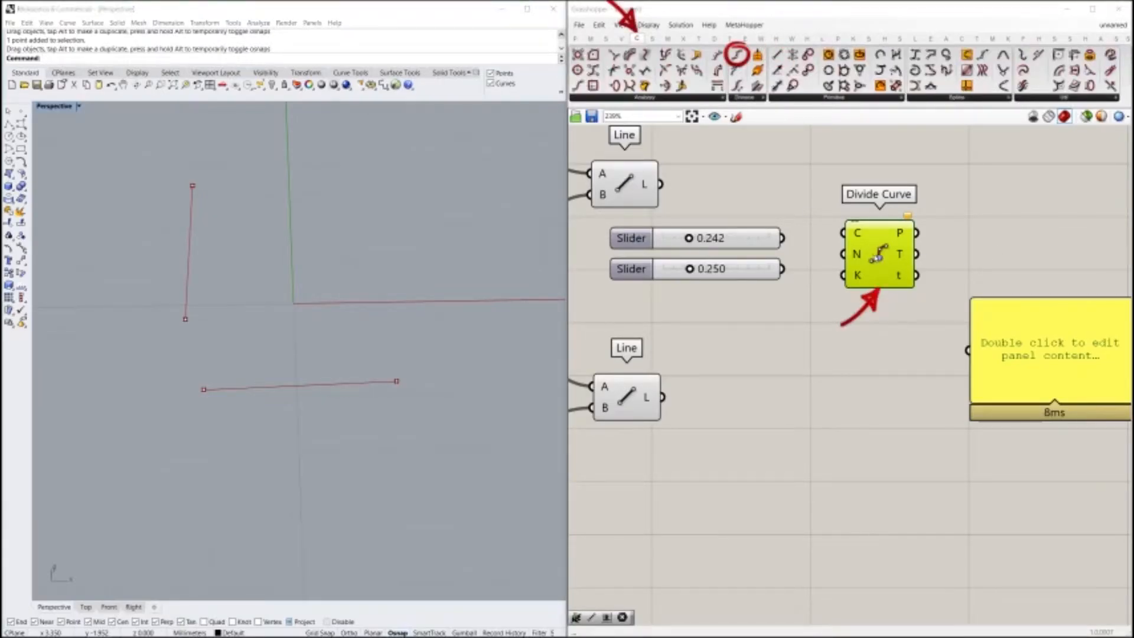
{"action": "mouse_move", "coordinate": [878, 258]}
{"action": "left_mouse_down"}
{"action": "mouse_move", "coordinate": [872, 207]}
{"action": "mouse_move", "coordinate": [847, 209]}
{"action": "mouse_move", "coordinate": [880, 221]}
{"action": "left_mouse_up"}
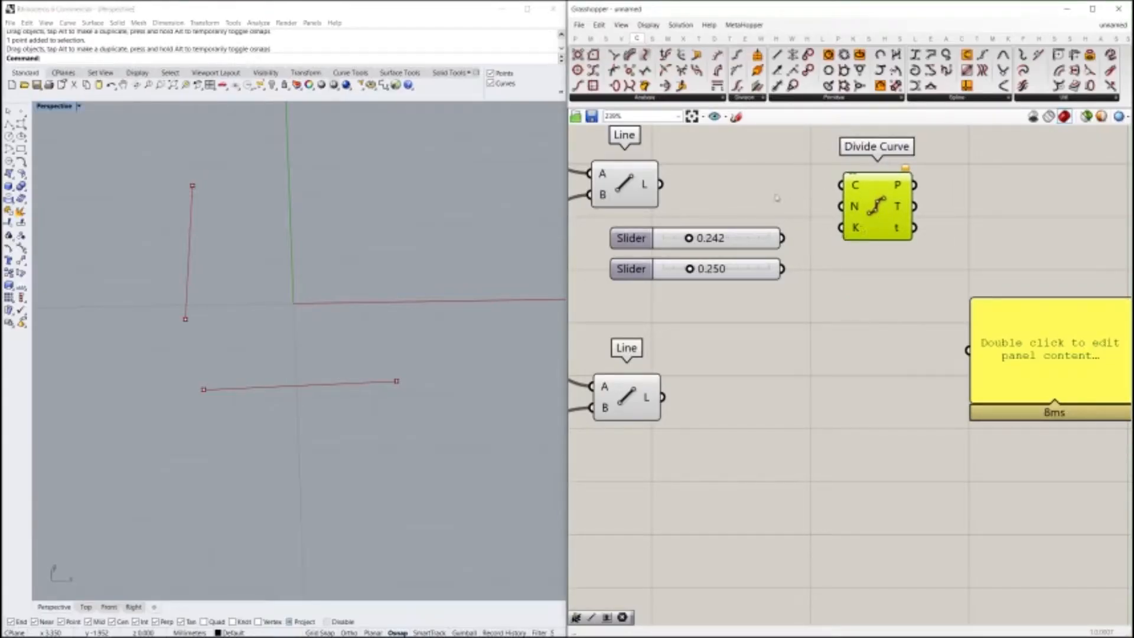
{"action": "left_click_drag", "start_coordinate": [661, 185], "coordinate": [906, 215]}
{"action": "left_click", "coordinate": [888, 323]}
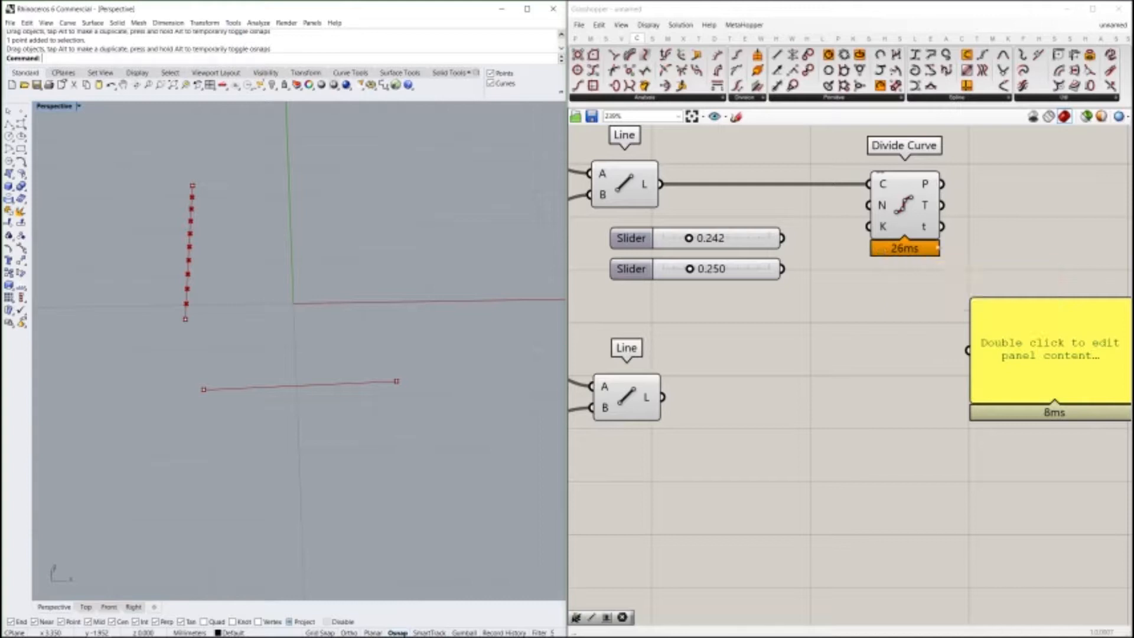
{"action": "left_click_drag", "start_coordinate": [645, 184], "coordinate": [875, 184]}
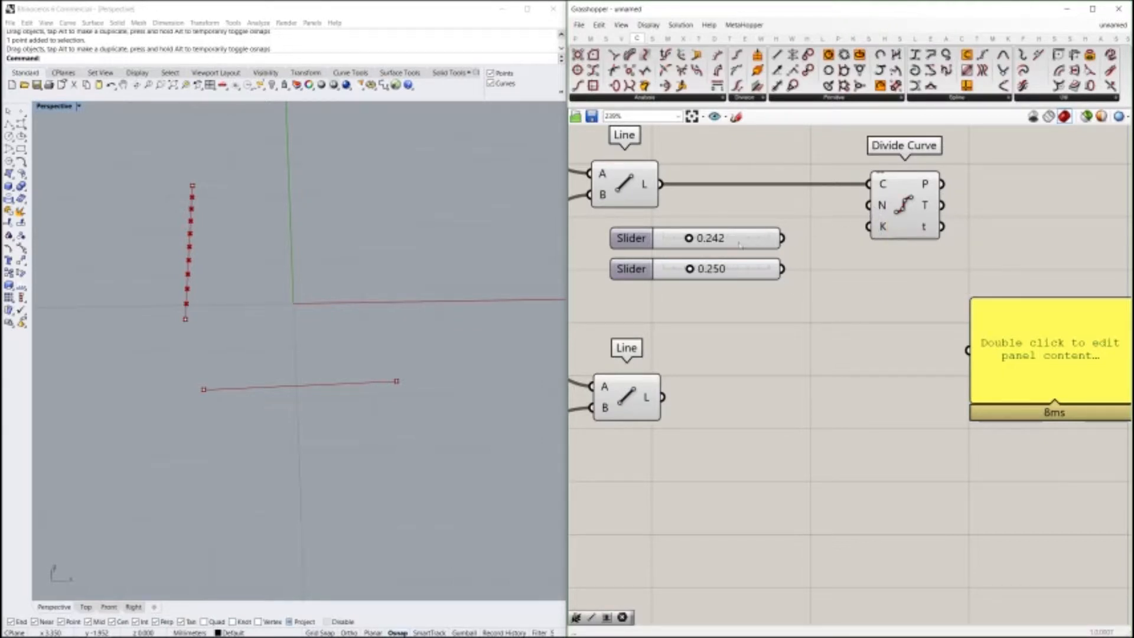
{"action": "left_click_drag", "start_coordinate": [889, 198], "coordinate": [892, 204]}
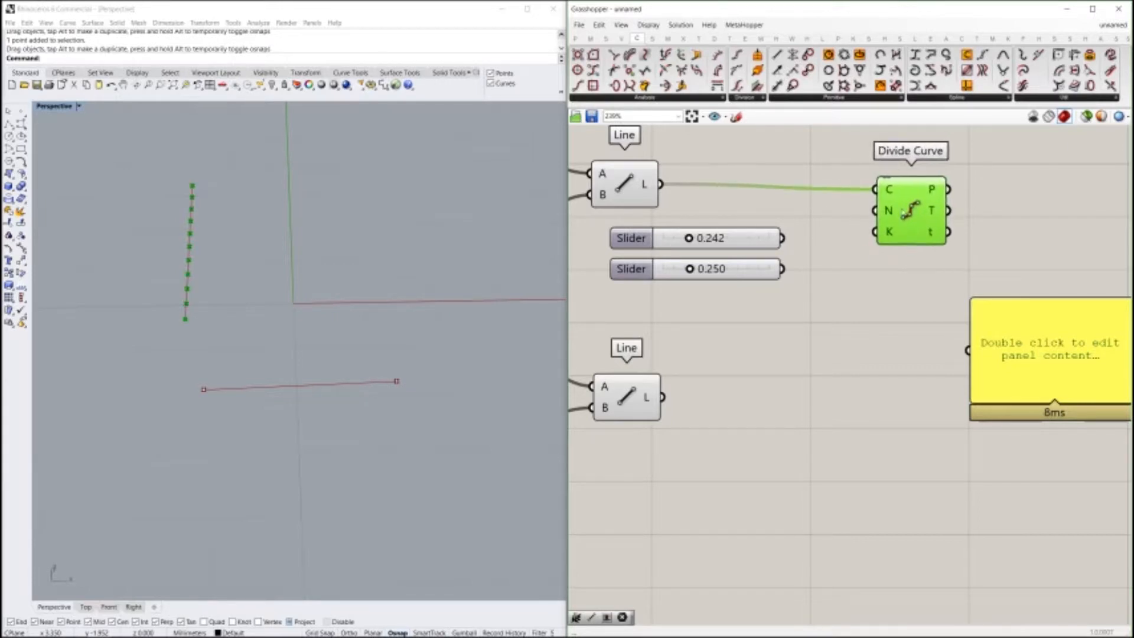
Step: Connect the upper slider to the Divide Curve's N input and try it at 0.000 and 1.000
{"action": "left_click_drag", "start_coordinate": [762, 273], "coordinate": [669, 319]}
{"action": "mouse_move", "coordinate": [698, 240]}
{"action": "left_mouse_down"}
{"action": "mouse_move", "coordinate": [665, 244]}
{"action": "mouse_move", "coordinate": [825, 234]}
{"action": "mouse_move", "coordinate": [693, 242]}
{"action": "left_mouse_up"}
{"action": "left_click_drag", "start_coordinate": [784, 242], "coordinate": [870, 210]}
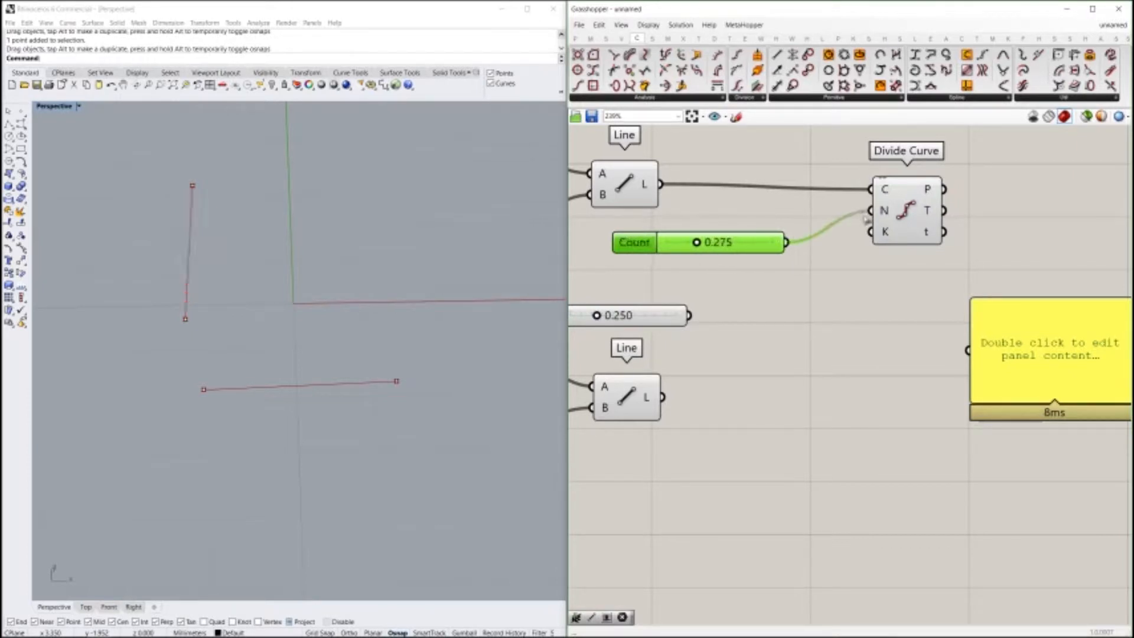
{"action": "left_click_drag", "start_coordinate": [696, 243], "coordinate": [664, 244]}
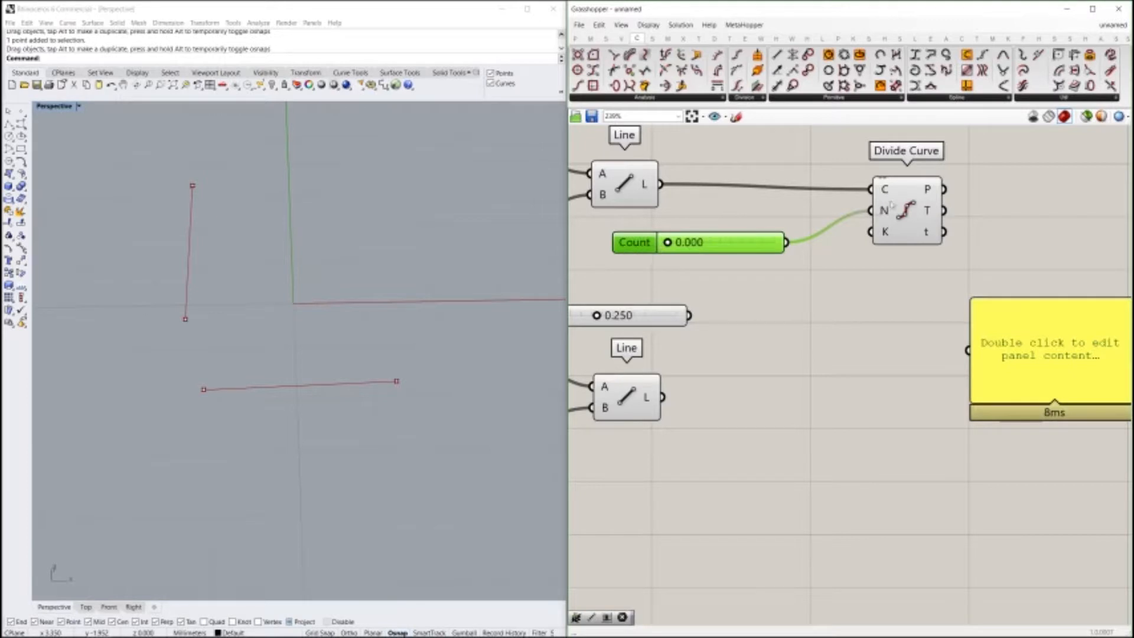
{"action": "left_click_drag", "start_coordinate": [668, 242], "coordinate": [810, 236]}
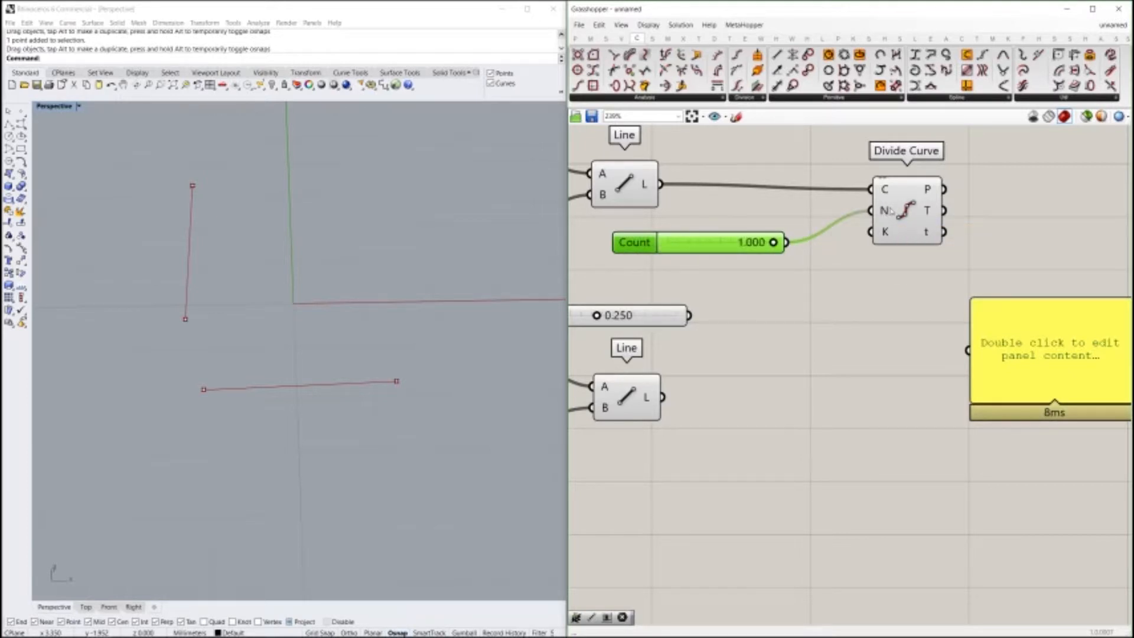
{"action": "mouse_move", "coordinate": [886, 211]}
{"action": "left_click_drag", "start_coordinate": [630, 243], "coordinate": [626, 241]}
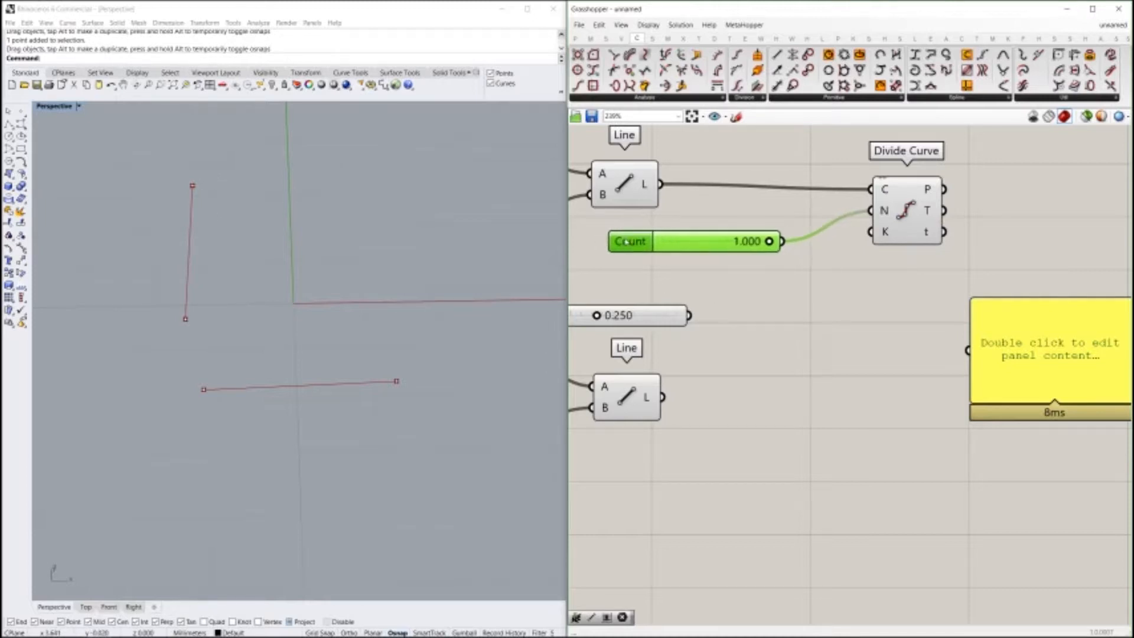
{"action": "left_click", "coordinate": [652, 280]}
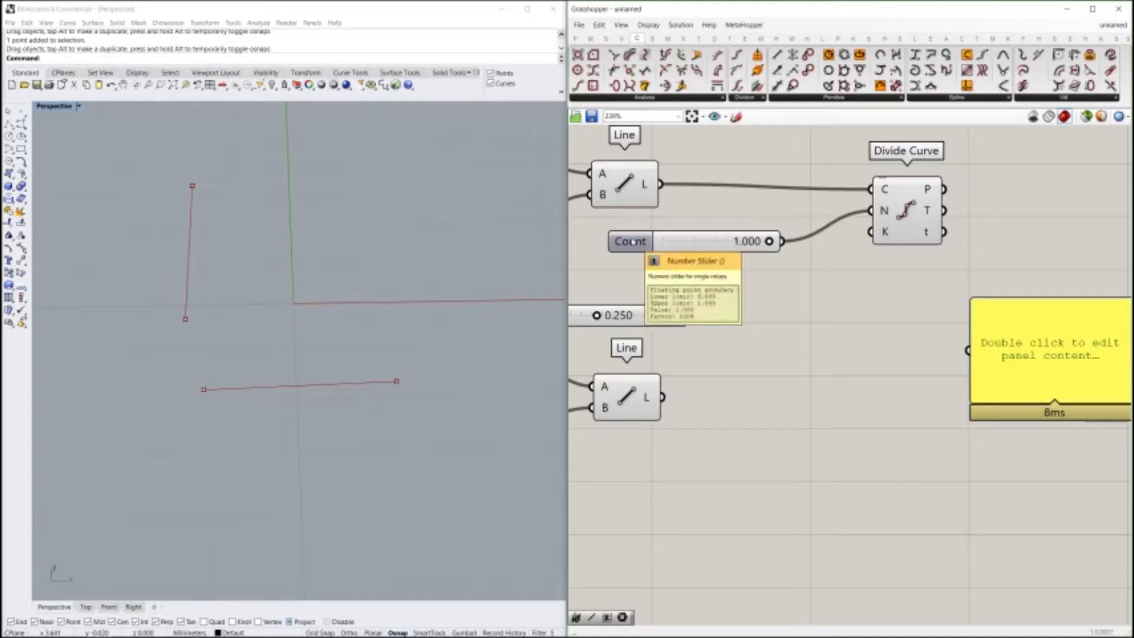
Step: Configure the Count slider to integer numbers with a minimum of 1 and a maximum of 100
{"action": "double_click", "coordinate": [630, 242]}
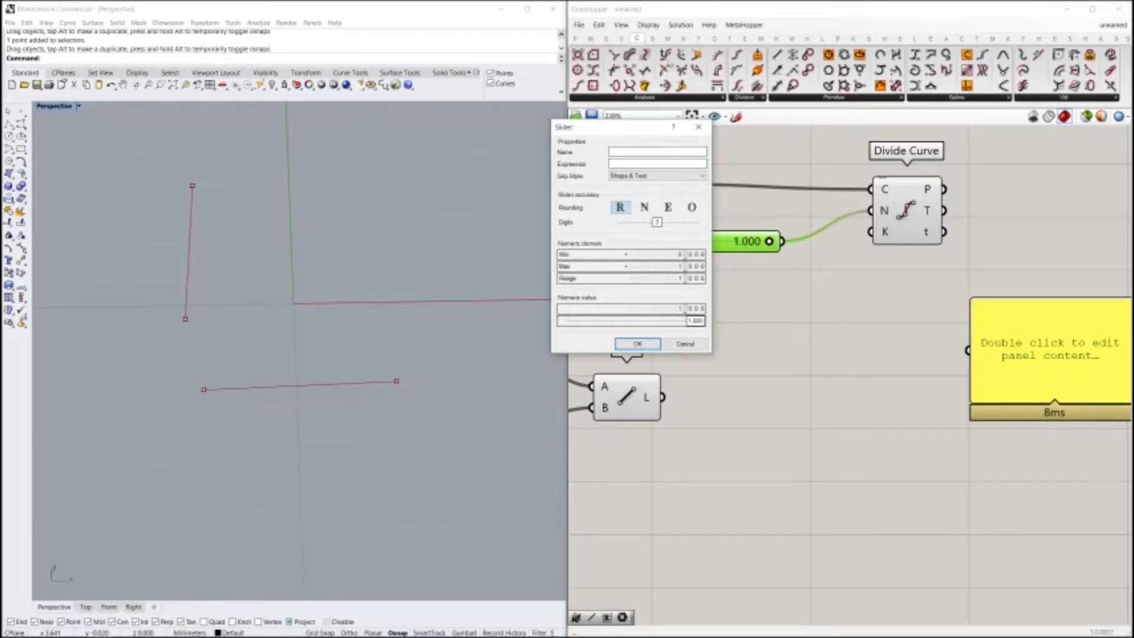
{"action": "left_click", "coordinate": [622, 165]}
{"action": "left_click", "coordinate": [645, 209]}
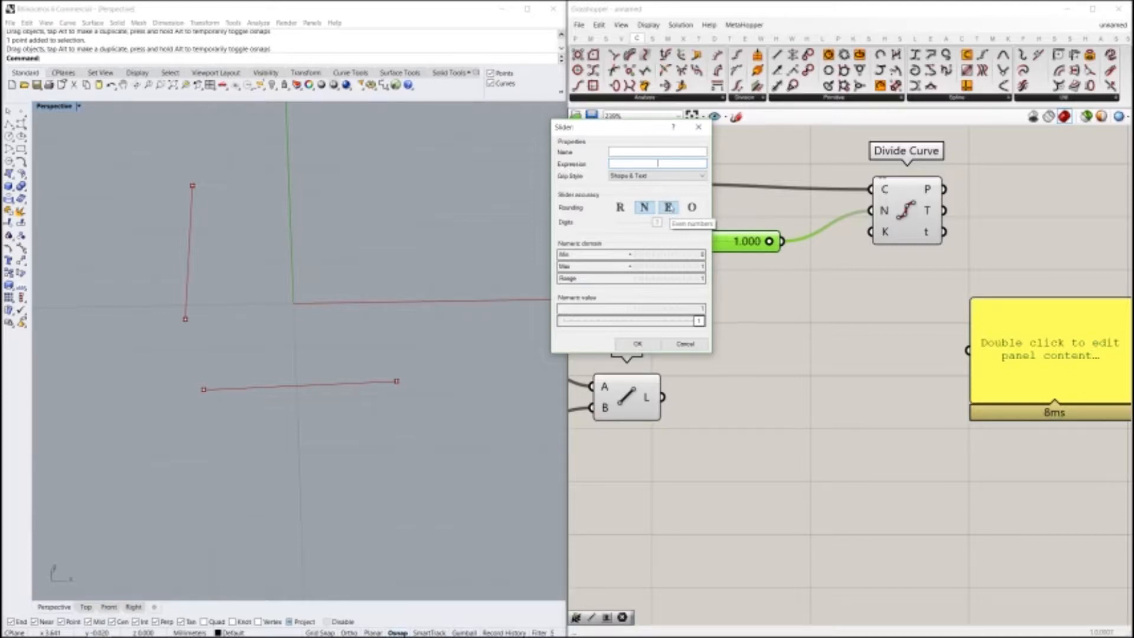
{"action": "left_click", "coordinate": [670, 208]}
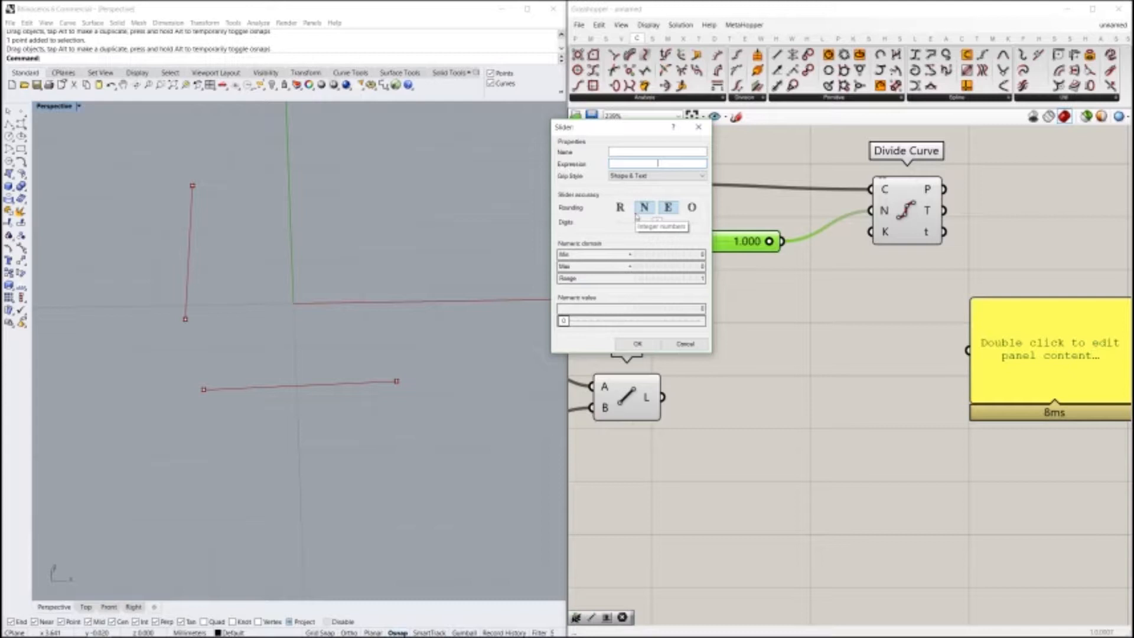
{"action": "left_click", "coordinate": [639, 211]}
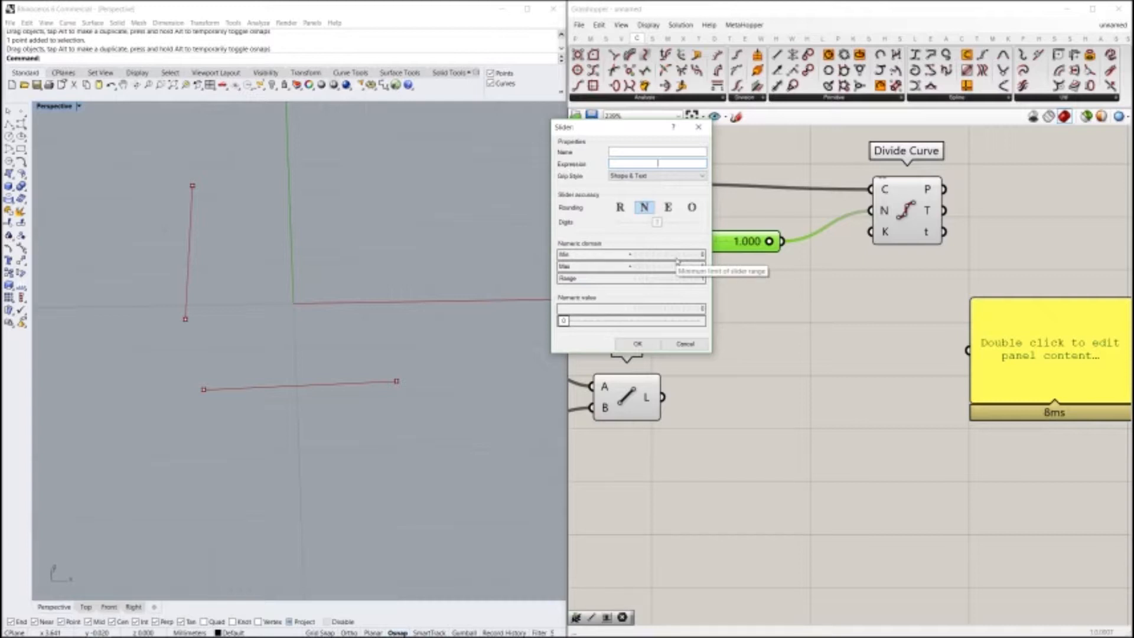
{"action": "double_click", "coordinate": [622, 254]}
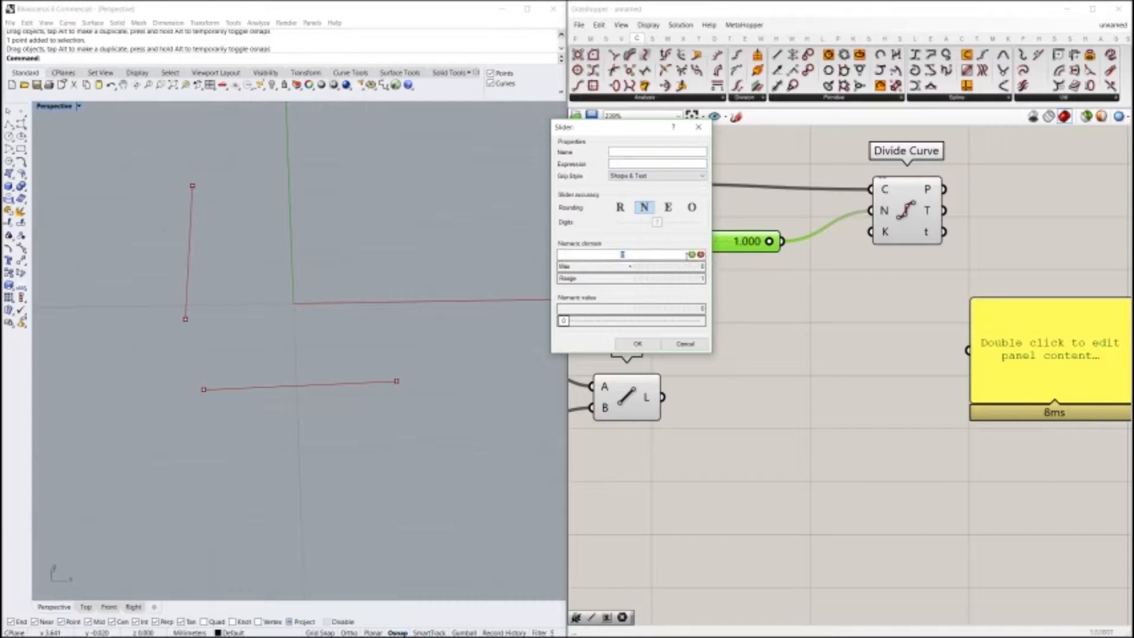
{"action": "left_click", "coordinate": [691, 255]}
{"action": "double_click", "coordinate": [691, 268]}
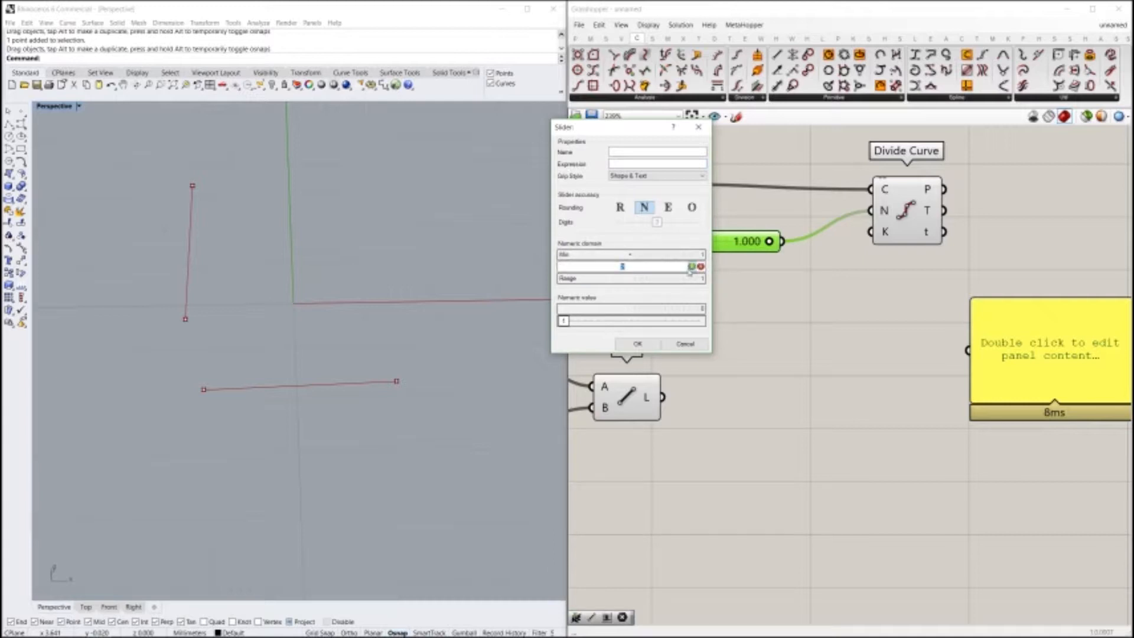
{"action": "type", "text": "100"}
{"action": "left_click", "coordinate": [692, 266]}
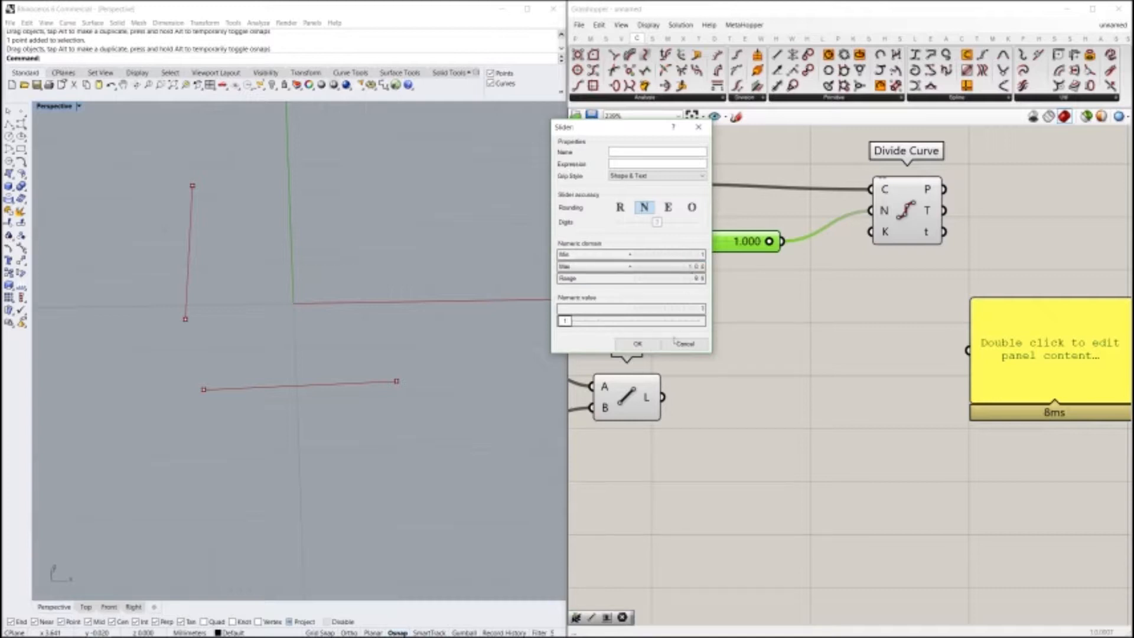
{"action": "left_click", "coordinate": [638, 344]}
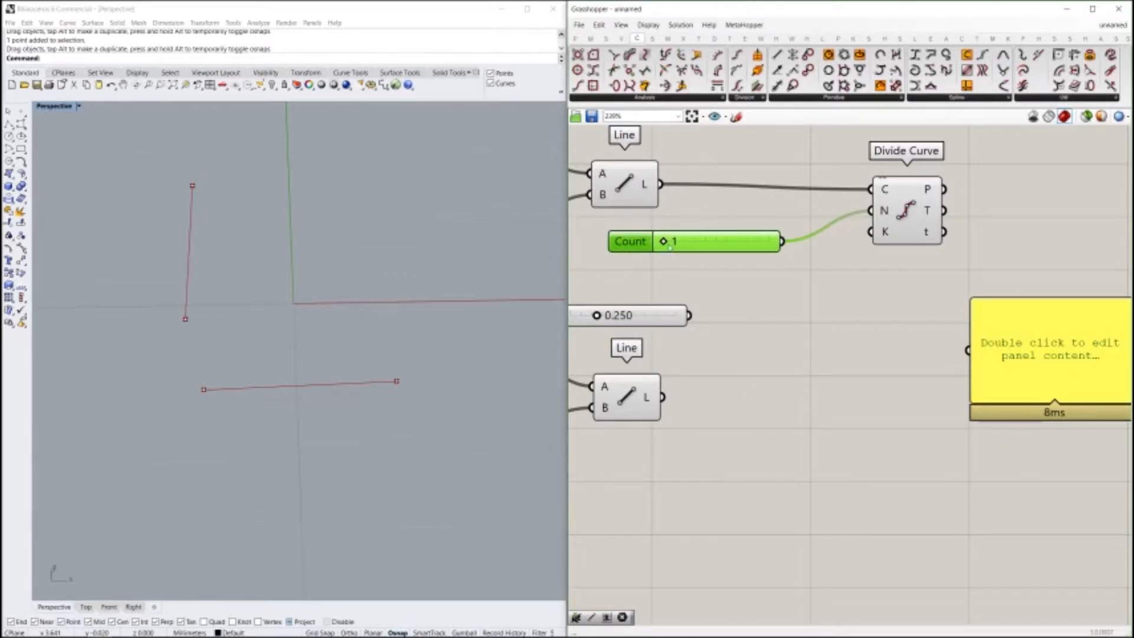
Step: Set the Count slider to 6, delete the unused 0.250 slider, and arrange the remaining components closer together
{"action": "mouse_move", "coordinate": [665, 244]}
{"action": "left_mouse_down"}
{"action": "mouse_move", "coordinate": [744, 234]}
{"action": "mouse_move", "coordinate": [609, 245]}
{"action": "mouse_move", "coordinate": [825, 220]}
{"action": "mouse_move", "coordinate": [671, 255]}
{"action": "left_mouse_up"}
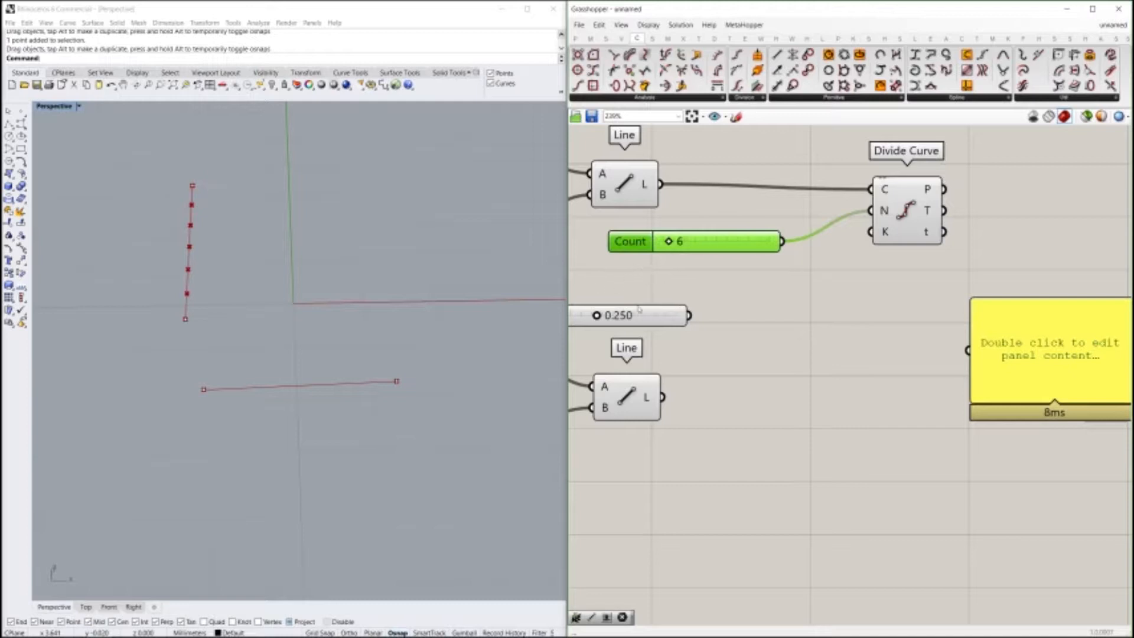
{"action": "left_click", "coordinate": [641, 313]}
{"action": "key", "text": "Delete"}
{"action": "scroll", "coordinate": [761, 331], "scroll_direction": "down", "scroll_amount": 2}
{"action": "left_click_drag", "start_coordinate": [745, 285], "coordinate": [676, 313]}
{"action": "left_click_drag", "start_coordinate": [874, 265], "coordinate": [815, 261]}
{"action": "left_click_drag", "start_coordinate": [682, 311], "coordinate": [709, 275]}
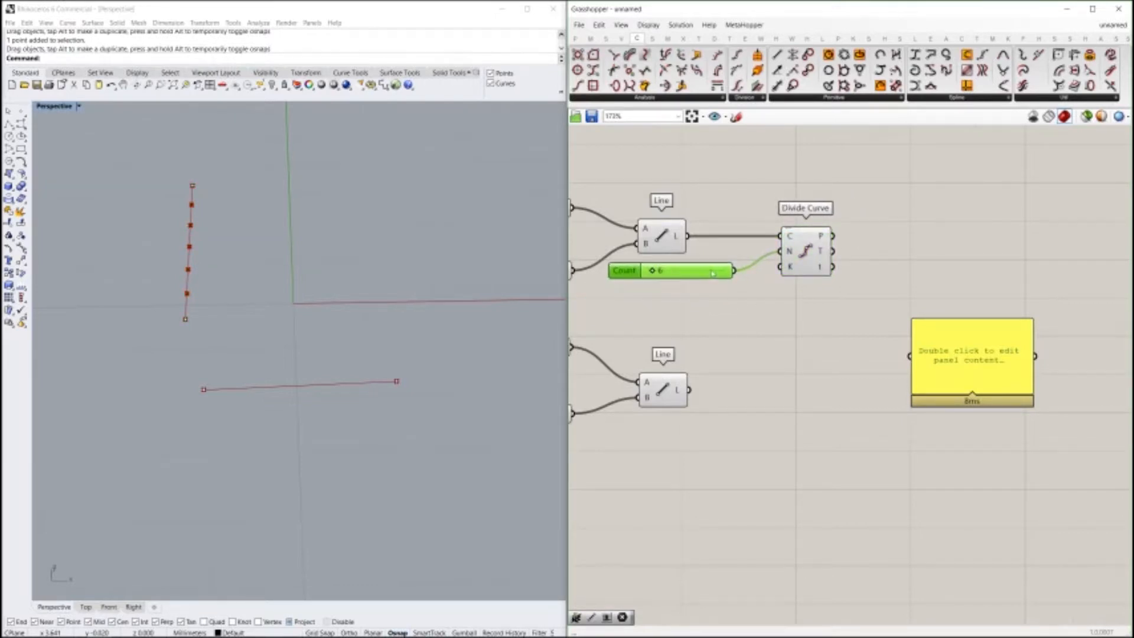
Step: Duplicate the Count slider and Divide Curve below the originals and connect the lower Line's L output to the copy's C input
{"action": "left_click", "coordinate": [807, 258], "text": "shift"}
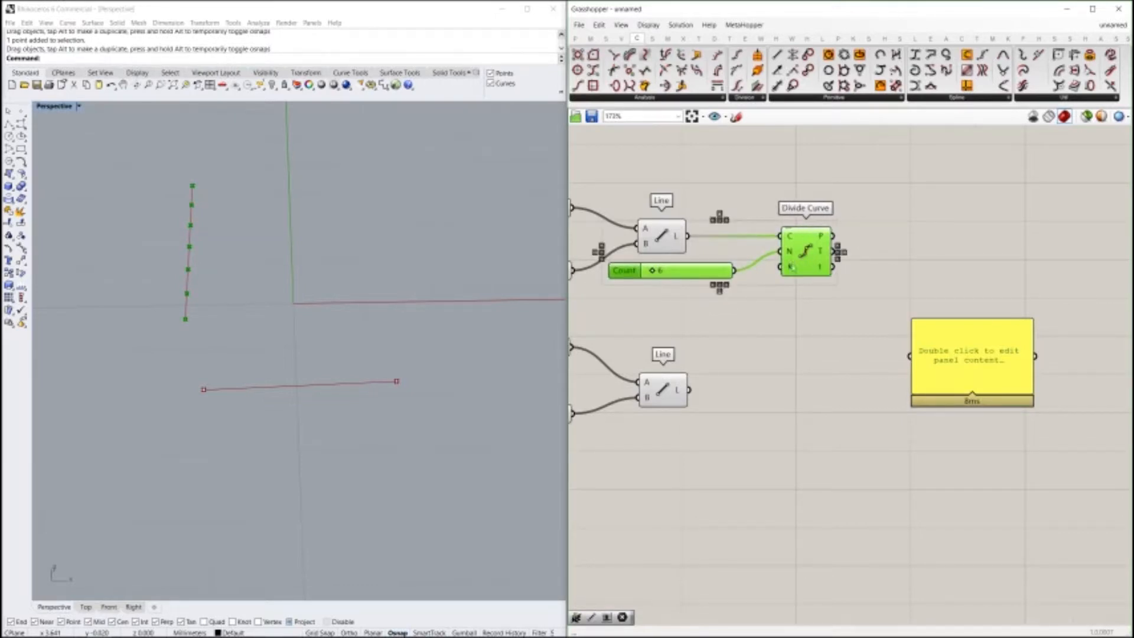
{"action": "key", "text": "ctrl+c"}
{"action": "key", "text": "ctrl+v"}
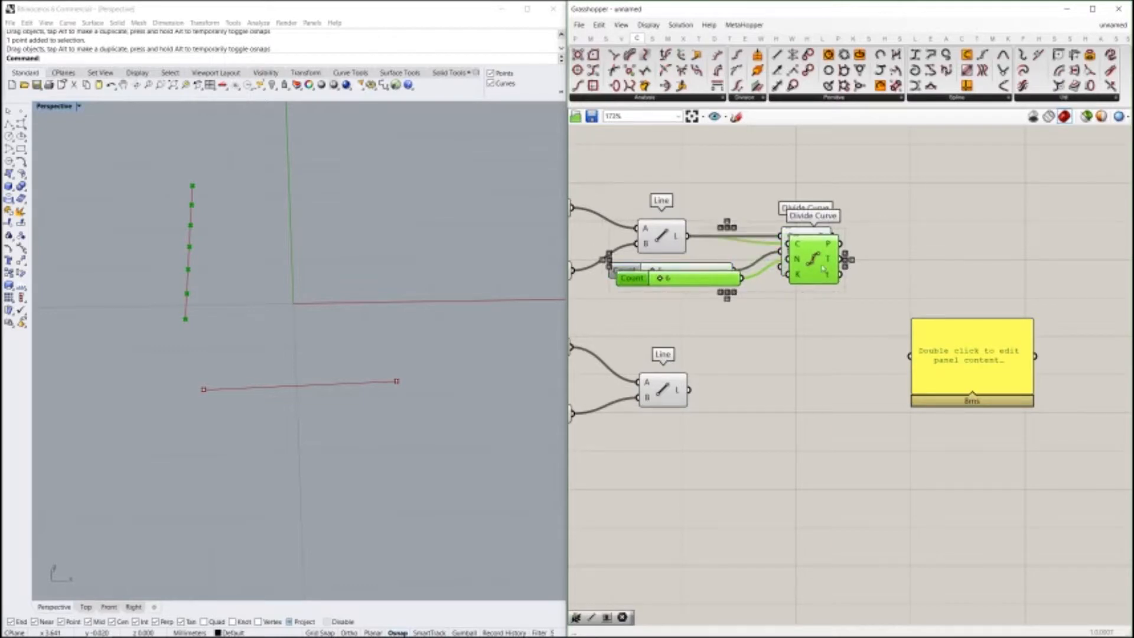
{"action": "left_click_drag", "start_coordinate": [821, 266], "coordinate": [808, 340]}
{"action": "left_click", "coordinate": [791, 418]}
{"action": "left_click_drag", "start_coordinate": [690, 389], "coordinate": [818, 398]}
{"action": "left_click", "coordinate": [766, 332]}
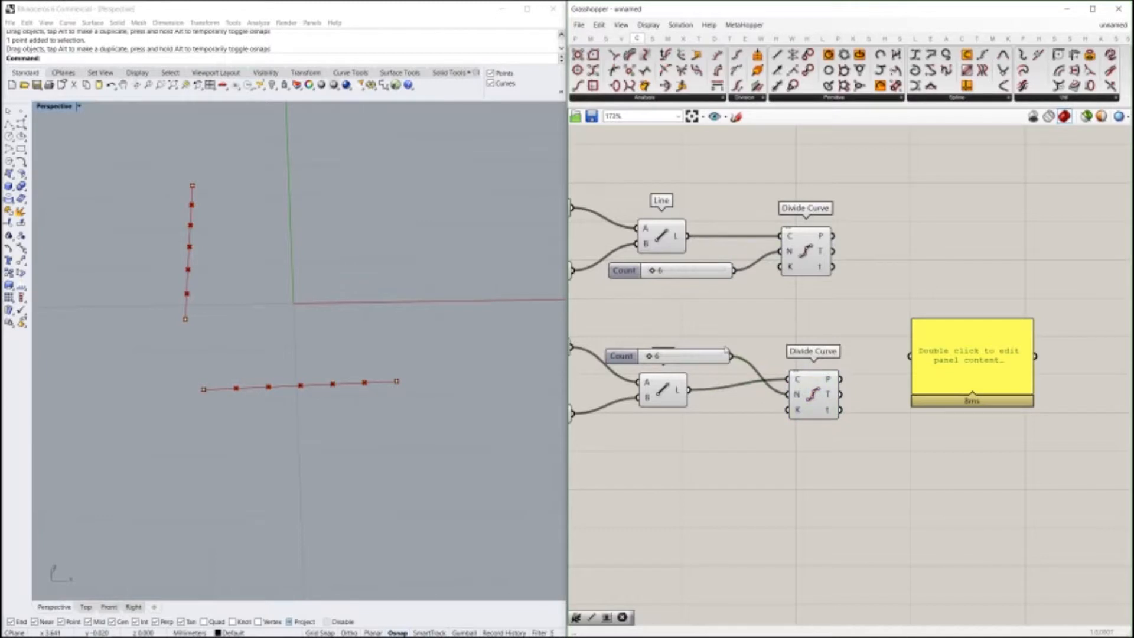
Step: Set the lower Count slider to 11 and the upper Count slider to 8
{"action": "mouse_move", "coordinate": [650, 356]}
{"action": "left_mouse_down"}
{"action": "mouse_move", "coordinate": [684, 357]}
{"action": "mouse_move", "coordinate": [653, 357]}
{"action": "left_mouse_up"}
{"action": "left_click_drag", "start_coordinate": [653, 271], "coordinate": [654, 271]}
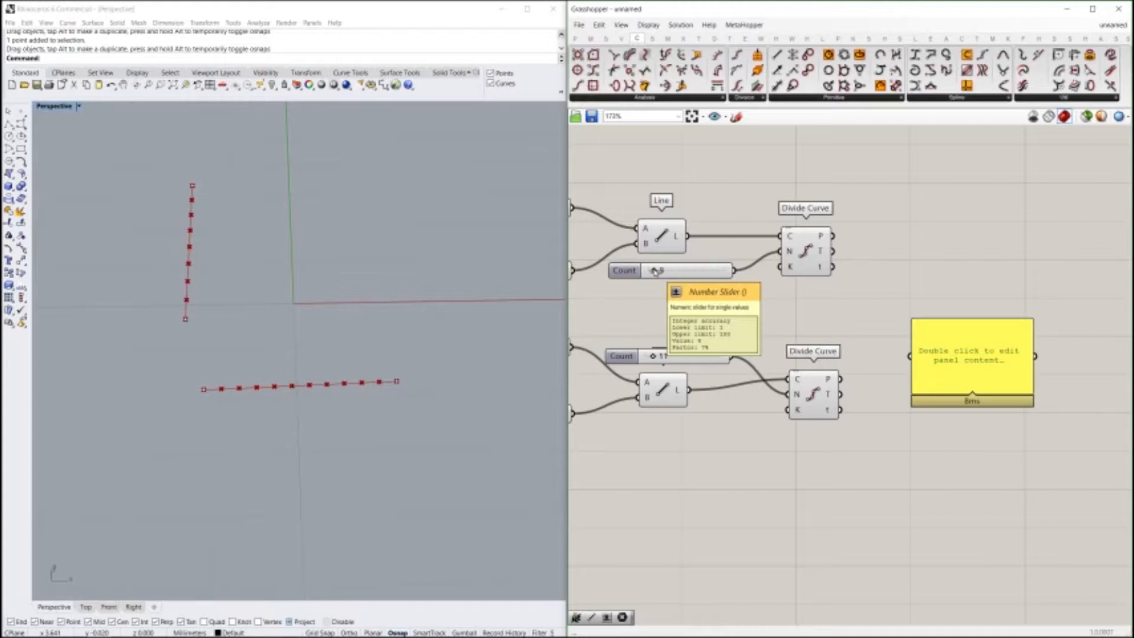
{"action": "left_click_drag", "start_coordinate": [674, 272], "coordinate": [669, 278]}
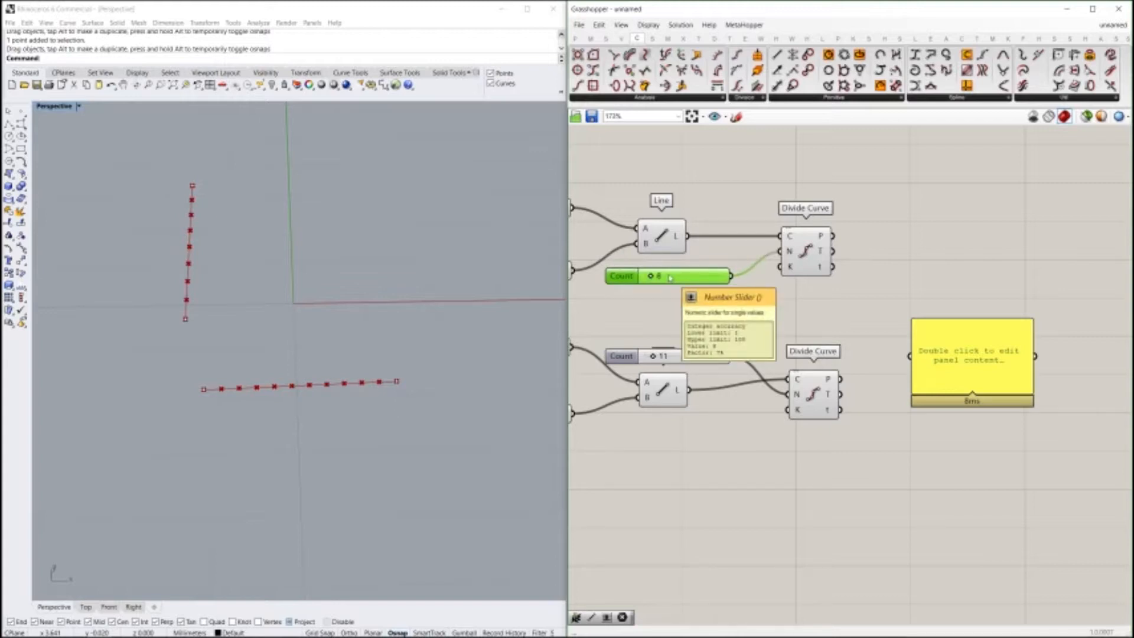
Step: Drive both Divide Curve N inputs from the upper Count slider at 16 and delete the lower slider
{"action": "left_click_drag", "start_coordinate": [669, 278], "coordinate": [786, 401]}
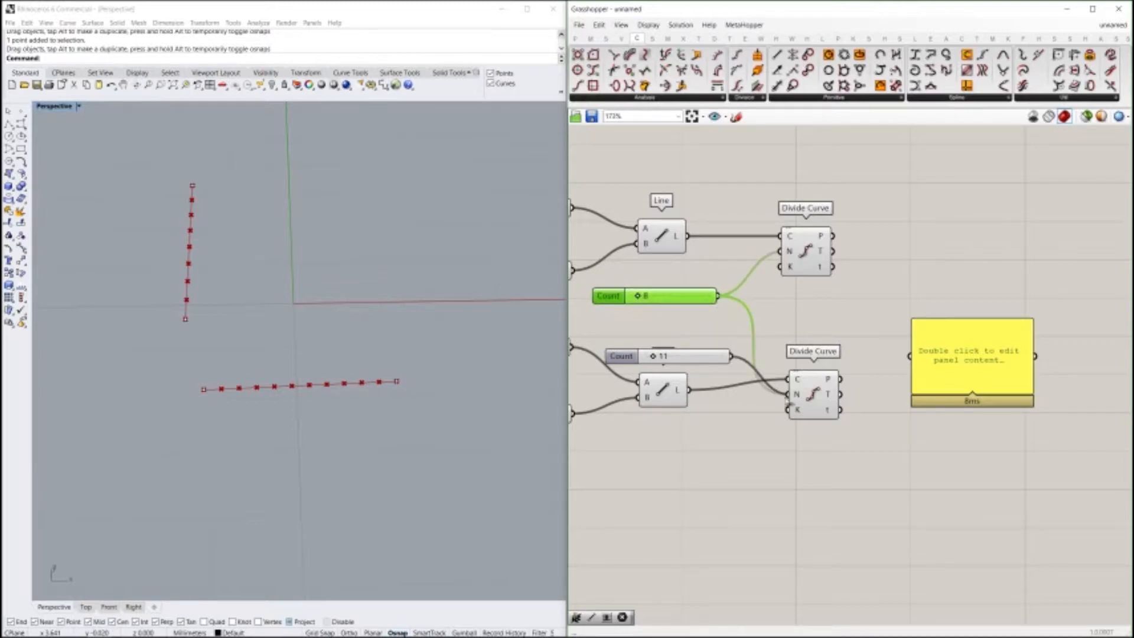
{"action": "left_click", "coordinate": [698, 362]}
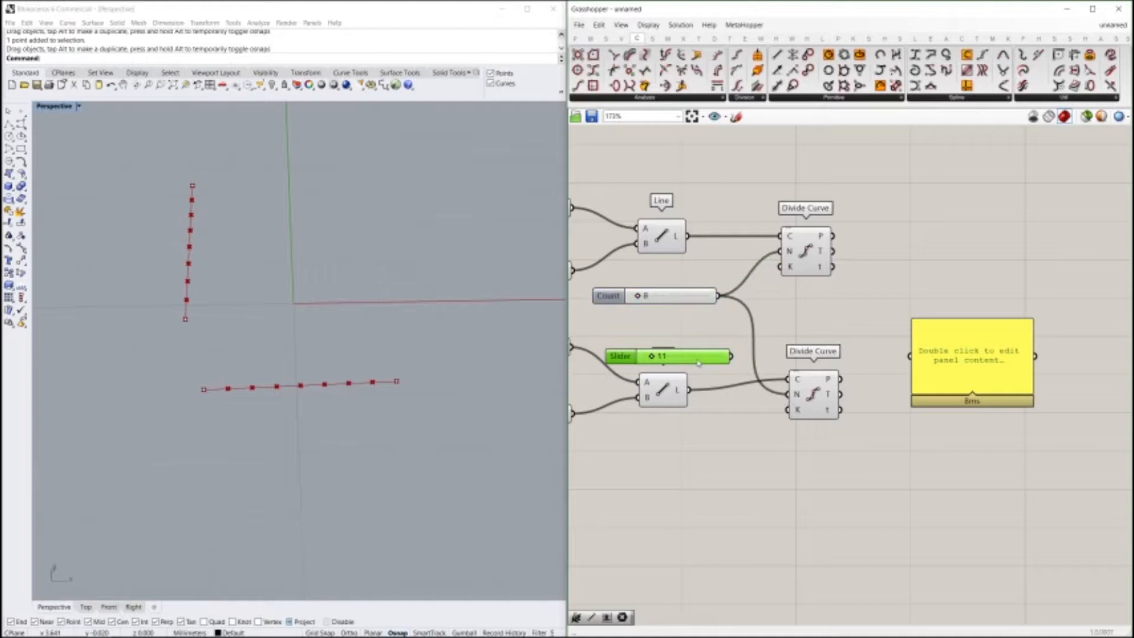
{"action": "key", "text": "Delete"}
{"action": "left_click_drag", "start_coordinate": [684, 298], "coordinate": [642, 313]}
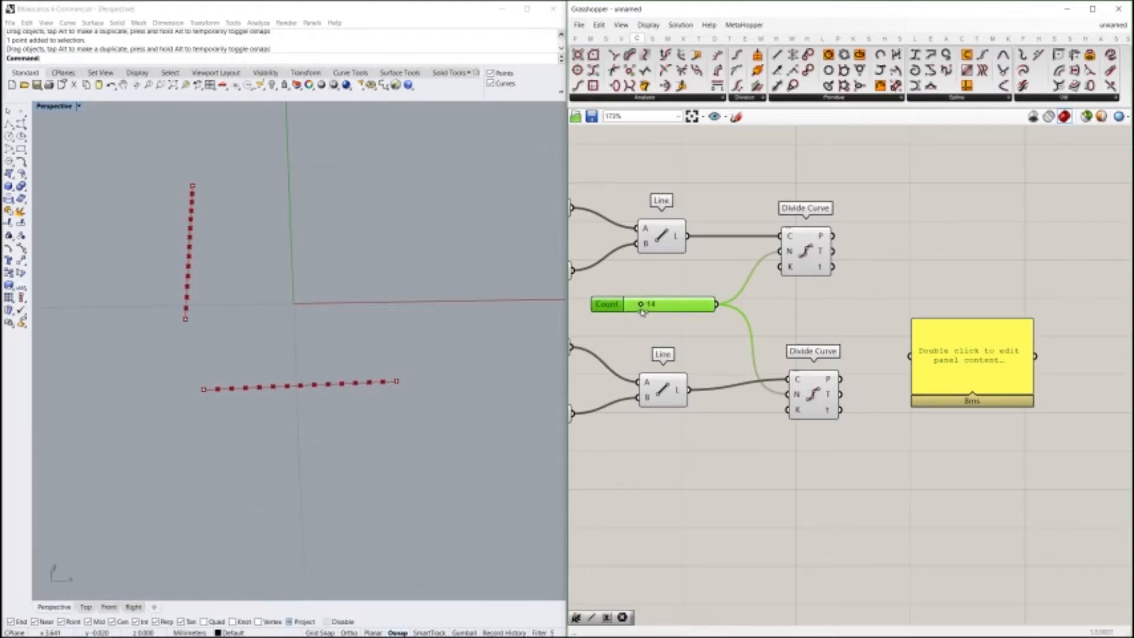
{"action": "left_click_drag", "start_coordinate": [643, 311], "coordinate": [645, 311]}
Step: Replace the upper Divide Curve's C input connection with the lower Line's L output
{"action": "left_click_drag", "start_coordinate": [688, 390], "coordinate": [780, 236]}
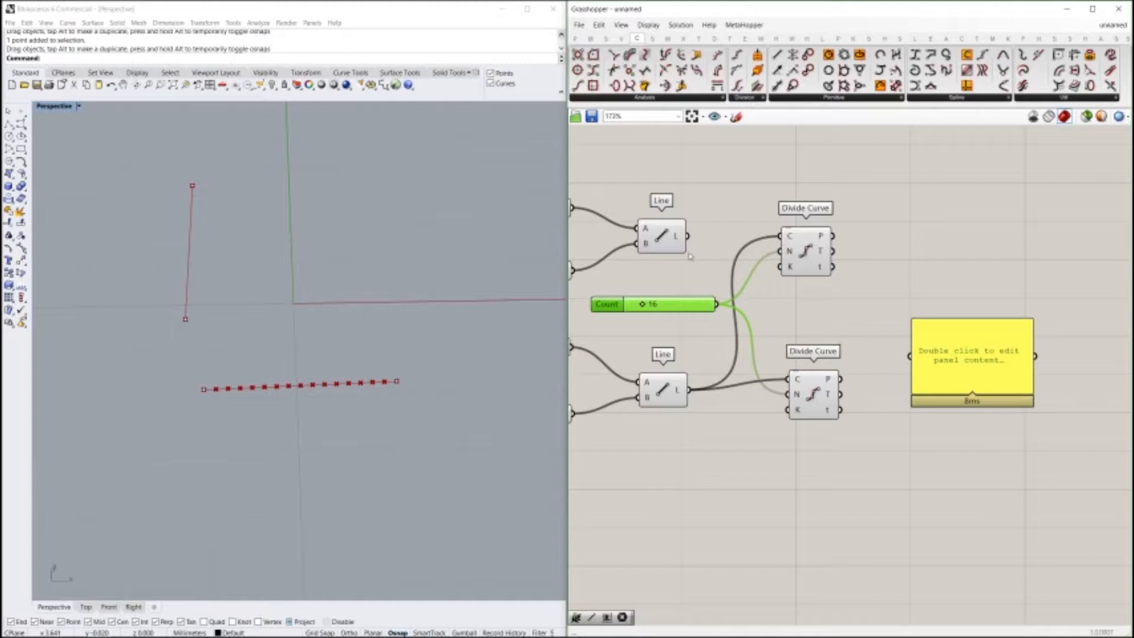
Step: Connect the upper Line's L output to the upper Divide Curve's C input and set the Count slider to 17
{"action": "left_click_drag", "start_coordinate": [688, 237], "coordinate": [780, 237], "text": "shift"}
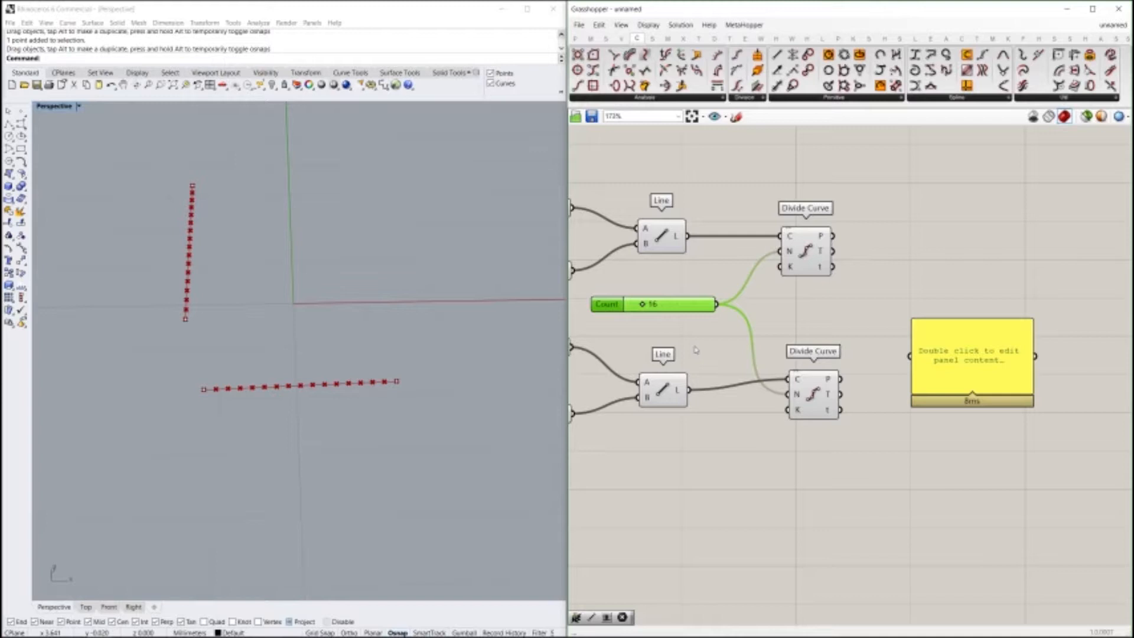
{"action": "left_click", "coordinate": [874, 254]}
{"action": "right_click_drag", "start_coordinate": [904, 301], "coordinate": [926, 288]}
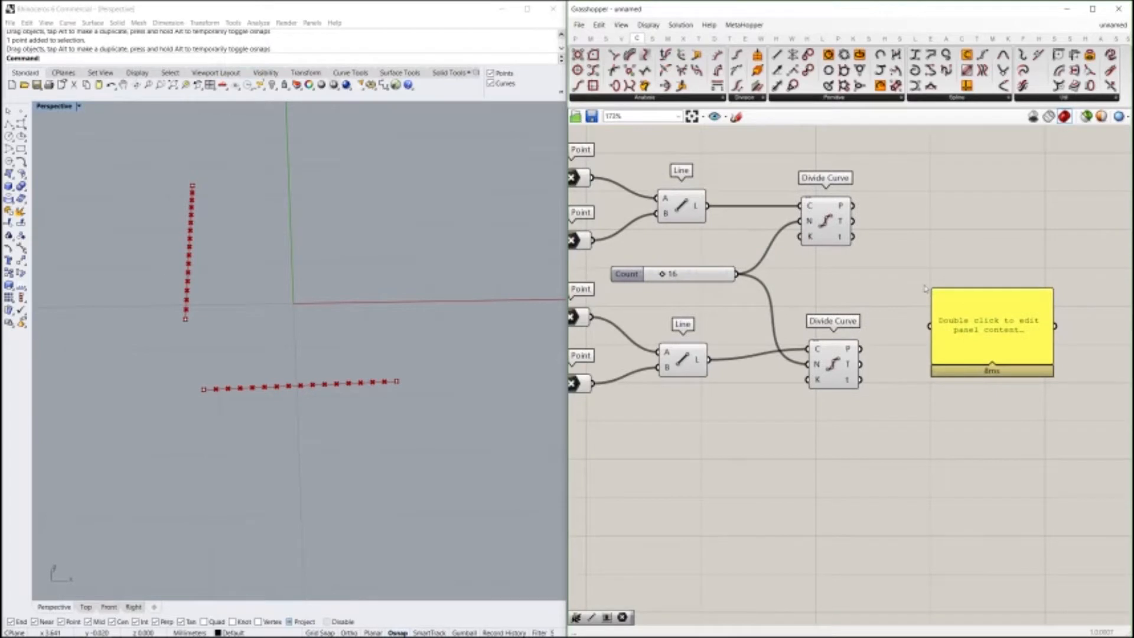
{"action": "left_click_drag", "start_coordinate": [662, 274], "coordinate": [663, 274]}
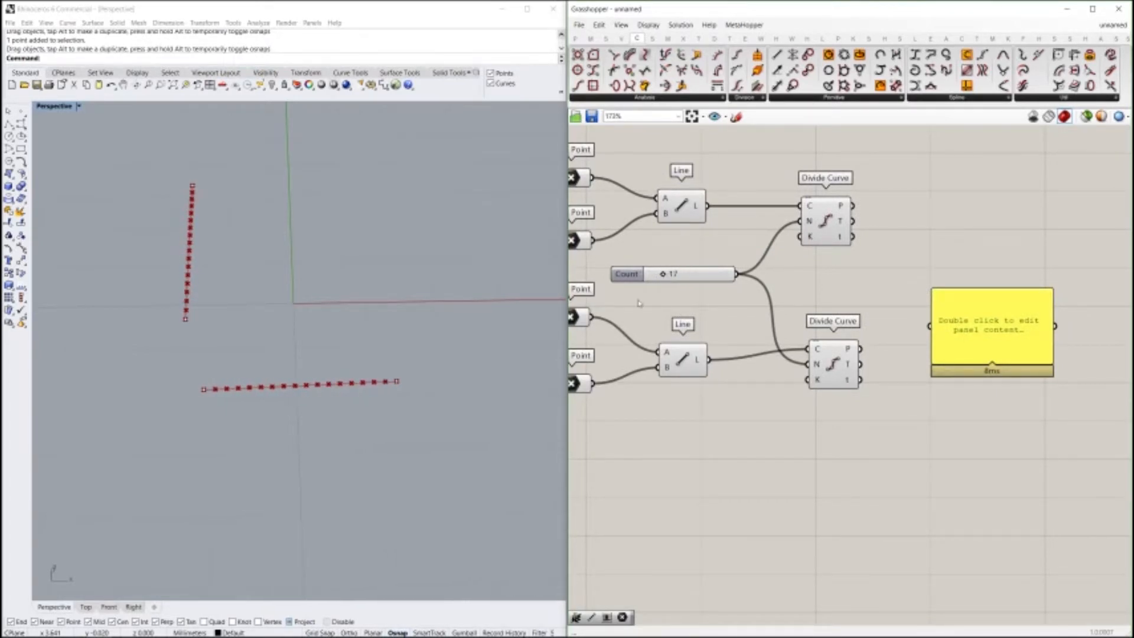
Step: Try connecting the second Point's output to the lower Line's A input, and undo that connection
{"action": "right_click_drag", "start_coordinate": [605, 307], "coordinate": [704, 312]}
{"action": "left_click_drag", "start_coordinate": [679, 251], "coordinate": [756, 357]}
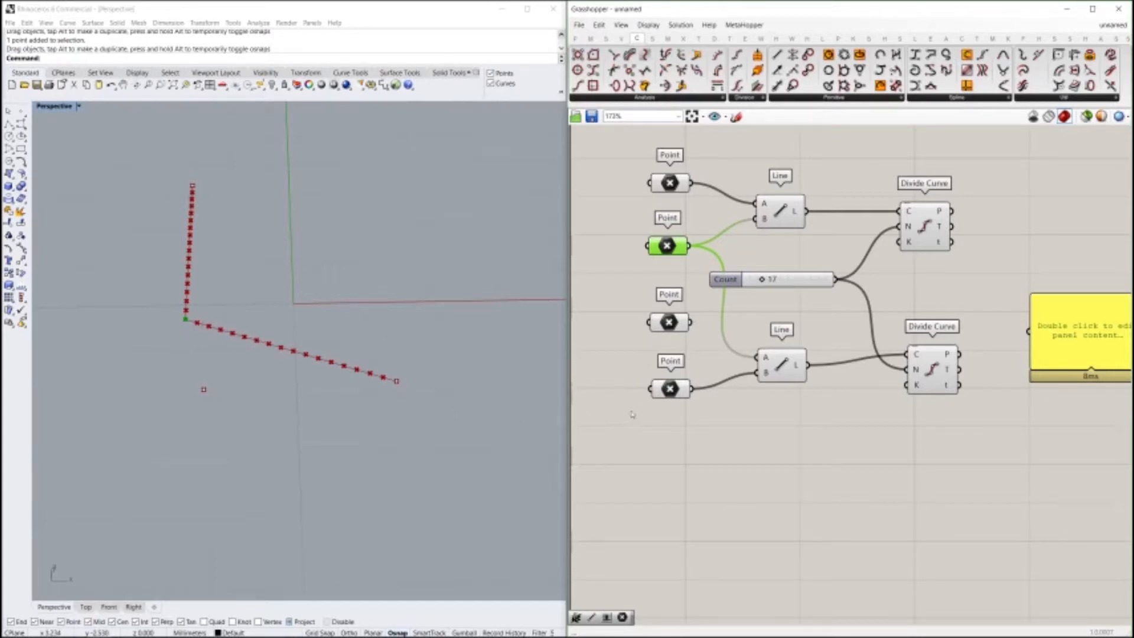
{"action": "key", "text": "ctrl+z"}
{"action": "left_click", "coordinate": [679, 415]}
Step: Move the empty panel above the upper Line component
{"action": "right_click_drag", "start_coordinate": [771, 439], "coordinate": [616, 413]}
{"action": "scroll", "coordinate": [747, 412], "scroll_direction": "up", "scroll_amount": 1}
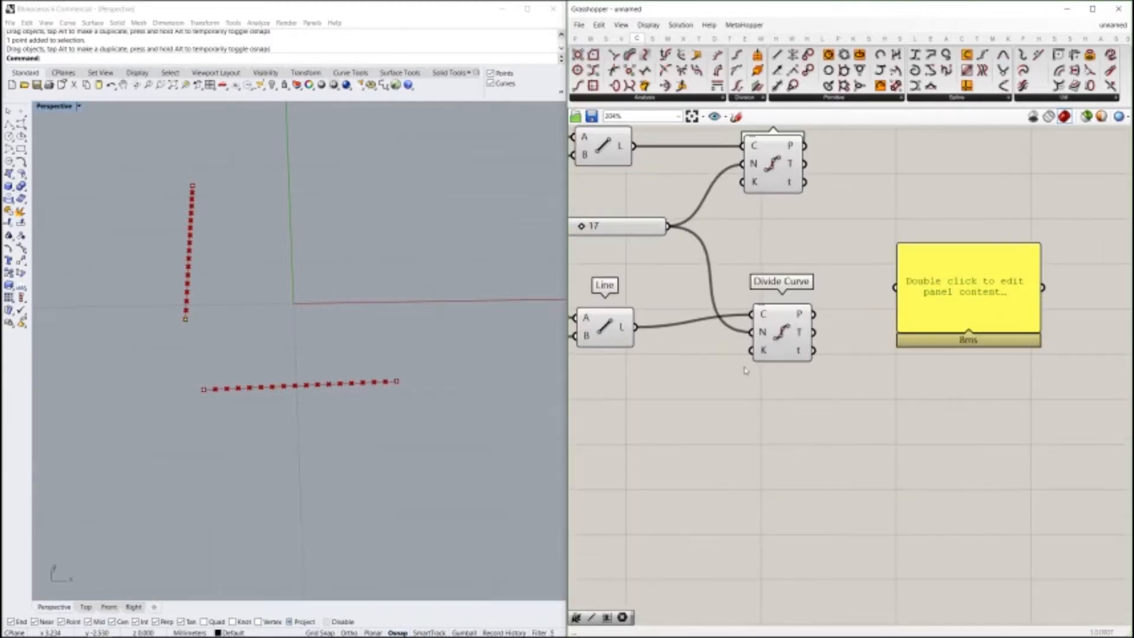
{"action": "scroll", "coordinate": [747, 338], "scroll_direction": "up", "scroll_amount": 1}
{"action": "scroll", "coordinate": [885, 314], "scroll_direction": "up", "scroll_amount": 1}
{"action": "left_click_drag", "start_coordinate": [987, 336], "coordinate": [994, 337]}
{"action": "right_click_drag", "start_coordinate": [826, 277], "coordinate": [855, 350]}
{"action": "scroll", "coordinate": [759, 312], "scroll_direction": "down", "scroll_amount": 1}
{"action": "right_click_drag", "start_coordinate": [760, 311], "coordinate": [786, 320]}
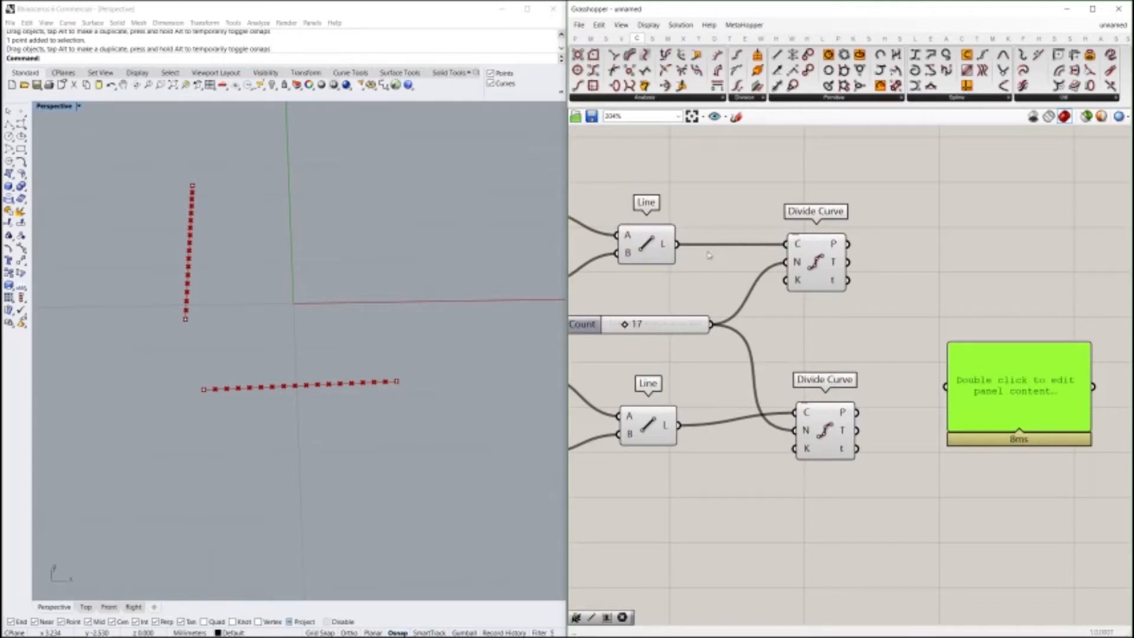
{"action": "right_click_drag", "start_coordinate": [806, 328], "coordinate": [838, 329]}
{"action": "scroll", "coordinate": [841, 329], "scroll_direction": "down", "scroll_amount": 1}
{"action": "left_click_drag", "start_coordinate": [980, 377], "coordinate": [756, 180]}
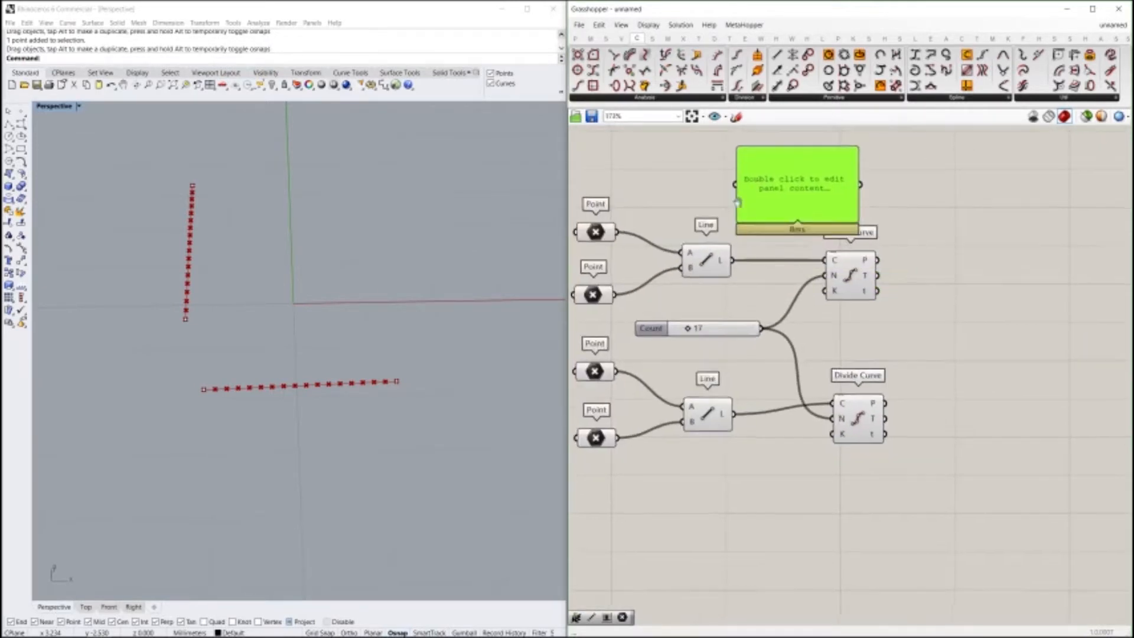
{"action": "right_click_drag", "start_coordinate": [684, 196], "coordinate": [731, 243]}
{"action": "left_click_drag", "start_coordinate": [829, 234], "coordinate": [766, 226]}
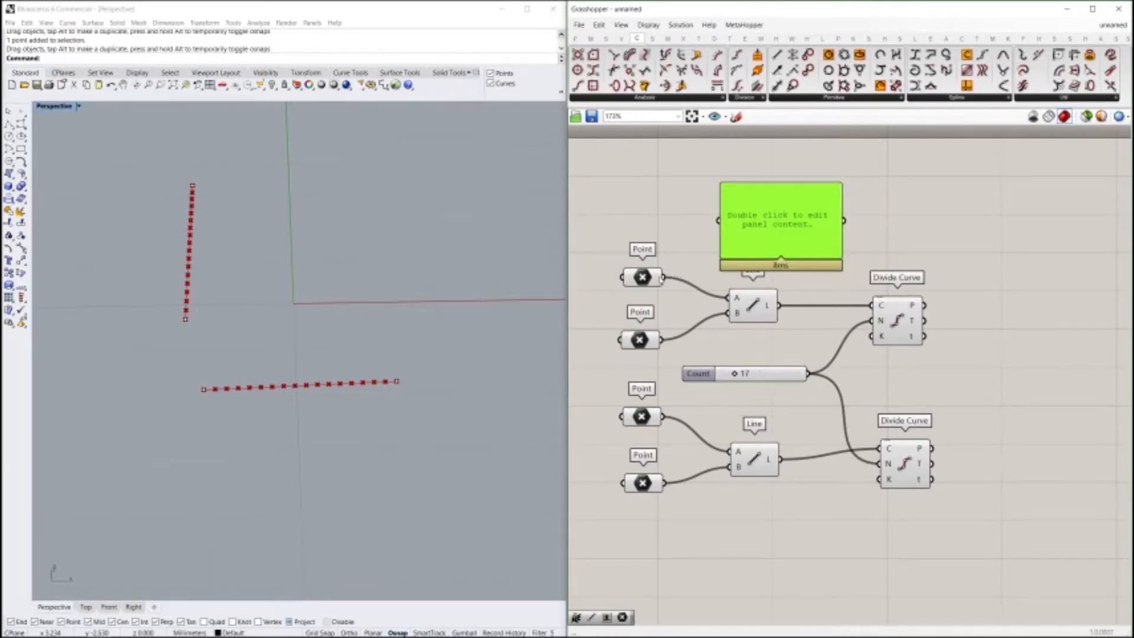
Step: Connect the topmost Point's output to the panel to display its data
{"action": "left_click_drag", "start_coordinate": [663, 277], "coordinate": [729, 228]}
{"action": "left_click_drag", "start_coordinate": [664, 277], "coordinate": [720, 223]}
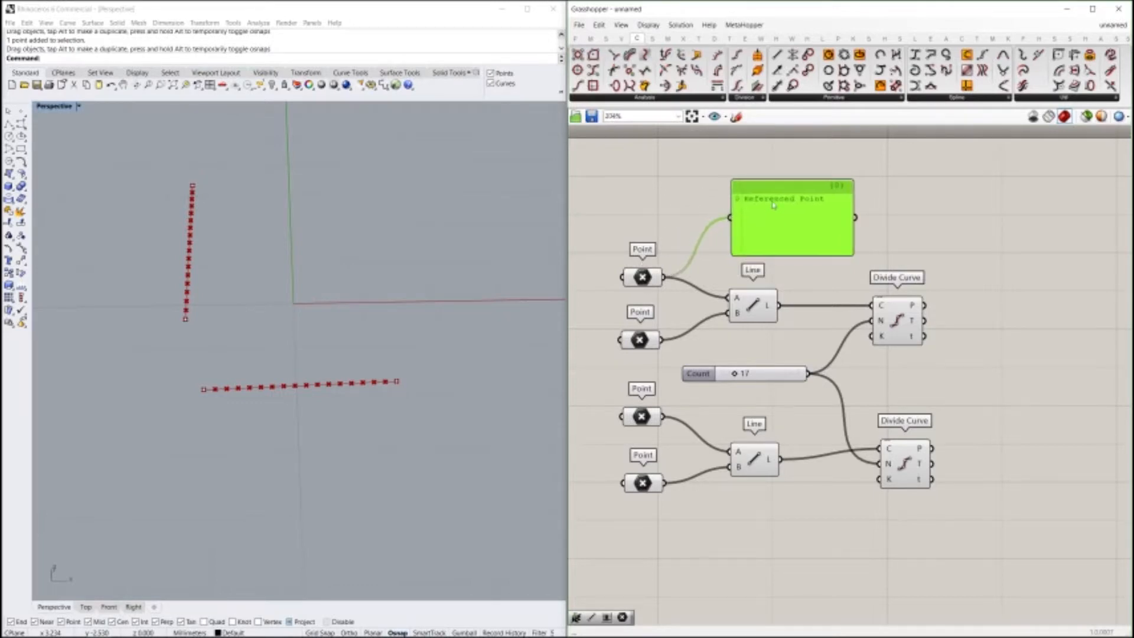
{"action": "scroll", "coordinate": [732, 223], "scroll_direction": "up", "scroll_amount": 2}
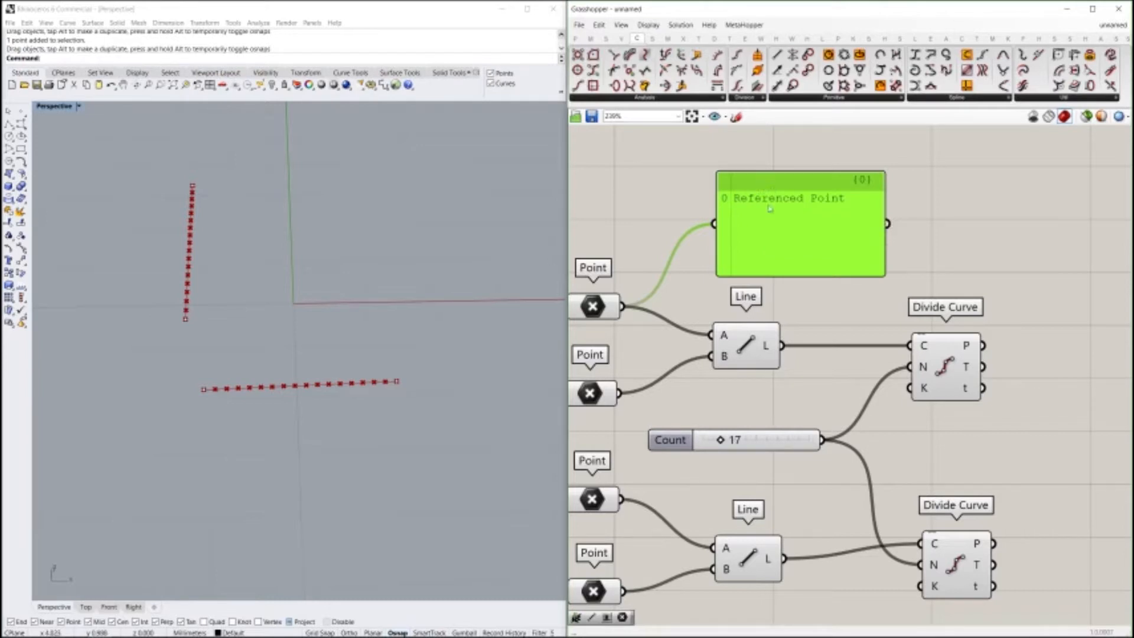
Step: Replace the panel's input with the upper Line's L output and shift the panel above the upper Divide Curve
{"action": "left_click_drag", "start_coordinate": [809, 225], "coordinate": [895, 228]}
{"action": "left_click_drag", "start_coordinate": [782, 345], "coordinate": [802, 235]}
{"action": "right_click_drag", "start_coordinate": [779, 275], "coordinate": [702, 262]}
{"action": "left_click_drag", "start_coordinate": [769, 243], "coordinate": [816, 249]}
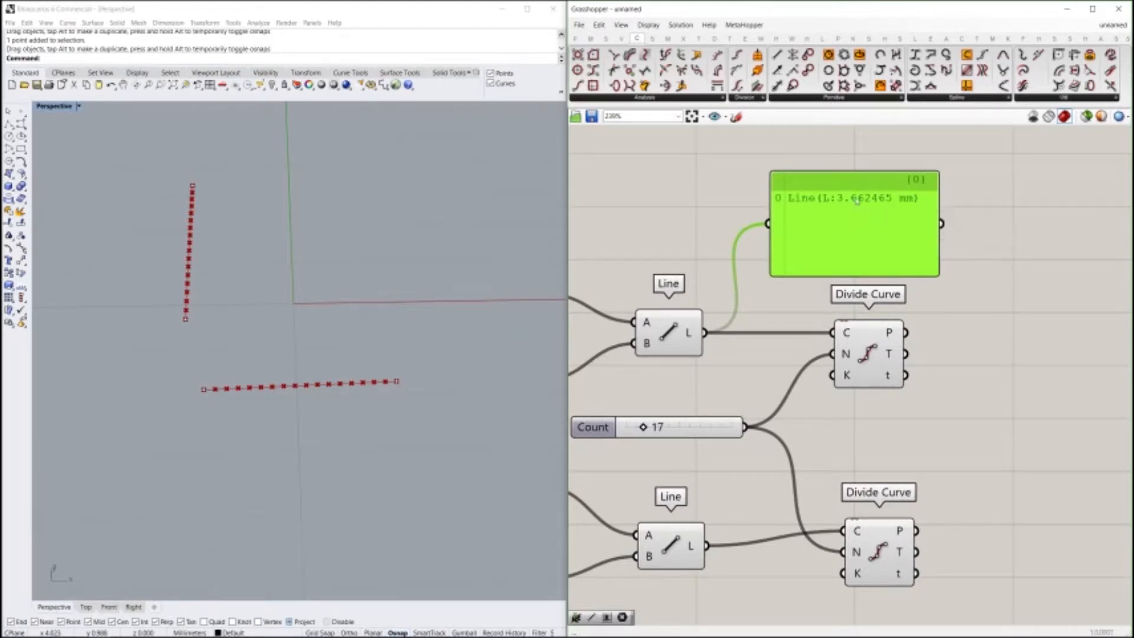
{"action": "left_click_drag", "start_coordinate": [846, 199], "coordinate": [874, 203]}
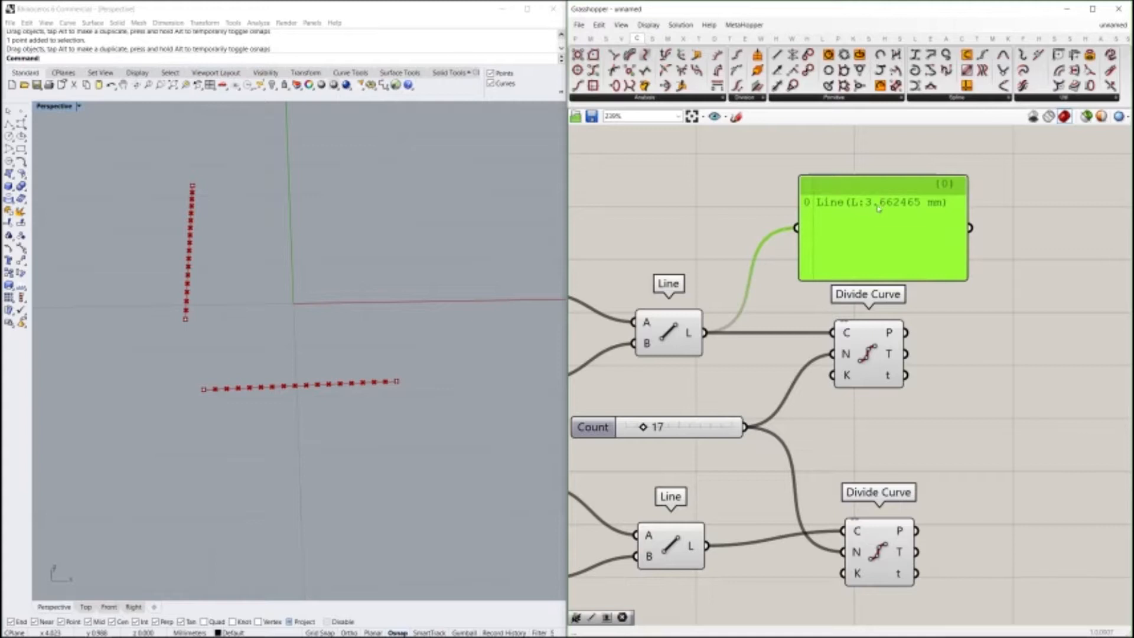
Step: Move the panel past the upper Divide Curve and feed it that component's P output instead
{"action": "left_click_drag", "start_coordinate": [888, 230], "coordinate": [1010, 244]}
{"action": "right_click_drag", "start_coordinate": [926, 310], "coordinate": [826, 289]}
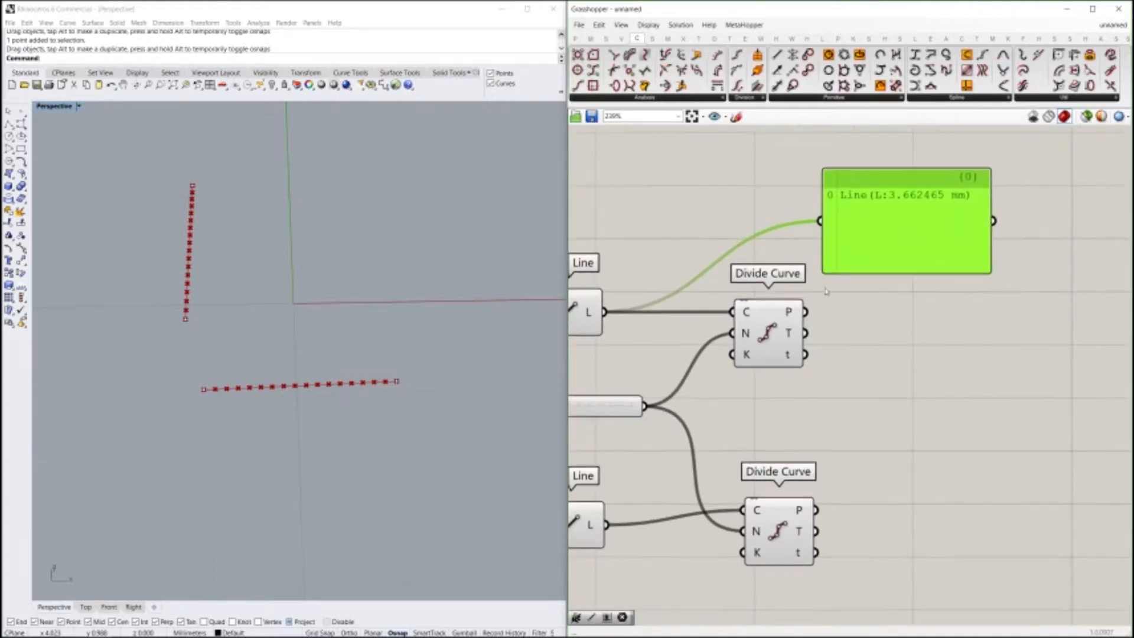
{"action": "left_click_drag", "start_coordinate": [807, 312], "coordinate": [820, 222]}
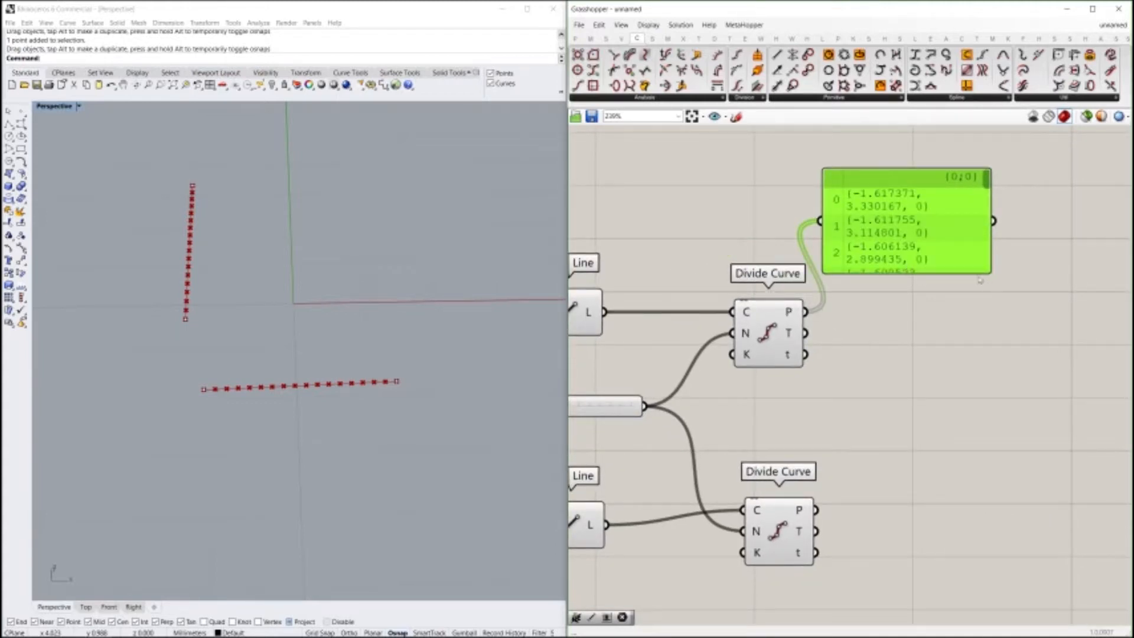
Step: Enlarge the panel until the full list of division points fits, and place it farther from the Divide Curve components
{"action": "left_click_drag", "start_coordinate": [988, 269], "coordinate": [1116, 427]}
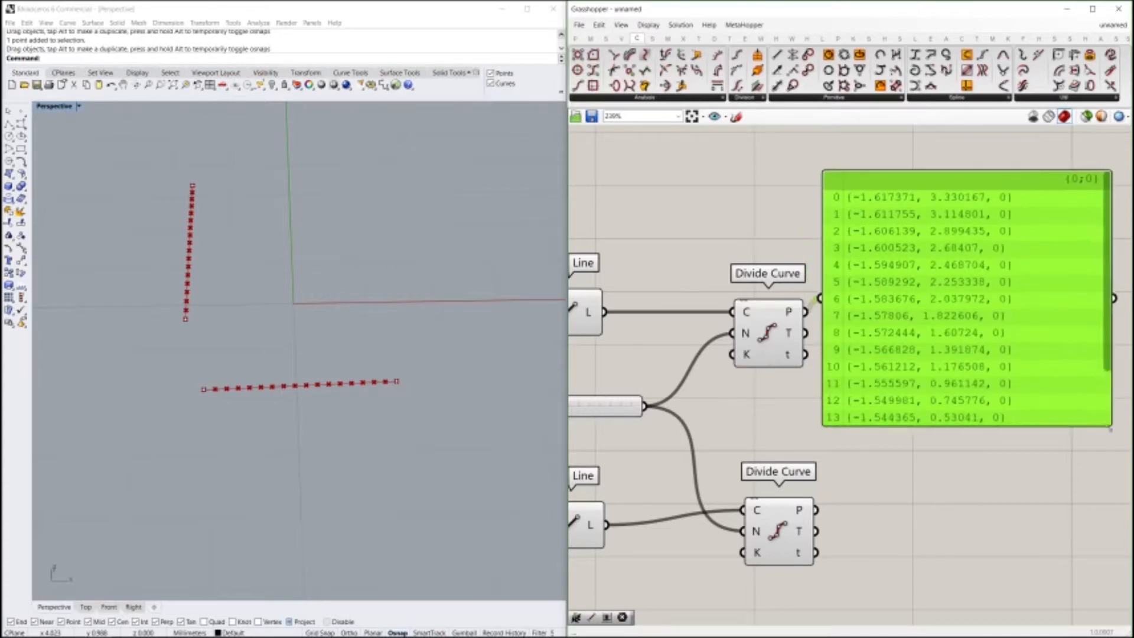
{"action": "right_click_drag", "start_coordinate": [1059, 376], "coordinate": [898, 266]}
{"action": "scroll", "coordinate": [874, 257], "scroll_direction": "down", "scroll_amount": 1}
{"action": "left_click_drag", "start_coordinate": [849, 245], "coordinate": [924, 260]}
{"action": "left_click_drag", "start_coordinate": [891, 323], "coordinate": [898, 412]}
{"action": "right_click_drag", "start_coordinate": [859, 363], "coordinate": [910, 414]}
{"action": "scroll", "coordinate": [902, 348], "scroll_direction": "up", "scroll_amount": 1}
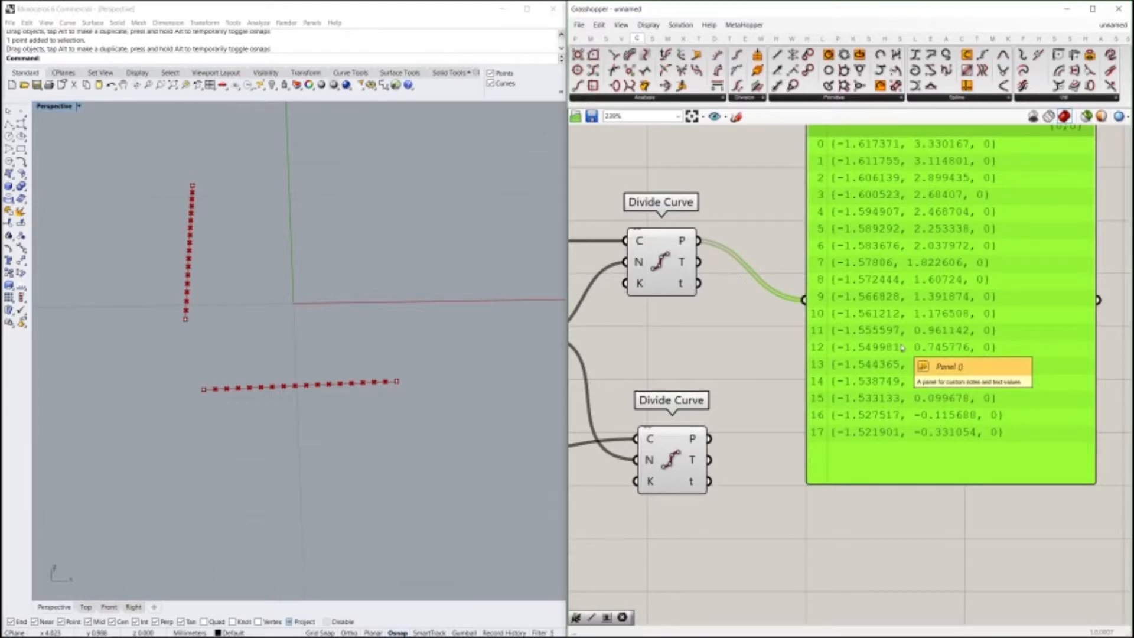
Step: Review the upper data flow from the Points through Line and Divide Curve to the point list in the panel
{"action": "right_click_drag", "start_coordinate": [916, 317], "coordinate": [872, 373]}
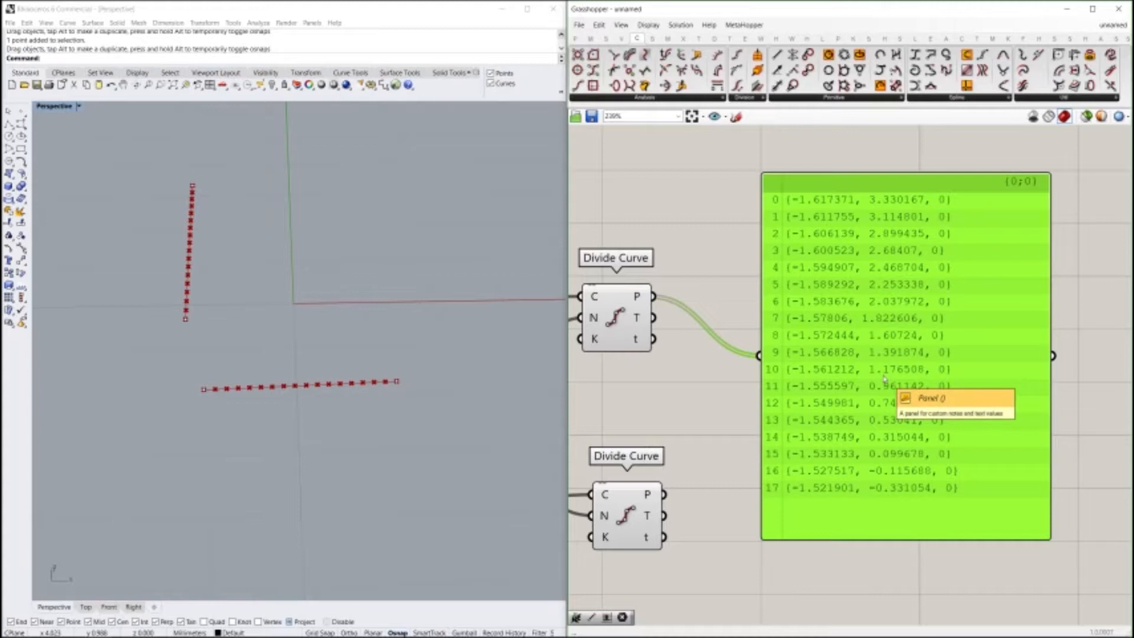
{"action": "left_click_drag", "start_coordinate": [884, 378], "coordinate": [941, 319]}
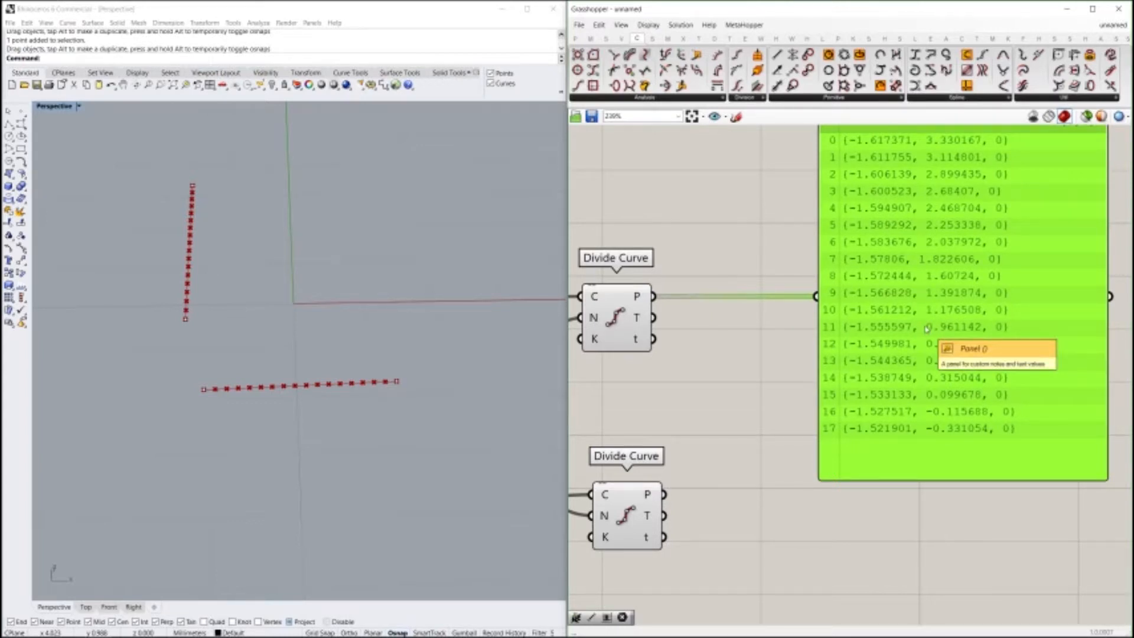
{"action": "right_click_drag", "start_coordinate": [830, 348], "coordinate": [1092, 318]}
{"action": "scroll", "coordinate": [1091, 318], "scroll_direction": "down", "scroll_amount": 2}
{"action": "scroll", "coordinate": [756, 277], "scroll_direction": "up", "scroll_amount": 2}
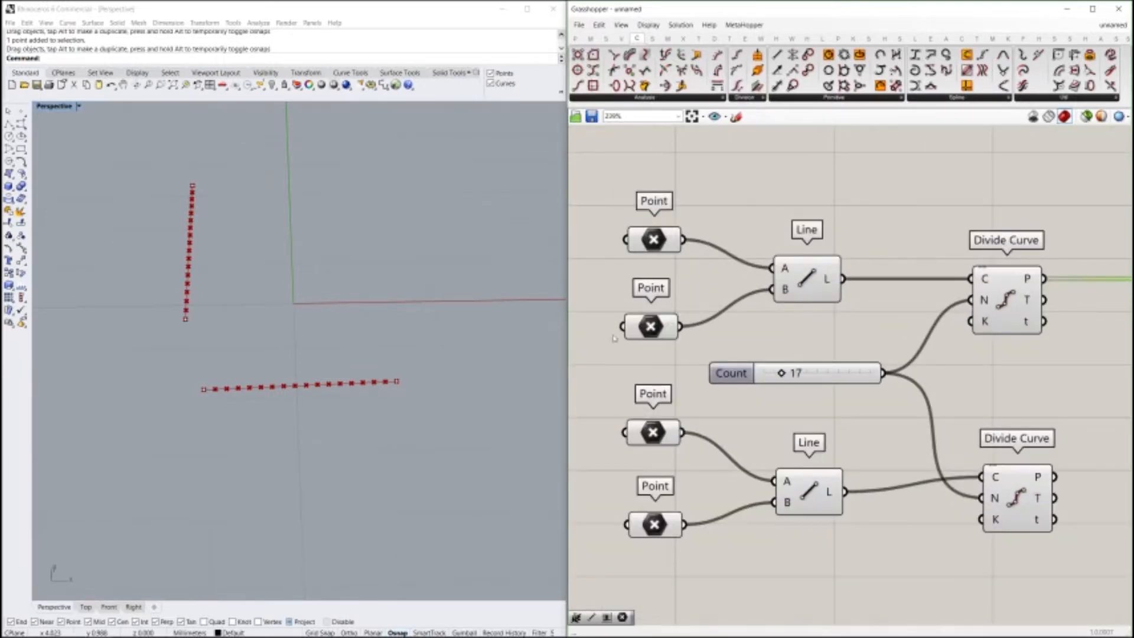
{"action": "left_click_drag", "start_coordinate": [801, 290], "coordinate": [797, 281]}
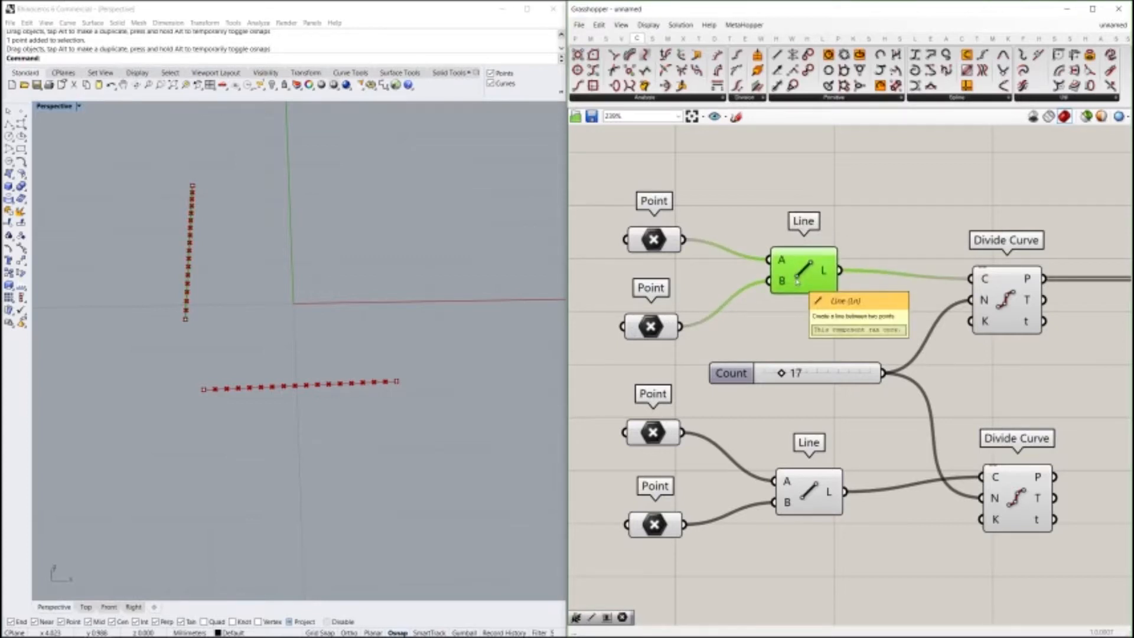
{"action": "right_click_drag", "start_coordinate": [768, 237], "coordinate": [666, 216]}
{"action": "right_click_drag", "start_coordinate": [938, 260], "coordinate": [680, 233]}
{"action": "left_click_drag", "start_coordinate": [889, 334], "coordinate": [871, 341]}
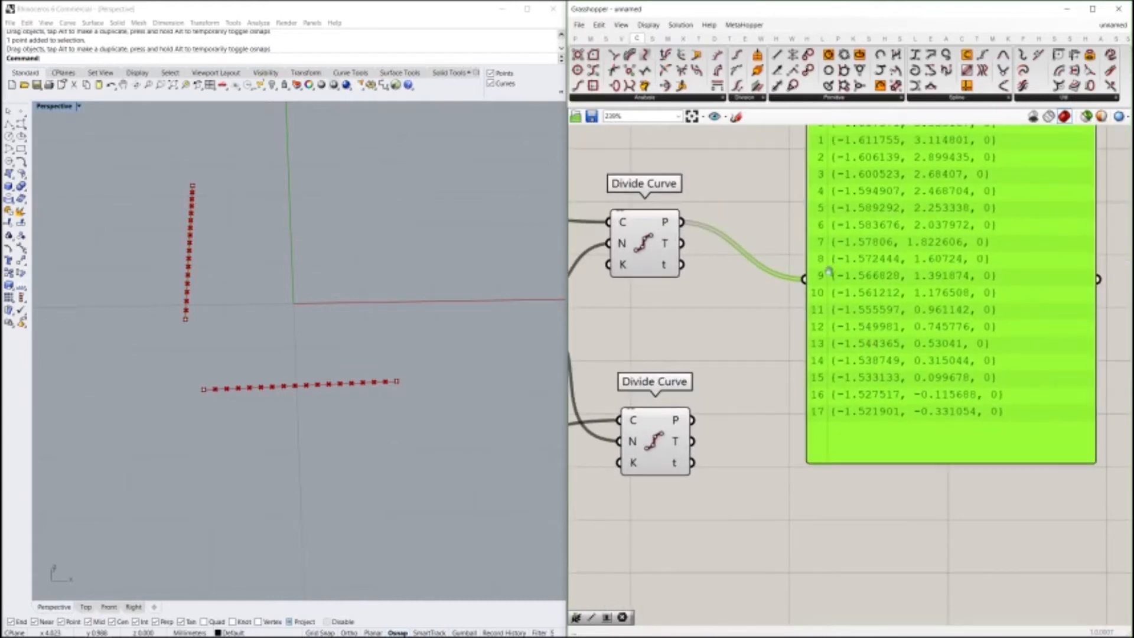
{"action": "right_click_drag", "start_coordinate": [829, 271], "coordinate": [809, 307]}
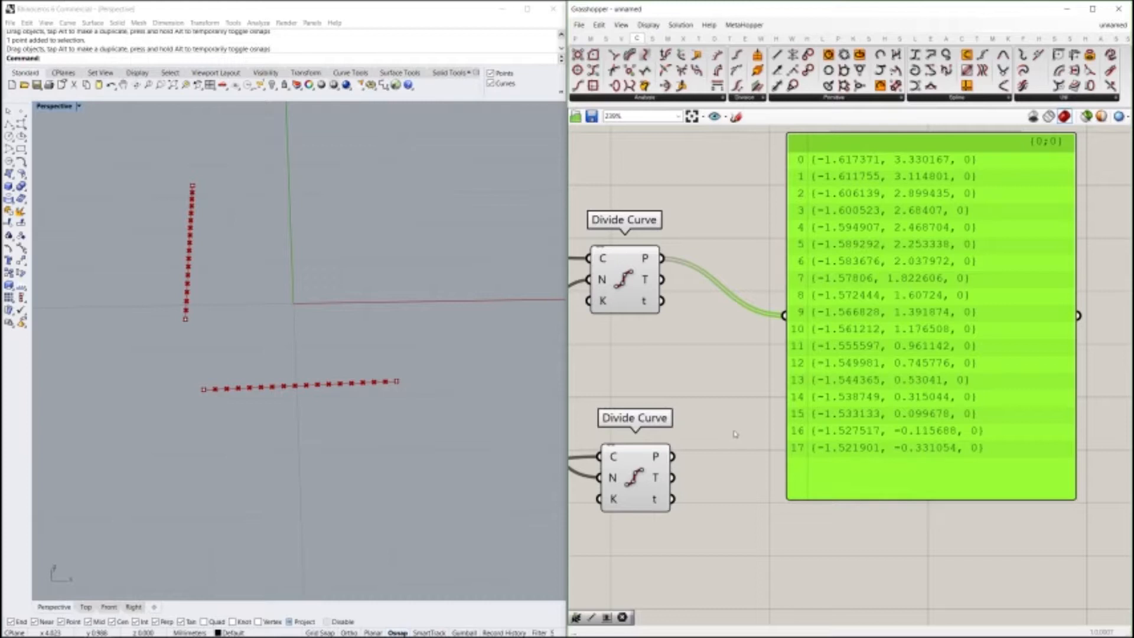
Step: Replace the panel's input with the lower Divide Curve's P output
{"action": "left_click_drag", "start_coordinate": [672, 456], "coordinate": [785, 315]}
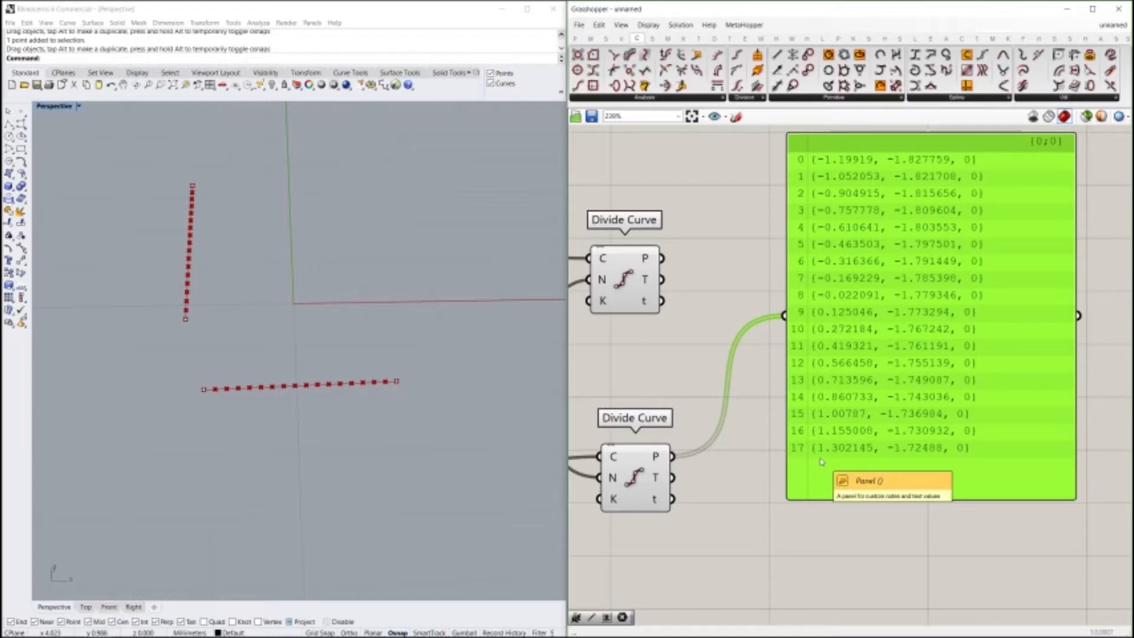
{"action": "left_click_drag", "start_coordinate": [850, 385], "coordinate": [838, 481]}
{"action": "right_click_drag", "start_coordinate": [838, 482], "coordinate": [834, 385]}
{"action": "left_click_drag", "start_coordinate": [834, 384], "coordinate": [838, 406]}
{"action": "scroll", "coordinate": [842, 387], "scroll_direction": "up", "scroll_amount": 1}
{"action": "scroll", "coordinate": [848, 385], "scroll_direction": "down", "scroll_amount": 2}
{"action": "right_click_drag", "start_coordinate": [842, 387], "coordinate": [787, 407]}
{"action": "scroll", "coordinate": [782, 405], "scroll_direction": "up", "scroll_amount": 1}
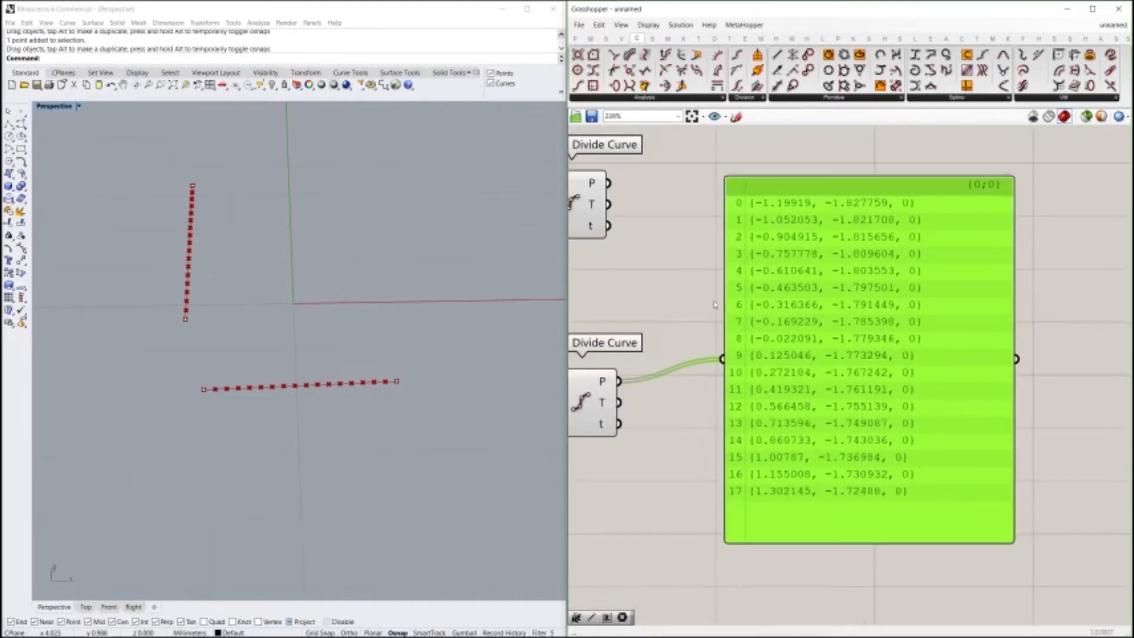
Step: Examine the lower curve's point indices and coordinates, and move the panel away to free space beside the Divide Curve components
{"action": "left_click", "coordinate": [714, 305]}
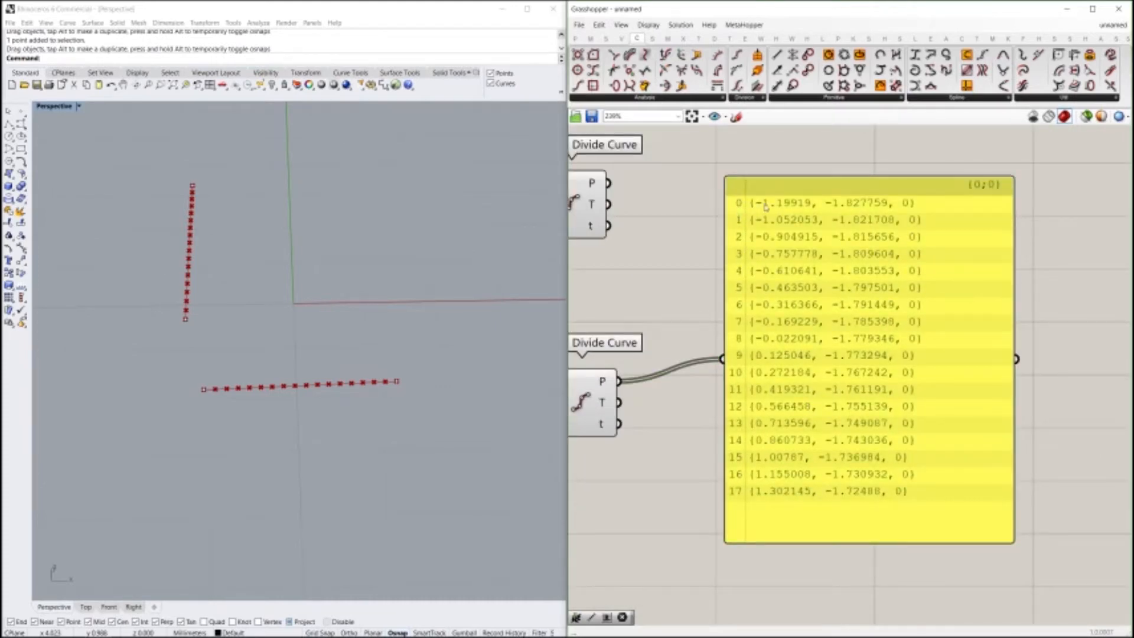
{"action": "left_click_drag", "start_coordinate": [761, 472], "coordinate": [763, 492]}
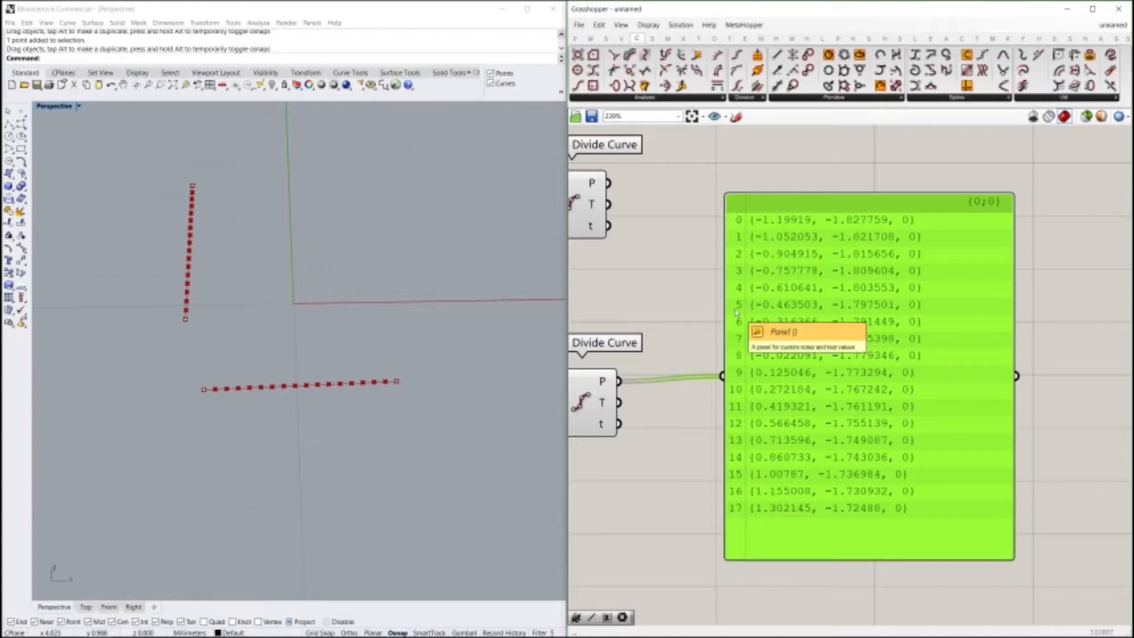
{"action": "left_click", "coordinate": [696, 331]}
{"action": "left_click_drag", "start_coordinate": [758, 269], "coordinate": [750, 273]}
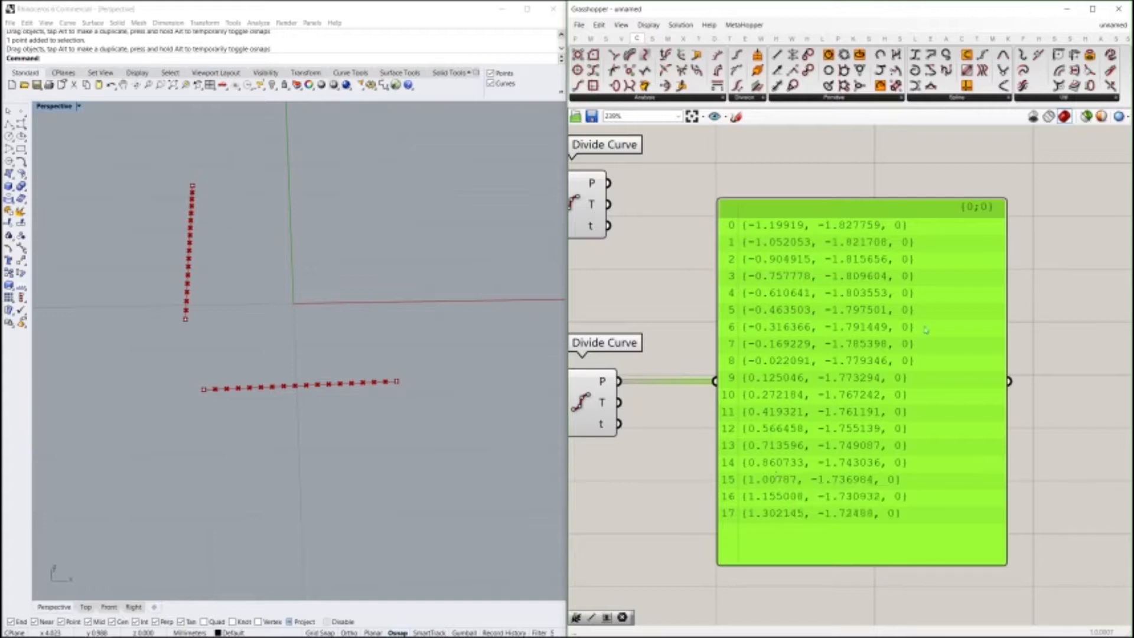
{"action": "right_click_drag", "start_coordinate": [766, 383], "coordinate": [846, 400]}
{"action": "scroll", "coordinate": [845, 379], "scroll_direction": "down", "scroll_amount": 2}
{"action": "left_click_drag", "start_coordinate": [845, 380], "coordinate": [895, 376]}
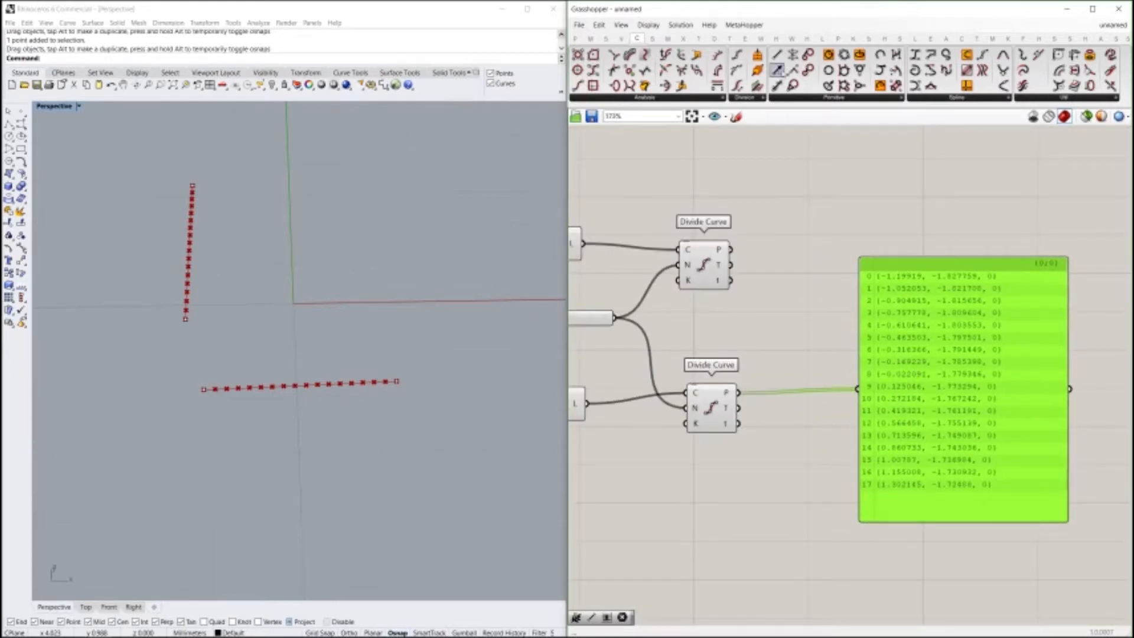
Step: Add a Line component, connecting the upper Divide Curve's P output to A and the lower one's P output to B
{"action": "left_click_drag", "start_coordinate": [776, 54], "coordinate": [949, 338]}
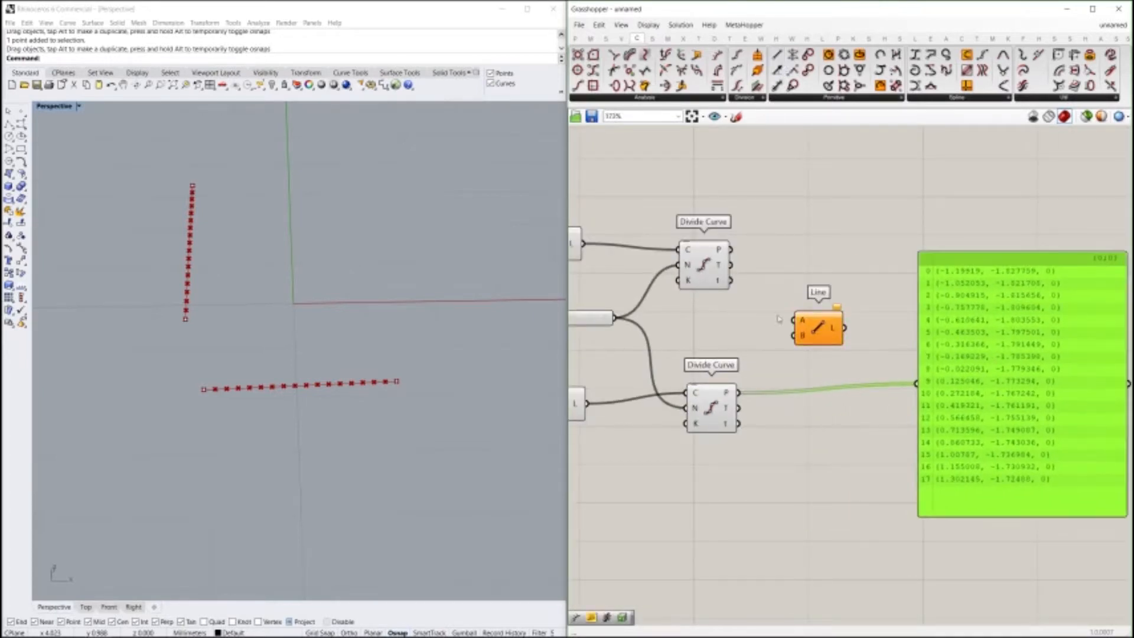
{"action": "right_click_drag", "start_coordinate": [780, 320], "coordinate": [797, 318]}
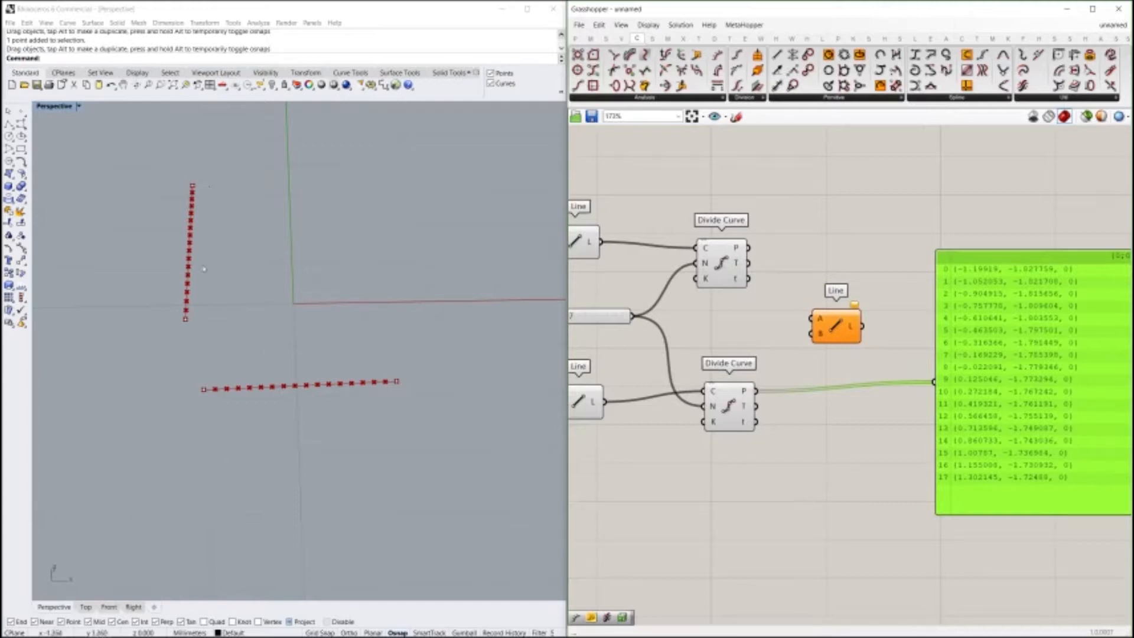
{"action": "left_click_drag", "start_coordinate": [752, 247], "coordinate": [821, 326]}
{"action": "left_click_drag", "start_coordinate": [756, 391], "coordinate": [810, 333]}
{"action": "right_click_drag", "start_coordinate": [793, 346], "coordinate": [751, 318]}
{"action": "scroll", "coordinate": [771, 340], "scroll_direction": "up", "scroll_amount": 1}
Step: Inspect the lines joining the two point sets in the Perspective view and highlight them through the new Line component
{"action": "mouse_move", "coordinate": [216, 417]}
{"action": "right_mouse_down"}
{"action": "mouse_move", "coordinate": [203, 385]}
{"action": "mouse_move", "coordinate": [217, 406]}
{"action": "right_mouse_up"}
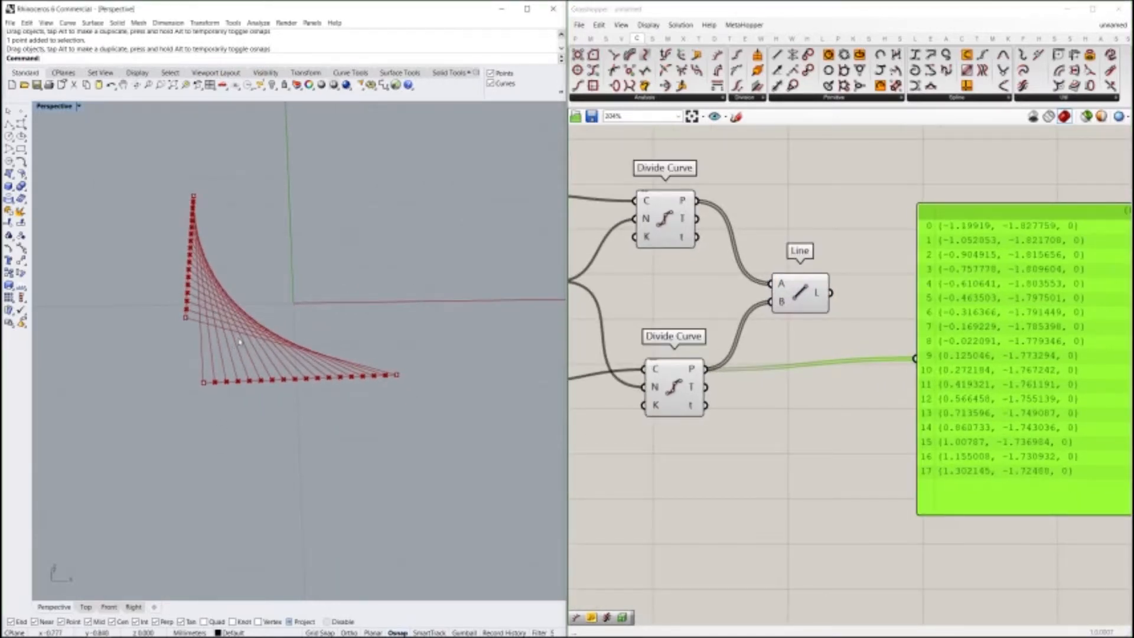
{"action": "right_click_drag", "start_coordinate": [258, 333], "coordinate": [256, 399]}
{"action": "right_click_drag", "start_coordinate": [255, 399], "coordinate": [255, 378]}
{"action": "scroll", "coordinate": [998, 337], "scroll_direction": "down", "scroll_amount": 1}
{"action": "right_click_drag", "start_coordinate": [998, 337], "coordinate": [929, 298]}
{"action": "scroll", "coordinate": [956, 254], "scroll_direction": "up", "scroll_amount": 1}
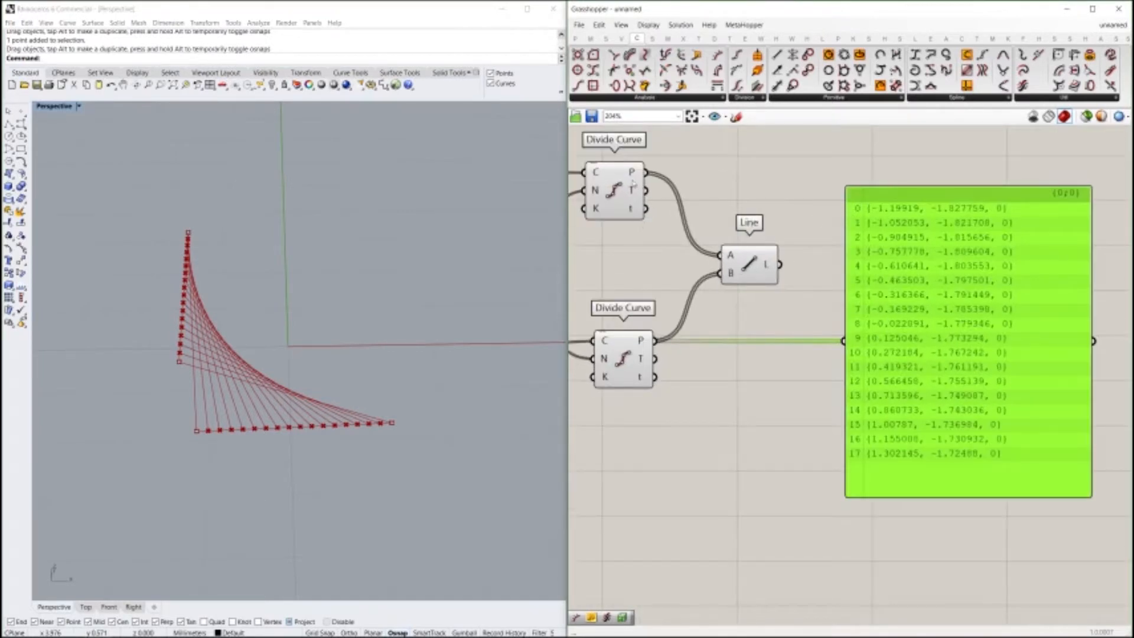
{"action": "mouse_move", "coordinate": [633, 172]}
{"action": "left_click_drag", "start_coordinate": [750, 279], "coordinate": [766, 292]}
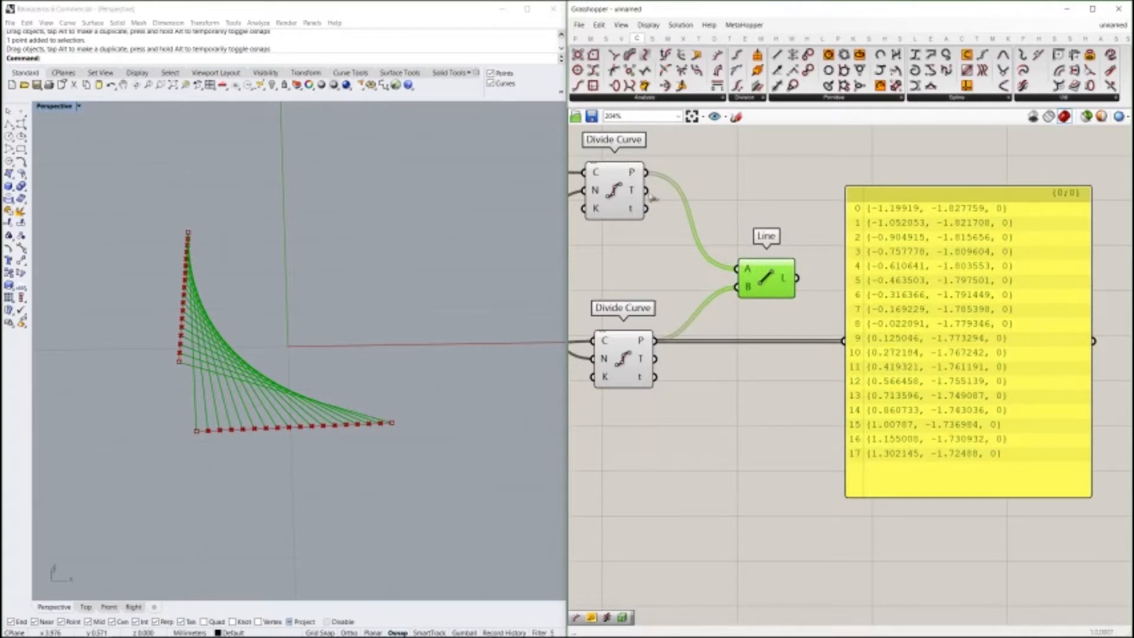
{"action": "mouse_move", "coordinate": [650, 344]}
{"action": "key", "text": "super"}
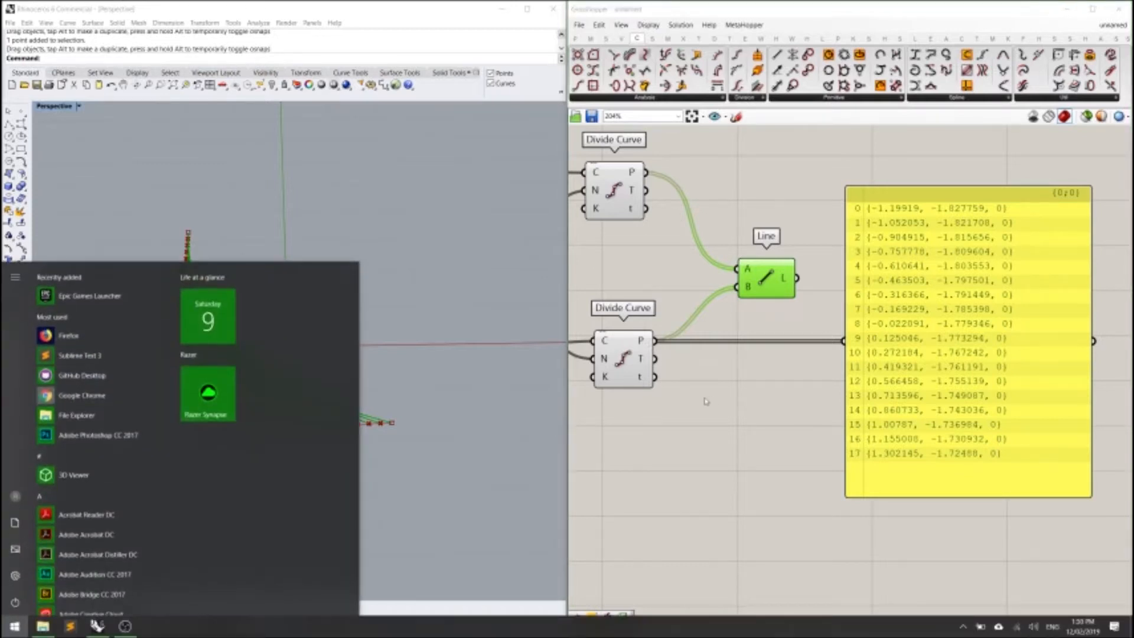
{"action": "key", "text": "super"}
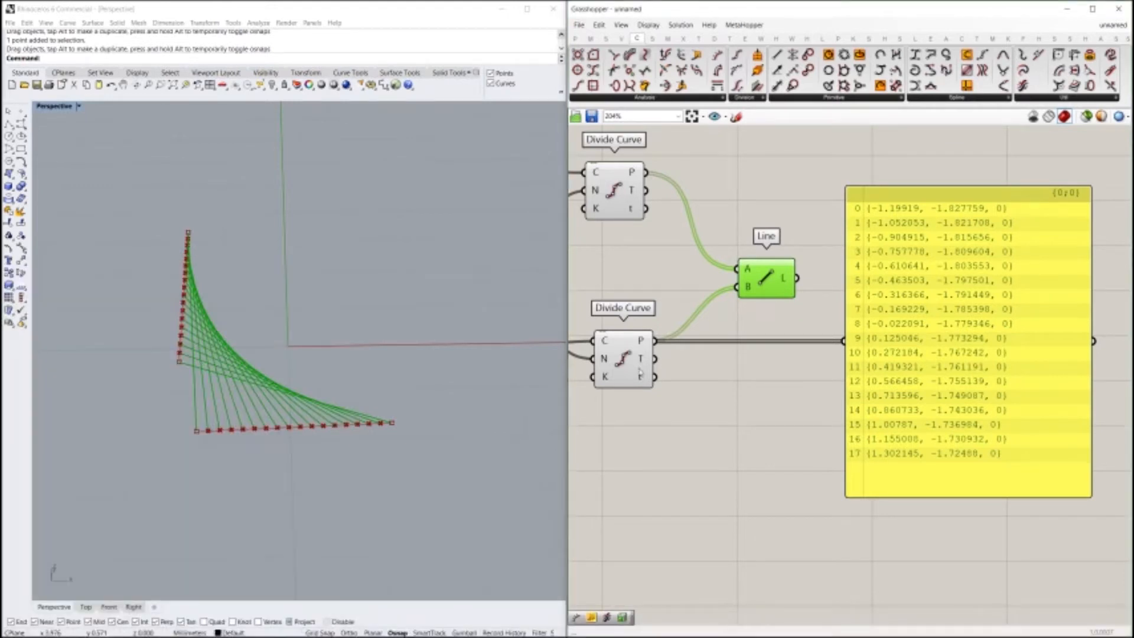
Step: Move both reference points of the lower curve up together so its near end sits close to the upper curve's lower end
{"action": "left_click", "coordinate": [236, 435]}
{"action": "scroll", "coordinate": [175, 295], "scroll_direction": "up", "scroll_amount": 3}
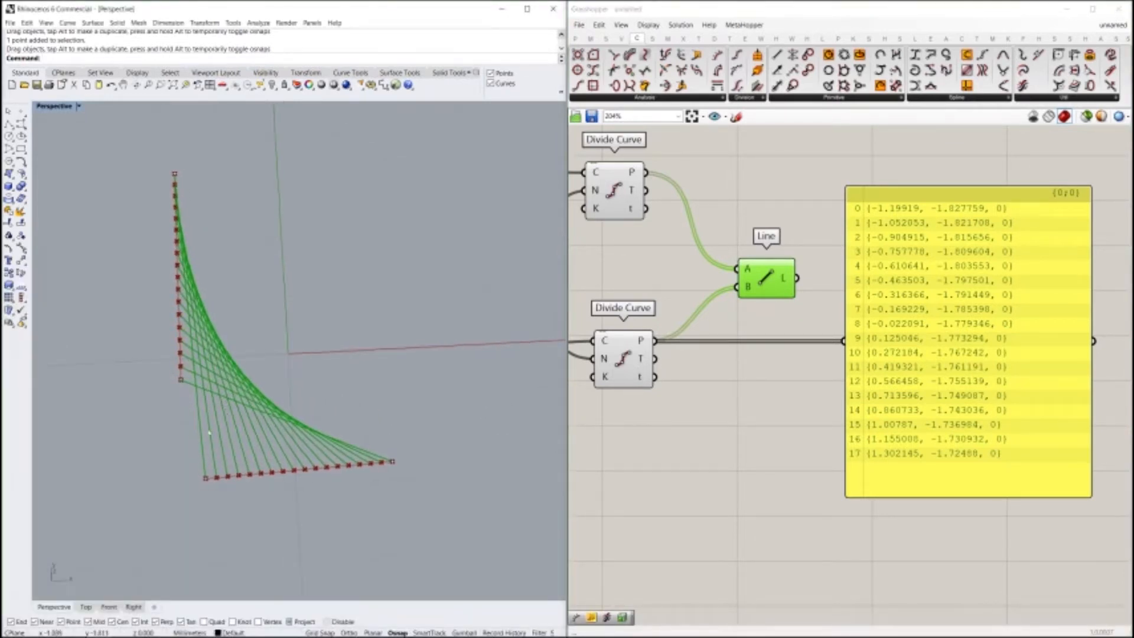
{"action": "left_click_drag", "start_coordinate": [165, 460], "coordinate": [553, 531]}
{"action": "left_click_drag", "start_coordinate": [210, 504], "coordinate": [190, 374]}
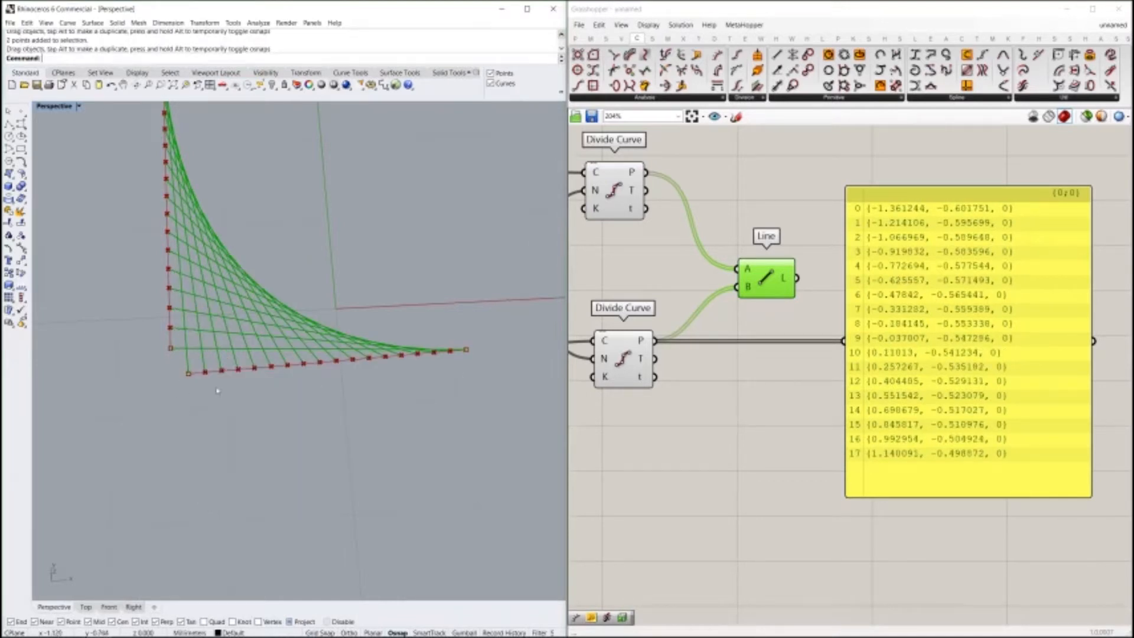
{"action": "right_click_drag", "start_coordinate": [184, 366], "coordinate": [176, 331]}
{"action": "scroll", "coordinate": [174, 331], "scroll_direction": "up", "scroll_amount": 6}
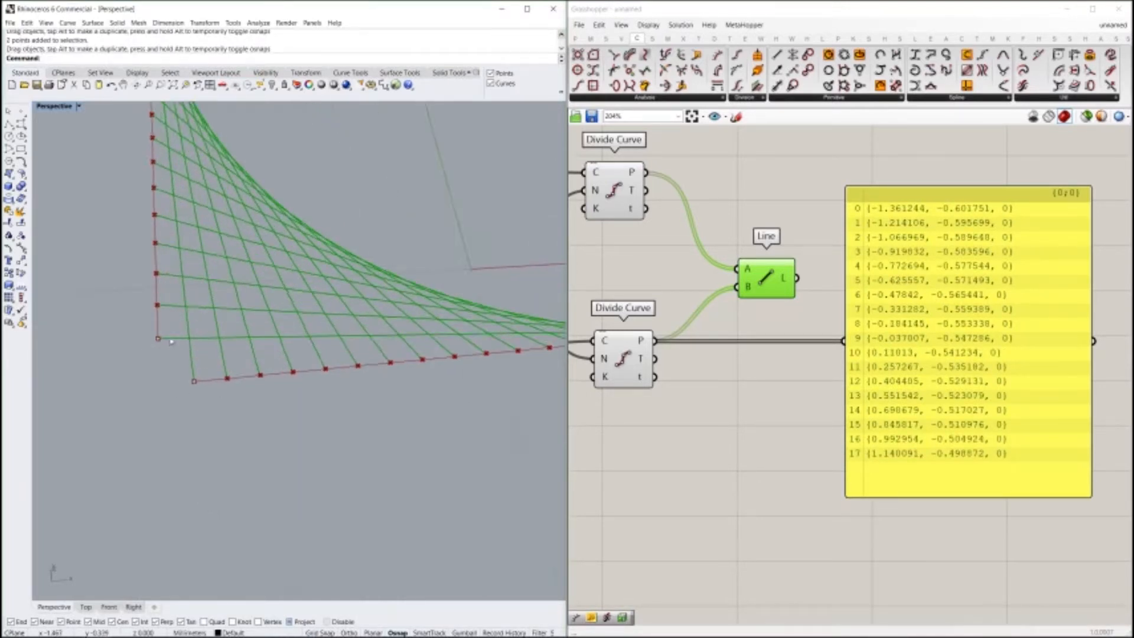
Step: Examine how the division points of the two curves are paired by the lines, highlighting the upper curve's two end points
{"action": "scroll", "coordinate": [174, 331], "scroll_direction": "down", "scroll_amount": 4}
{"action": "right_click_drag", "start_coordinate": [214, 297], "coordinate": [231, 411], "text": "shift"}
{"action": "left_click_drag", "start_coordinate": [131, 166], "coordinate": [211, 450]}
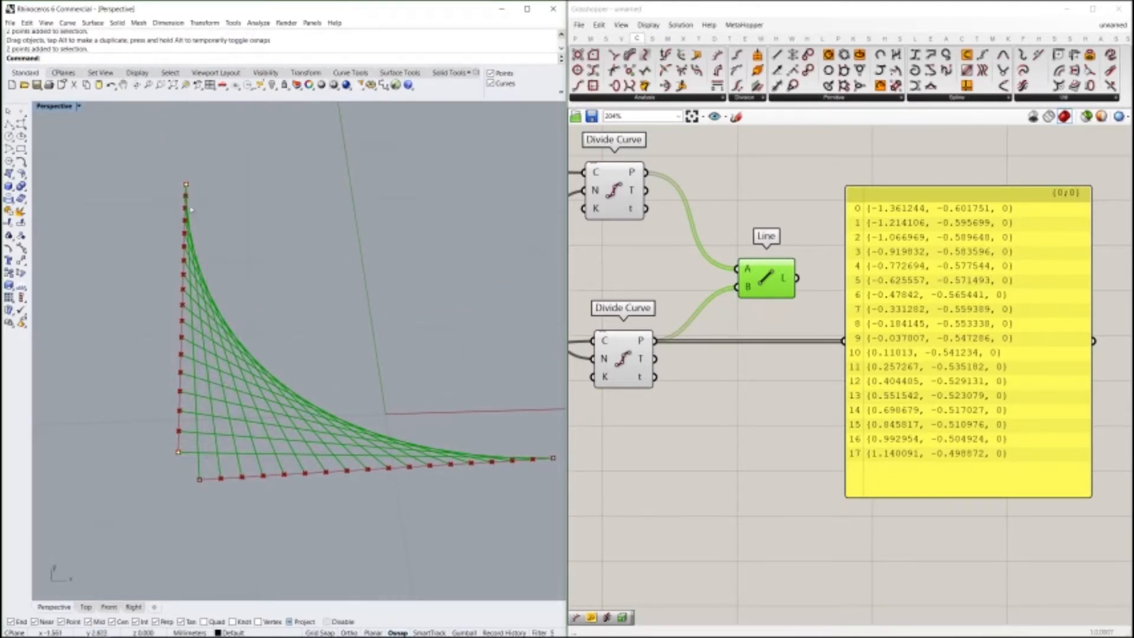
{"action": "left_click", "coordinate": [187, 185]}
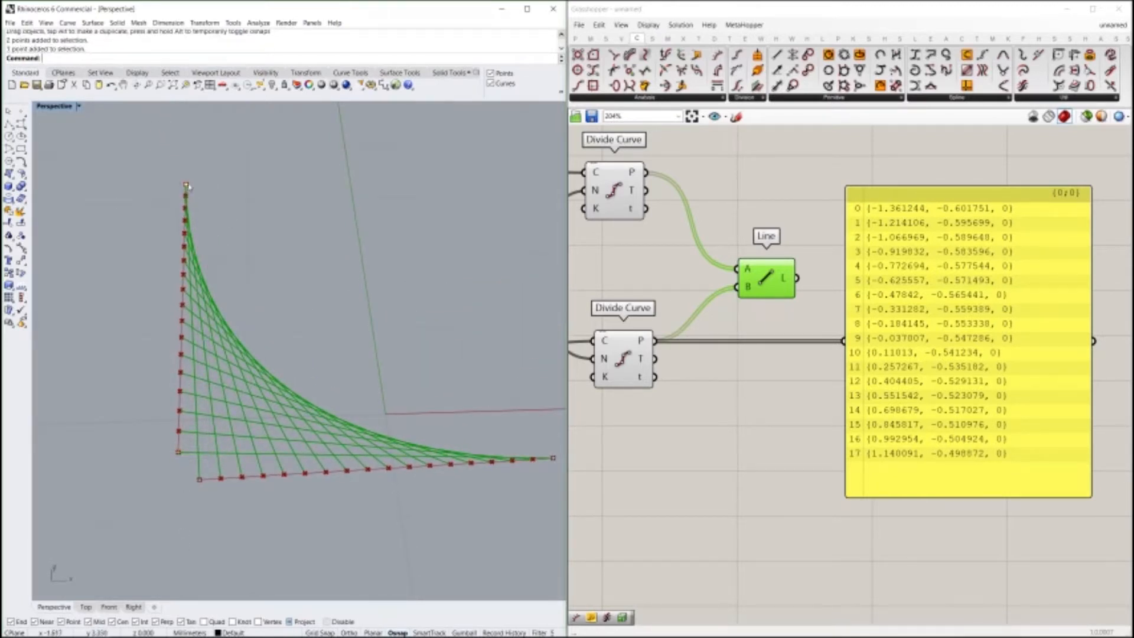
{"action": "left_click", "coordinate": [179, 454]}
{"action": "right_click_drag", "start_coordinate": [181, 459], "coordinate": [200, 326]}
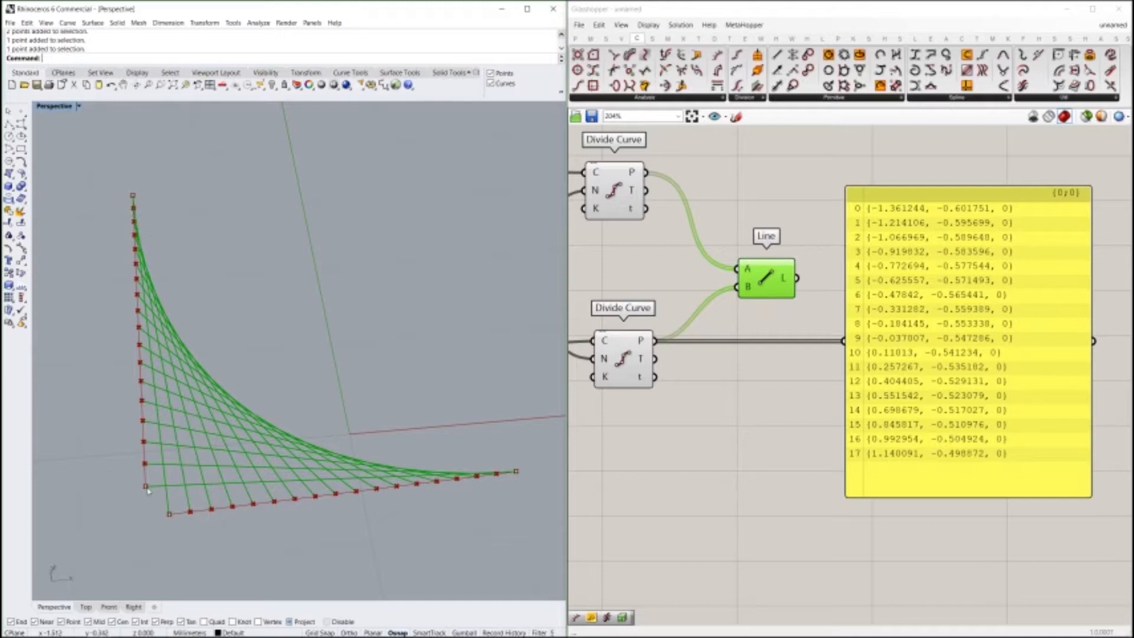
{"action": "right_click_drag", "start_coordinate": [201, 468], "coordinate": [157, 390]}
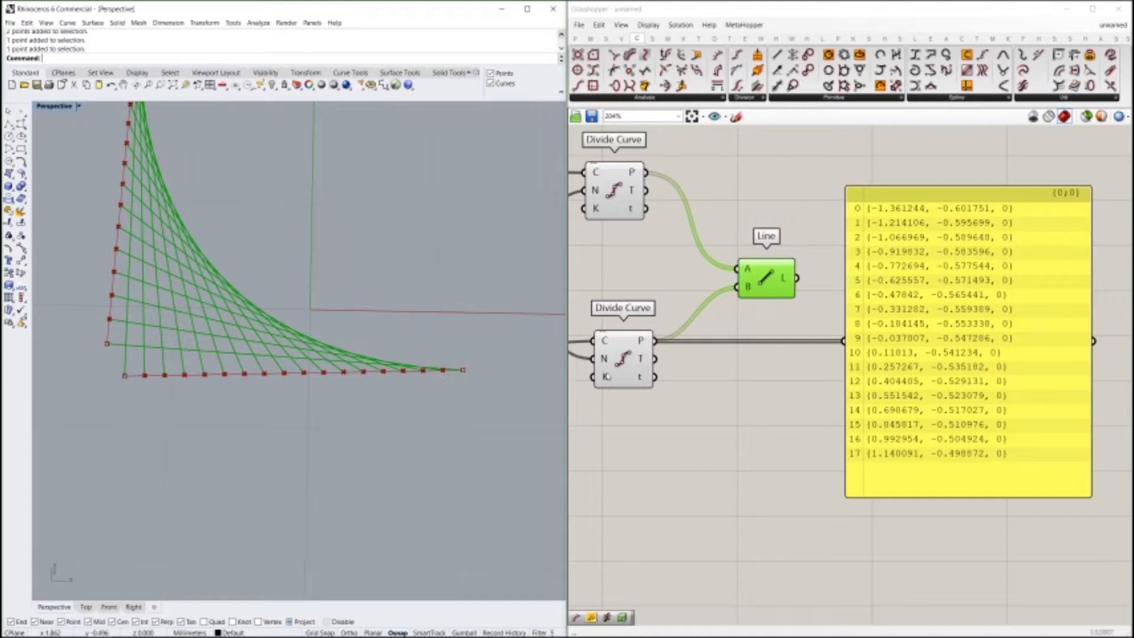
{"action": "scroll", "coordinate": [170, 376], "scroll_direction": "down", "scroll_amount": 3}
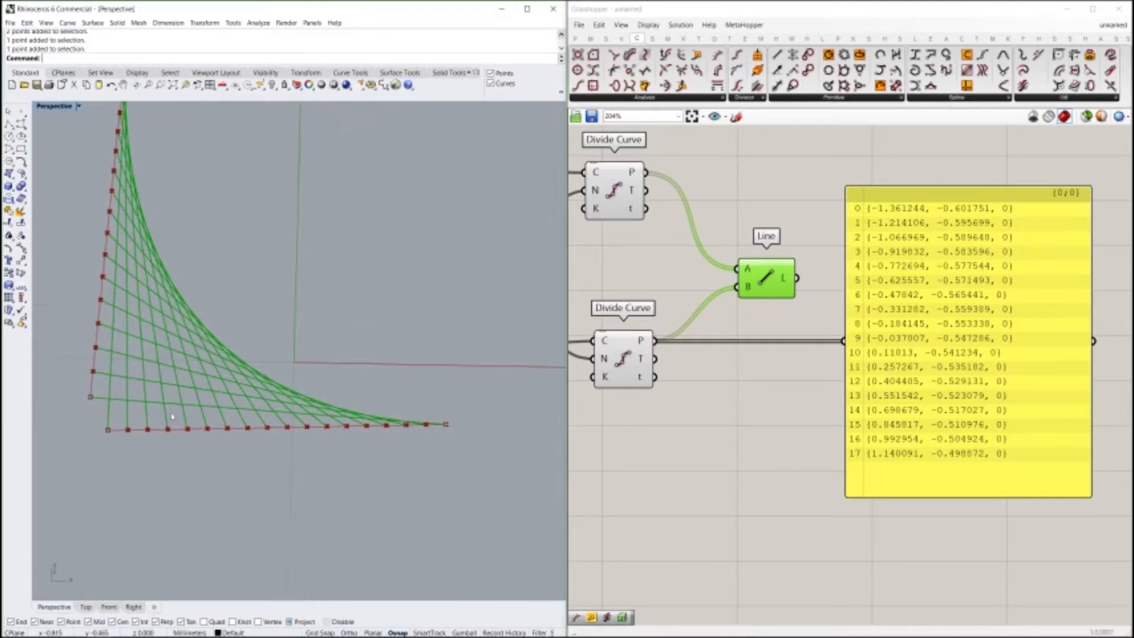
{"action": "right_click_drag", "start_coordinate": [170, 376], "coordinate": [177, 379]}
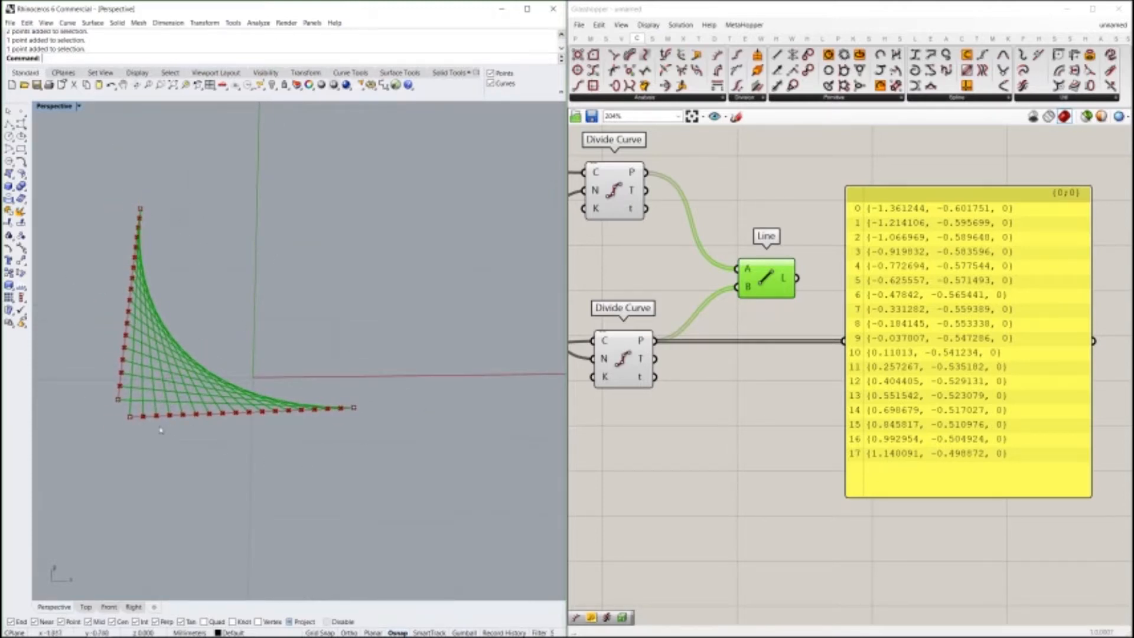
Step: Try swapping the lower curve's two end points by moving them past each other, and undo the moves
{"action": "mouse_move", "coordinate": [132, 418]}
{"action": "left_mouse_down"}
{"action": "mouse_move", "coordinate": [322, 382]}
{"action": "mouse_move", "coordinate": [535, 400]}
{"action": "mouse_move", "coordinate": [130, 417]}
{"action": "left_mouse_up"}
{"action": "left_click_drag", "start_coordinate": [354, 408], "coordinate": [316, 409]}
{"action": "left_click_drag", "start_coordinate": [134, 455], "coordinate": [145, 419]}
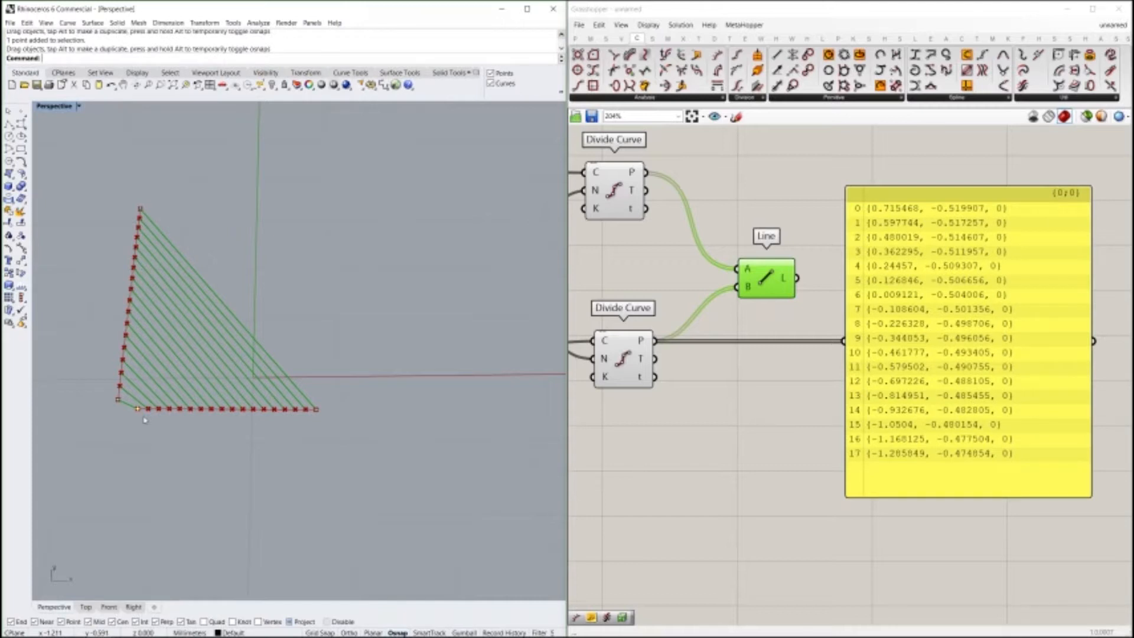
{"action": "key", "text": "ctrl+z"}
{"action": "key", "text": "ctrl+z"}
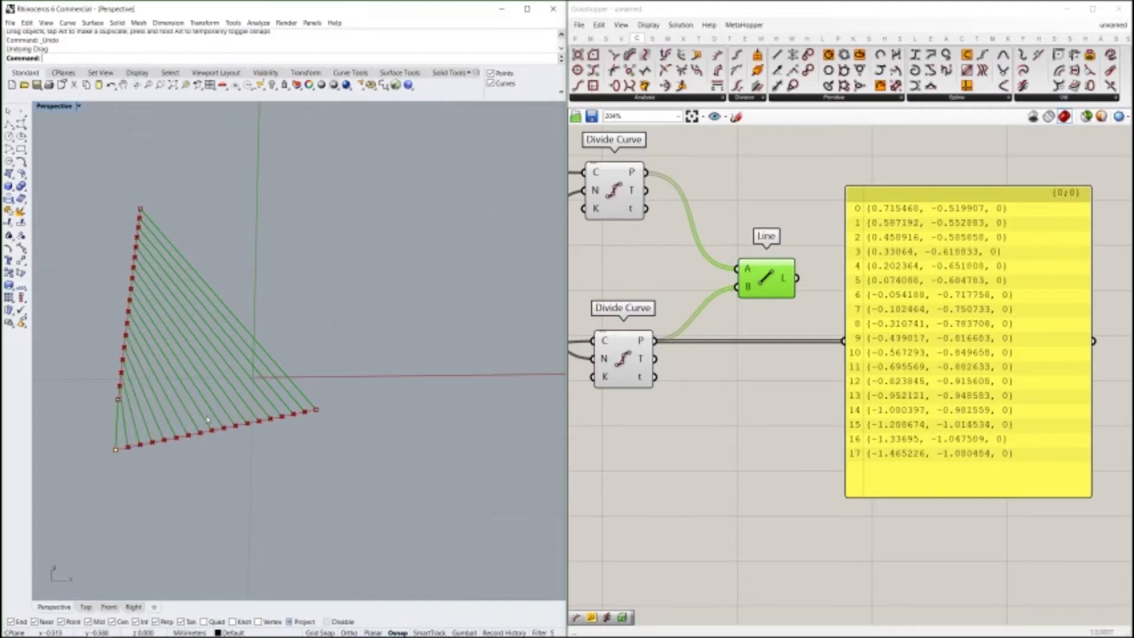
{"action": "key", "text": "ctrl+z"}
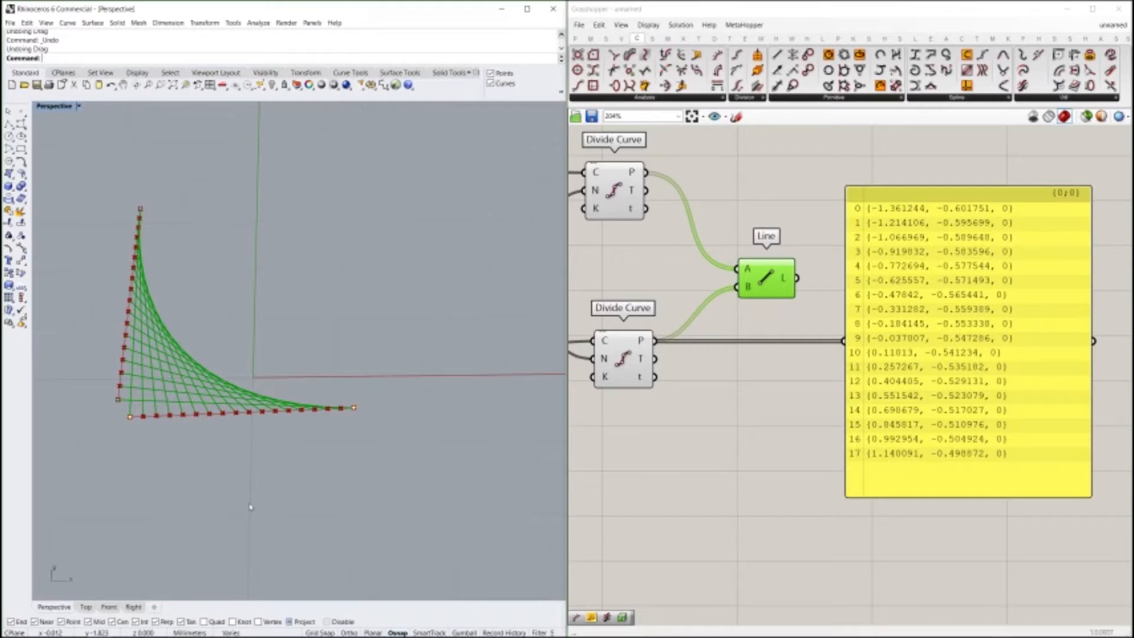
Step: Set the Count slider feeding both Divide Curve components to 60
{"action": "right_click_drag", "start_coordinate": [204, 409], "coordinate": [307, 351]}
{"action": "right_click_drag", "start_coordinate": [839, 256], "coordinate": [885, 274]}
{"action": "scroll", "coordinate": [886, 274], "scroll_direction": "down", "scroll_amount": 3}
{"action": "right_click_drag", "start_coordinate": [620, 291], "coordinate": [732, 314]}
{"action": "scroll", "coordinate": [732, 310], "scroll_direction": "up", "scroll_amount": 2}
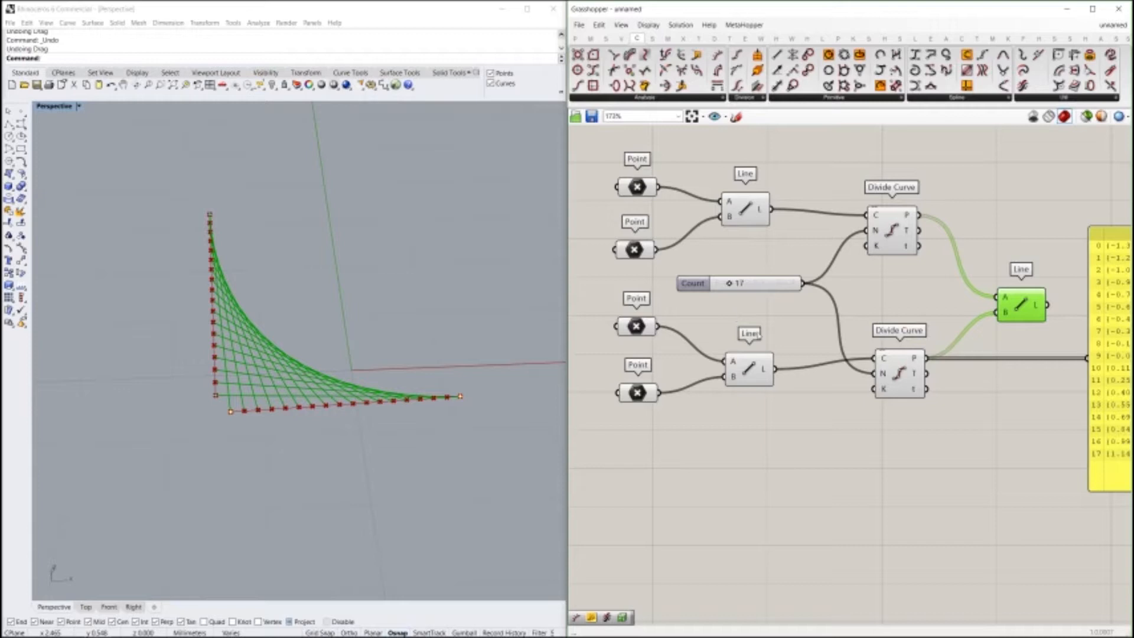
{"action": "scroll", "coordinate": [716, 297], "scroll_direction": "up", "scroll_amount": 3}
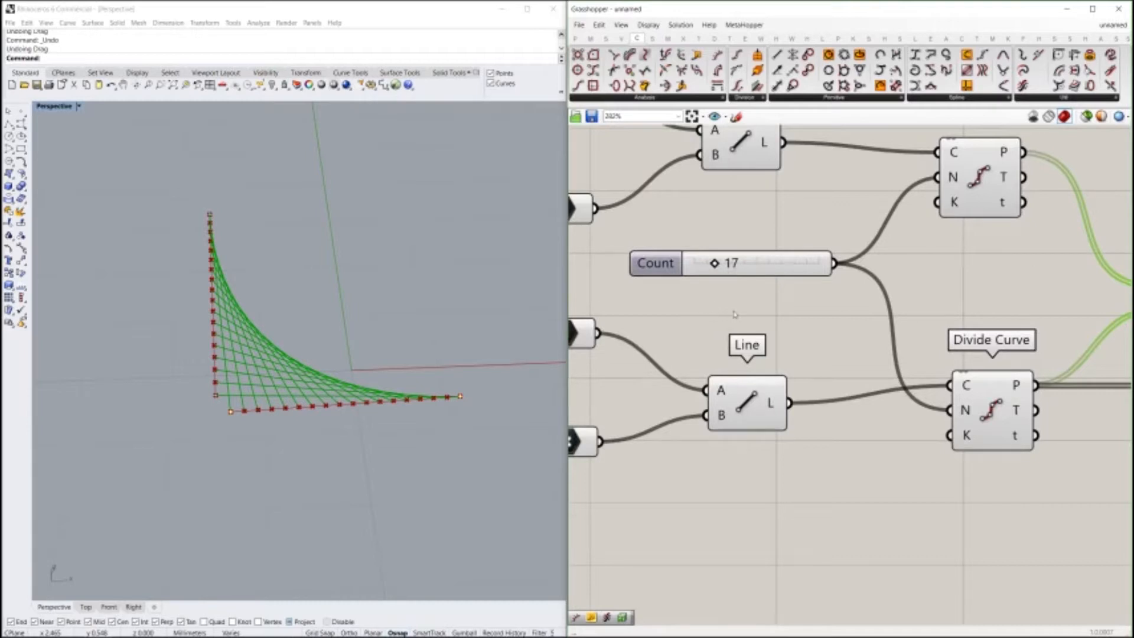
{"action": "left_click_drag", "start_coordinate": [714, 263], "coordinate": [765, 268]}
{"action": "scroll", "coordinate": [767, 289], "scroll_direction": "down", "scroll_amount": 3}
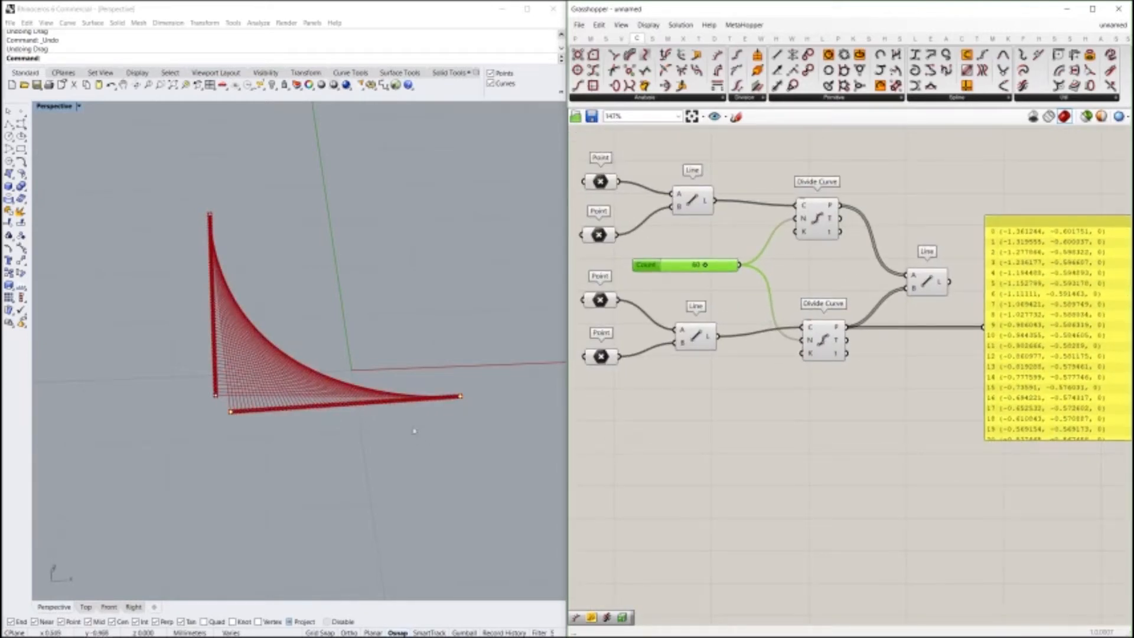
Step: Reposition the reference points of both curves in the Perspective view to stretch the line pattern wider
{"action": "left_click_drag", "start_coordinate": [461, 396], "coordinate": [496, 460]}
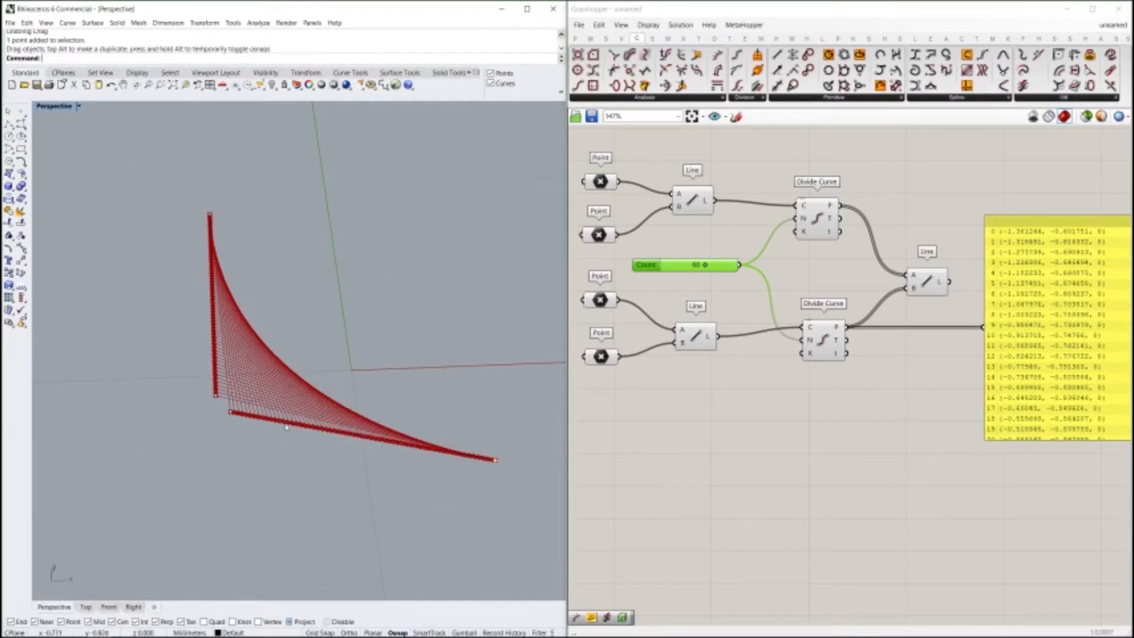
{"action": "left_click_drag", "start_coordinate": [214, 390], "coordinate": [181, 437]}
{"action": "left_click_drag", "start_coordinate": [210, 215], "coordinate": [155, 215]}
{"action": "right_click_drag", "start_coordinate": [236, 349], "coordinate": [240, 426]}
{"action": "scroll", "coordinate": [240, 427], "scroll_direction": "up", "scroll_amount": 4}
{"action": "scroll", "coordinate": [733, 289], "scroll_direction": "up", "scroll_amount": 2}
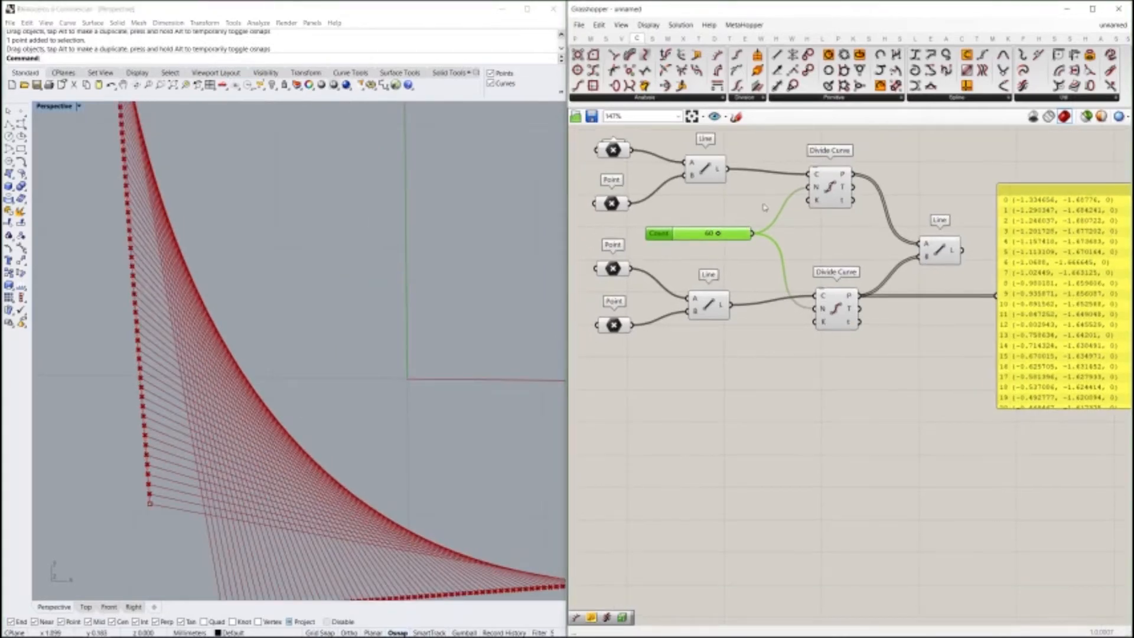
Step: Swap the positions of the lower curve's two end points in the Perspective view to reverse the curve's direction
{"action": "left_click_drag", "start_coordinate": [657, 209], "coordinate": [651, 204]}
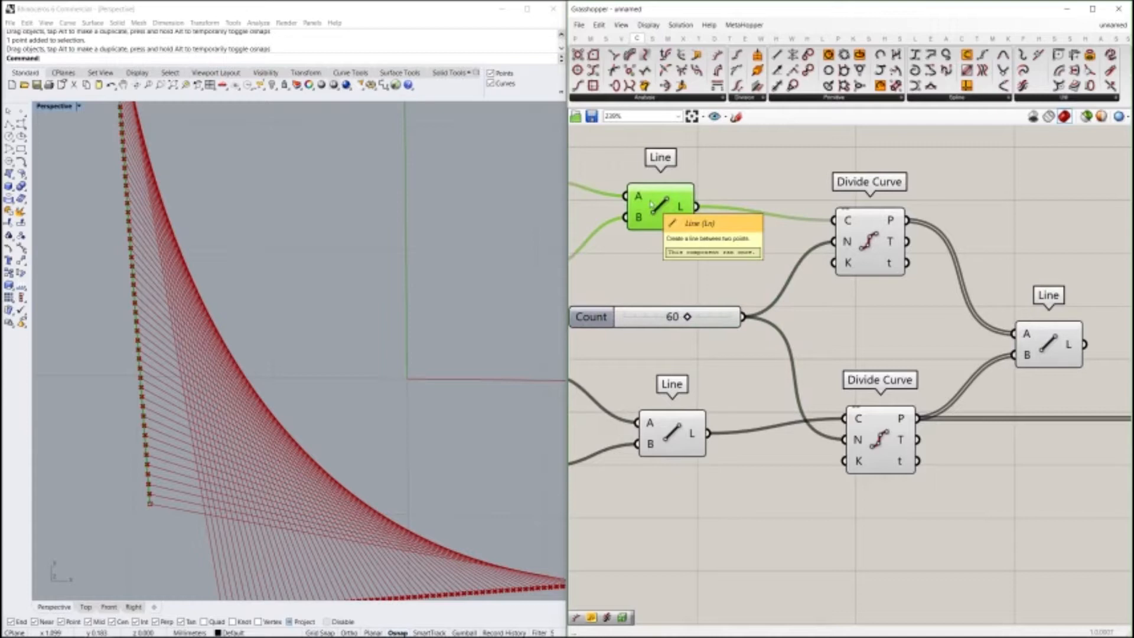
{"action": "right_click_drag", "start_coordinate": [360, 408], "coordinate": [330, 372]}
{"action": "scroll", "coordinate": [201, 460], "scroll_direction": "down", "scroll_amount": 5}
{"action": "right_click_drag", "start_coordinate": [199, 481], "coordinate": [224, 502]}
{"action": "left_click_drag", "start_coordinate": [200, 498], "coordinate": [434, 453]}
{"action": "left_click_drag", "start_coordinate": [404, 495], "coordinate": [164, 466]}
{"action": "right_click_drag", "start_coordinate": [399, 463], "coordinate": [259, 433]}
{"action": "scroll", "coordinate": [284, 377], "scroll_direction": "up", "scroll_amount": 5}
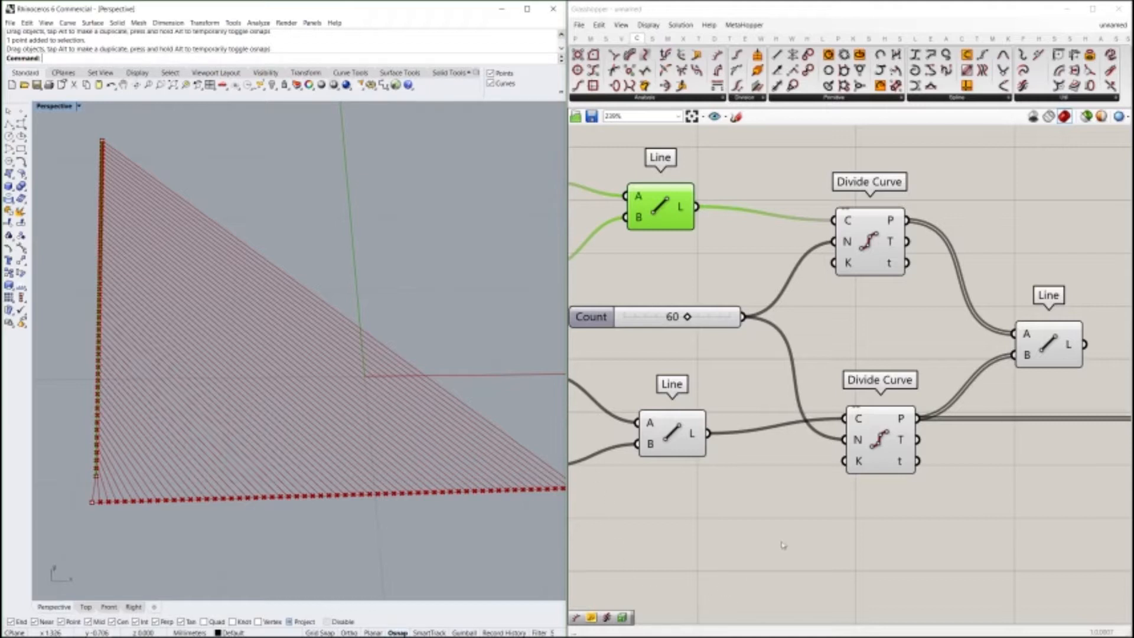
Step: Add a Flip Curve component between the lower Line's L output and the lower Divide Curve's C input
{"action": "right_click_drag", "start_coordinate": [1014, 447], "coordinate": [1008, 312]}
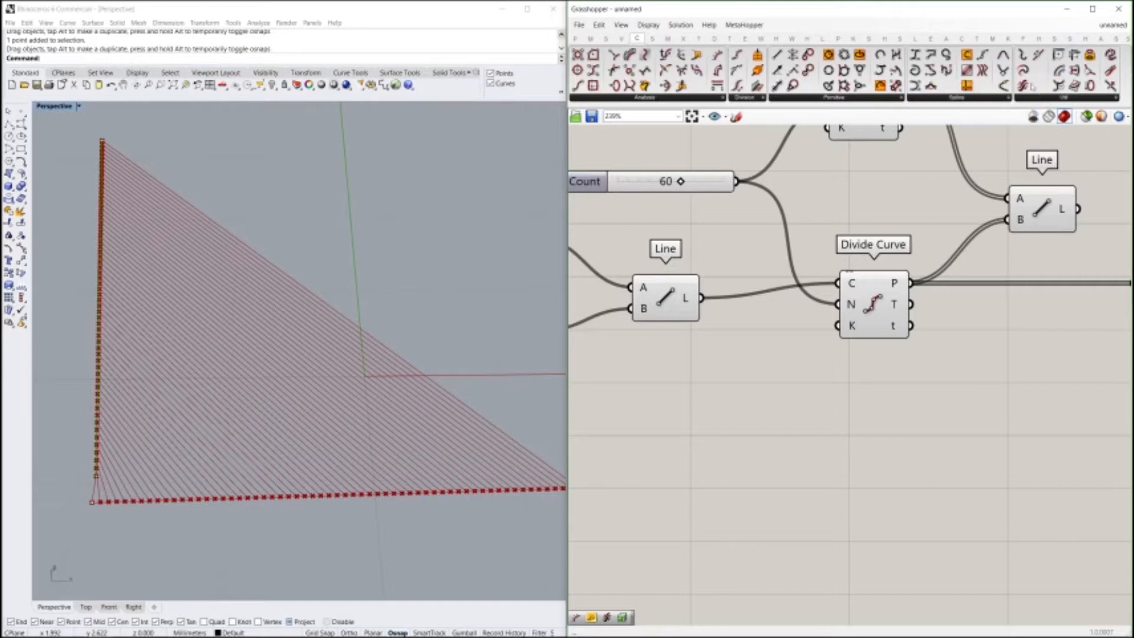
{"action": "left_click_drag", "start_coordinate": [1031, 87], "coordinate": [740, 388]}
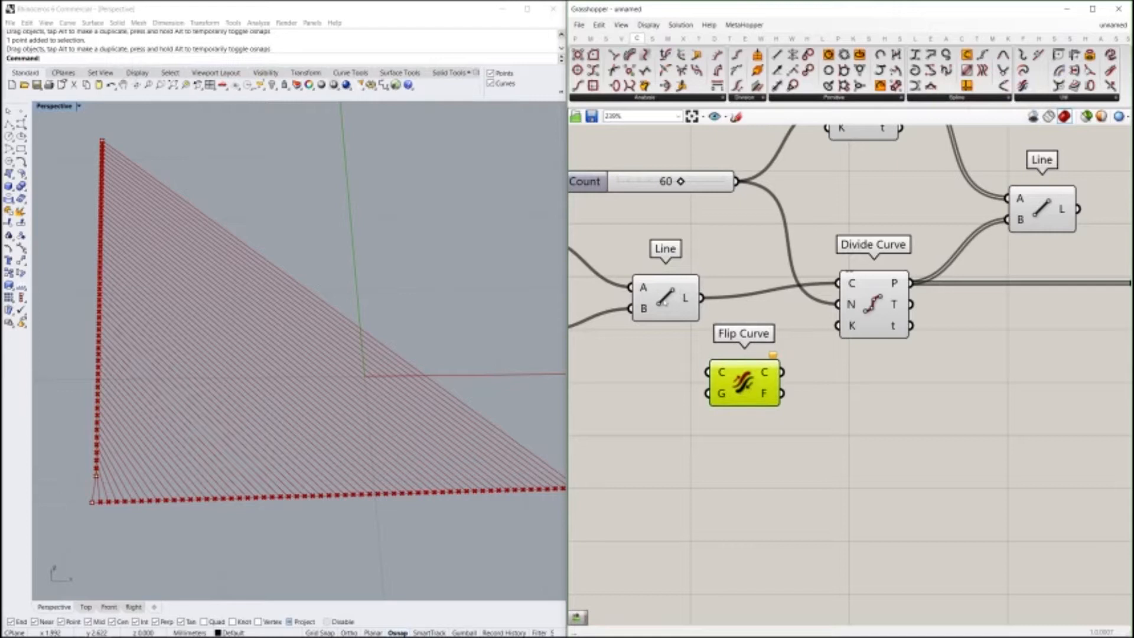
{"action": "left_click_drag", "start_coordinate": [659, 302], "coordinate": [709, 370]}
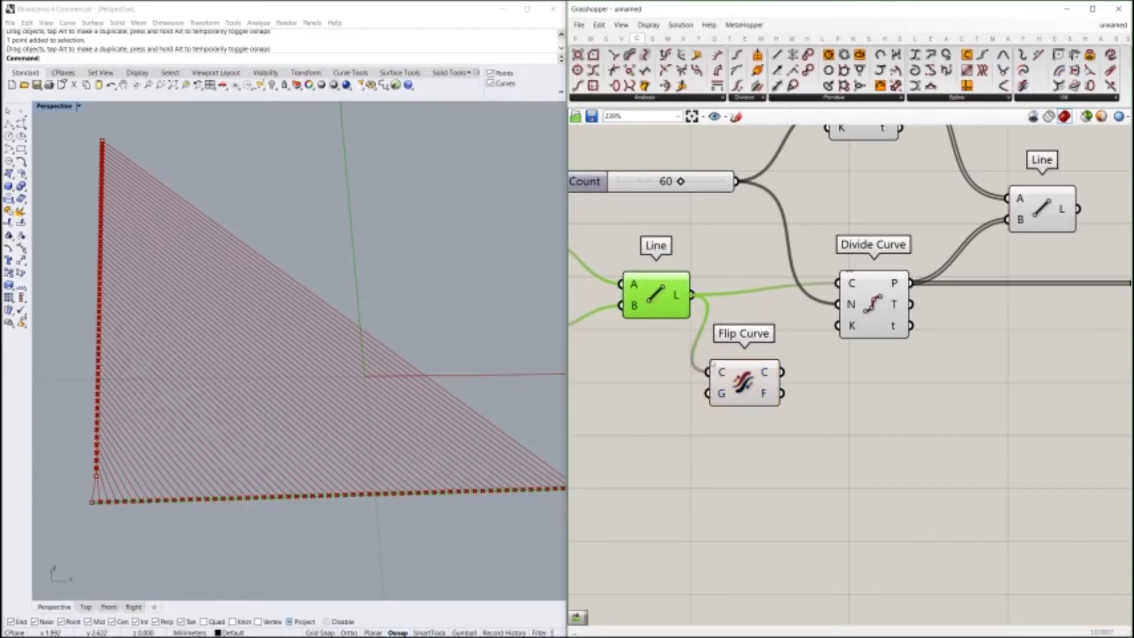
{"action": "left_click_drag", "start_coordinate": [782, 372], "coordinate": [838, 283]}
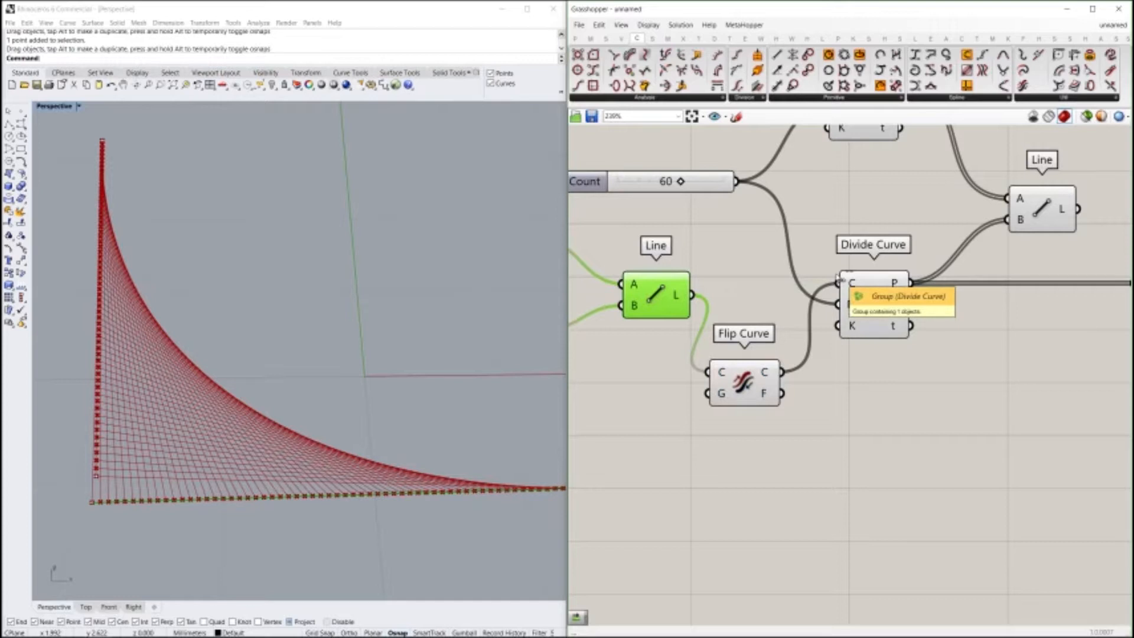
Step: Wire the lower Line's L output directly into the lower Divide Curve's C input and delete the Flip Curve component
{"action": "left_click_drag", "start_coordinate": [692, 294], "coordinate": [841, 285], "text": "shift"}
{"action": "left_click", "coordinate": [755, 384]}
{"action": "key", "text": "Delete"}
Step: Move both Divide Curve components closer to their Line components to free space before the connecting Line
{"action": "right_click_drag", "start_coordinate": [875, 315], "coordinate": [832, 311]}
{"action": "left_click_drag", "start_coordinate": [832, 309], "coordinate": [757, 306]}
{"action": "right_click_drag", "start_coordinate": [765, 290], "coordinate": [763, 351]}
{"action": "left_click_drag", "start_coordinate": [806, 166], "coordinate": [720, 166]}
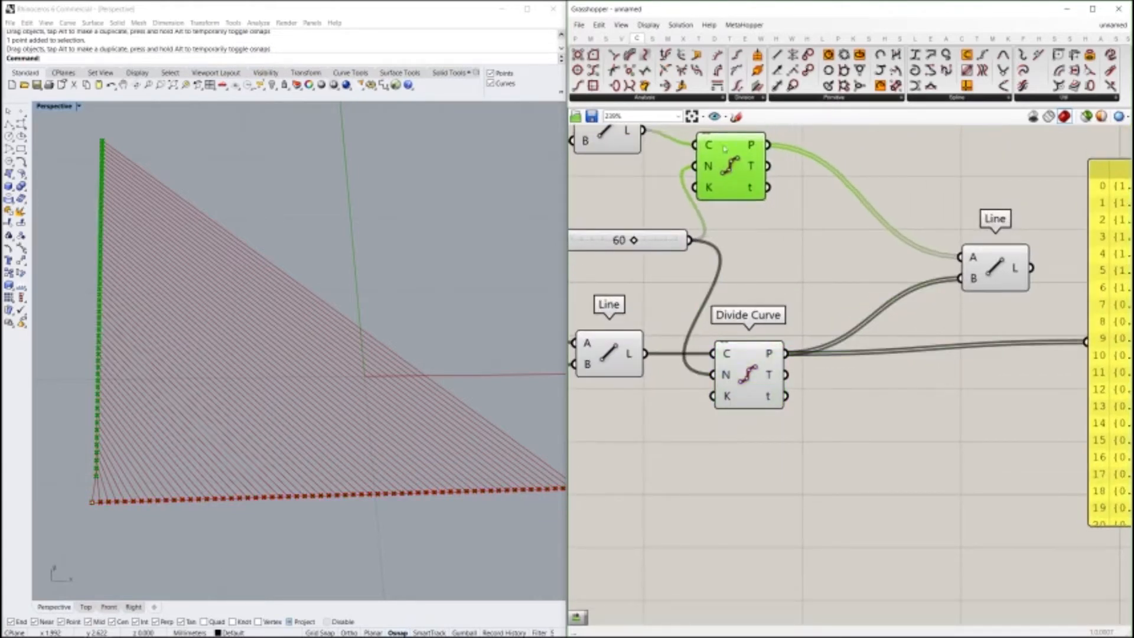
Step: Add a Reverse List component between the lower Divide Curve's P output and the connecting Line's B input
{"action": "left_click", "coordinate": [606, 39]}
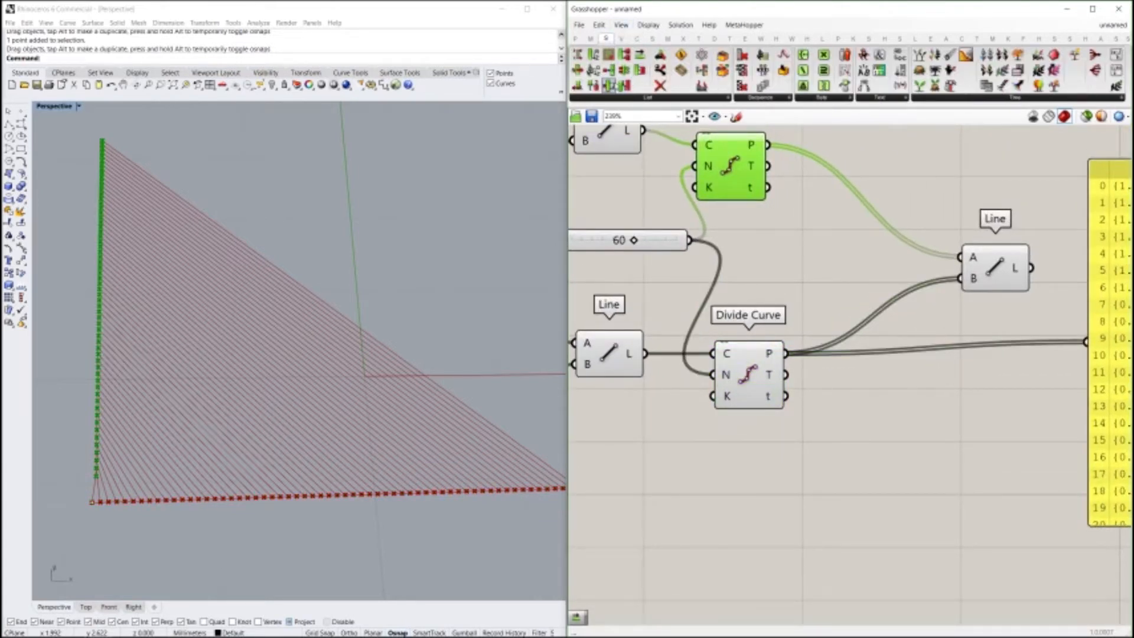
{"action": "left_click", "coordinate": [625, 99]}
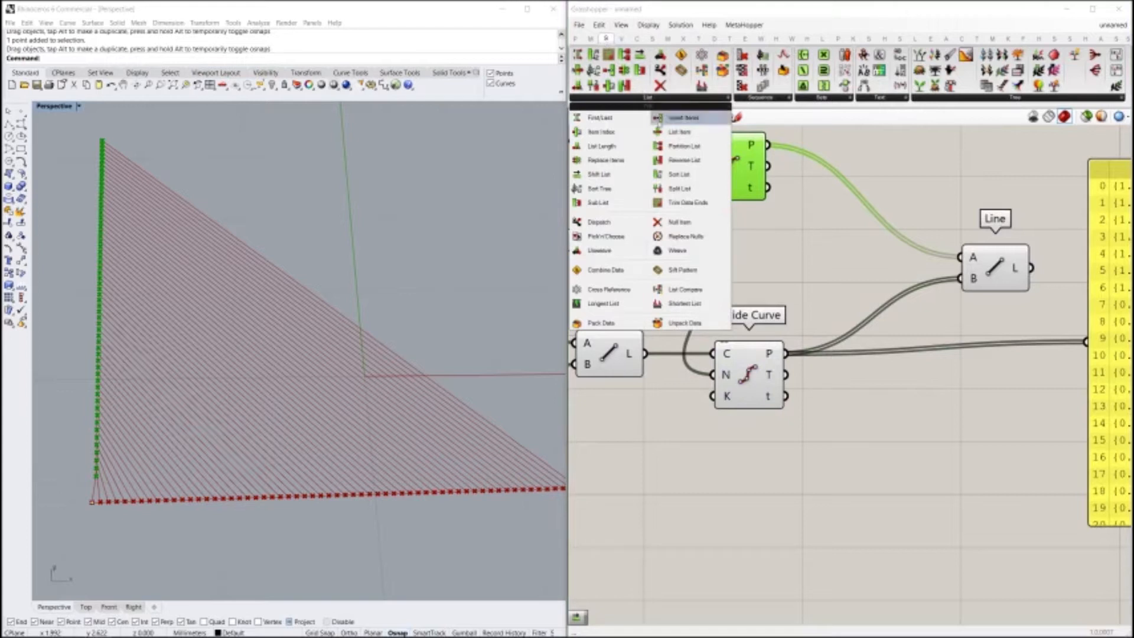
{"action": "left_click", "coordinate": [684, 160]}
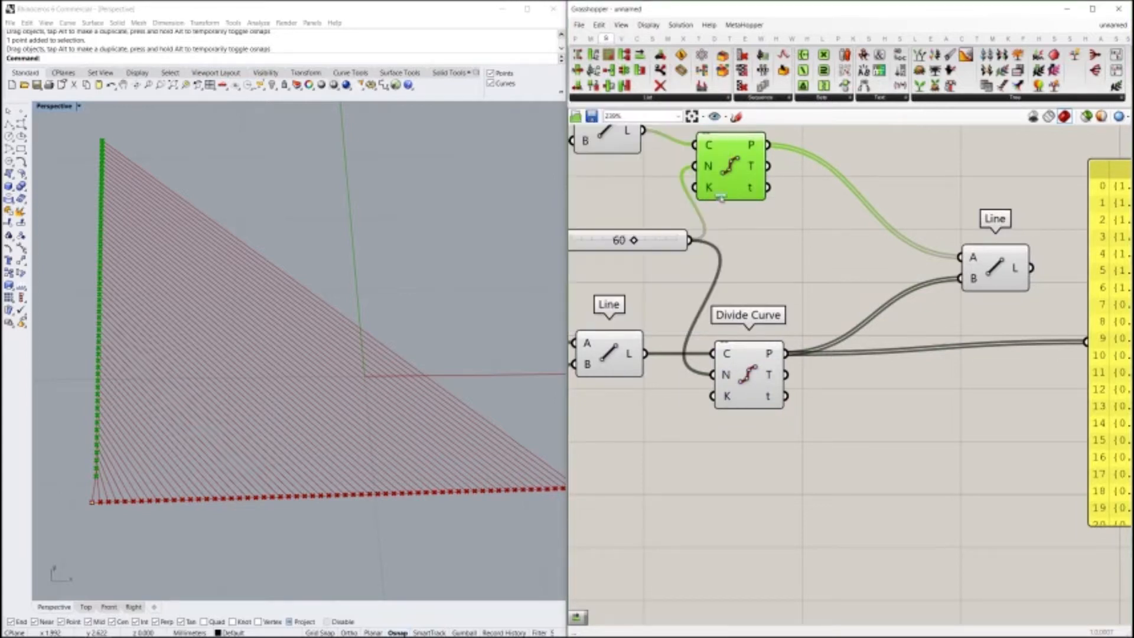
{"action": "left_click", "coordinate": [856, 347]}
{"action": "left_click_drag", "start_coordinate": [876, 359], "coordinate": [873, 403]}
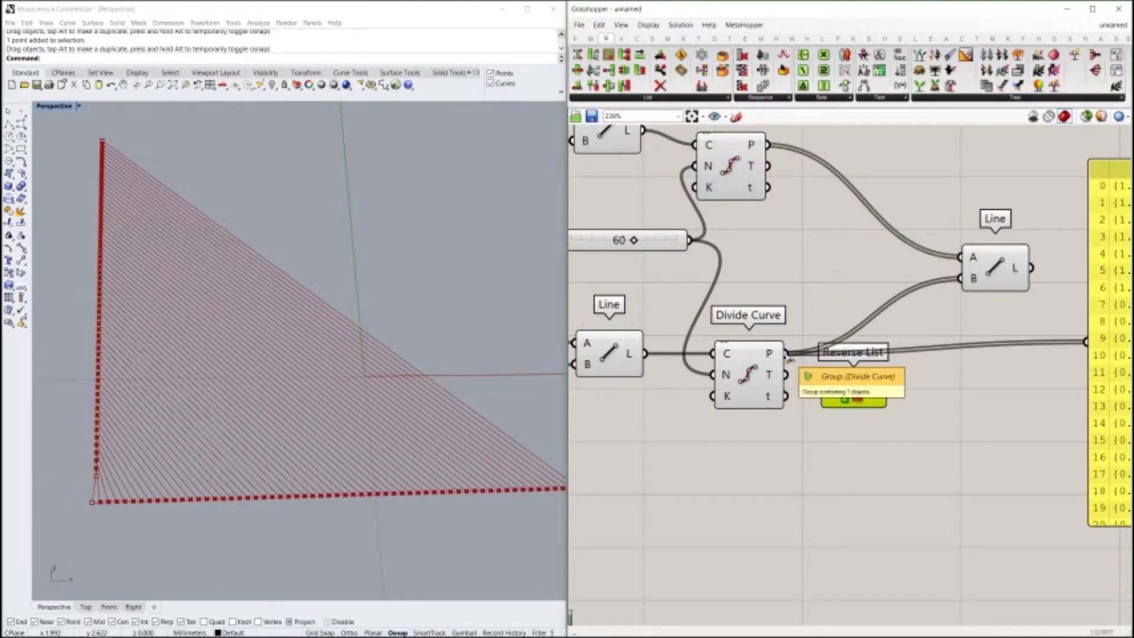
{"action": "left_click_drag", "start_coordinate": [788, 355], "coordinate": [820, 393]}
{"action": "left_click_drag", "start_coordinate": [889, 393], "coordinate": [967, 285]}
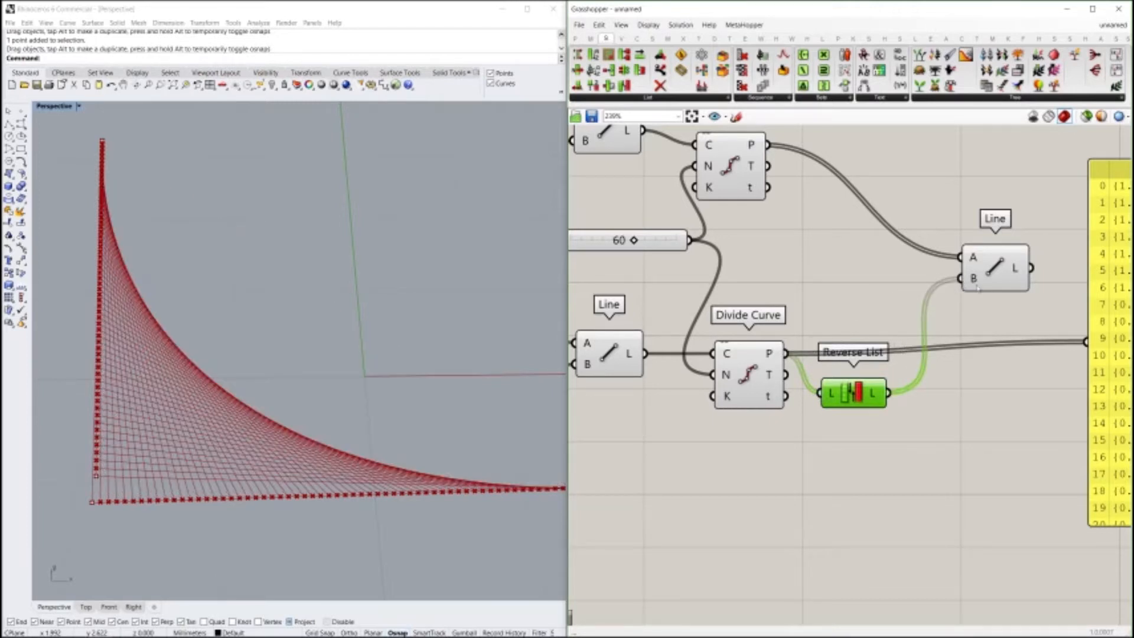
Step: Shift the connecting Line component away from the Divide Curves and align Reverse List beside the lower Divide Curve
{"action": "mouse_move", "coordinate": [977, 287]}
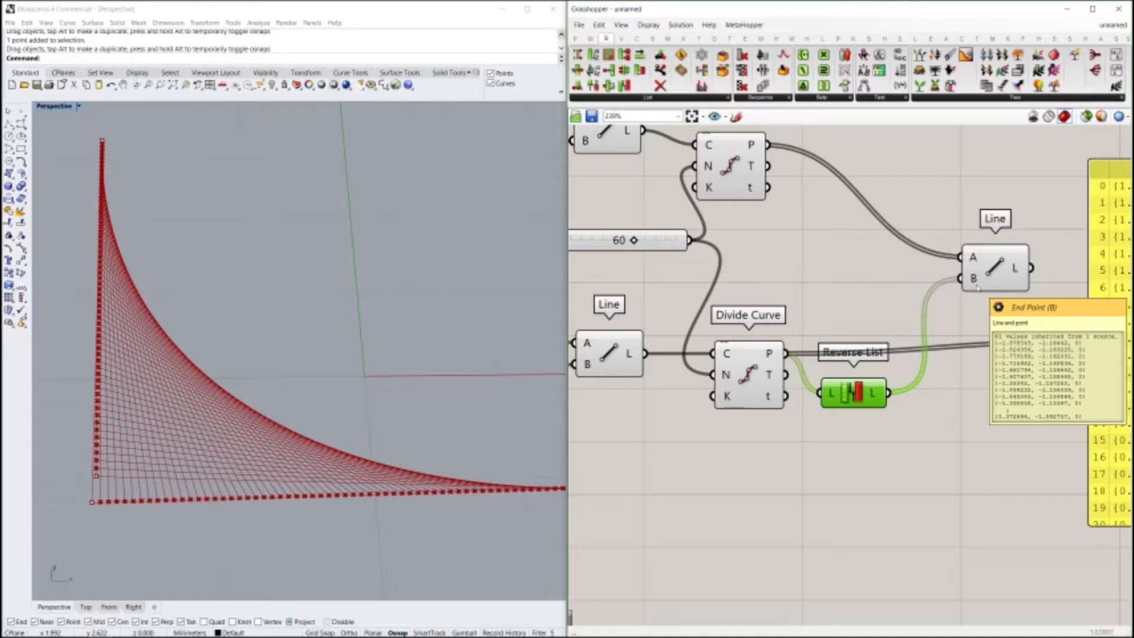
{"action": "left_click_drag", "start_coordinate": [977, 287], "coordinate": [1012, 246]}
{"action": "left_click_drag", "start_coordinate": [838, 404], "coordinate": [884, 365]}
{"action": "left_click", "coordinate": [806, 336]}
{"action": "right_click_drag", "start_coordinate": [804, 337], "coordinate": [816, 367]}
{"action": "left_click_drag", "start_coordinate": [873, 378], "coordinate": [848, 387]}
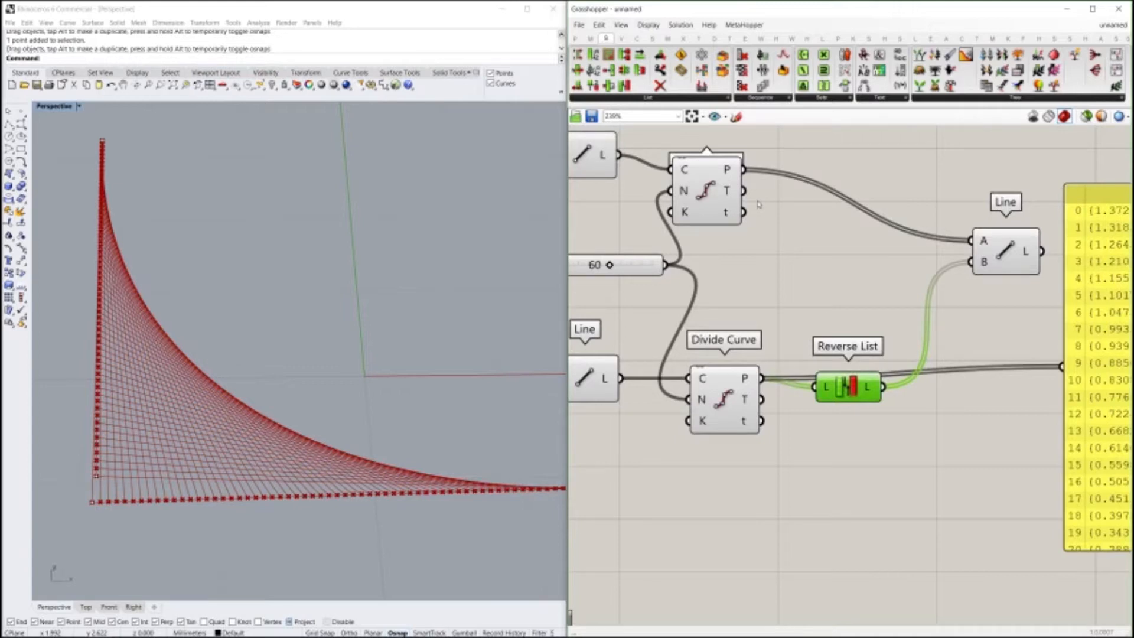
Step: Wire the lower Divide Curve's P output directly into the connecting Line's B input and delete the Reverse List component
{"action": "scroll", "coordinate": [729, 372], "scroll_direction": "down", "scroll_amount": 1}
{"action": "right_click_drag", "start_coordinate": [722, 393], "coordinate": [855, 368]}
{"action": "left_click_drag", "start_coordinate": [890, 353], "coordinate": [1069, 254]}
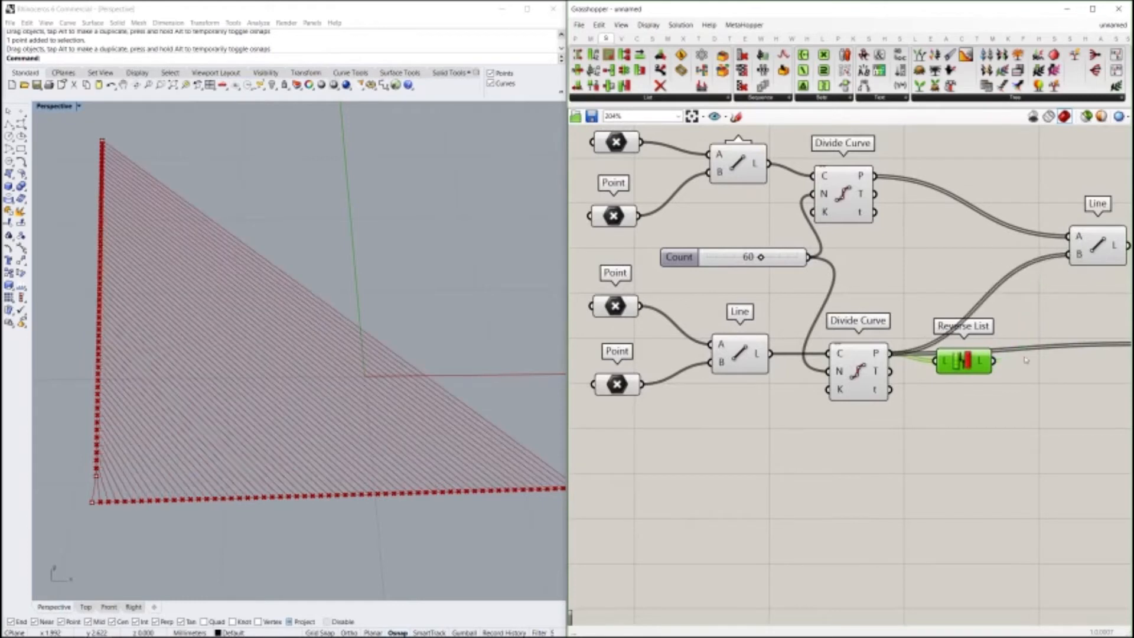
{"action": "key", "text": "Delete"}
Step: Swap the lower Line's inputs, connecting the third Point to B and the fourth Point to A
{"action": "right_click_drag", "start_coordinate": [776, 367], "coordinate": [847, 361]}
{"action": "left_click_drag", "start_coordinate": [710, 299], "coordinate": [795, 361]}
{"action": "left_click_drag", "start_coordinate": [713, 378], "coordinate": [781, 337]}
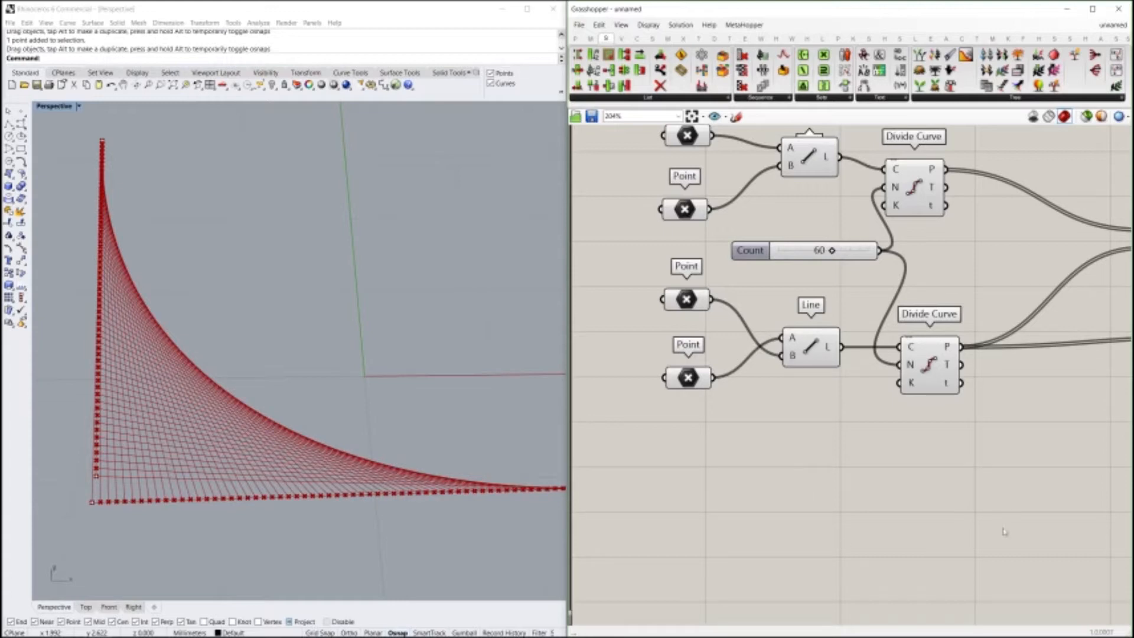
Step: Add a Reverse List component below the wires leaving the lower Divide Curve's P output
{"action": "right_click_drag", "start_coordinate": [1000, 456], "coordinate": [793, 423]}
{"action": "scroll", "coordinate": [714, 279], "scroll_direction": "up", "scroll_amount": 2}
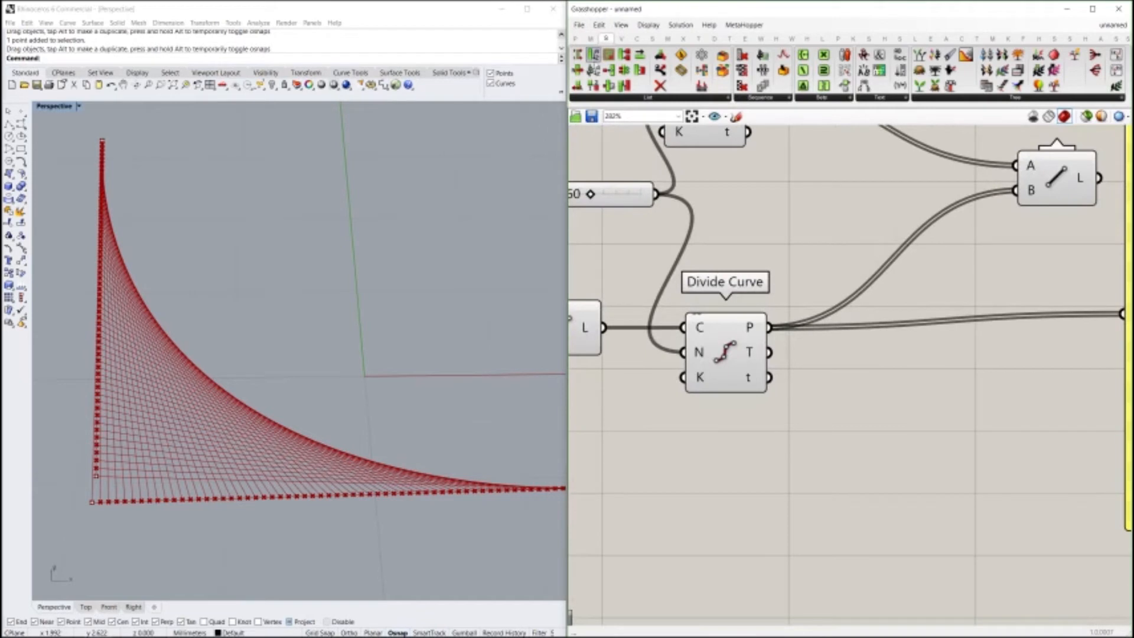
{"action": "left_click", "coordinate": [644, 99]}
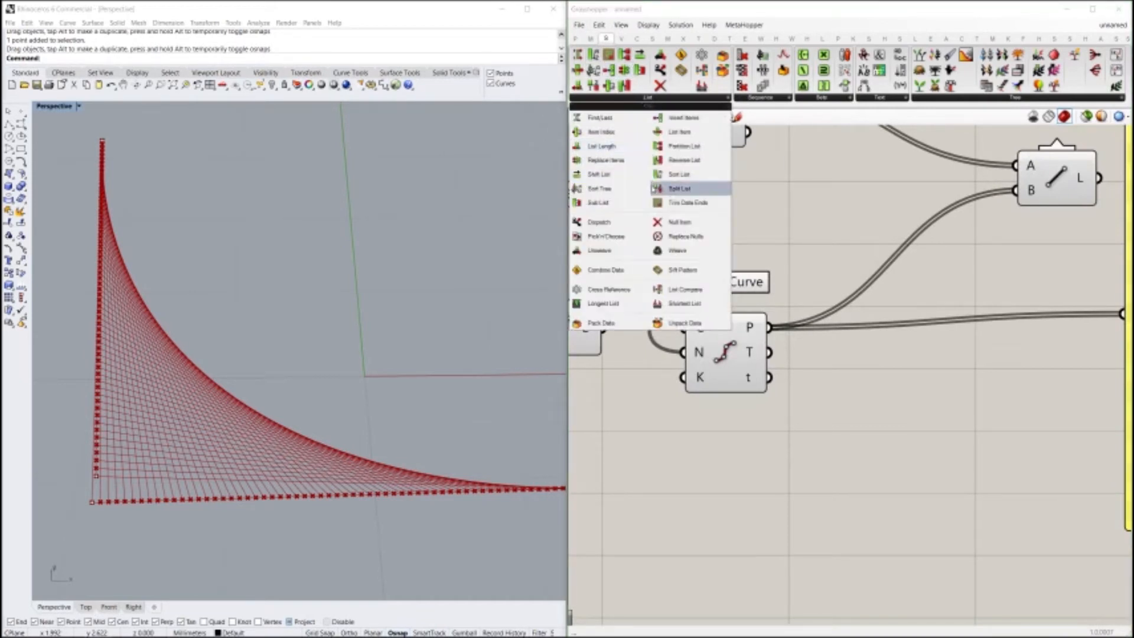
{"action": "left_click", "coordinate": [689, 161]}
{"action": "left_click", "coordinate": [951, 430]}
{"action": "right_click_drag", "start_coordinate": [951, 439], "coordinate": [887, 400]}
{"action": "left_click_drag", "start_coordinate": [887, 400], "coordinate": [850, 352]}
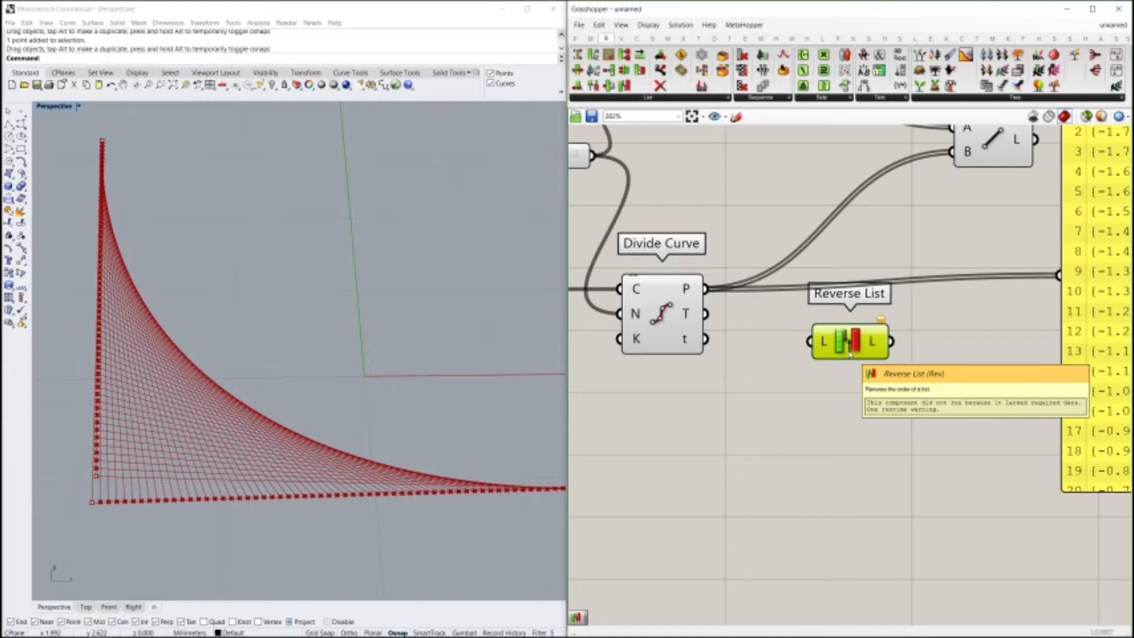
{"action": "mouse_move", "coordinate": [686, 327]}
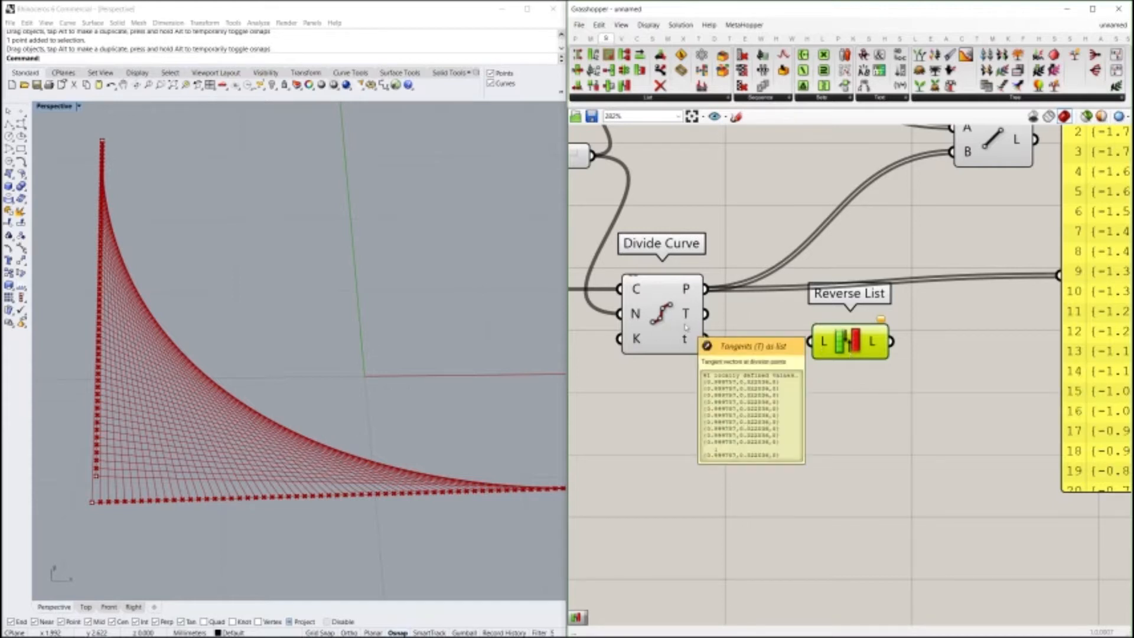
{"action": "left_click_drag", "start_coordinate": [856, 337], "coordinate": [836, 355]}
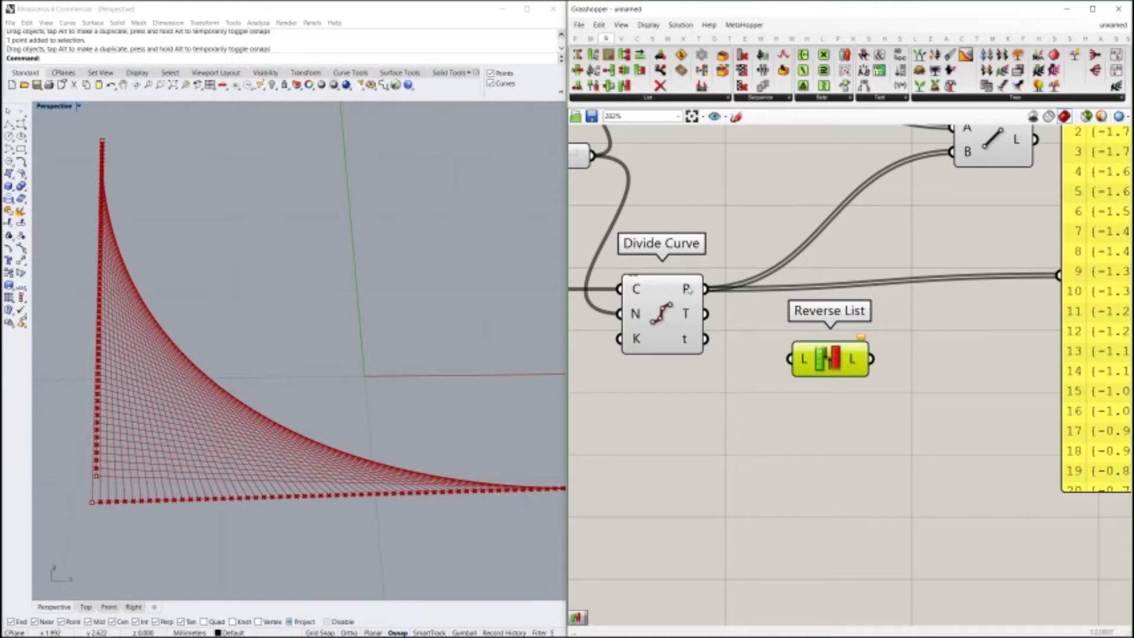
{"action": "mouse_move", "coordinate": [688, 289]}
Step: Rewire the lower Line so the third Point feeds input A and the fourth Point feeds input B
{"action": "right_click_drag", "start_coordinate": [681, 291], "coordinate": [863, 297]}
{"action": "scroll", "coordinate": [861, 298], "scroll_direction": "down", "scroll_amount": 3}
{"action": "left_click_drag", "start_coordinate": [668, 256], "coordinate": [731, 290]}
{"action": "left_click_drag", "start_coordinate": [670, 322], "coordinate": [727, 305]}
{"action": "right_click_drag", "start_coordinate": [786, 310], "coordinate": [757, 313]}
{"action": "scroll", "coordinate": [758, 313], "scroll_direction": "up", "scroll_amount": 3}
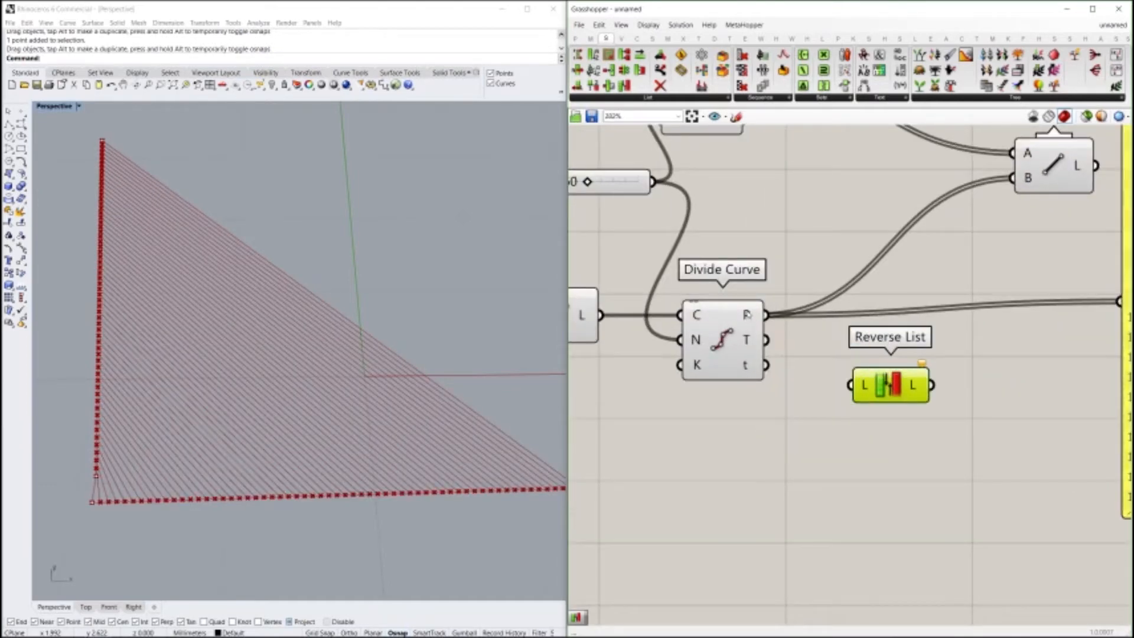
Step: Apply the built-in Reverse option to the connecting Line's B input and delete the unused Reverse List component
{"action": "right_click", "coordinate": [747, 314]}
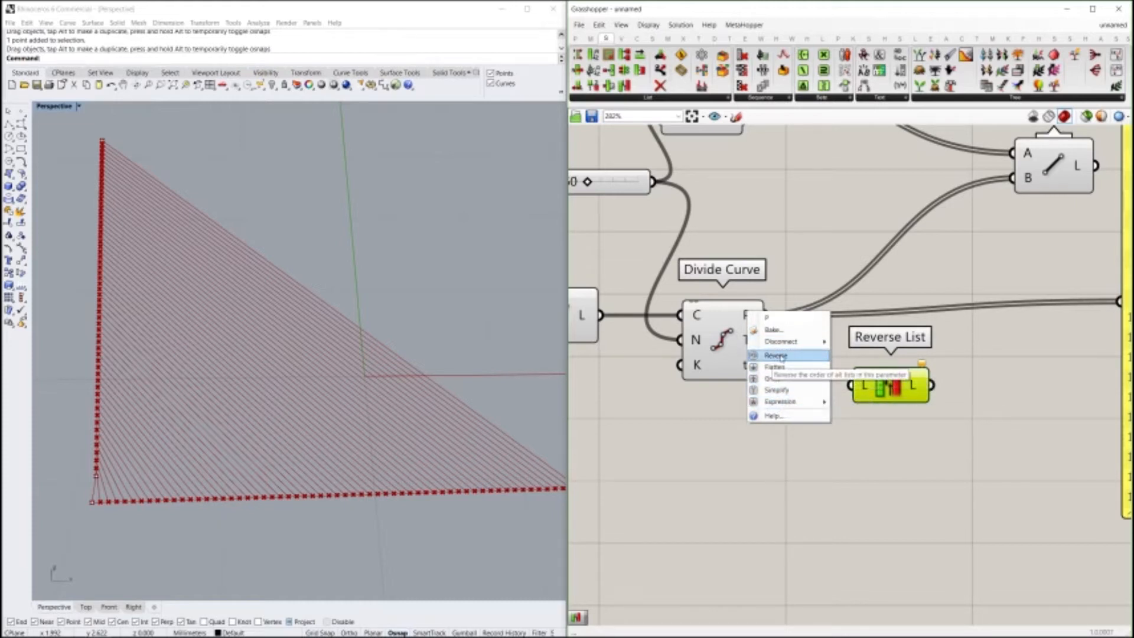
{"action": "left_click", "coordinate": [819, 208]}
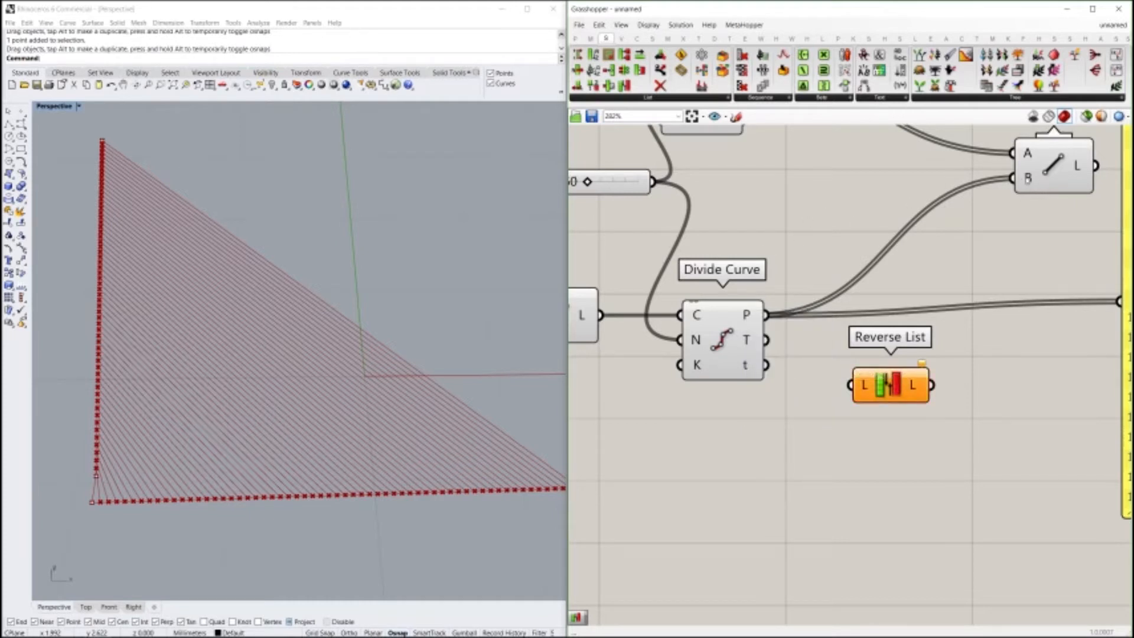
{"action": "right_click", "coordinate": [1026, 180]}
{"action": "right_click", "coordinate": [759, 316]}
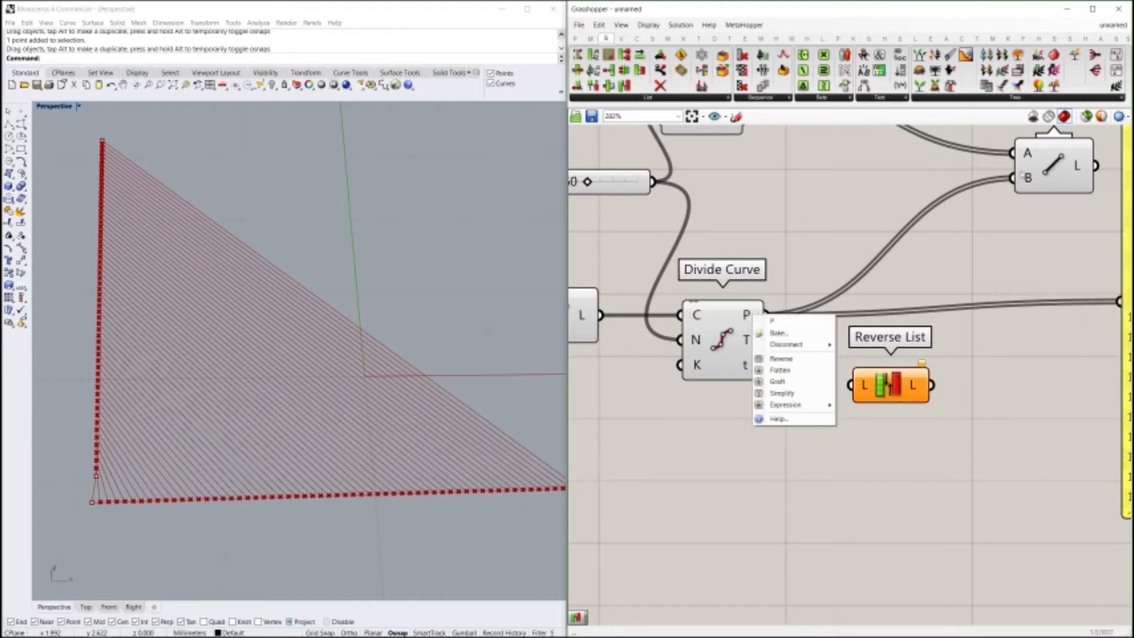
{"action": "right_click", "coordinate": [1024, 177]}
{"action": "left_click", "coordinate": [1053, 245]}
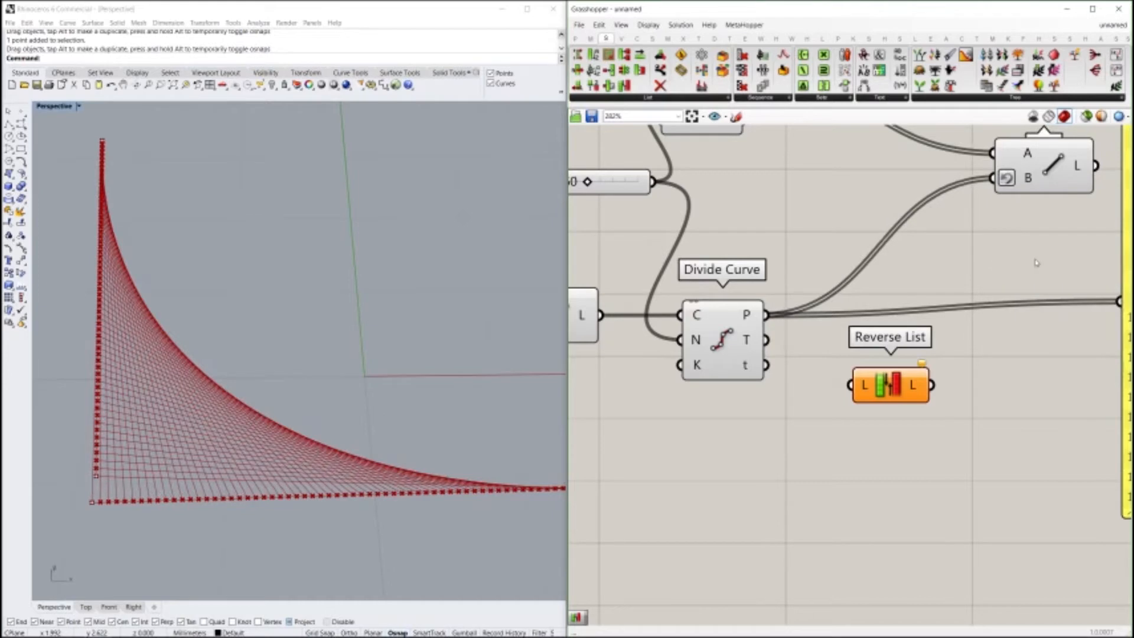
{"action": "left_click", "coordinate": [877, 385]}
{"action": "key", "text": "Delete"}
Step: Move the point-coordinate panel farther away from the connecting Line component
{"action": "scroll", "coordinate": [875, 385], "scroll_direction": "down", "scroll_amount": 3}
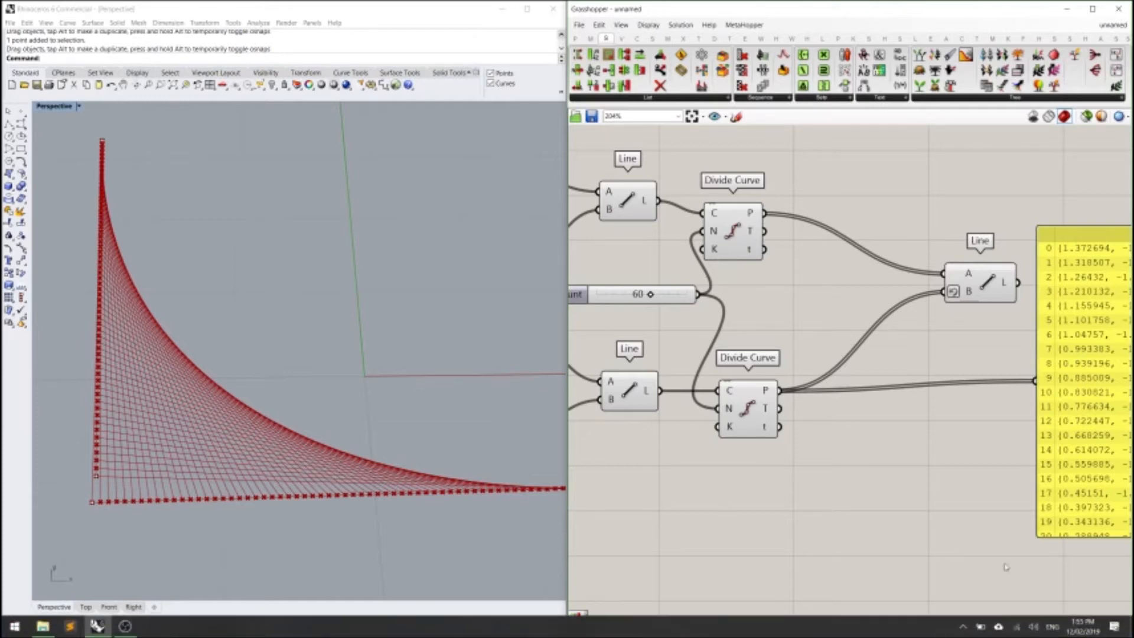
{"action": "right_click_drag", "start_coordinate": [1048, 389], "coordinate": [829, 362]}
{"action": "scroll", "coordinate": [856, 361], "scroll_direction": "up", "scroll_amount": 1}
{"action": "left_click_drag", "start_coordinate": [924, 388], "coordinate": [1007, 394]}
{"action": "scroll", "coordinate": [786, 408], "scroll_direction": "down", "scroll_amount": 2}
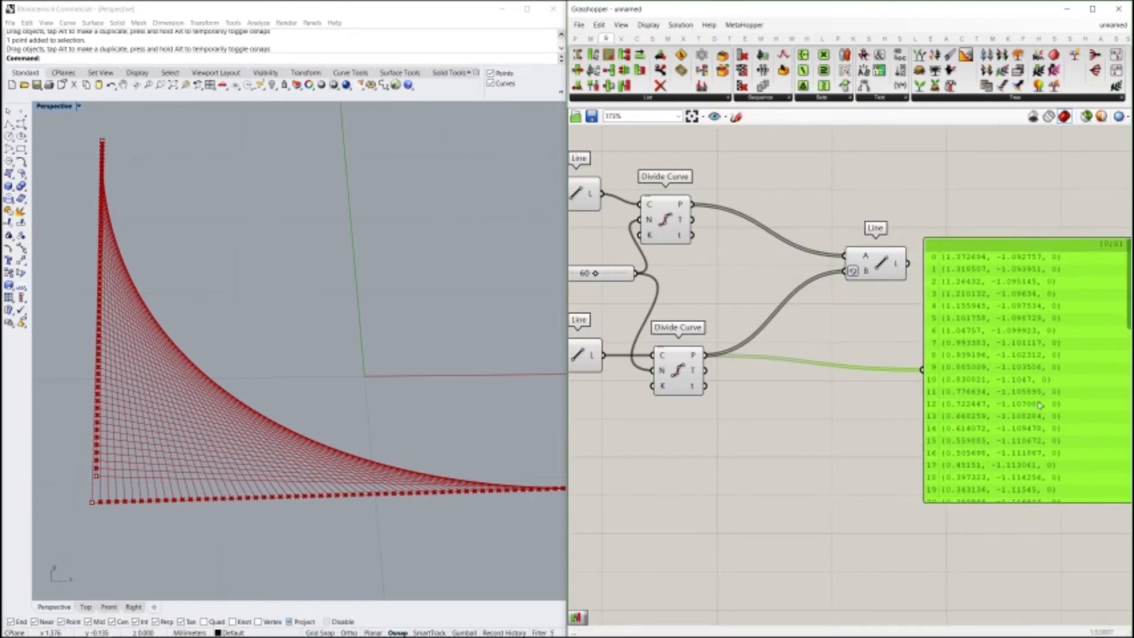
Step: Add a Panel below the lower Divide Curve and set its content to 10
{"action": "left_click", "coordinate": [576, 38]}
{"action": "left_click_drag", "start_coordinate": [828, 69], "coordinate": [727, 502]}
{"action": "right_click_drag", "start_coordinate": [697, 506], "coordinate": [770, 388]}
{"action": "left_click_drag", "start_coordinate": [770, 388], "coordinate": [728, 396]}
{"action": "left_click", "coordinate": [759, 339]}
{"action": "left_click", "coordinate": [728, 391]}
{"action": "double_click", "coordinate": [728, 392]}
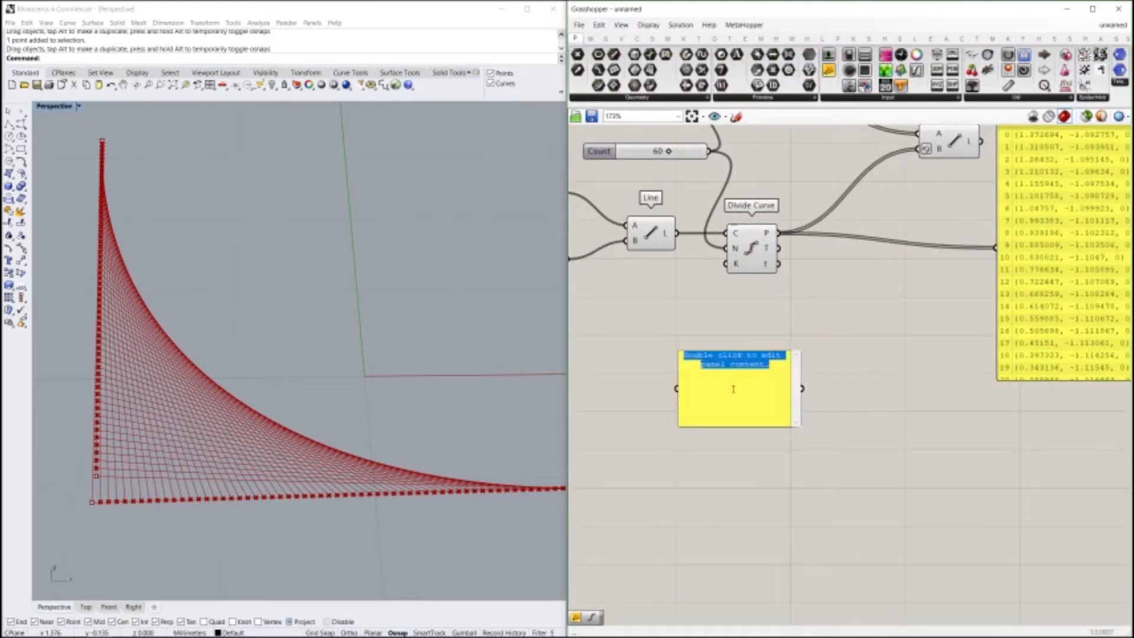
{"action": "type", "text": "10"}
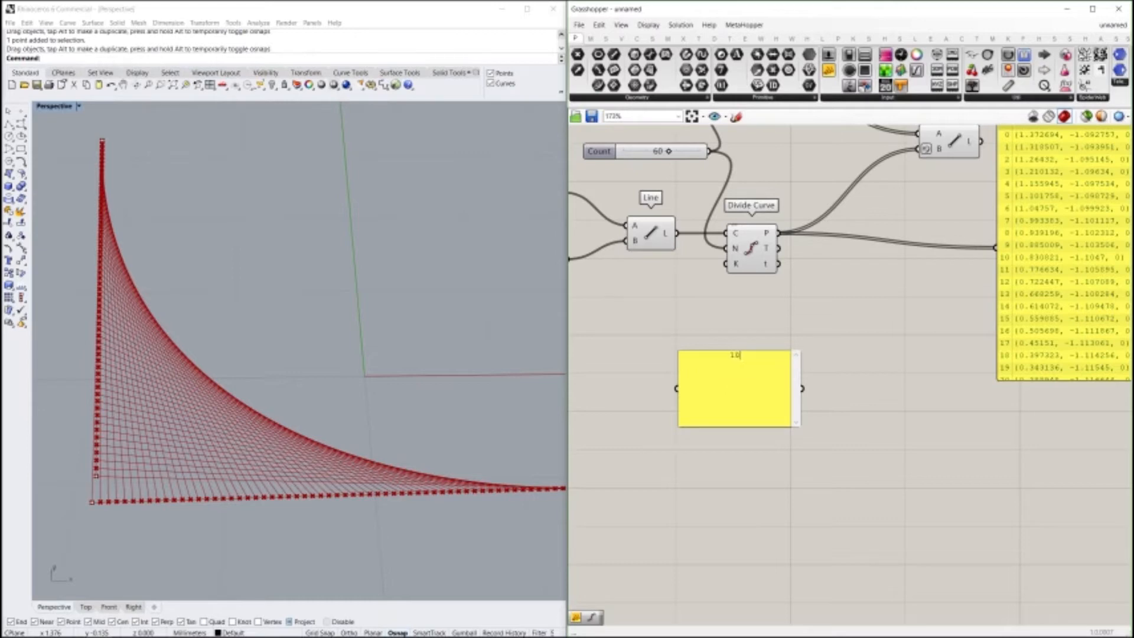
{"action": "left_click", "coordinate": [838, 366]}
Step: Place the 10 panel directly beneath the Count slider and shrink it to a small box
{"action": "scroll", "coordinate": [838, 366], "scroll_direction": "down", "scroll_amount": 2}
{"action": "left_click_drag", "start_coordinate": [756, 458], "coordinate": [679, 296]}
{"action": "scroll", "coordinate": [683, 314], "scroll_direction": "up", "scroll_amount": 3}
{"action": "scroll", "coordinate": [682, 314], "scroll_direction": "up", "scroll_amount": 2}
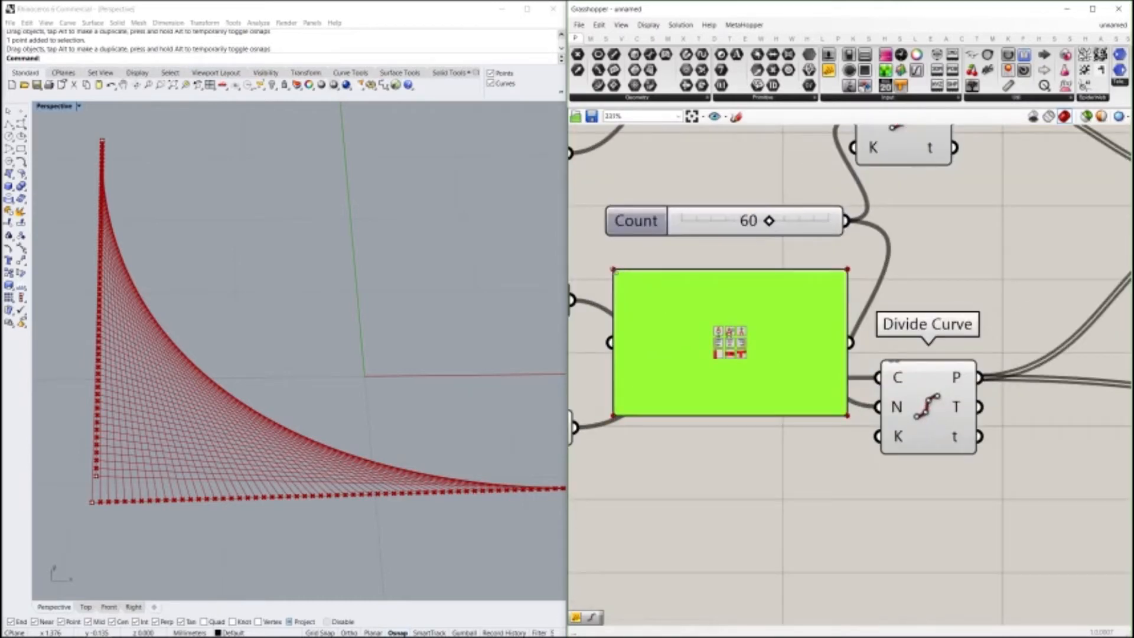
{"action": "scroll", "coordinate": [682, 325], "scroll_direction": "down", "scroll_amount": 2}
{"action": "left_click_drag", "start_coordinate": [703, 349], "coordinate": [668, 266]}
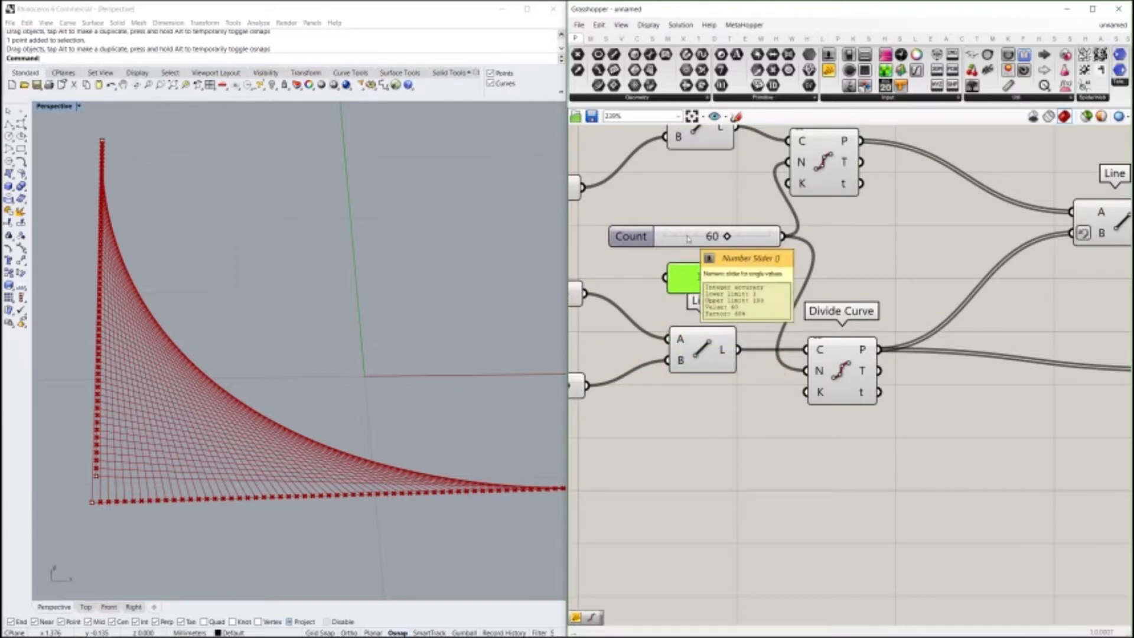
{"action": "left_click", "coordinate": [764, 280]}
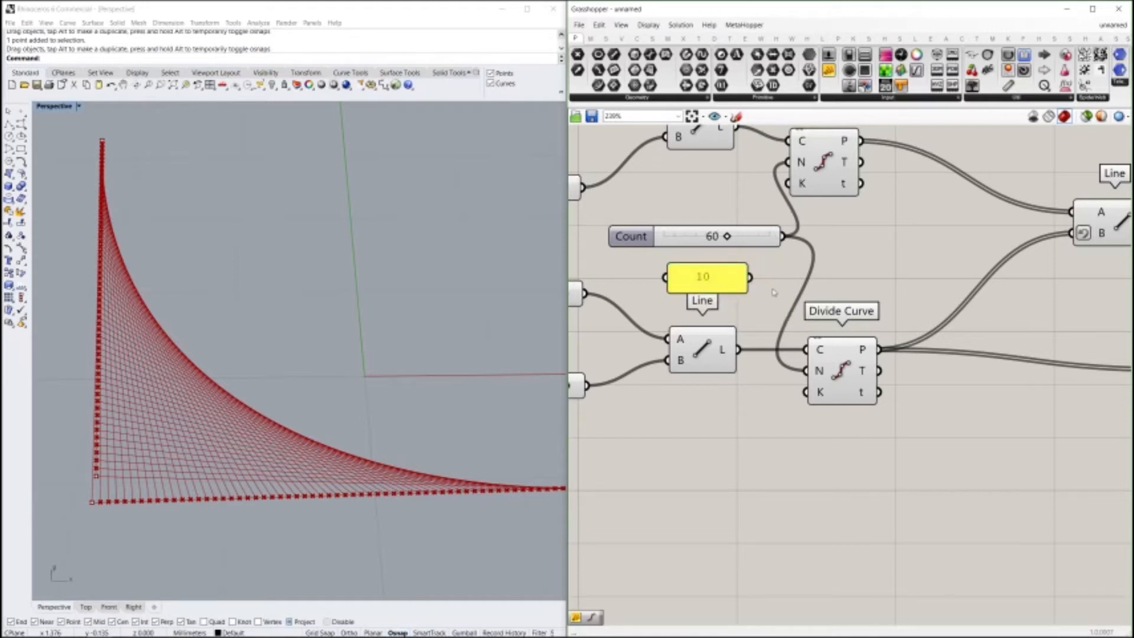
Step: Connect the 10 panel individually to the N input of both Divide Curves and undo both connections
{"action": "left_click_drag", "start_coordinate": [753, 285], "coordinate": [789, 161]}
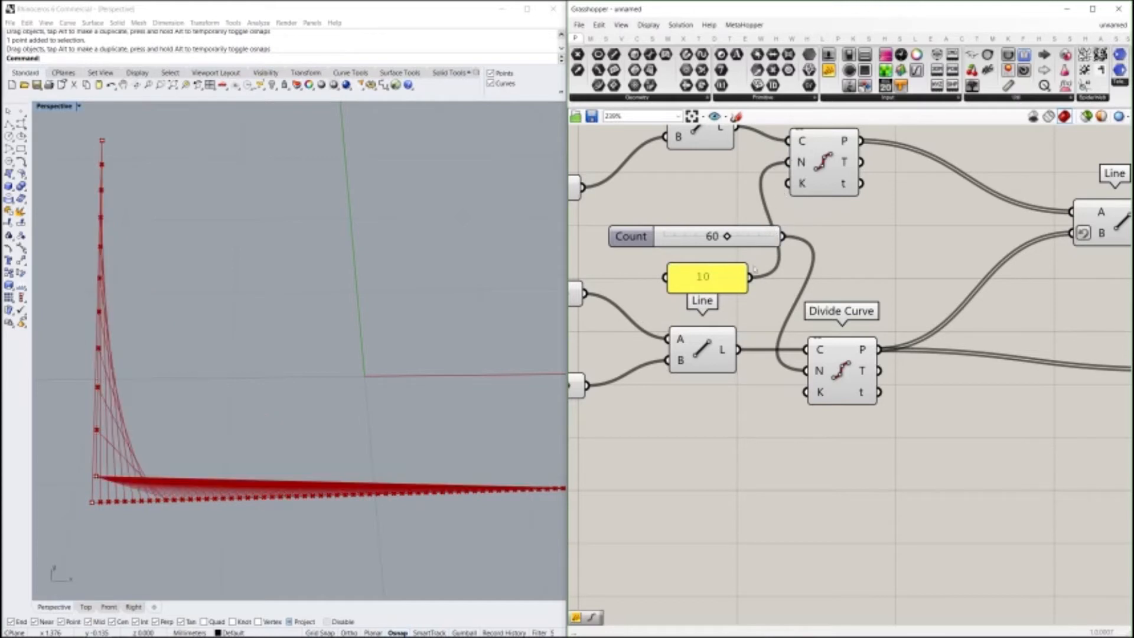
{"action": "left_click_drag", "start_coordinate": [749, 278], "coordinate": [807, 371]}
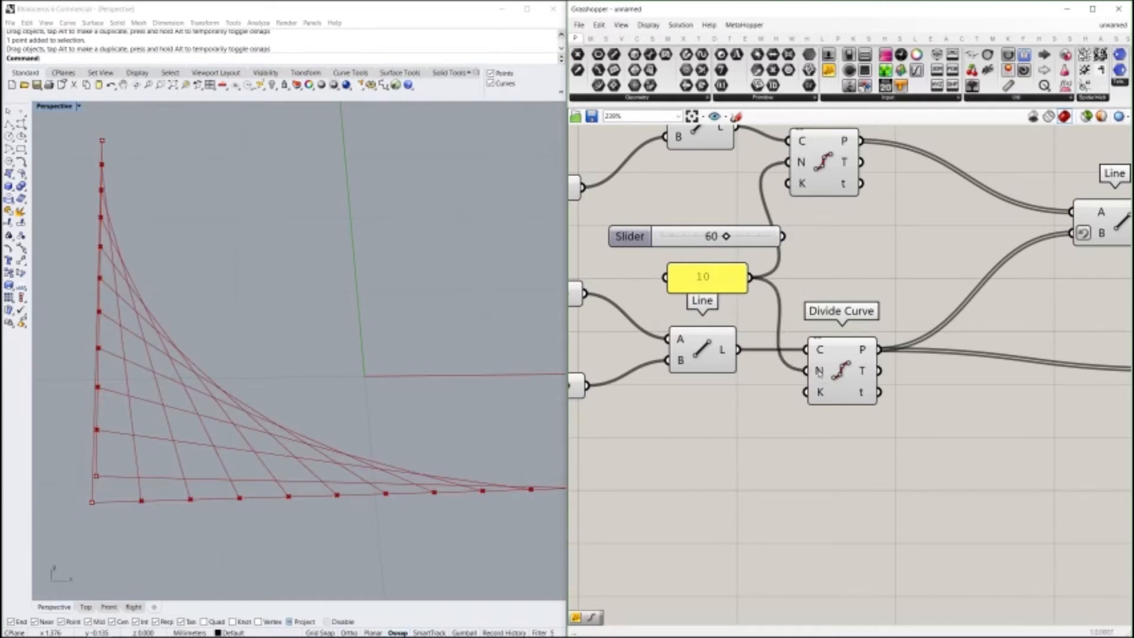
{"action": "key", "text": "ctrl+z"}
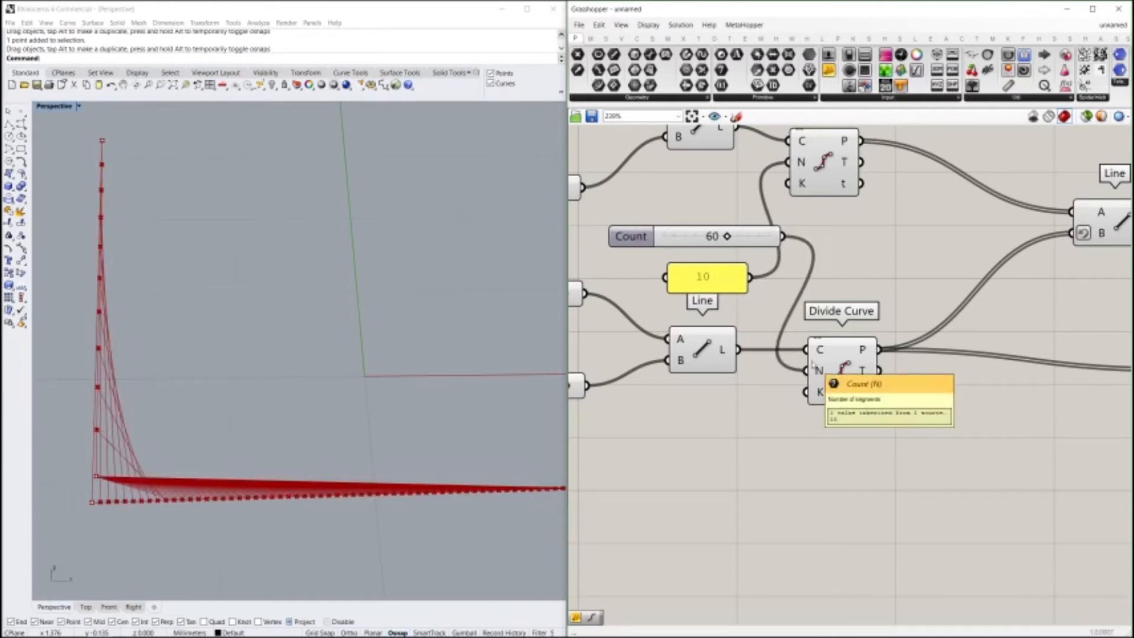
{"action": "key", "text": "ctrl+z"}
Step: Shift the Count slider aside and transfer all its output wires at once to the 10 panel
{"action": "left_click_drag", "start_coordinate": [741, 235], "coordinate": [705, 227]}
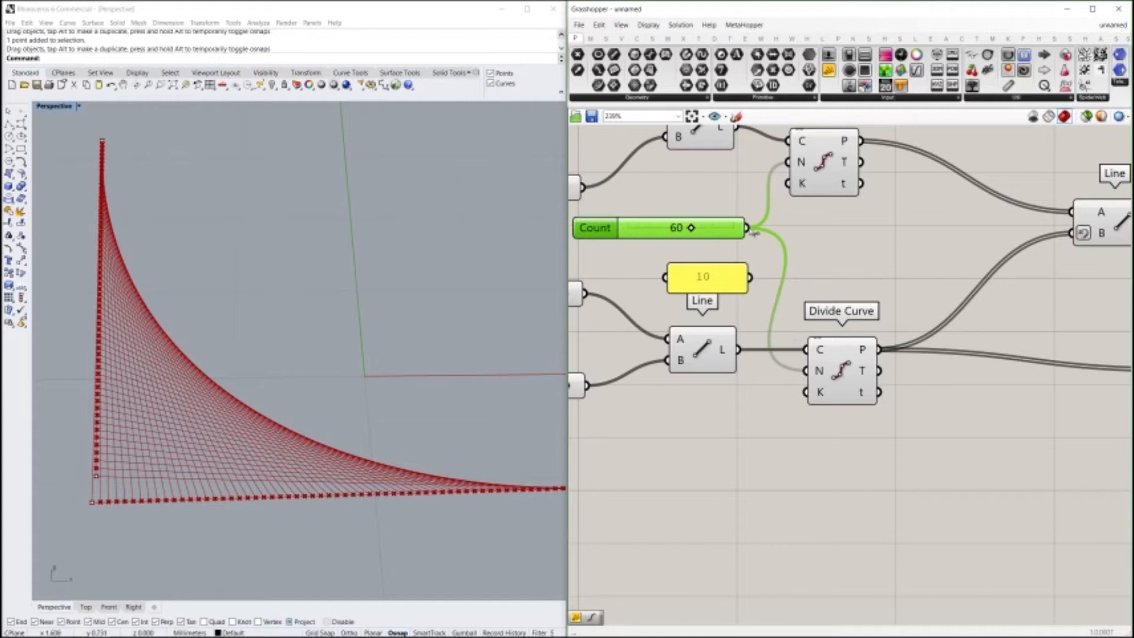
{"action": "left_click_drag", "start_coordinate": [753, 229], "coordinate": [750, 277], "text": "ctrl+shift"}
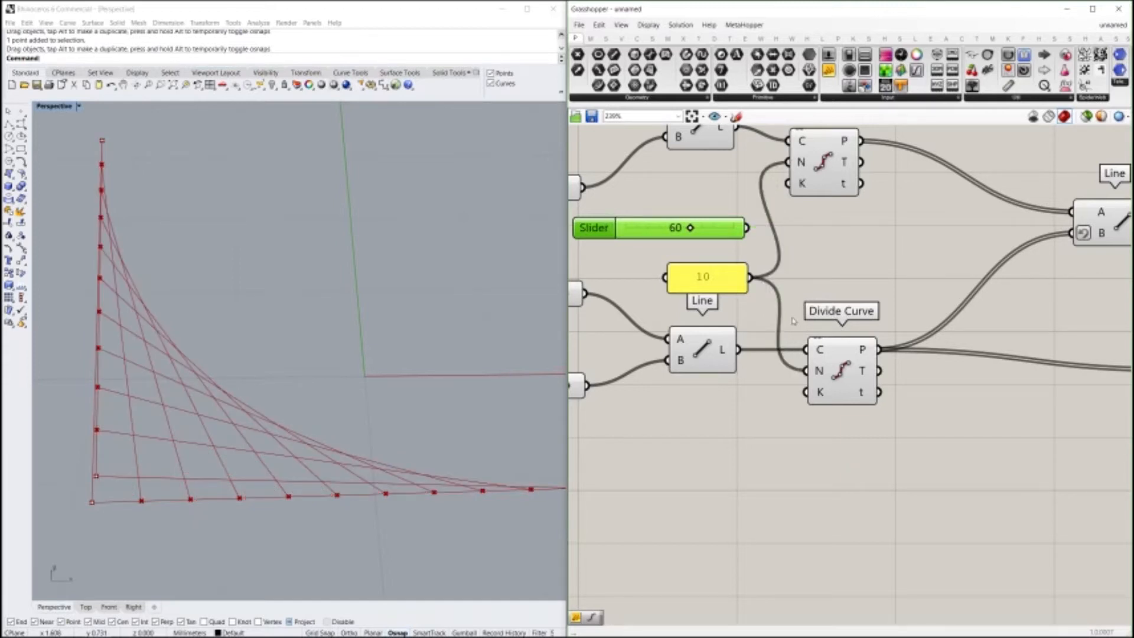
{"action": "left_click_drag", "start_coordinate": [751, 278], "coordinate": [749, 228], "text": "ctrl+shift"}
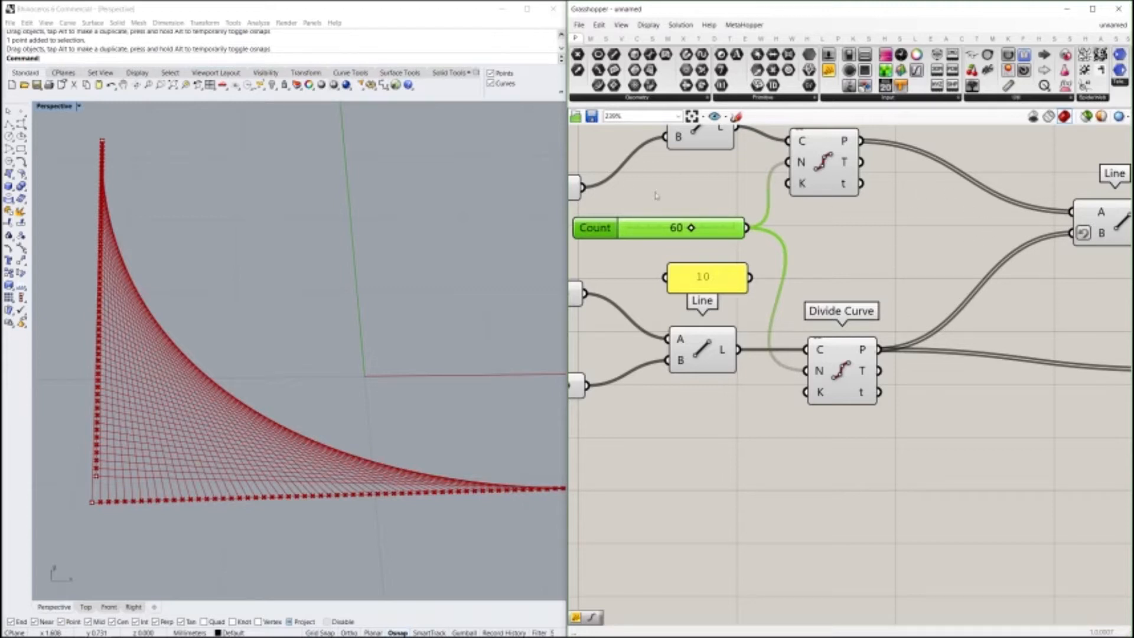
{"action": "left_click_drag", "start_coordinate": [748, 228], "coordinate": [750, 277], "text": "ctrl+shift"}
{"action": "left_click", "coordinate": [755, 301]}
{"action": "right_click_drag", "start_coordinate": [762, 386], "coordinate": [834, 309]}
{"action": "scroll", "coordinate": [834, 309], "scroll_direction": "down", "scroll_amount": 1}
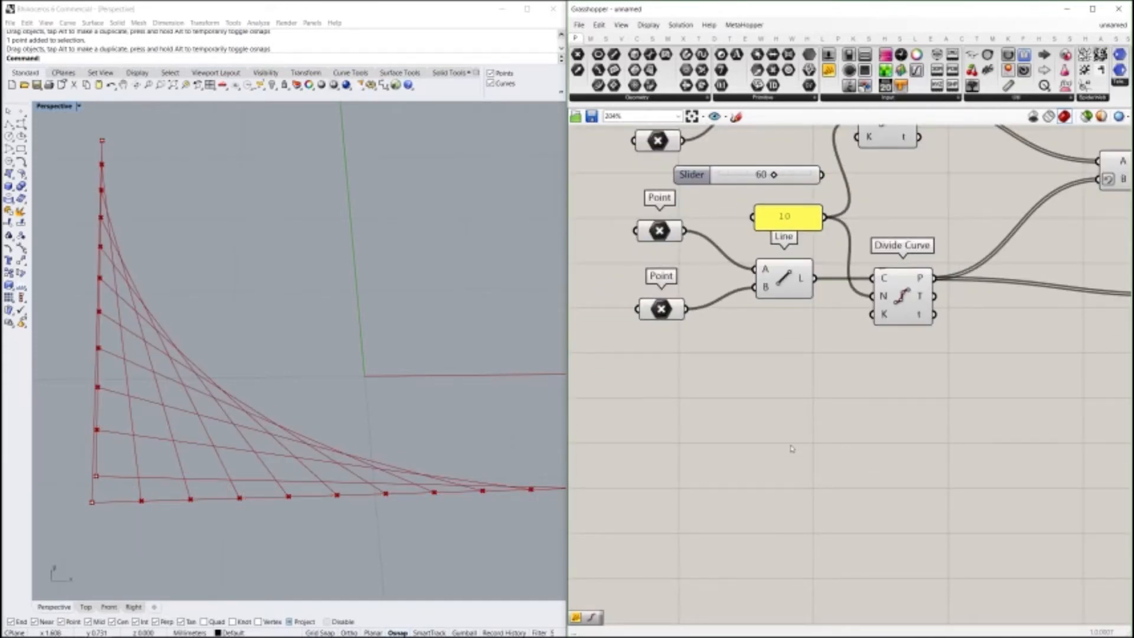
{"action": "key", "text": "super"}
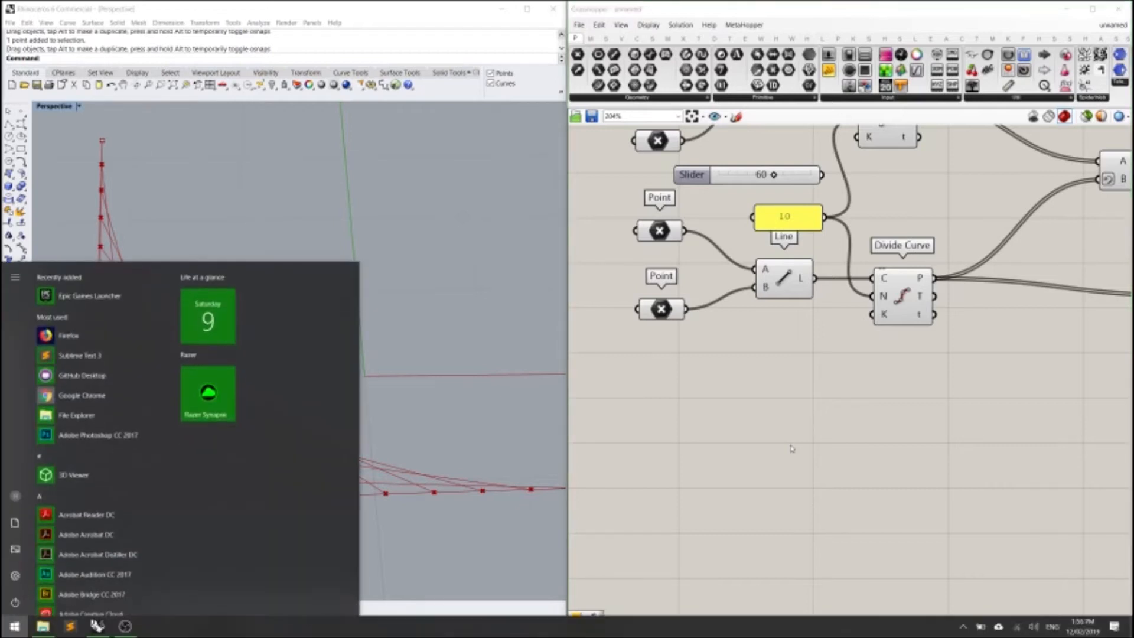
{"action": "key", "text": "super"}
Step: Add an empty Panel below the lower Line using the canvas component search and delete it
{"action": "right_click_drag", "start_coordinate": [792, 448], "coordinate": [734, 420]}
{"action": "double_click", "coordinate": [726, 424]}
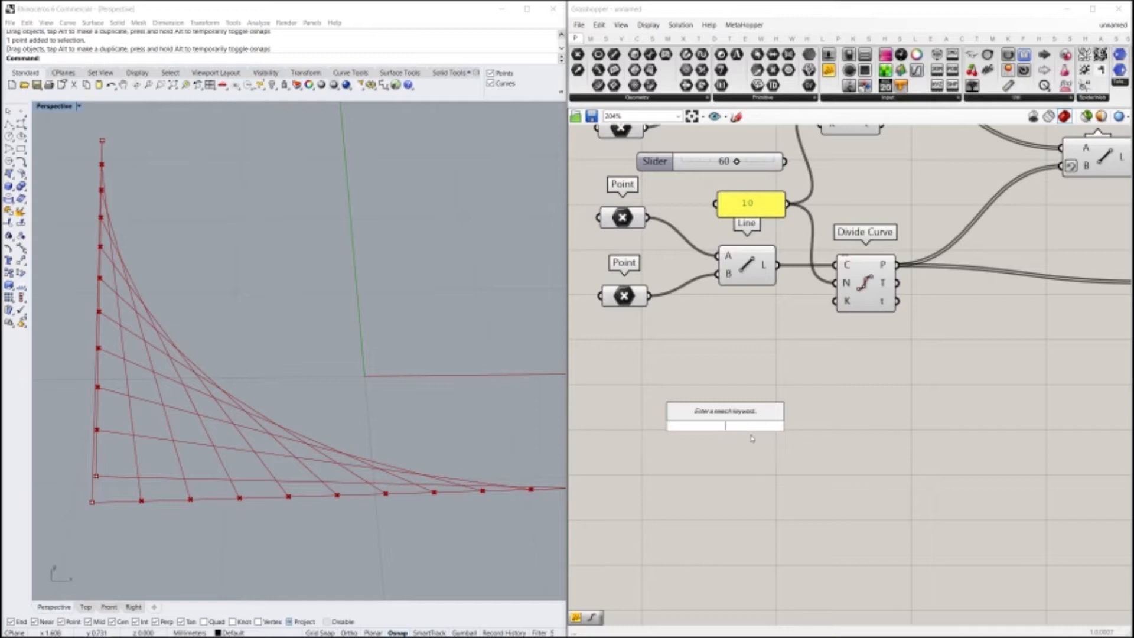
{"action": "type", "text": "p"}
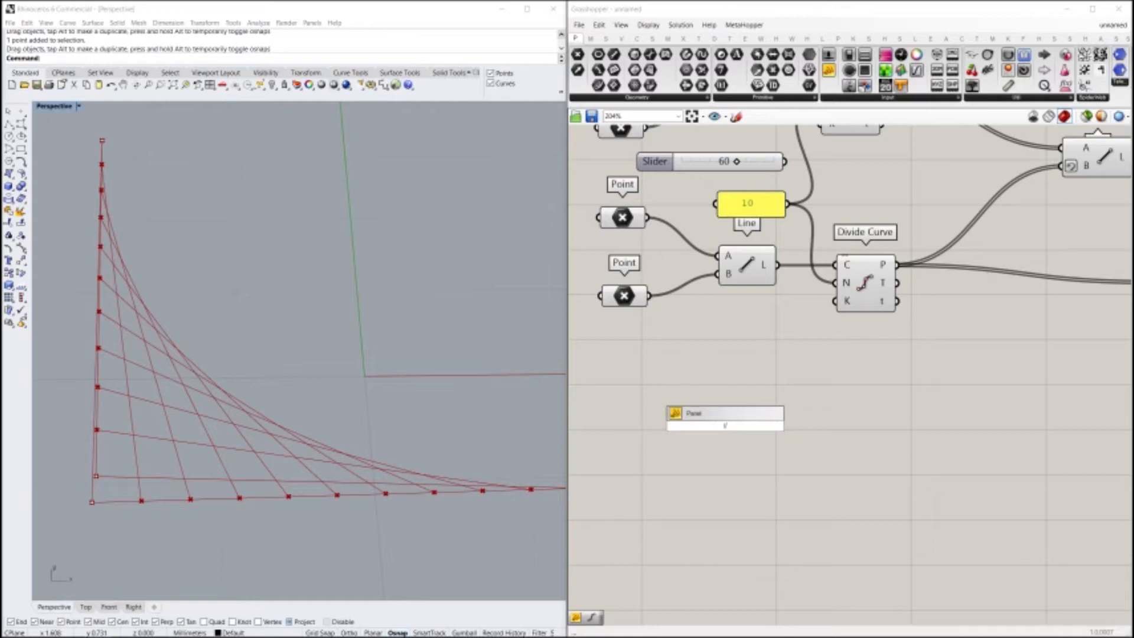
{"action": "key", "text": "Return"}
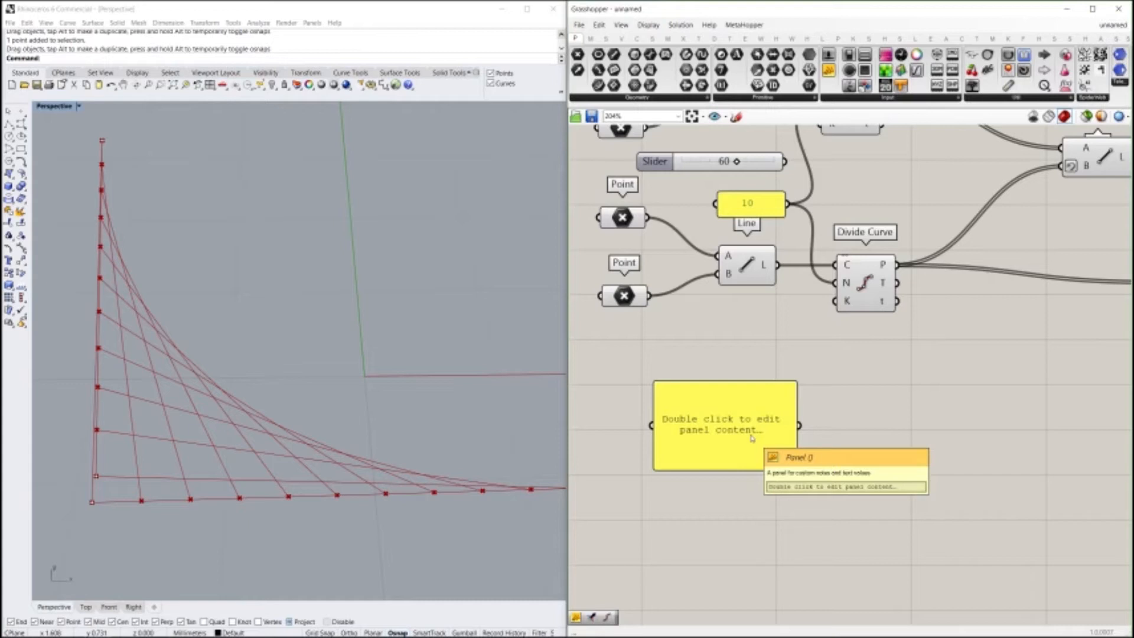
{"action": "left_click", "coordinate": [752, 438]}
{"action": "key", "text": "Delete"}
Step: Create a Panel prefilled with a first name using the // search shortcut and delete the panel
{"action": "double_click", "coordinate": [752, 438]}
{"action": "type", "text": "//"}
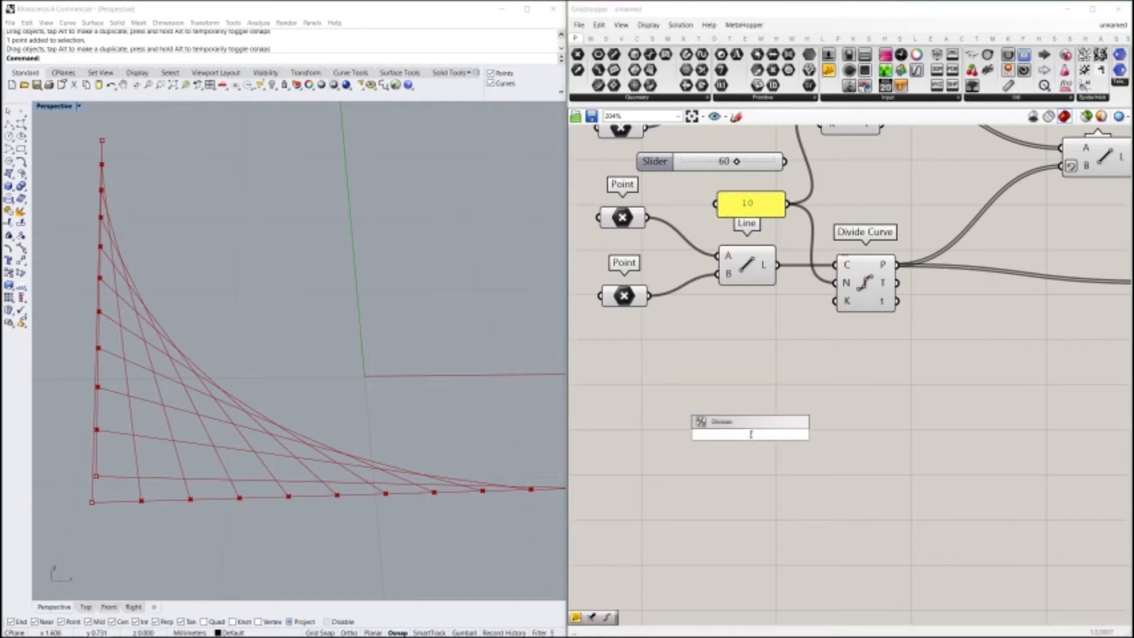
{"action": "type", "text": "Andrew"}
{"action": "key", "text": "Return"}
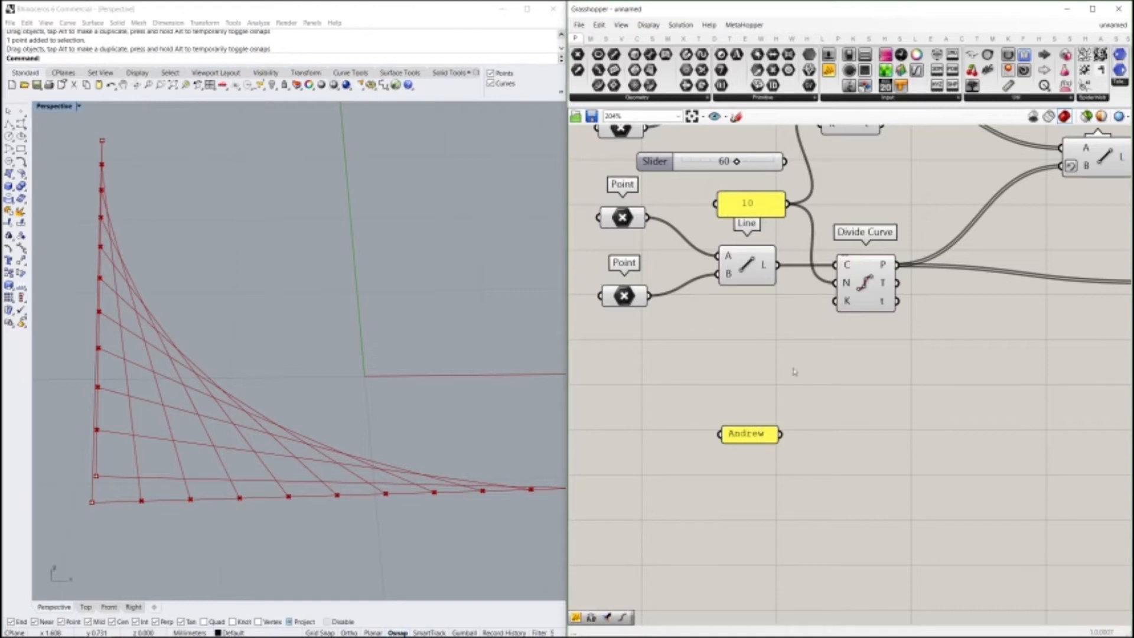
{"action": "left_click_drag", "start_coordinate": [842, 434], "coordinate": [652, 383]}
{"action": "key", "text": "Delete"}
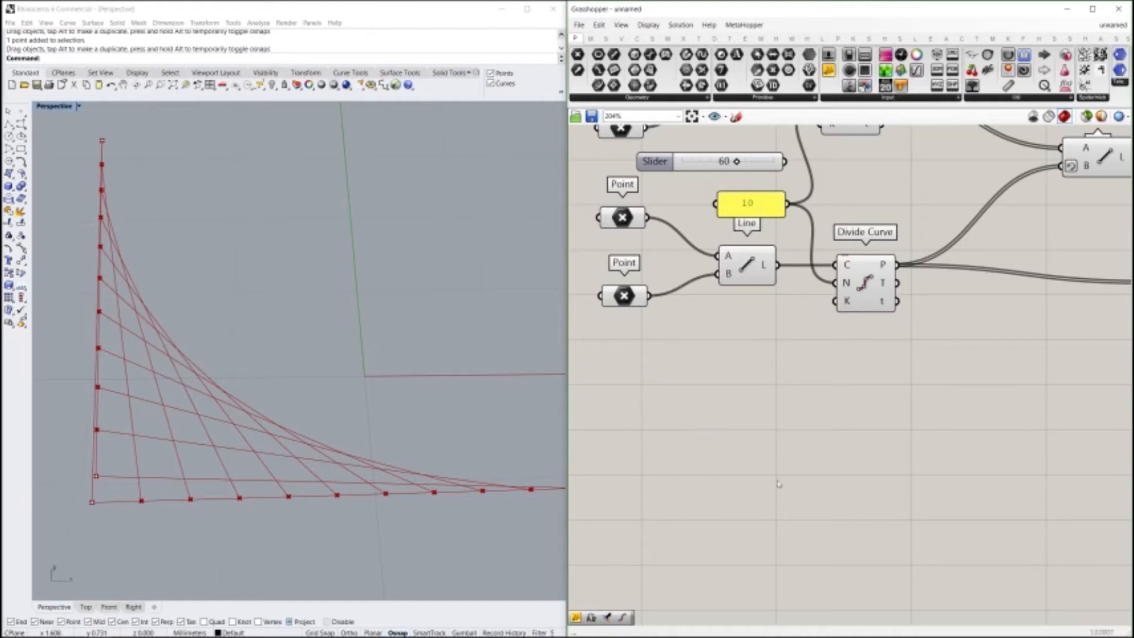
Step: Create a number slider from the search entry 50 below the lower Line and raise its value to 100
{"action": "double_click", "coordinate": [730, 427]}
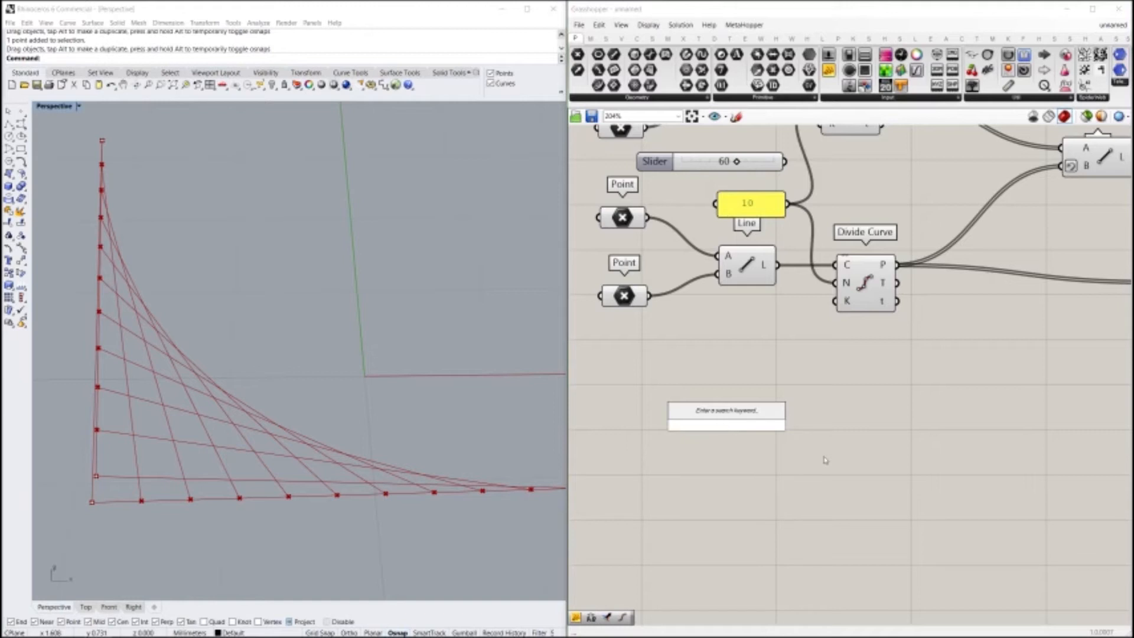
{"action": "type", "text": "50"}
{"action": "key", "text": "Return"}
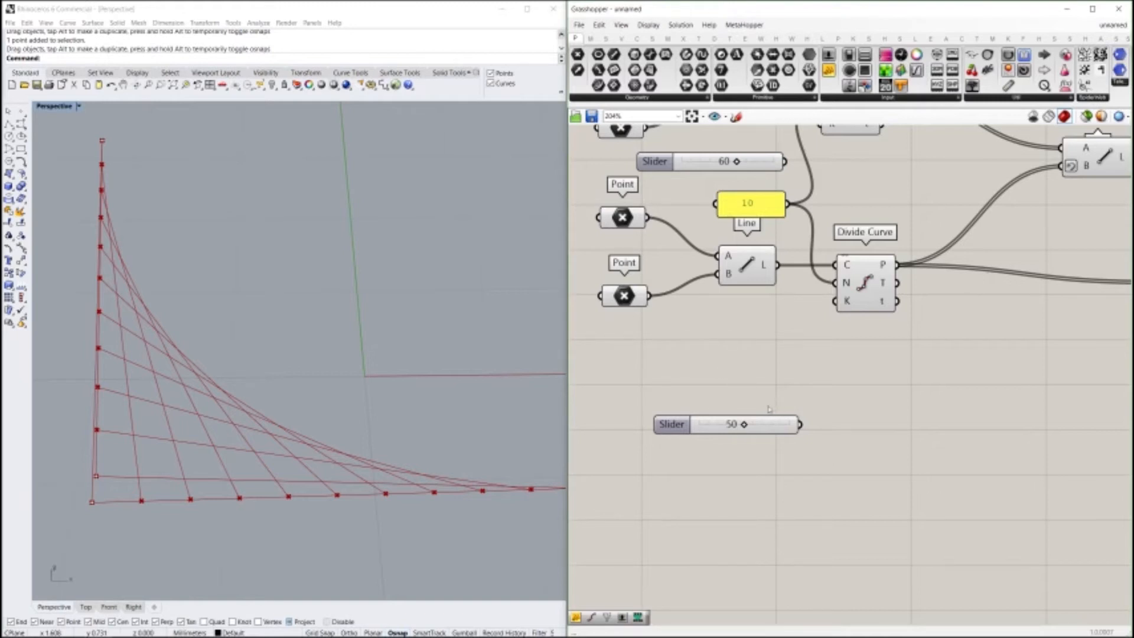
{"action": "mouse_move", "coordinate": [744, 424]}
{"action": "left_mouse_down"}
{"action": "mouse_move", "coordinate": [686, 424]}
{"action": "mouse_move", "coordinate": [747, 427]}
{"action": "left_mouse_up"}
{"action": "left_click_drag", "start_coordinate": [747, 426], "coordinate": [798, 430]}
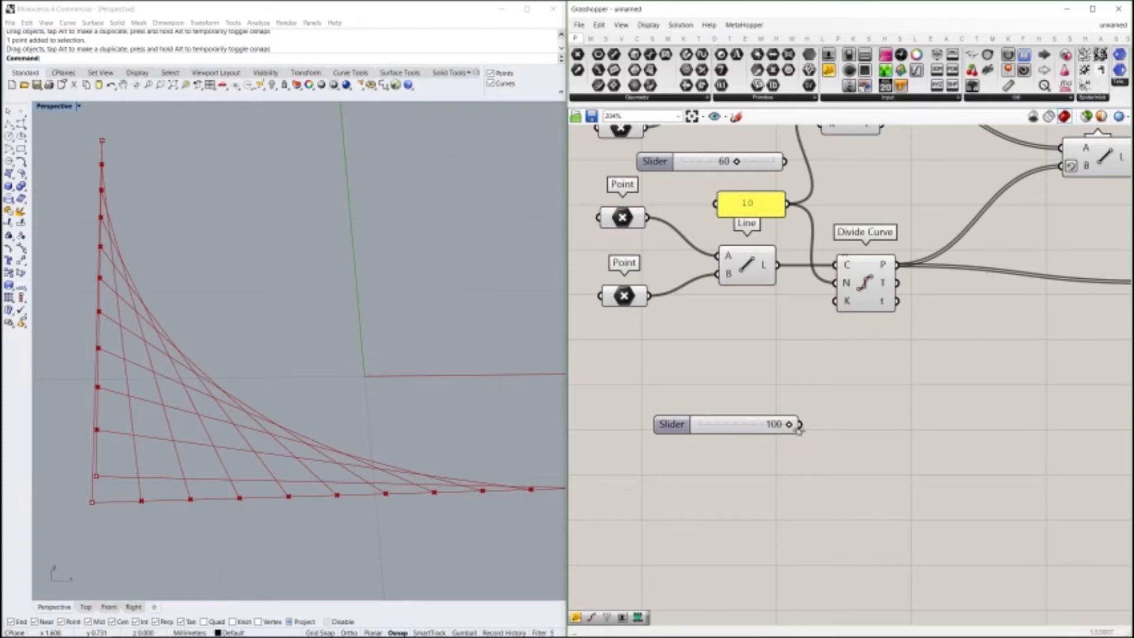
Step: Create a second number slider below the existing one from the search entry 2, raise its value, and delete both sliders
{"action": "double_click", "coordinate": [728, 468]}
{"action": "type", "text": "2"}
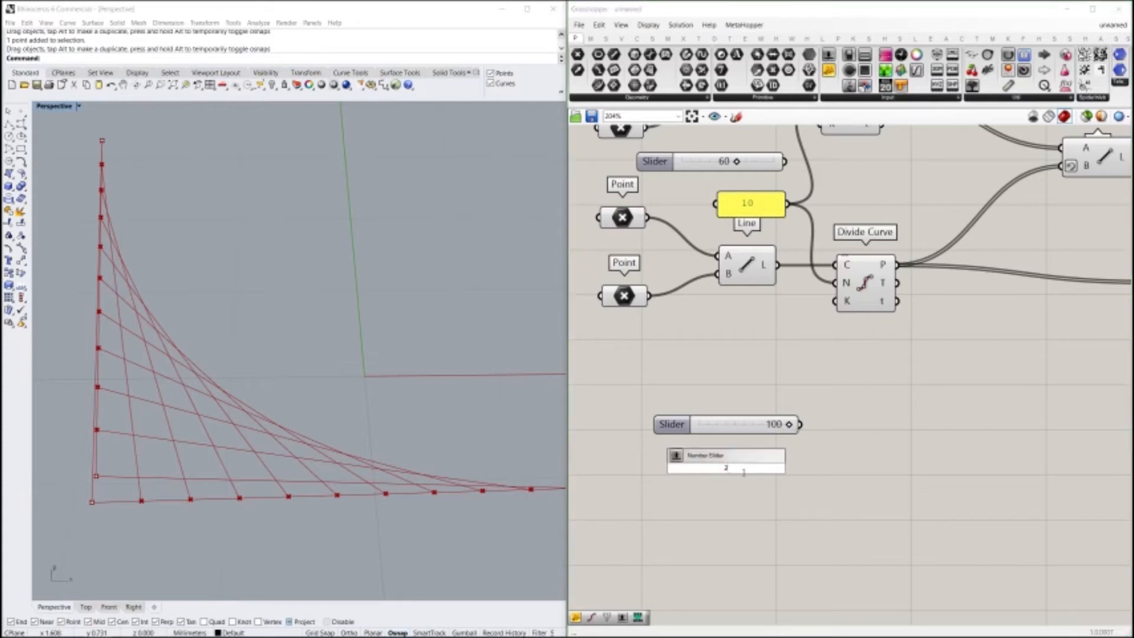
{"action": "key", "text": "Return"}
{"action": "left_click_drag", "start_coordinate": [717, 468], "coordinate": [826, 469]}
{"action": "left_click_drag", "start_coordinate": [855, 534], "coordinate": [676, 400]}
{"action": "key", "text": "Delete"}
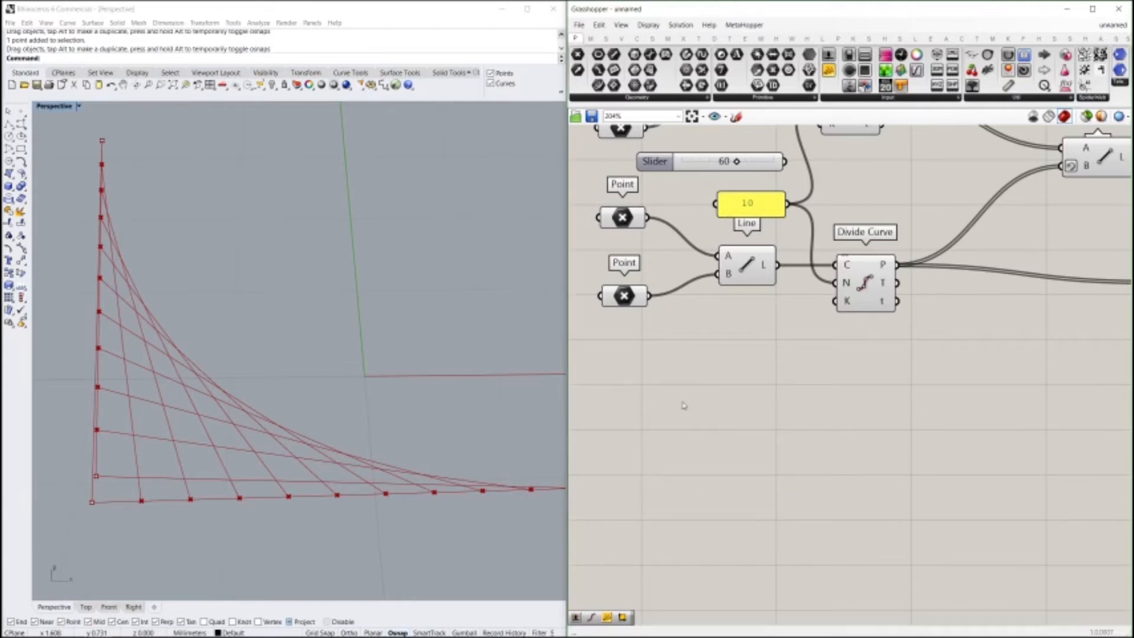
Step: Create an integer slider ranging from 5 to 9 using the search entry 5<9 and set its value to 6
{"action": "double_click", "coordinate": [674, 424]}
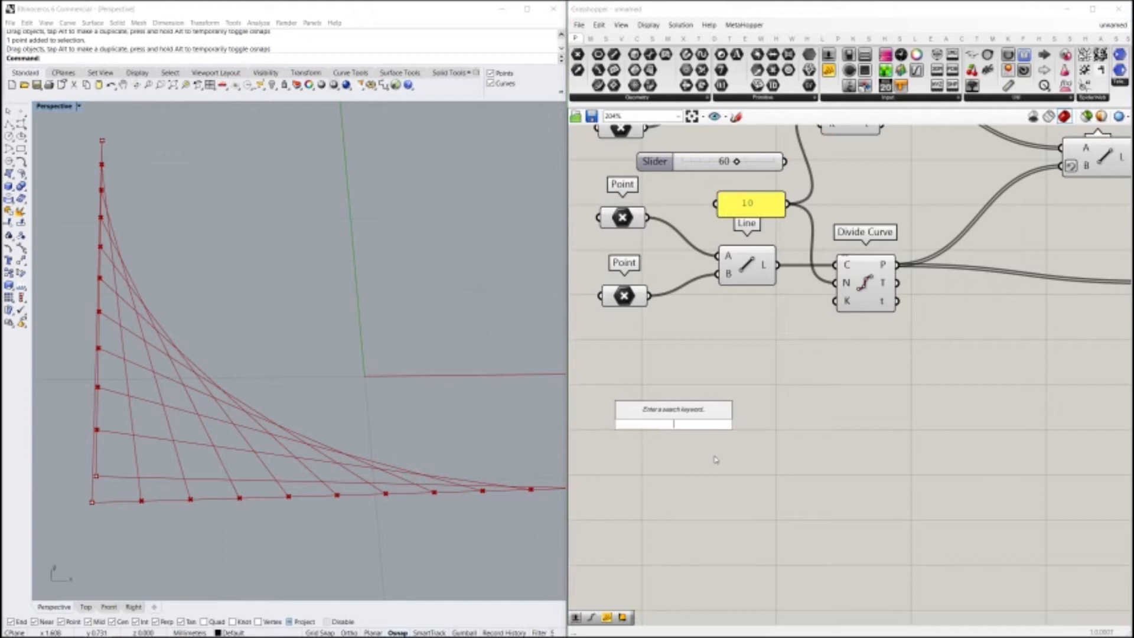
{"action": "type", "text": "5"}
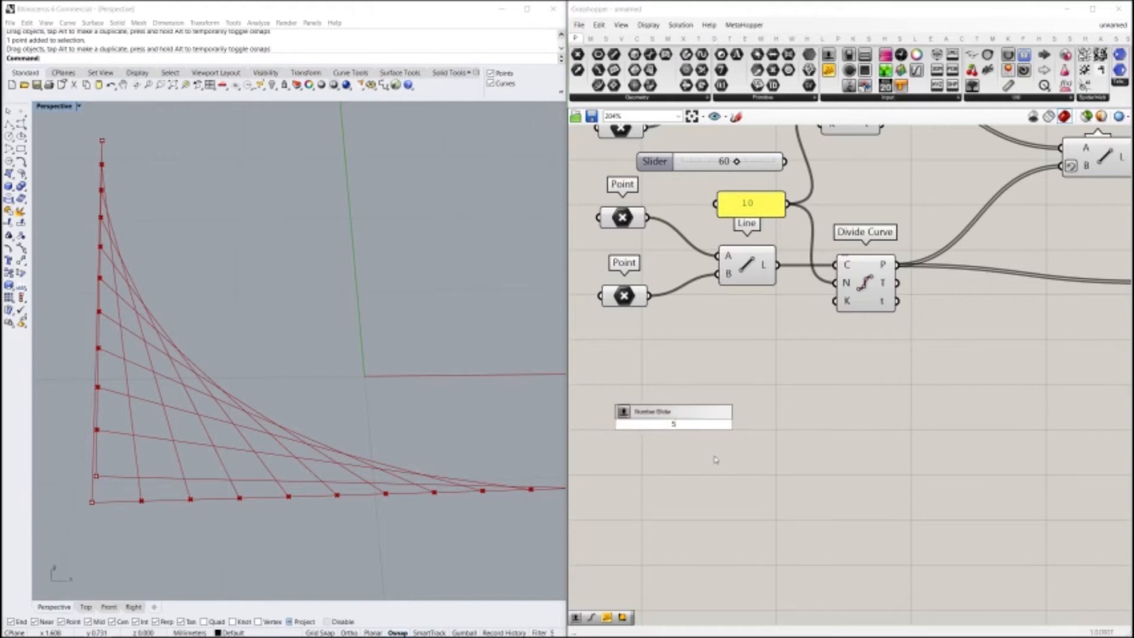
{"action": "type", "text": "<9"}
{"action": "key", "text": "Return"}
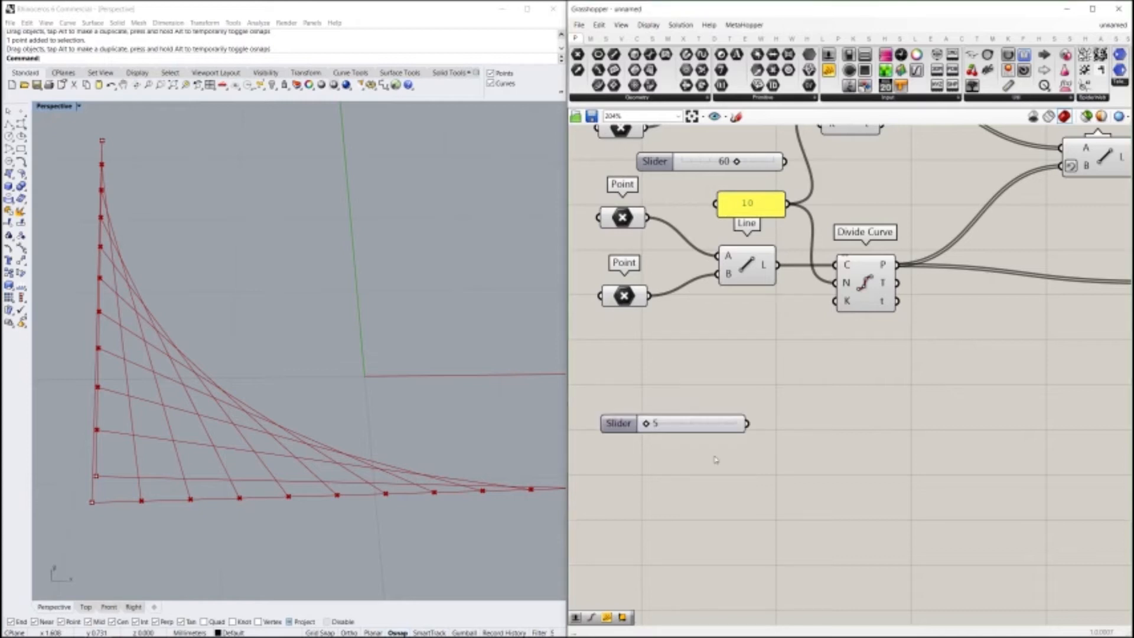
{"action": "left_click_drag", "start_coordinate": [645, 422], "coordinate": [743, 430]}
{"action": "scroll", "coordinate": [694, 458], "scroll_direction": "up", "scroll_amount": 2}
{"action": "left_click_drag", "start_coordinate": [716, 334], "coordinate": [758, 277]}
{"action": "left_click_drag", "start_coordinate": [837, 291], "coordinate": [742, 293]}
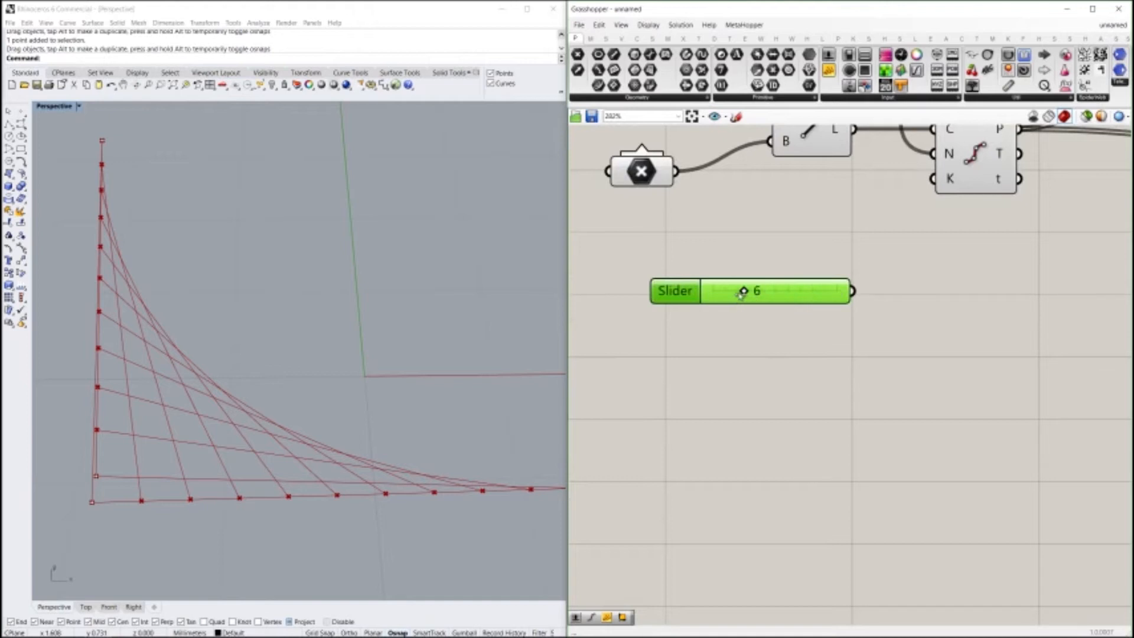
Step: Create a three-decimal number slider below the integer slider using the search entry 5.000<9
{"action": "double_click", "coordinate": [738, 342]}
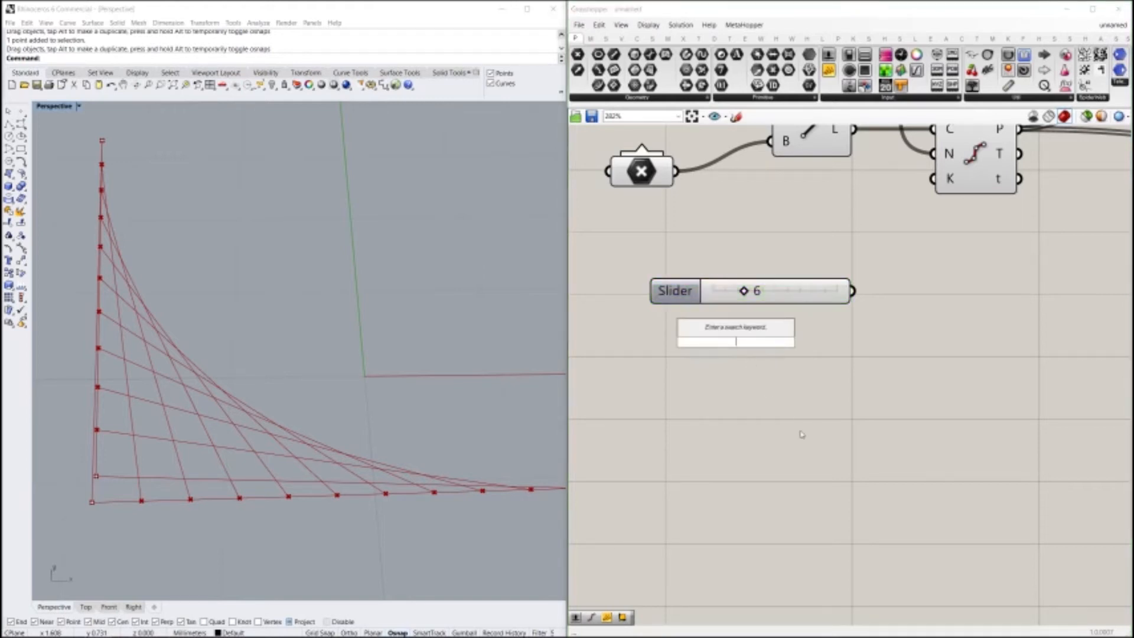
{"action": "type", "text": "0"}
{"action": "key", "text": "BackSpace"}
{"action": "type", "text": "5.000"}
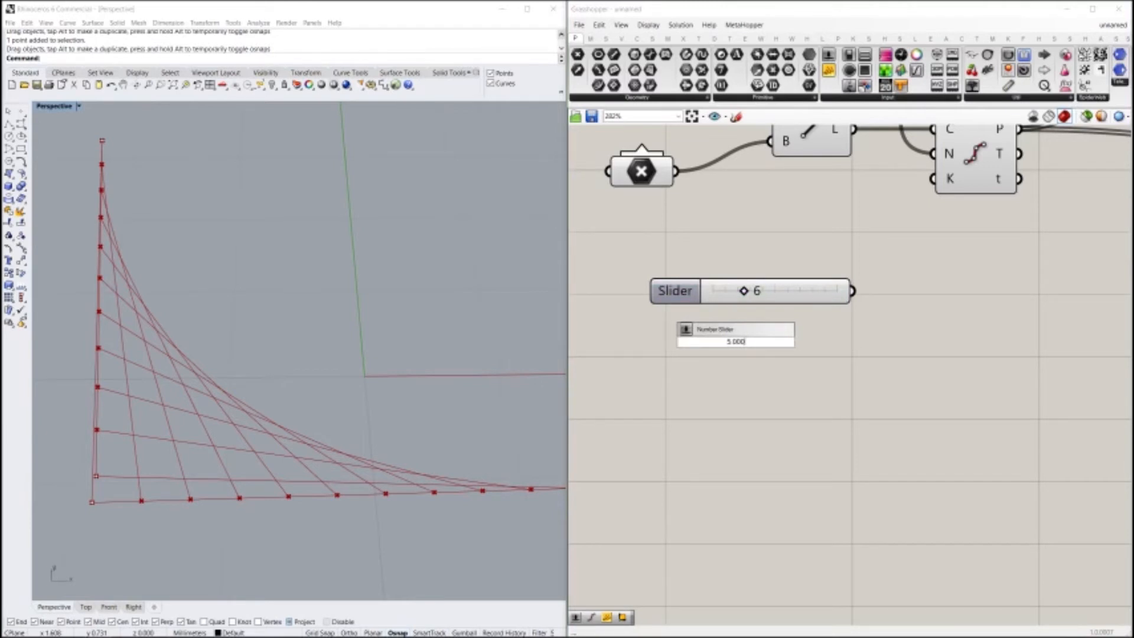
{"action": "type", "text": "<9"}
{"action": "key", "text": "Return"}
{"action": "left_click_drag", "start_coordinate": [697, 342], "coordinate": [679, 366]}
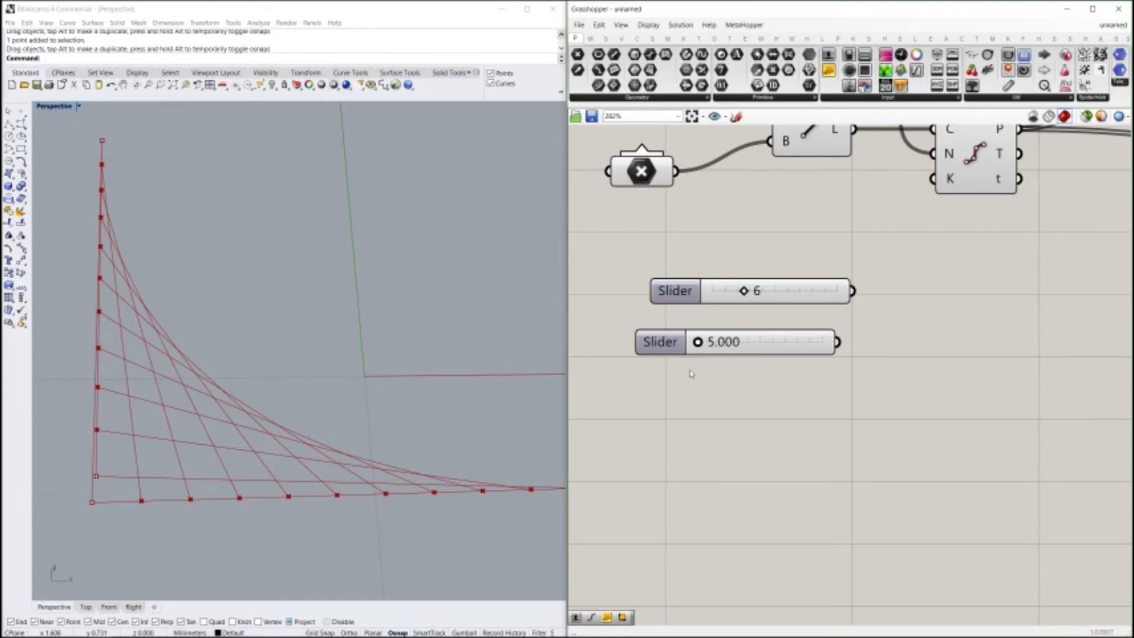
Step: Widen the gap between the Divide Curve components and the final Line by pushing the canvas apart, and undo the change
{"action": "right_click_drag", "start_coordinate": [863, 356], "coordinate": [859, 425]}
{"action": "scroll", "coordinate": [859, 425], "scroll_direction": "down", "scroll_amount": 2}
{"action": "right_click_drag", "start_coordinate": [878, 309], "coordinate": [662, 407]}
{"action": "scroll", "coordinate": [662, 407], "scroll_direction": "down", "scroll_amount": 3}
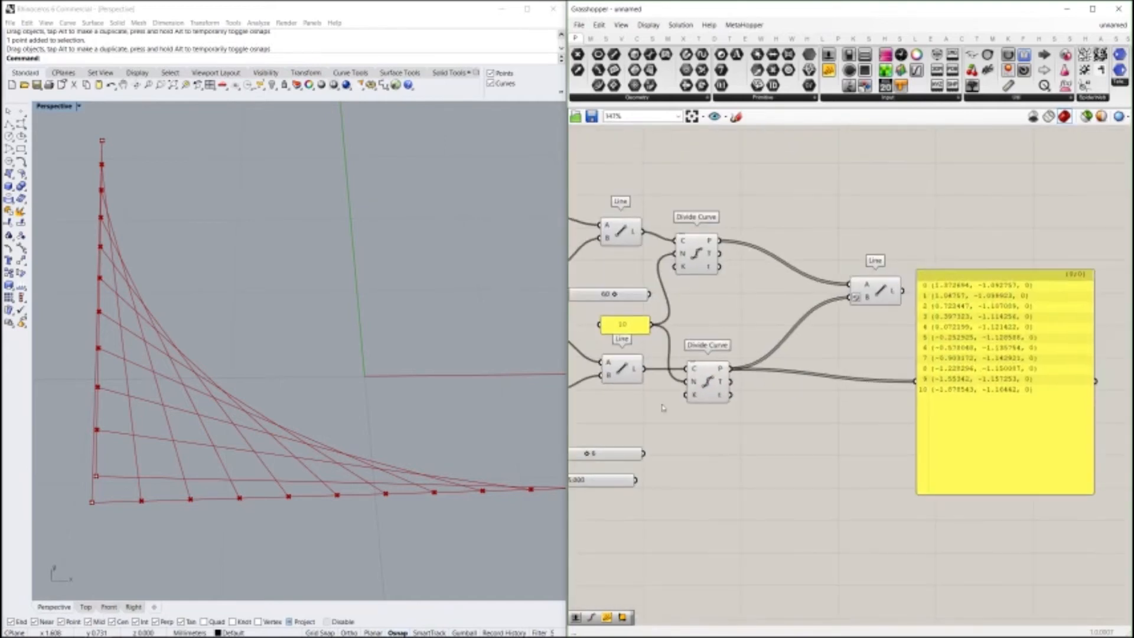
{"action": "scroll", "coordinate": [676, 407], "scroll_direction": "up", "scroll_amount": 2}
{"action": "scroll", "coordinate": [681, 407], "scroll_direction": "down", "scroll_amount": 2}
{"action": "right_click_drag", "start_coordinate": [681, 448], "coordinate": [711, 437]}
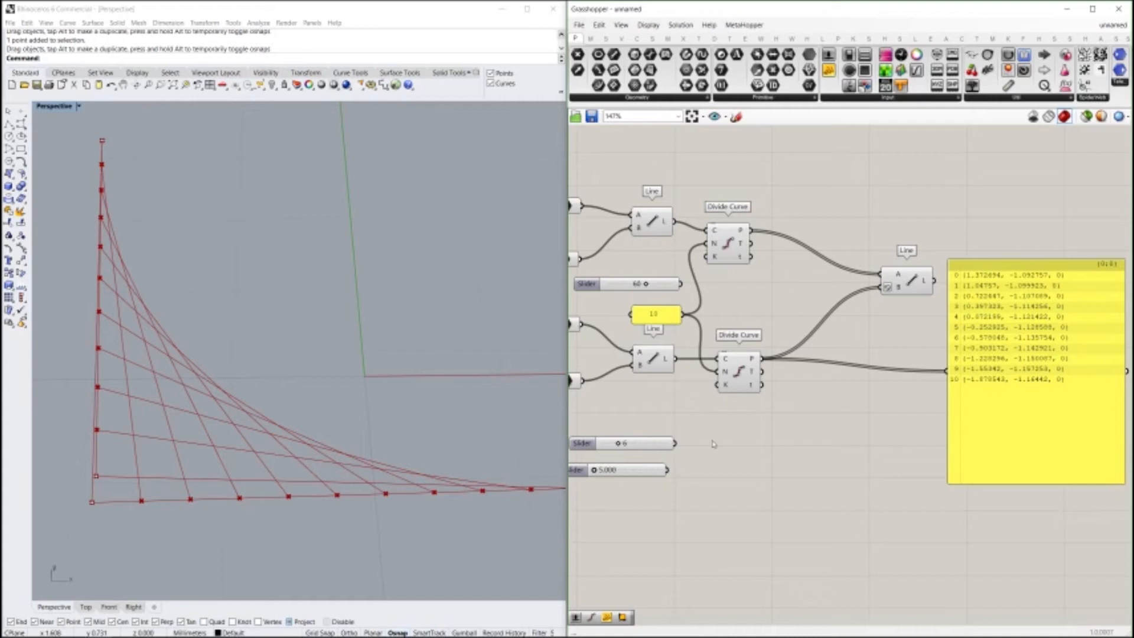
{"action": "left_click_drag", "start_coordinate": [804, 323], "coordinate": [682, 347], "text": "alt"}
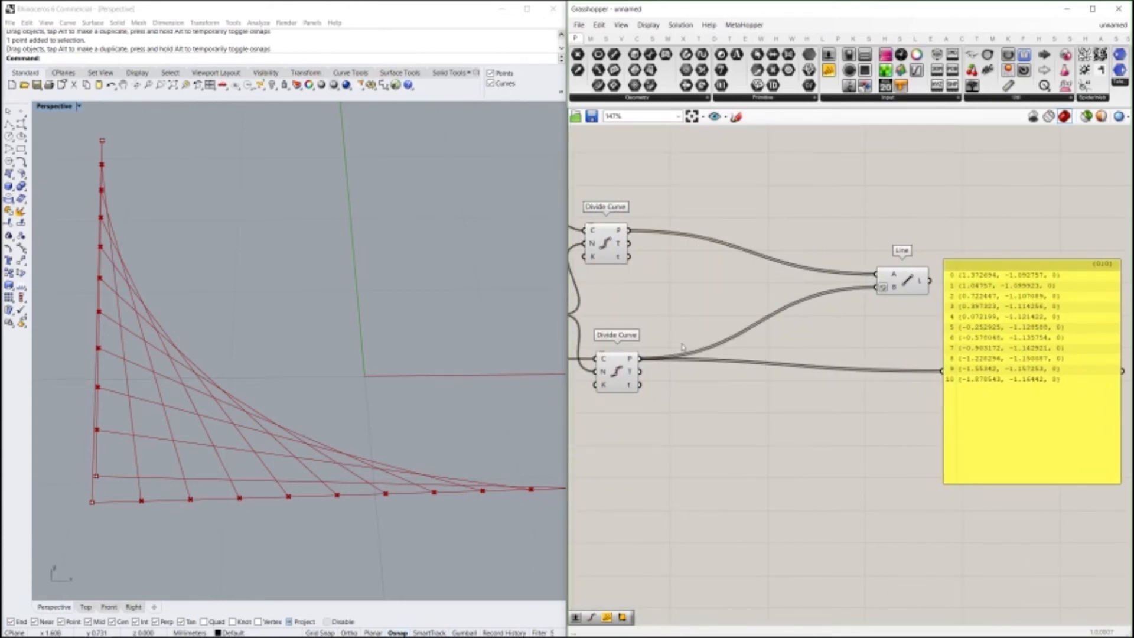
{"action": "key", "text": "ctrl+z"}
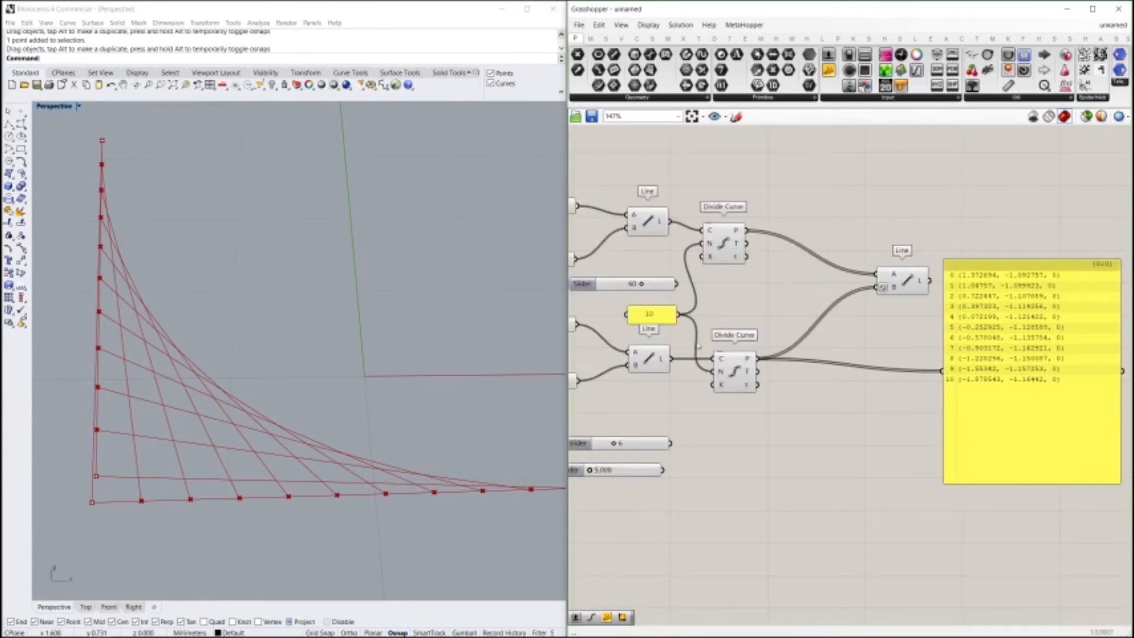
Step: Bring up the radial command wheel over an empty part of the canvas to view its options
{"action": "scroll", "coordinate": [773, 345], "scroll_direction": "down", "scroll_amount": 2}
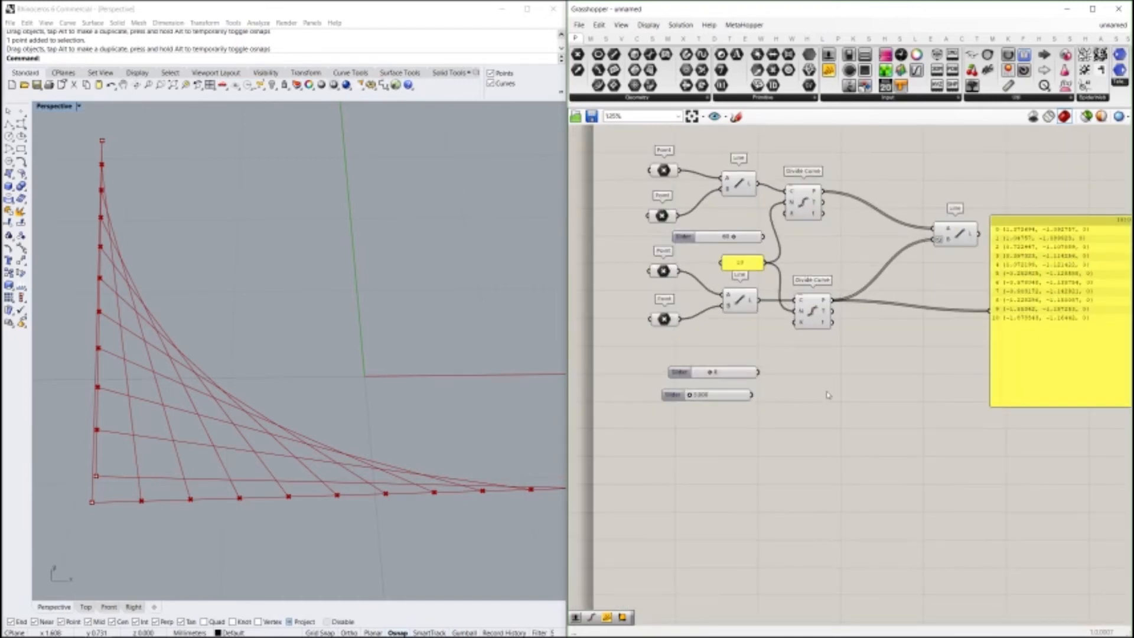
{"action": "key", "text": "space"}
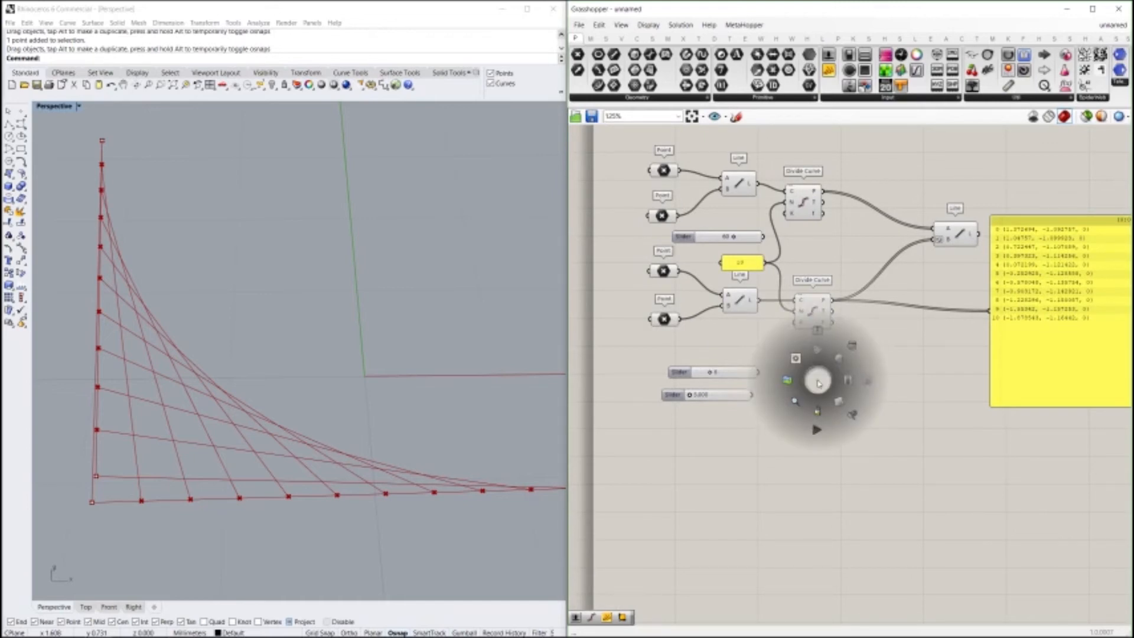
{"action": "scroll", "coordinate": [818, 383], "scroll_direction": "up", "scroll_amount": 4}
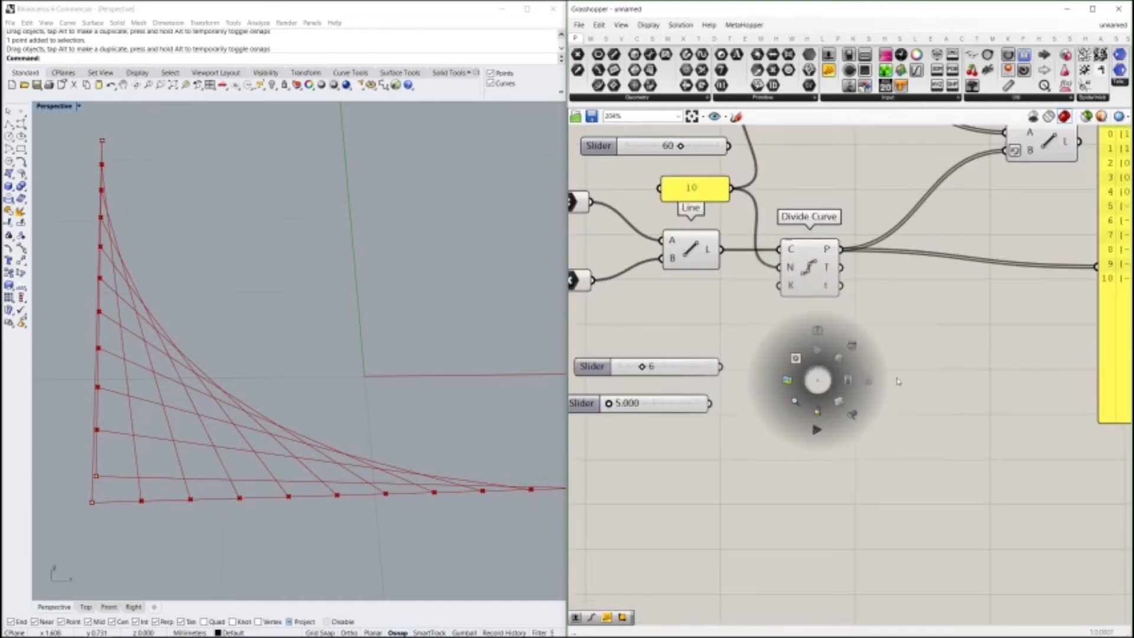
{"action": "scroll", "coordinate": [906, 255], "scroll_direction": "down", "scroll_amount": 2}
{"action": "right_click_drag", "start_coordinate": [905, 251], "coordinate": [863, 371]}
{"action": "middle_click", "coordinate": [859, 416]}
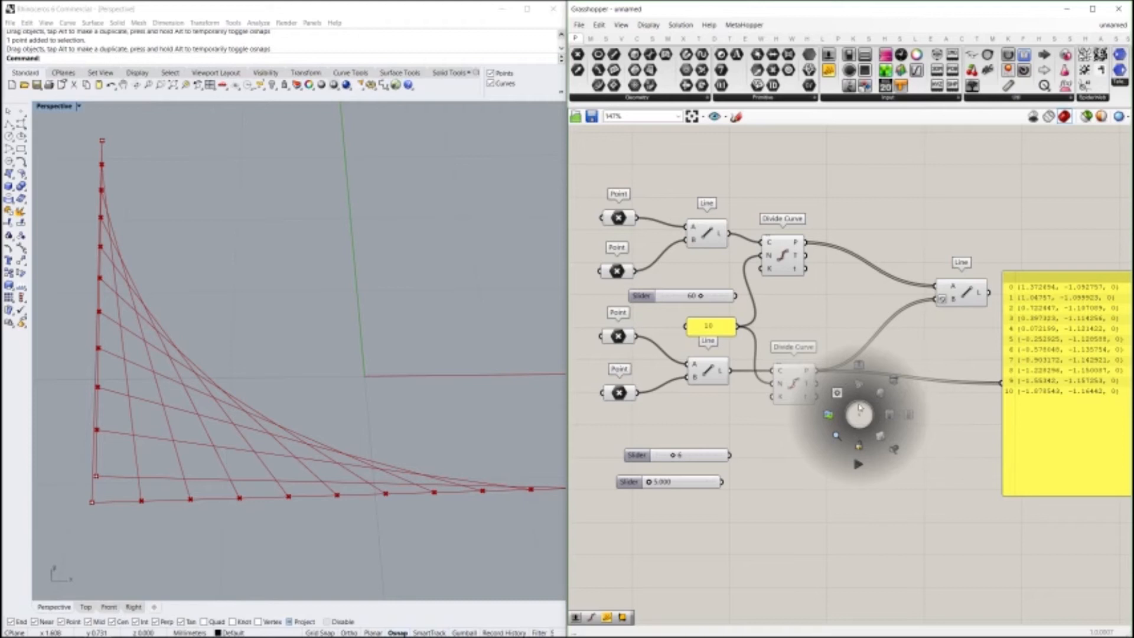
Step: Disable the upper Divide Curve component and shift the final Line component slightly closer to it
{"action": "left_click", "coordinate": [783, 254]}
{"action": "middle_click", "coordinate": [785, 252]}
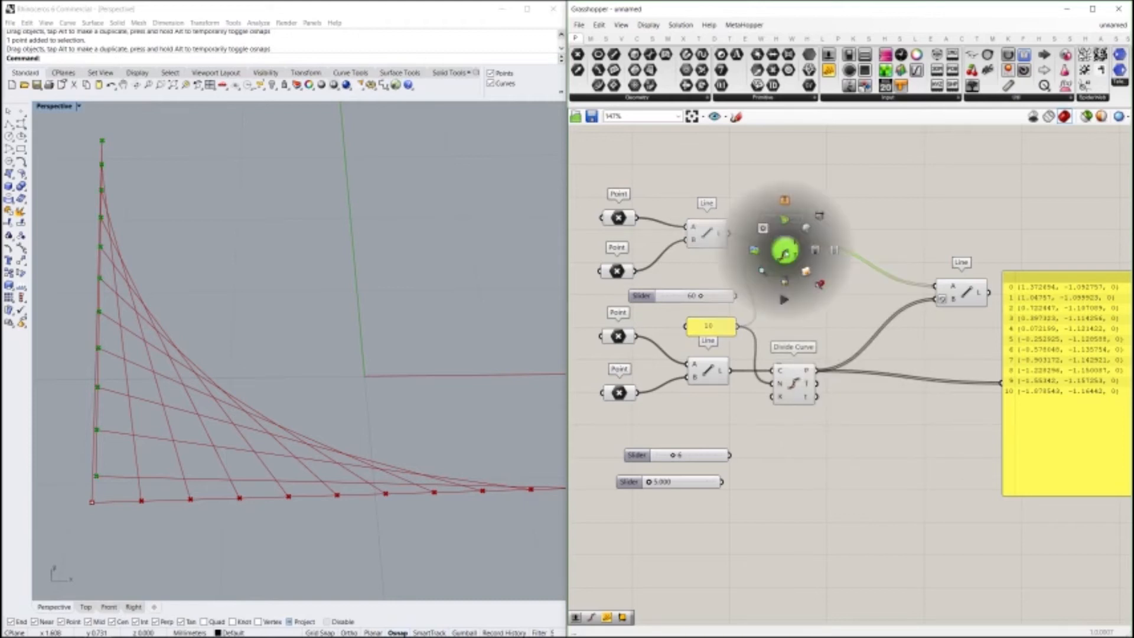
{"action": "left_click", "coordinate": [835, 253]}
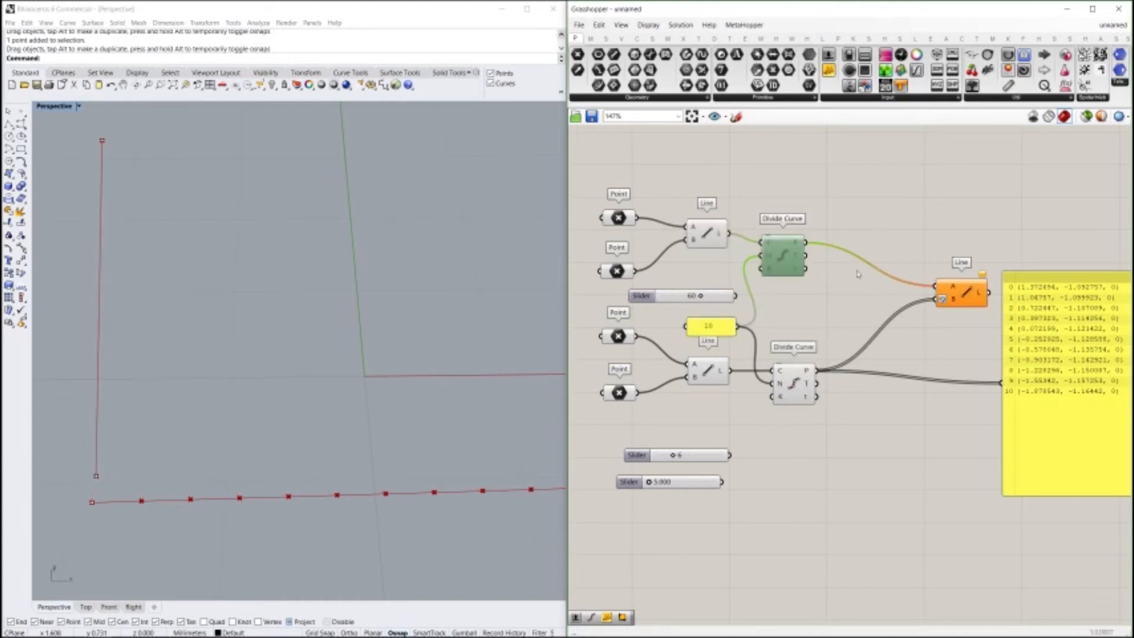
{"action": "left_click", "coordinate": [880, 272]}
{"action": "left_click_drag", "start_coordinate": [952, 288], "coordinate": [931, 264]}
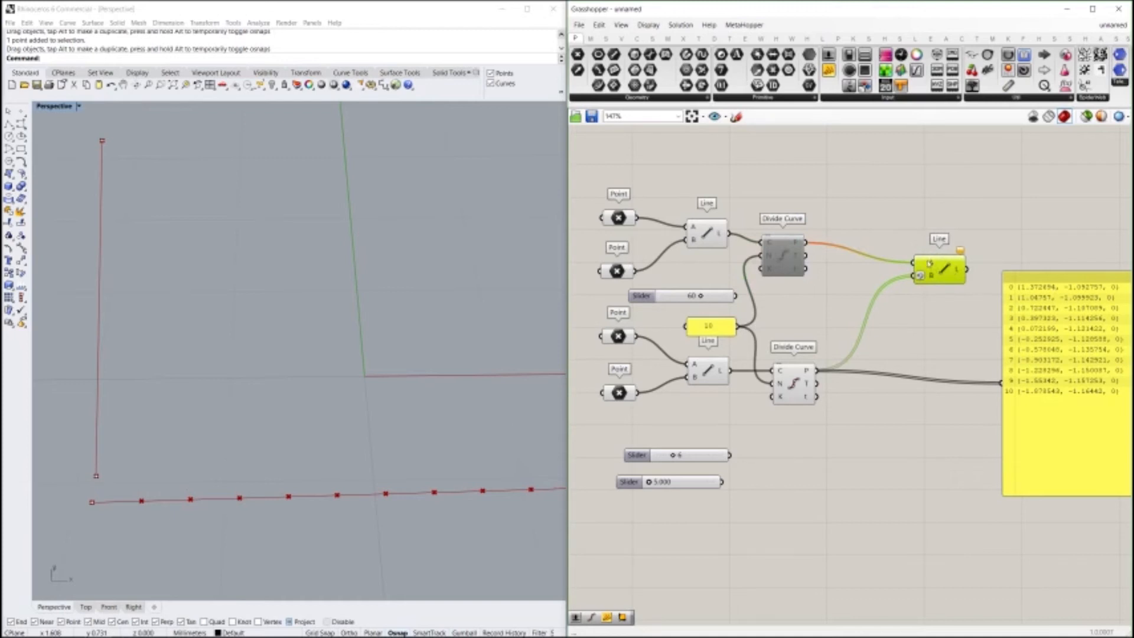
Step: Re-enable the upper Divide Curve component
{"action": "left_click", "coordinate": [790, 259]}
{"action": "middle_click", "coordinate": [790, 255]}
{"action": "left_click", "coordinate": [826, 254]}
{"action": "left_click", "coordinate": [826, 253]}
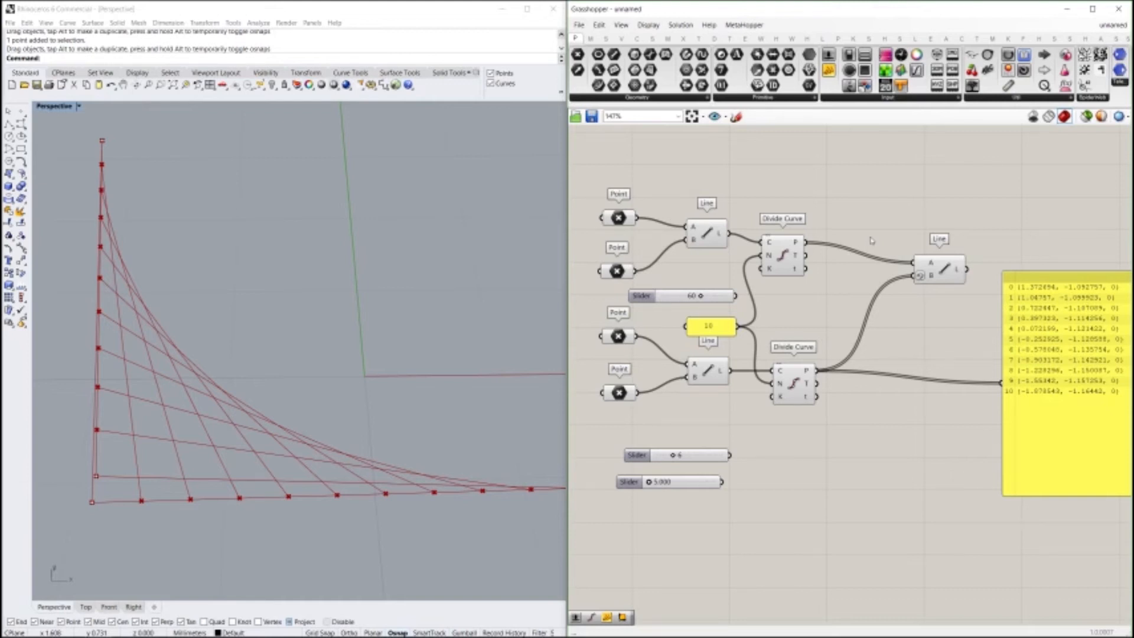
Step: Turn off the preview of the two source Lines, both Divide Curves and the other inputs feeding the final Line
{"action": "left_click_drag", "start_coordinate": [864, 393], "coordinate": [851, 341]}
{"action": "left_click_drag", "start_coordinate": [863, 515], "coordinate": [552, 167]}
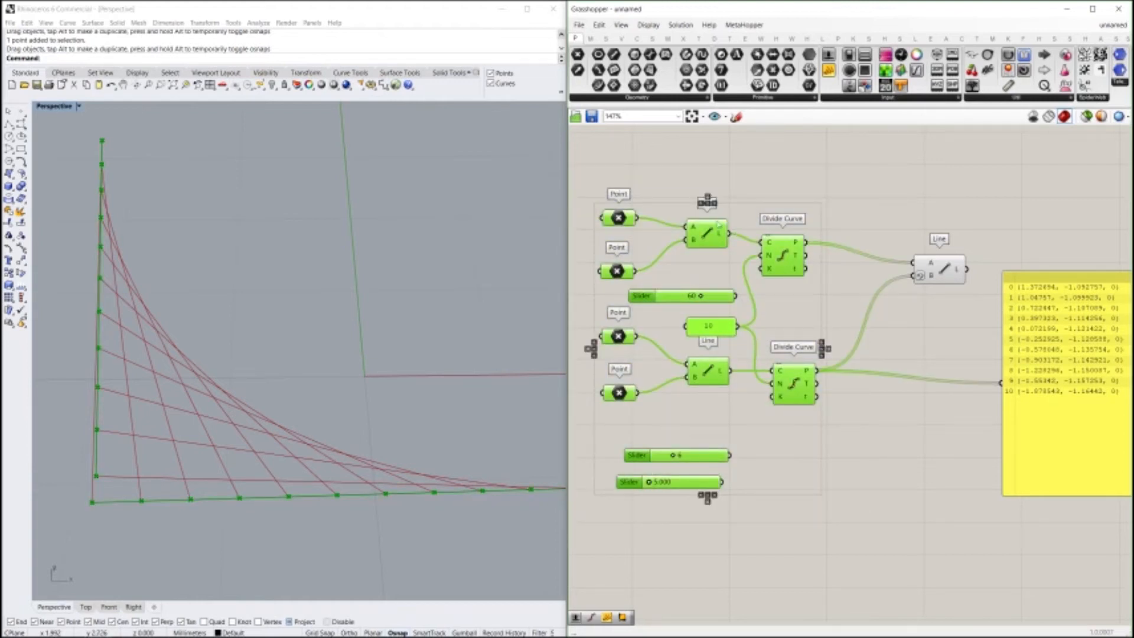
{"action": "middle_click", "coordinate": [858, 283]}
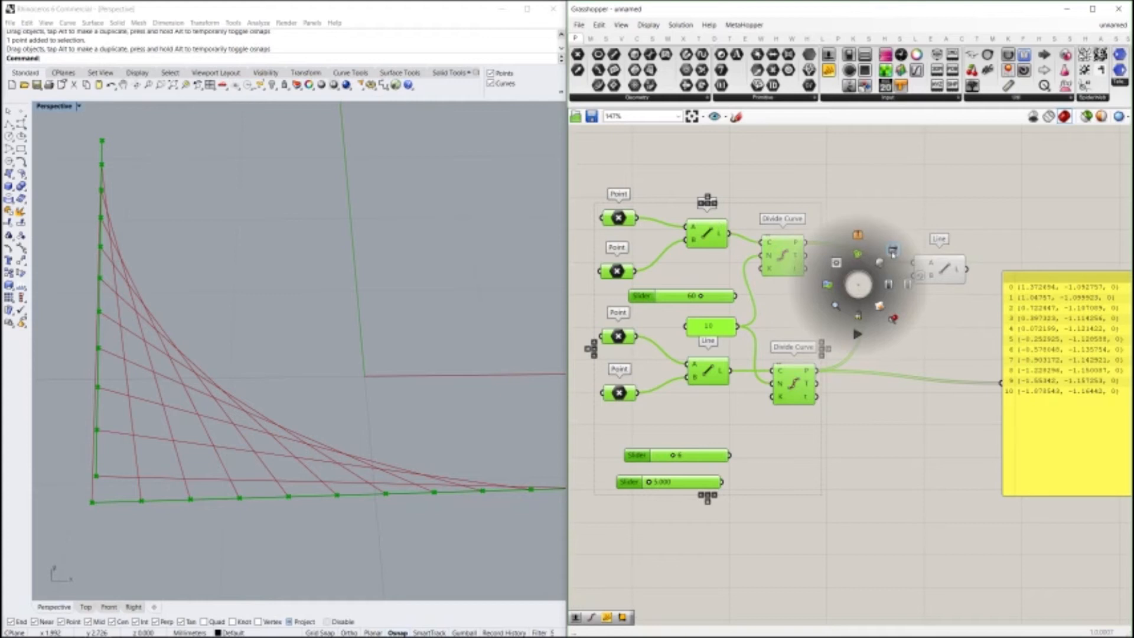
{"action": "left_click", "coordinate": [893, 253]}
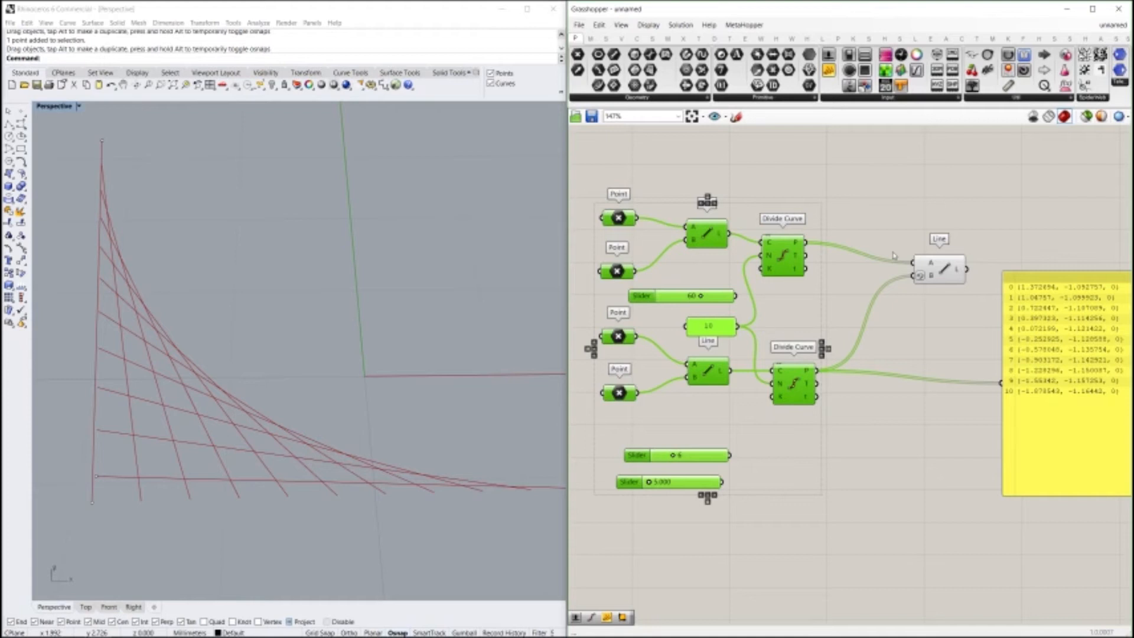
{"action": "left_click", "coordinate": [873, 253]}
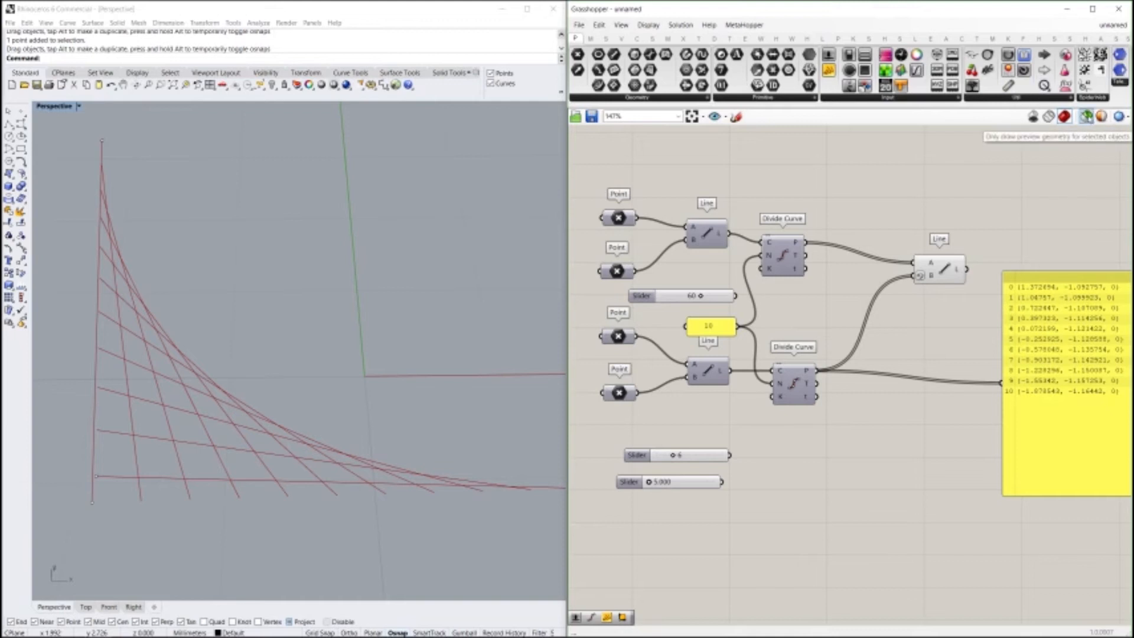
Step: Limit the preview to selected components, inspect the Lines and Divide Curves by selecting them, and restore the normal preview
{"action": "left_click", "coordinate": [1086, 116]}
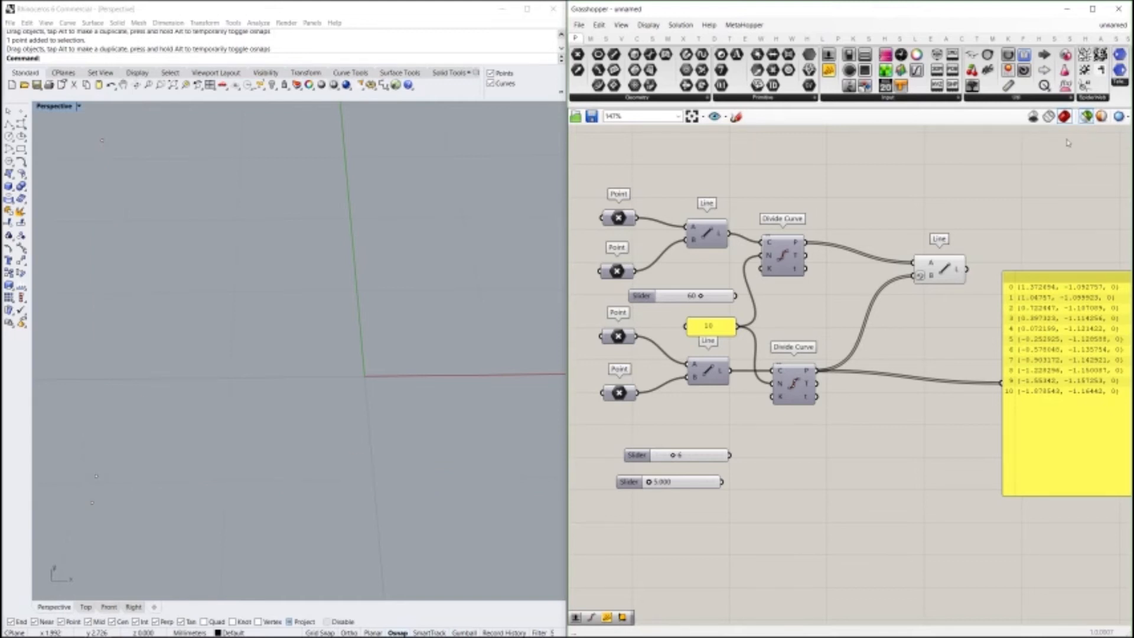
{"action": "left_click", "coordinate": [950, 271]}
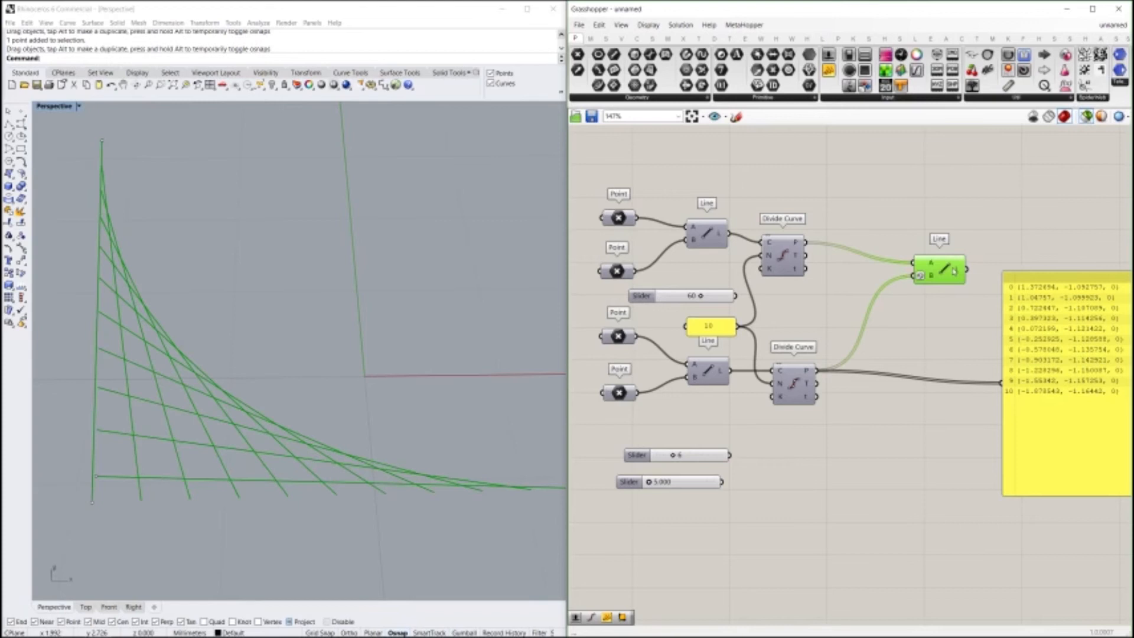
{"action": "left_click", "coordinate": [783, 258]}
{"action": "left_click", "coordinate": [703, 238]}
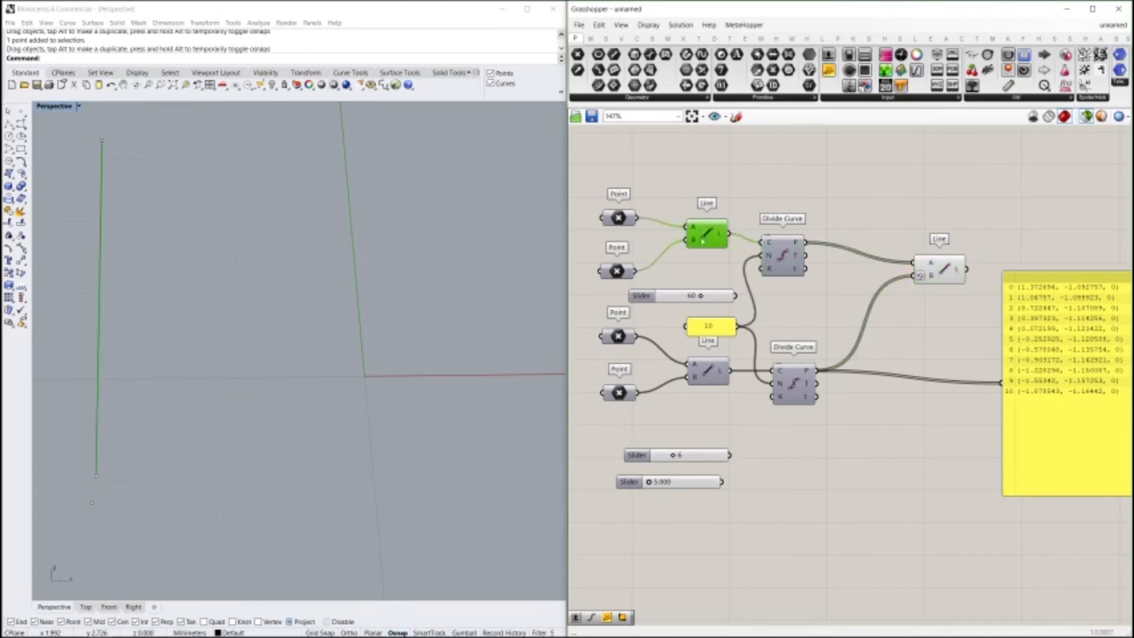
{"action": "left_click", "coordinate": [704, 372]}
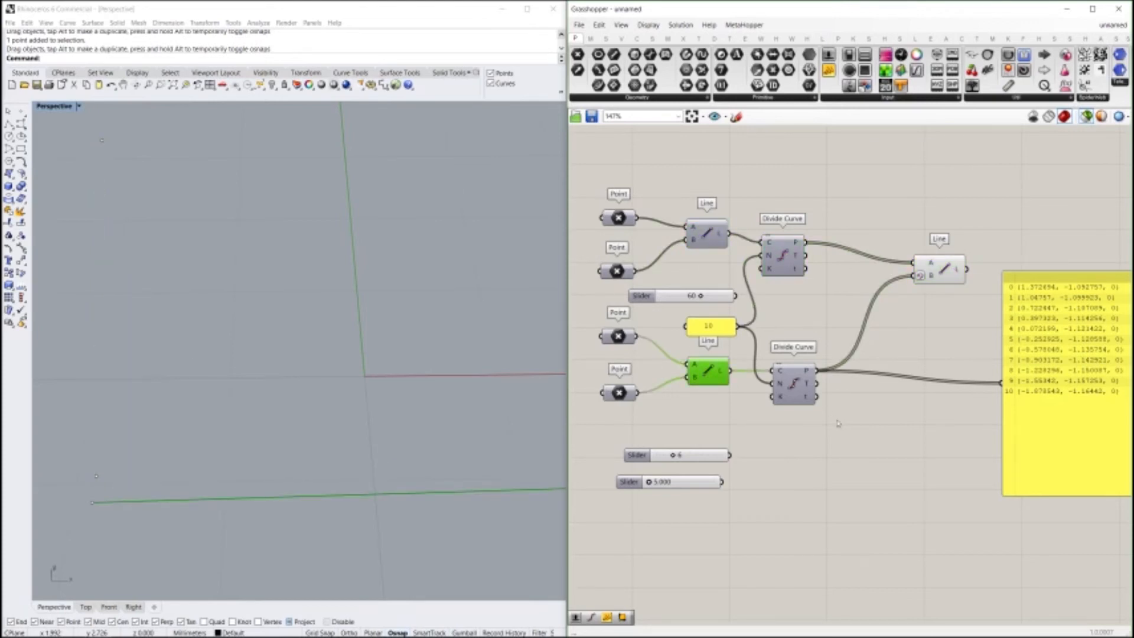
{"action": "left_click", "coordinate": [799, 387]}
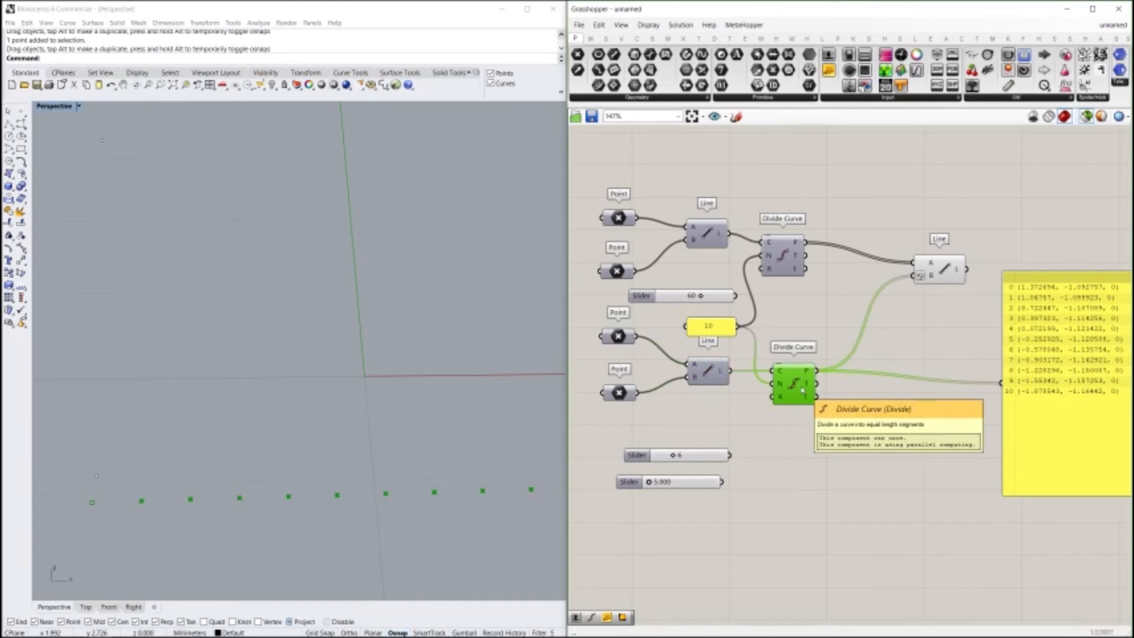
{"action": "left_click_drag", "start_coordinate": [826, 322], "coordinate": [761, 208], "text": "shift"}
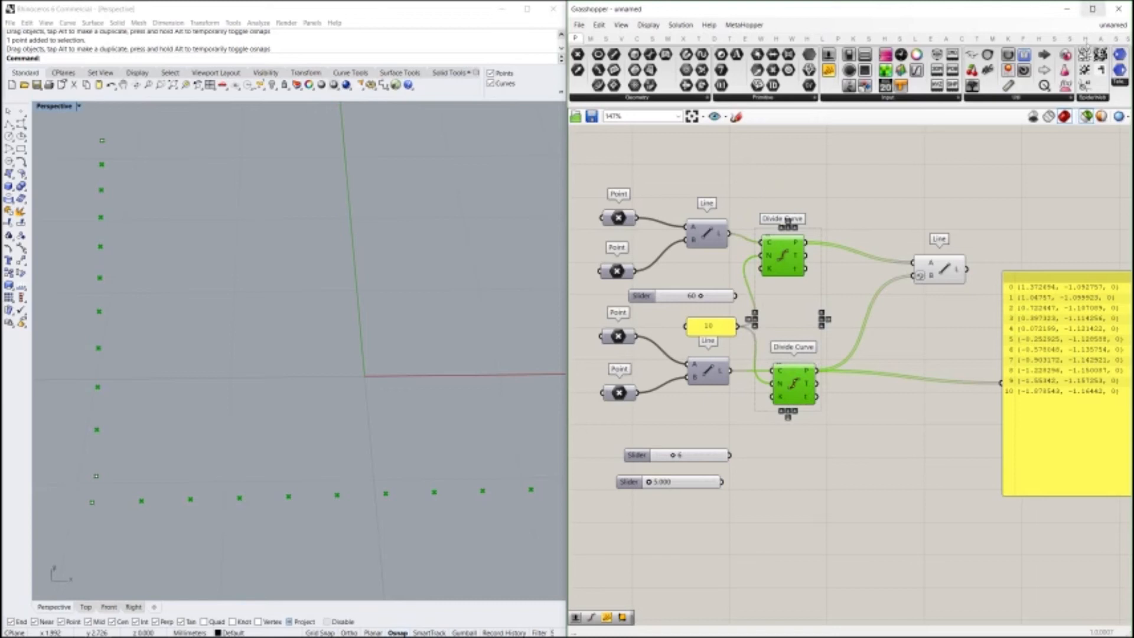
{"action": "left_click", "coordinate": [1086, 117]}
{"action": "left_click", "coordinate": [1044, 226]}
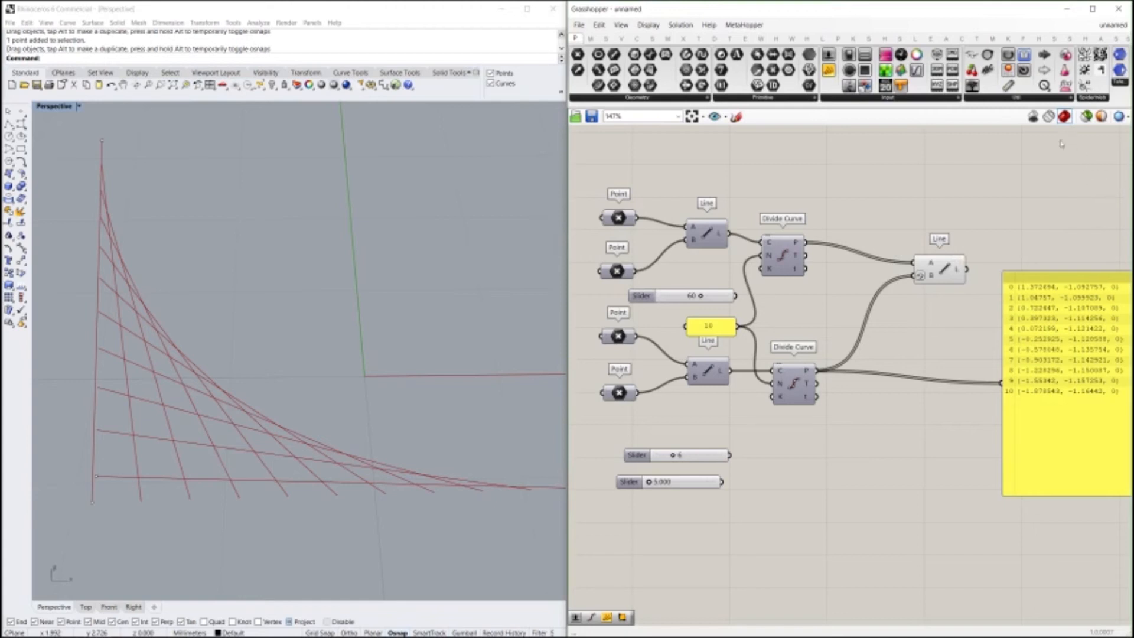
Step: Shift the final Line component slightly up and check which source its B input offers to disconnect
{"action": "left_click_drag", "start_coordinate": [937, 277], "coordinate": [932, 261]}
{"action": "left_click", "coordinate": [927, 298]}
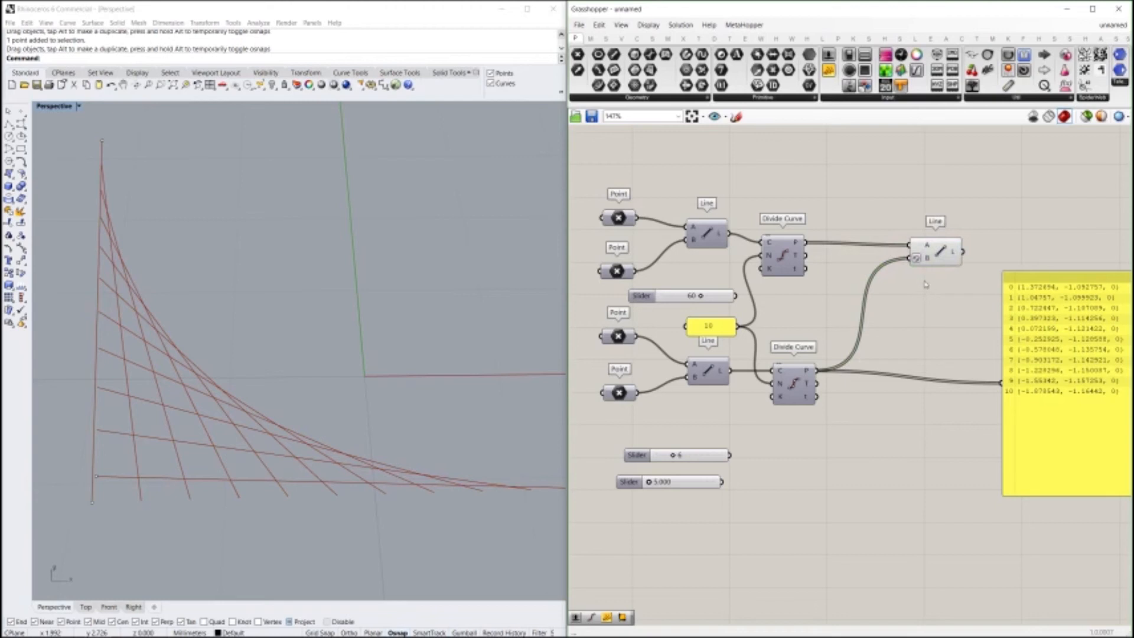
{"action": "mouse_move", "coordinate": [929, 262]}
{"action": "right_click", "coordinate": [929, 260]}
{"action": "mouse_move", "coordinate": [967, 303]}
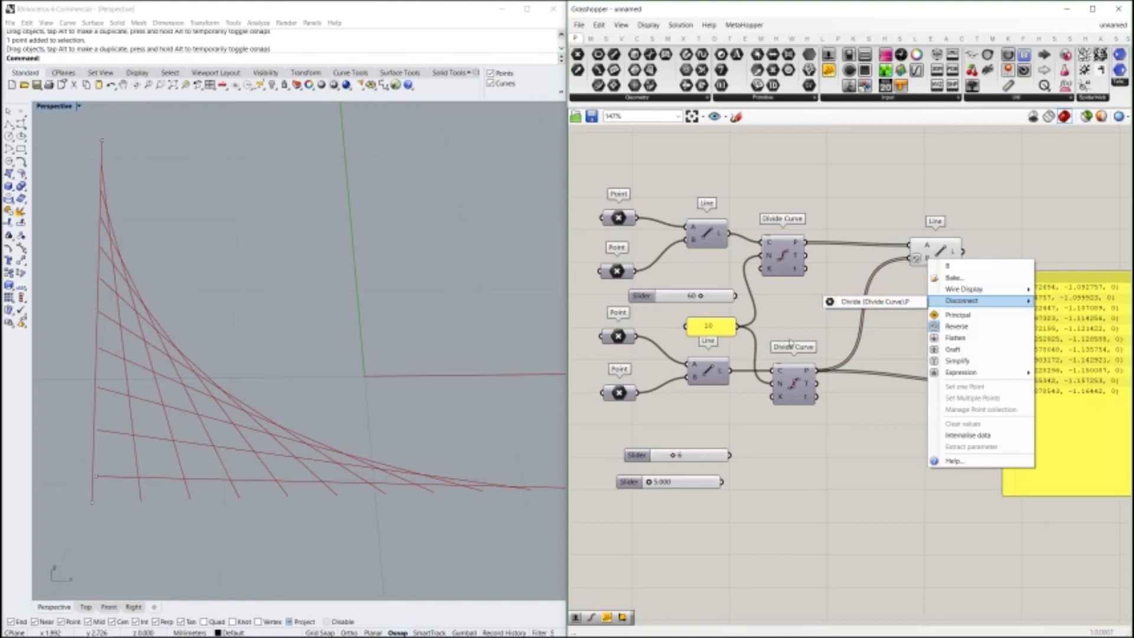
{"action": "left_click", "coordinate": [880, 248]}
Step: Disconnect the wire running from the lower Divide Curve's P output to the final Line's B input
{"action": "left_click_drag", "start_coordinate": [909, 259], "coordinate": [901, 336]}
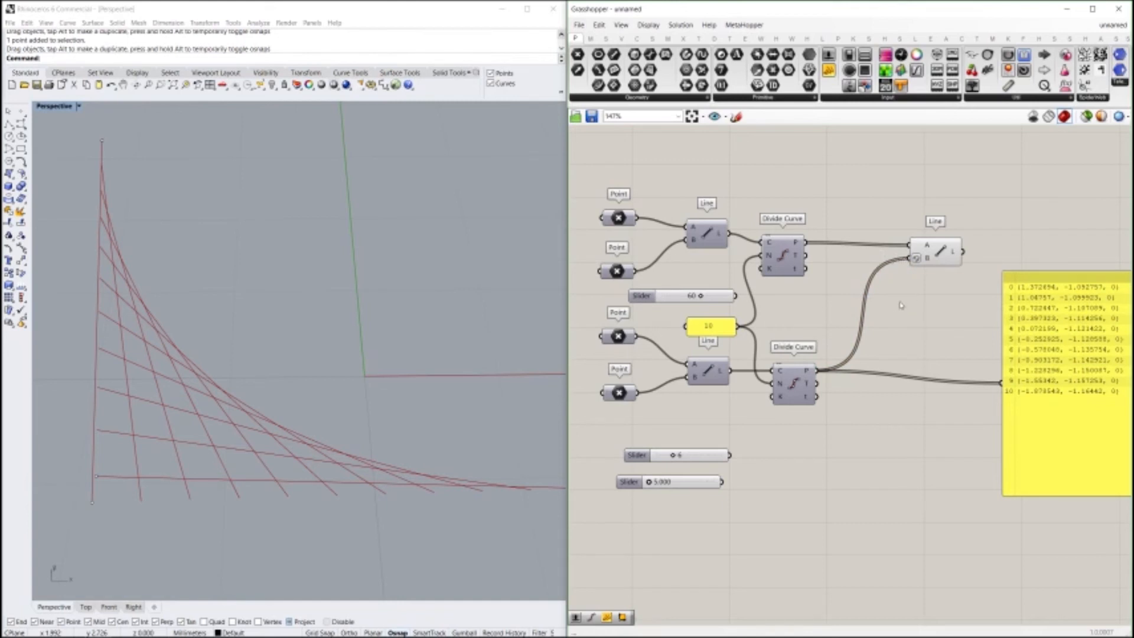
{"action": "left_click_drag", "start_coordinate": [909, 259], "coordinate": [870, 296]}
{"action": "left_click_drag", "start_coordinate": [909, 262], "coordinate": [898, 312]}
{"action": "left_click_drag", "start_coordinate": [909, 261], "coordinate": [880, 332]}
{"action": "left_click_drag", "start_coordinate": [816, 371], "coordinate": [910, 258], "text": "ctrl"}
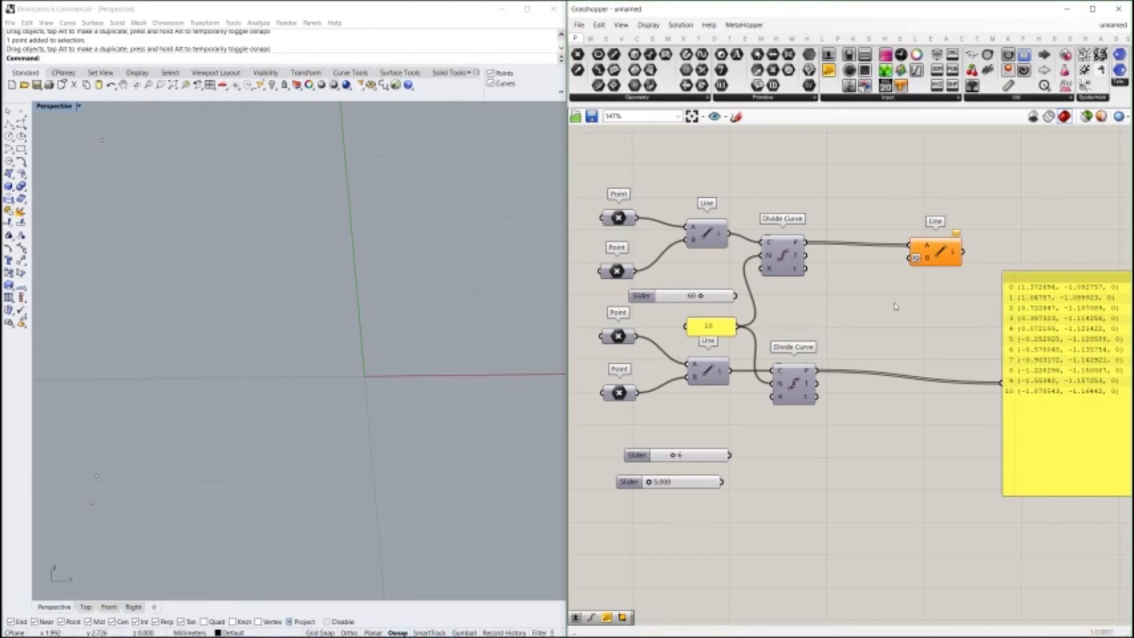
Step: Reconnect the lower Divide Curve's P output to the final Line's B input and try pulling that wire off to relocate it
{"action": "left_click_drag", "start_coordinate": [816, 370], "coordinate": [910, 258]}
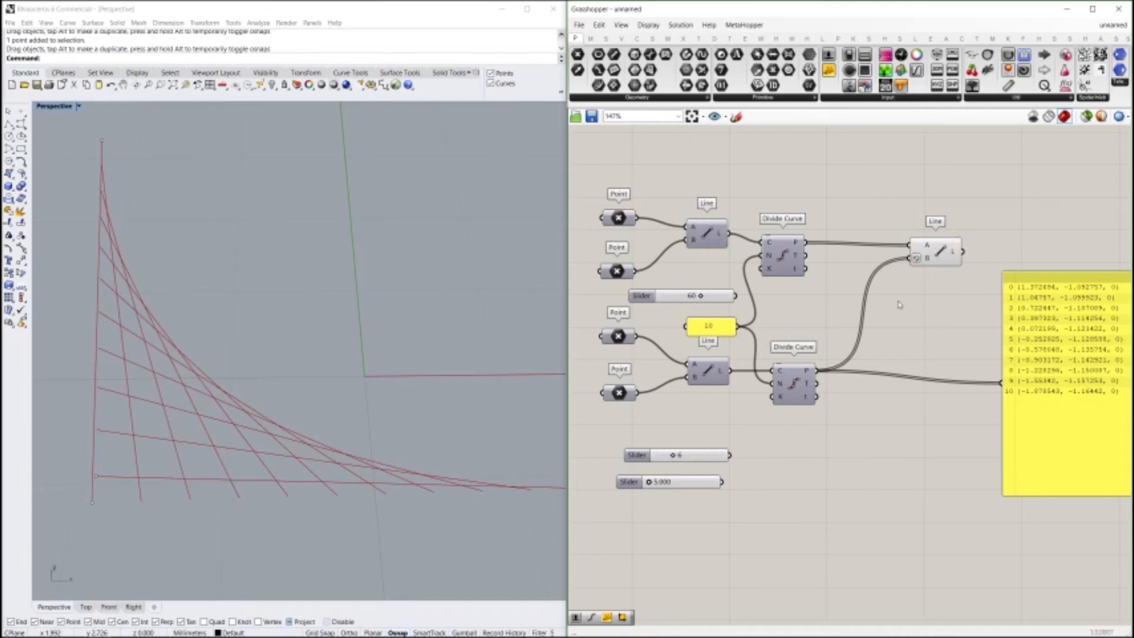
{"action": "left_click_drag", "start_coordinate": [817, 371], "coordinate": [912, 263]}
{"action": "key", "text": "ctrl+z"}
{"action": "left_click_drag", "start_coordinate": [909, 259], "coordinate": [916, 298], "text": "ctrl+shift"}
{"action": "left_click_drag", "start_coordinate": [910, 260], "coordinate": [919, 305], "text": "ctrl+shift"}
{"action": "left_click_drag", "start_coordinate": [910, 262], "coordinate": [914, 312], "text": "ctrl+shift"}
Step: Delete the large panel listing the lower Divide Curve's division points
{"action": "left_click", "coordinate": [1028, 377]}
{"action": "key", "text": "Delete"}
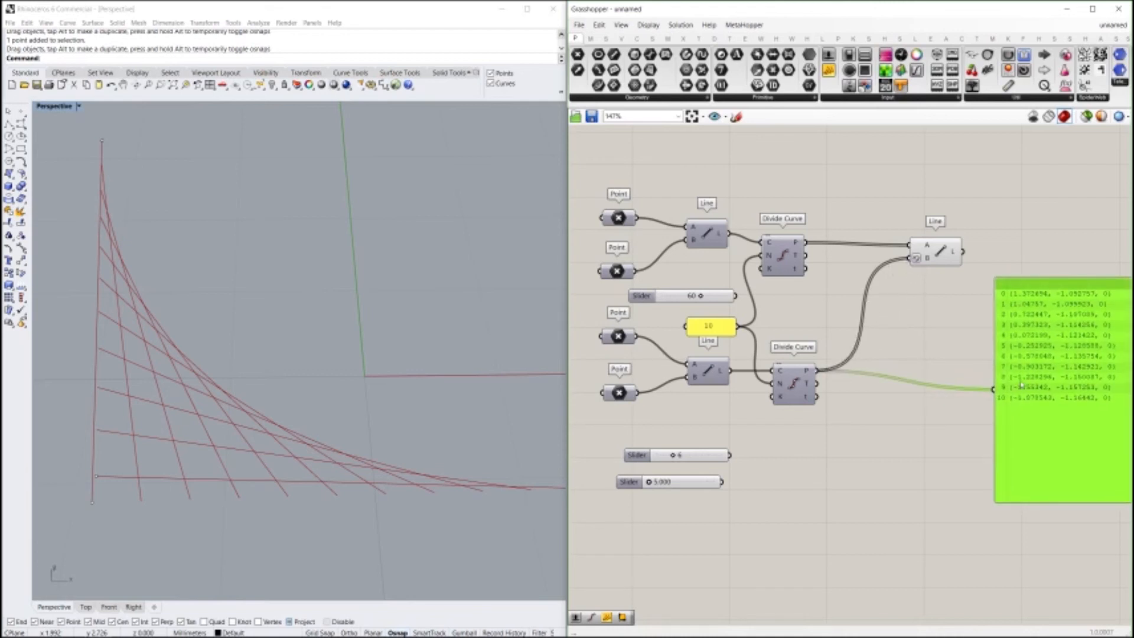
Step: Insert a Relay on the wire from the lower Divide Curve to the final Line, try it level with the B input, and delete it
{"action": "double_click", "coordinate": [863, 312]}
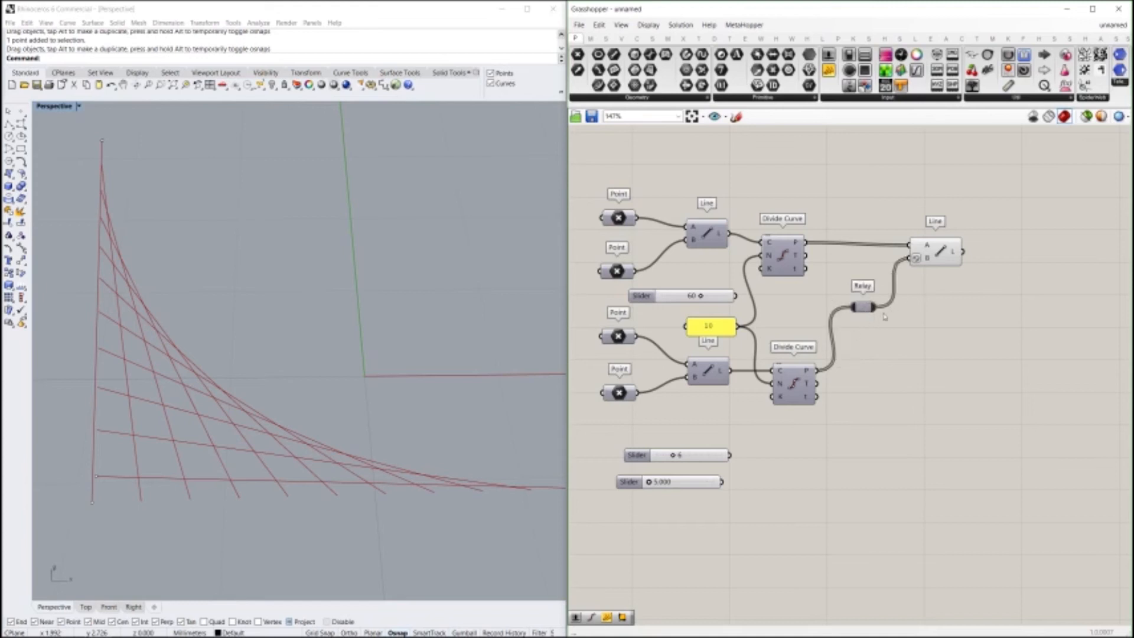
{"action": "double_click", "coordinate": [858, 243]}
{"action": "left_click_drag", "start_coordinate": [860, 245], "coordinate": [848, 171]}
{"action": "left_click", "coordinate": [864, 309]}
{"action": "left_click_drag", "start_coordinate": [864, 314], "coordinate": [865, 264]}
{"action": "left_click_drag", "start_coordinate": [850, 171], "coordinate": [864, 254]}
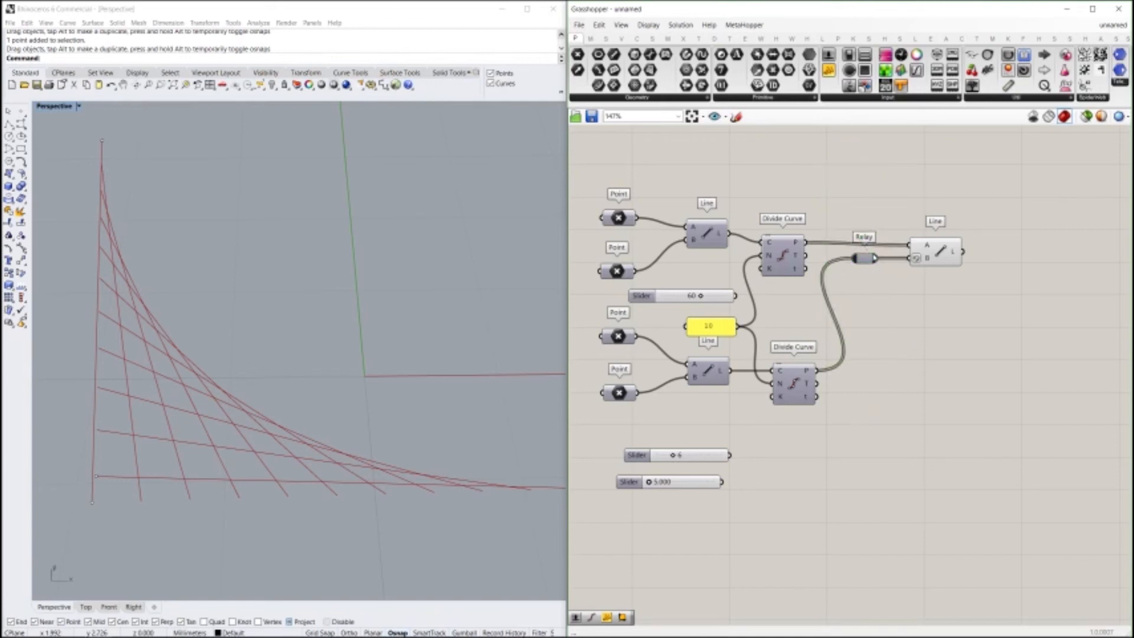
{"action": "mouse_move", "coordinate": [864, 258]}
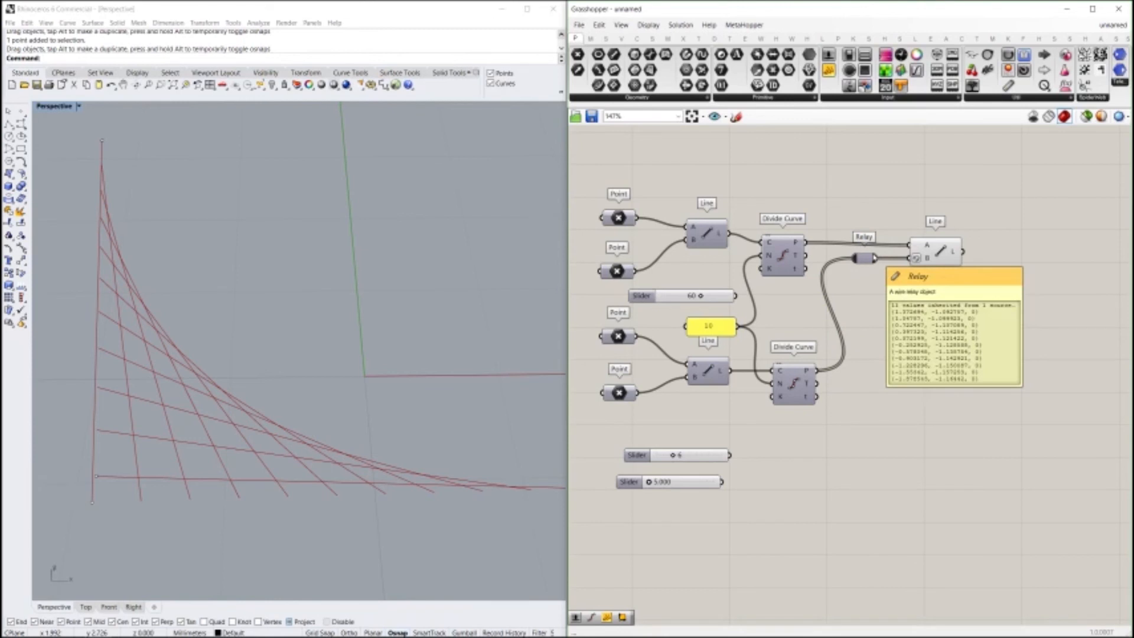
{"action": "left_click", "coordinate": [864, 259]}
{"action": "key", "text": "Delete"}
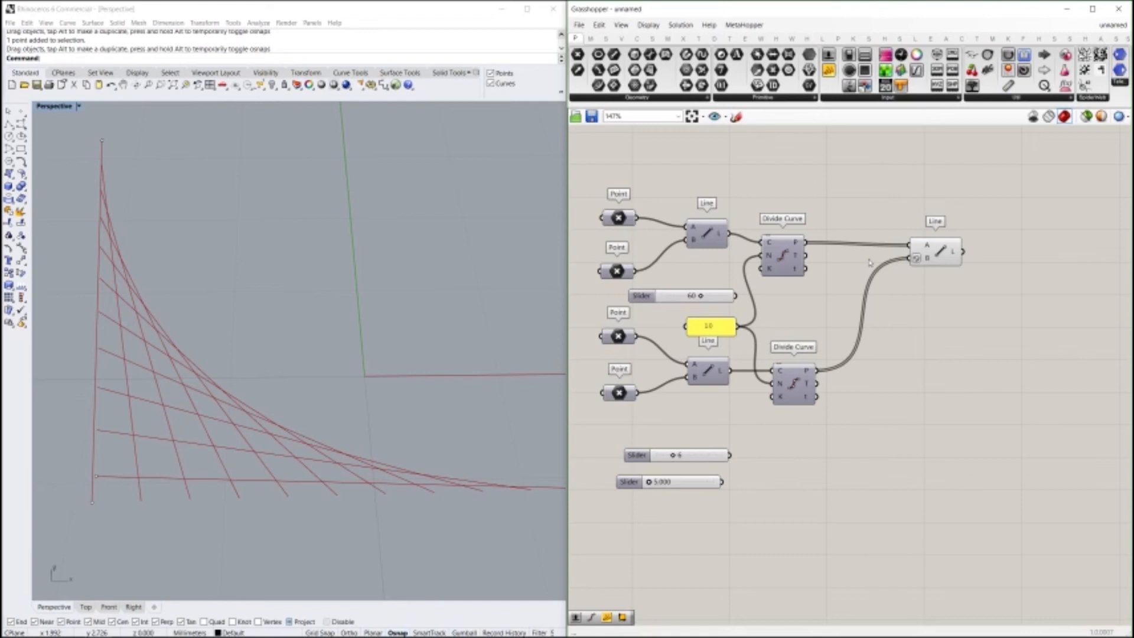
Step: Insert a Relay on the wire from the upper Divide Curve to the final Line, shift it up, and delete it
{"action": "double_click", "coordinate": [850, 244]}
{"action": "left_click_drag", "start_coordinate": [851, 244], "coordinate": [872, 228]}
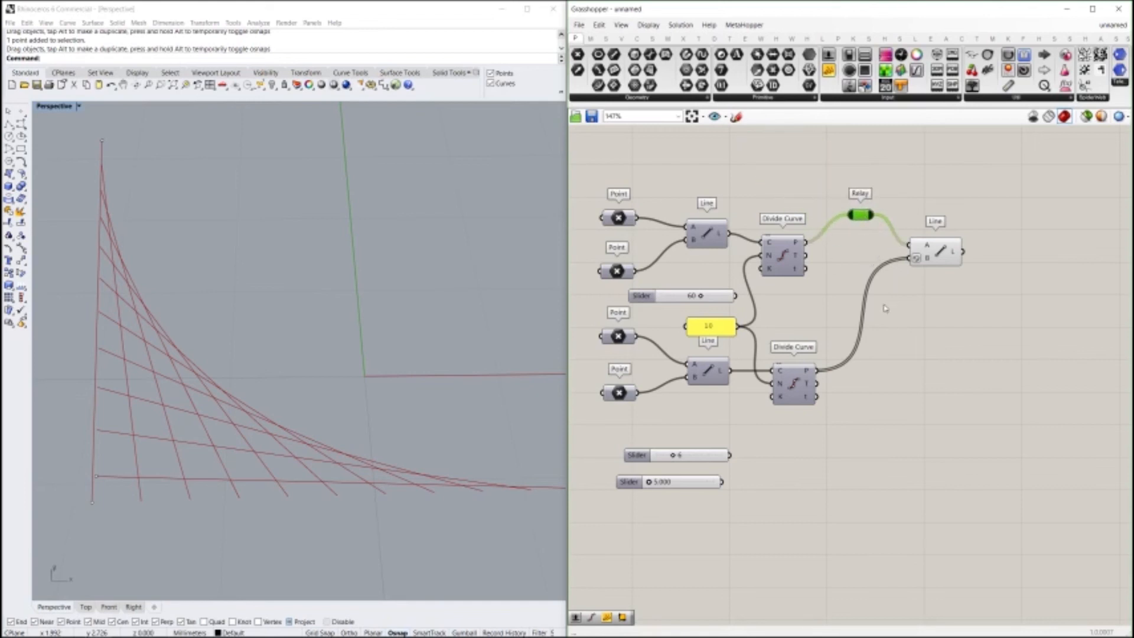
{"action": "key", "text": "Delete"}
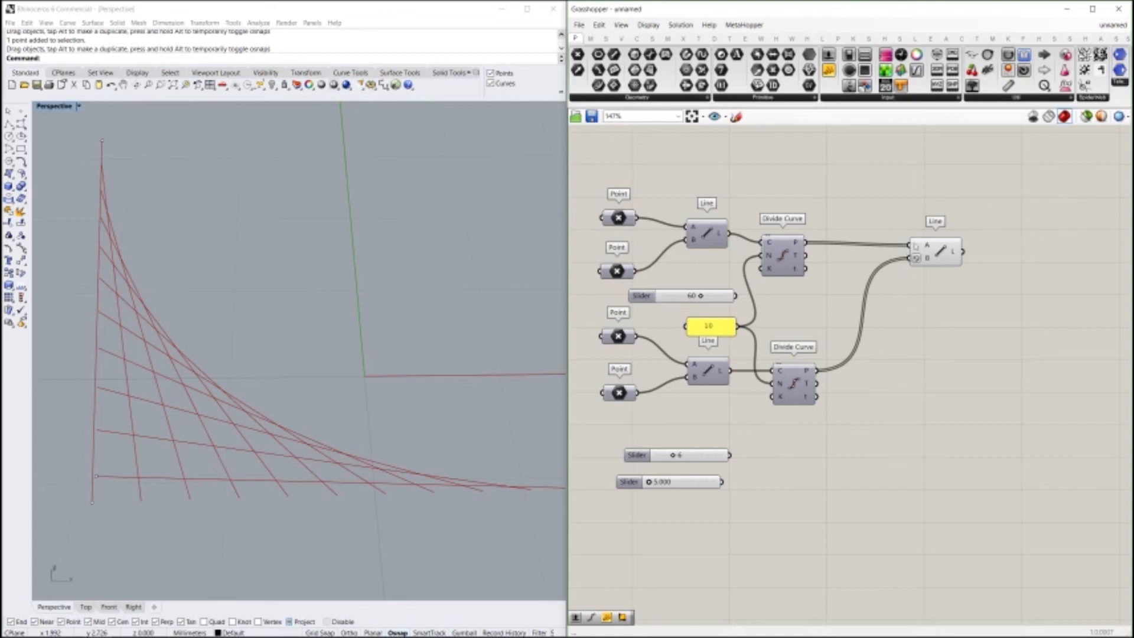
Step: Examine the wire highlighted by the Disconnect entry for the final Line's B input
{"action": "scroll", "coordinate": [913, 229], "scroll_direction": "up", "scroll_amount": 3}
{"action": "right_click", "coordinate": [945, 284]}
{"action": "mouse_move", "coordinate": [983, 323]}
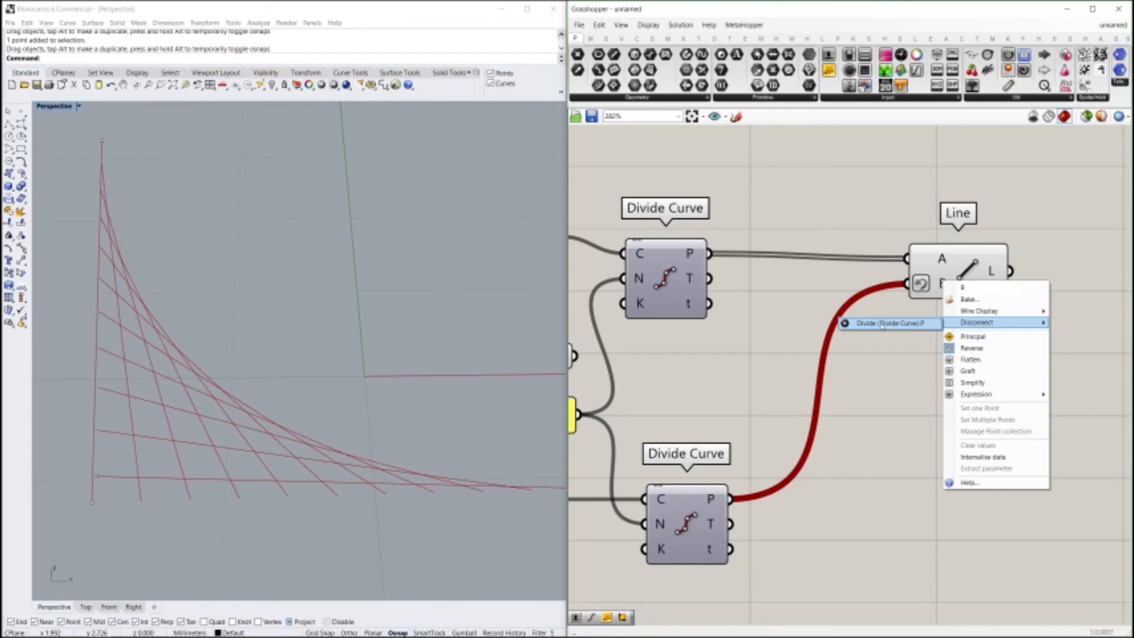
{"action": "left_click", "coordinate": [752, 354]}
Step: Name the uppermost Point parameter "The first point" and check that name among the disconnectable sources of the upper Line's A input
{"action": "right_click_drag", "start_coordinate": [751, 353], "coordinate": [998, 325]}
{"action": "scroll", "coordinate": [999, 325], "scroll_direction": "down", "scroll_amount": 2}
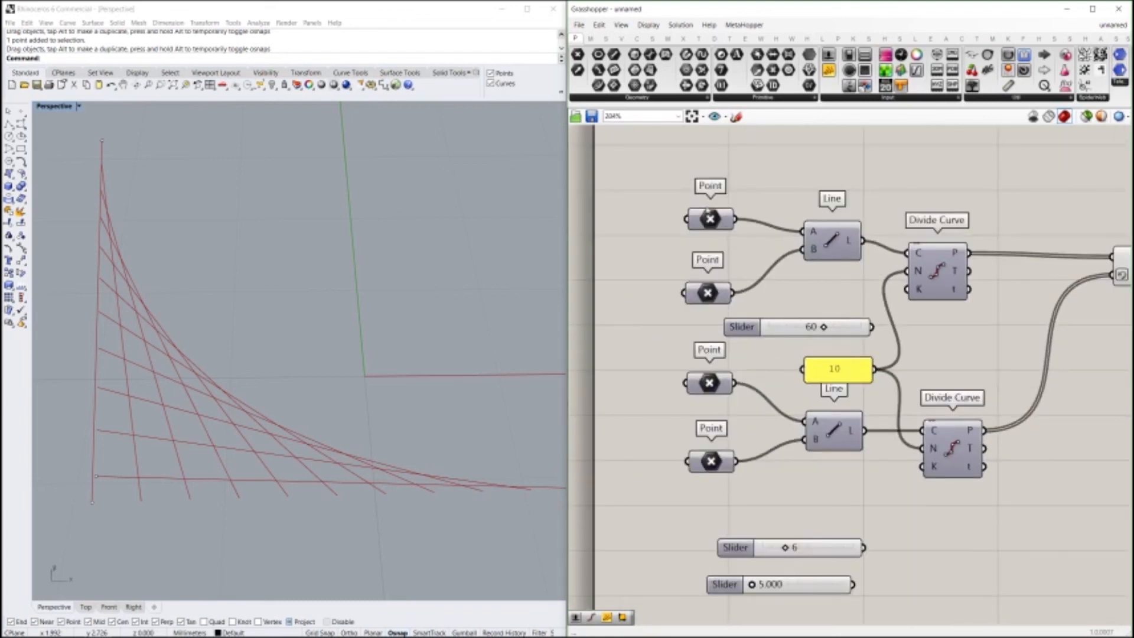
{"action": "right_click", "coordinate": [708, 216]}
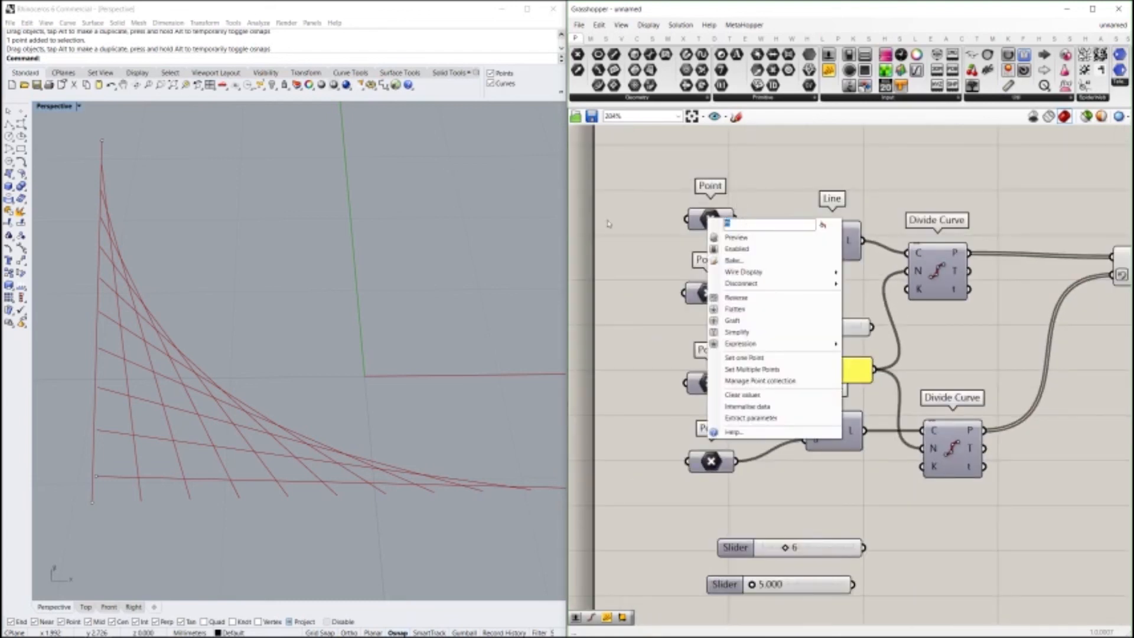
{"action": "type", "text": "The first point"}
{"action": "left_click", "coordinate": [798, 199]}
{"action": "right_click", "coordinate": [815, 231]}
{"action": "mouse_move", "coordinate": [874, 273]}
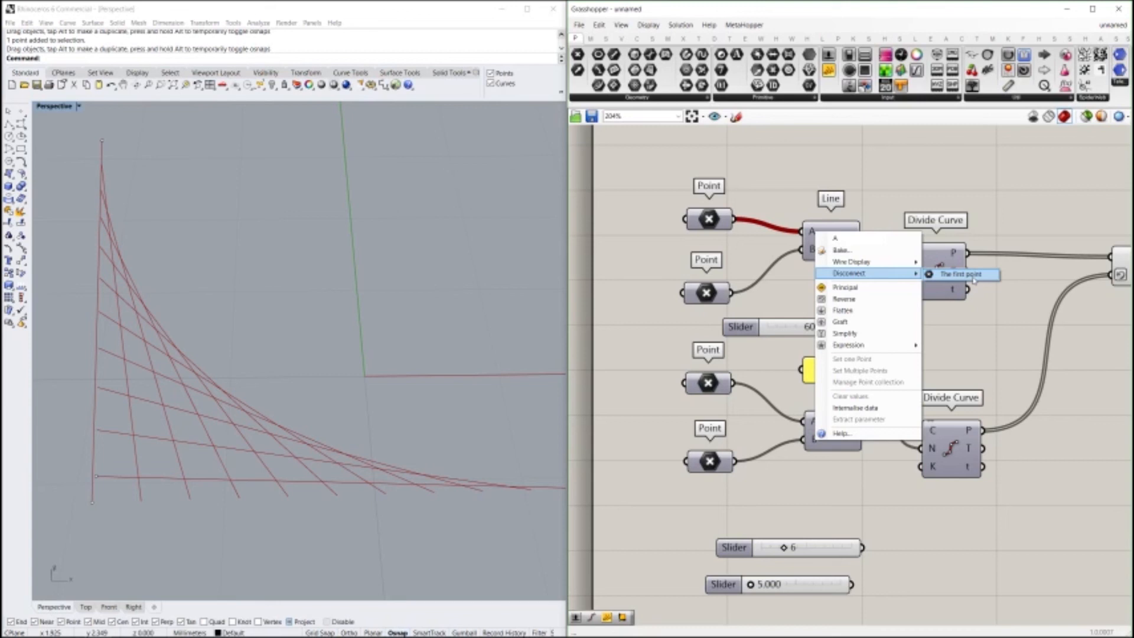
{"action": "left_click", "coordinate": [790, 173]}
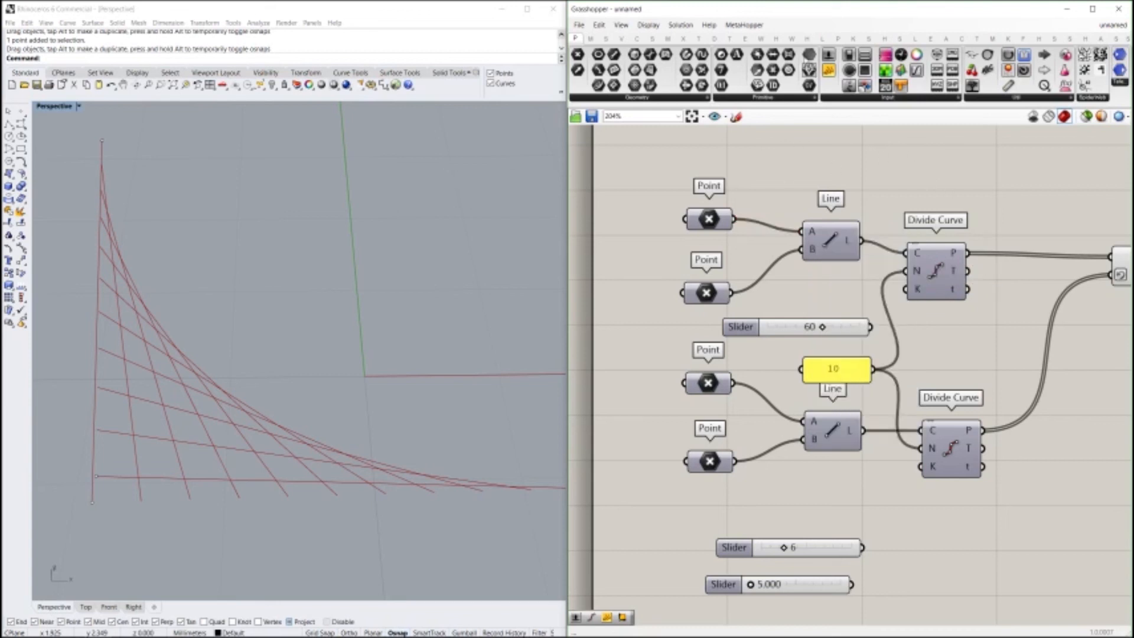
Step: Add a text panel above the uppermost Point and enter "Note" in it
{"action": "left_click", "coordinate": [827, 70]}
{"action": "left_click", "coordinate": [658, 172]}
{"action": "right_click_drag", "start_coordinate": [658, 172], "coordinate": [725, 214]}
{"action": "left_click_drag", "start_coordinate": [725, 214], "coordinate": [758, 179]}
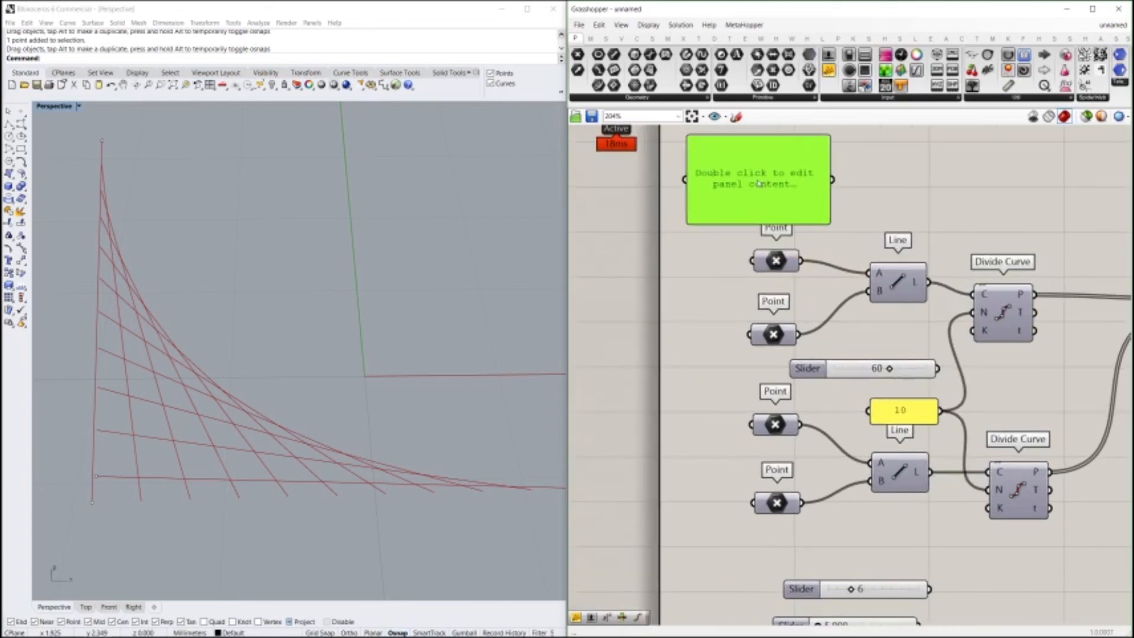
{"action": "double_click", "coordinate": [710, 185]}
{"action": "type", "text": "Note"}
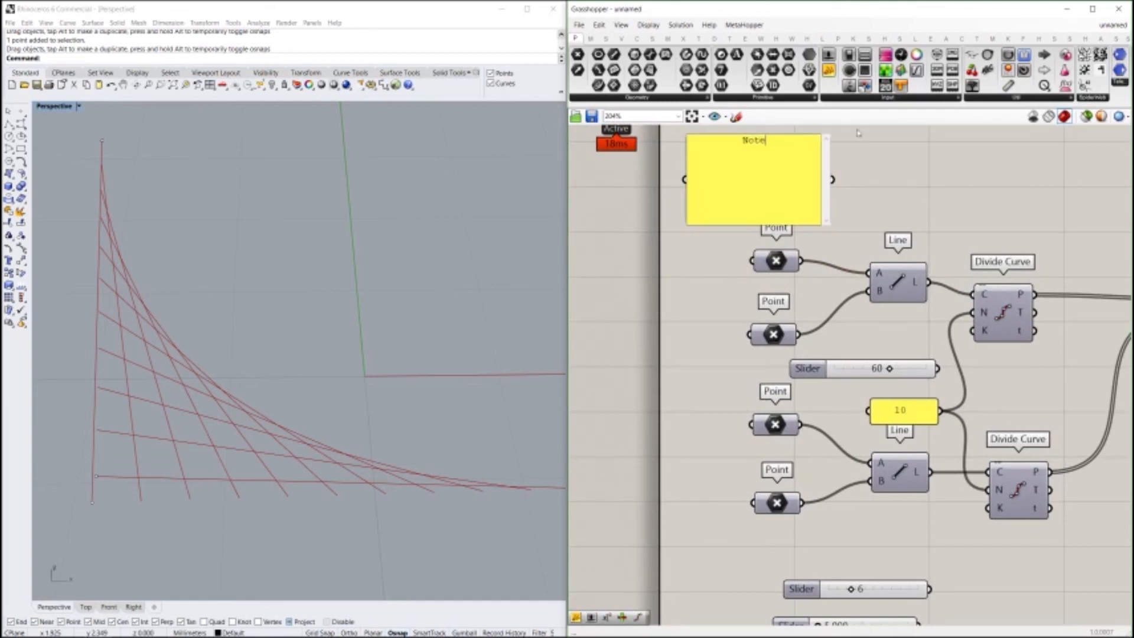
{"action": "left_click", "coordinate": [985, 141]}
{"action": "right_click_drag", "start_coordinate": [1040, 145], "coordinate": [984, 249]}
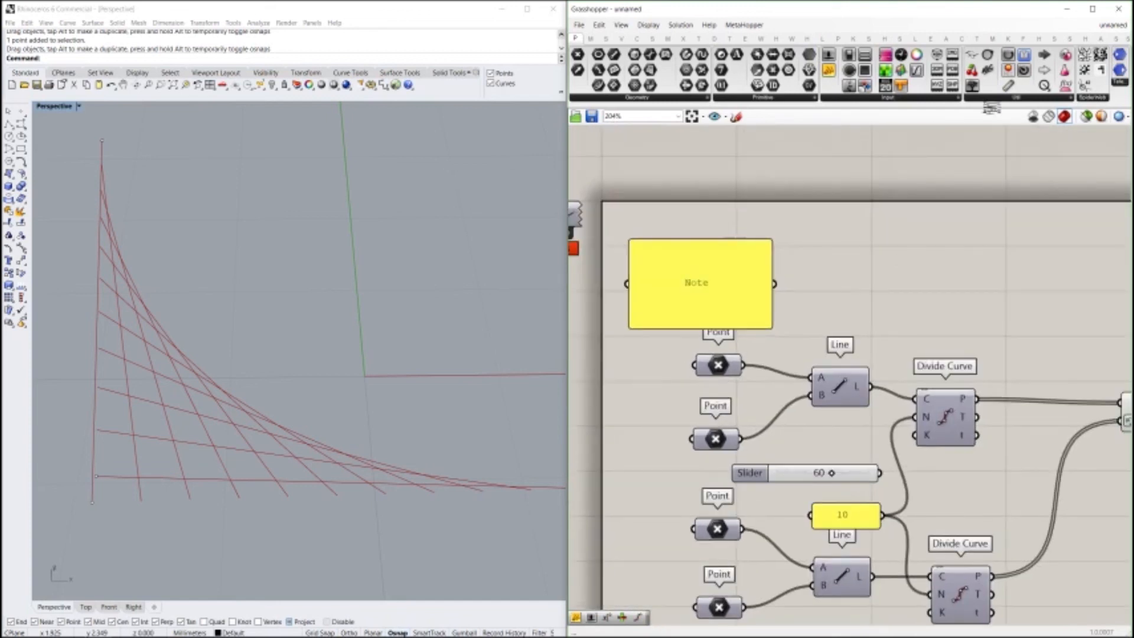
Step: Place a Scribble beside the Note panel, set its text to "sfsadf", and shift it slightly up
{"action": "left_click_drag", "start_coordinate": [987, 70], "coordinate": [893, 266]}
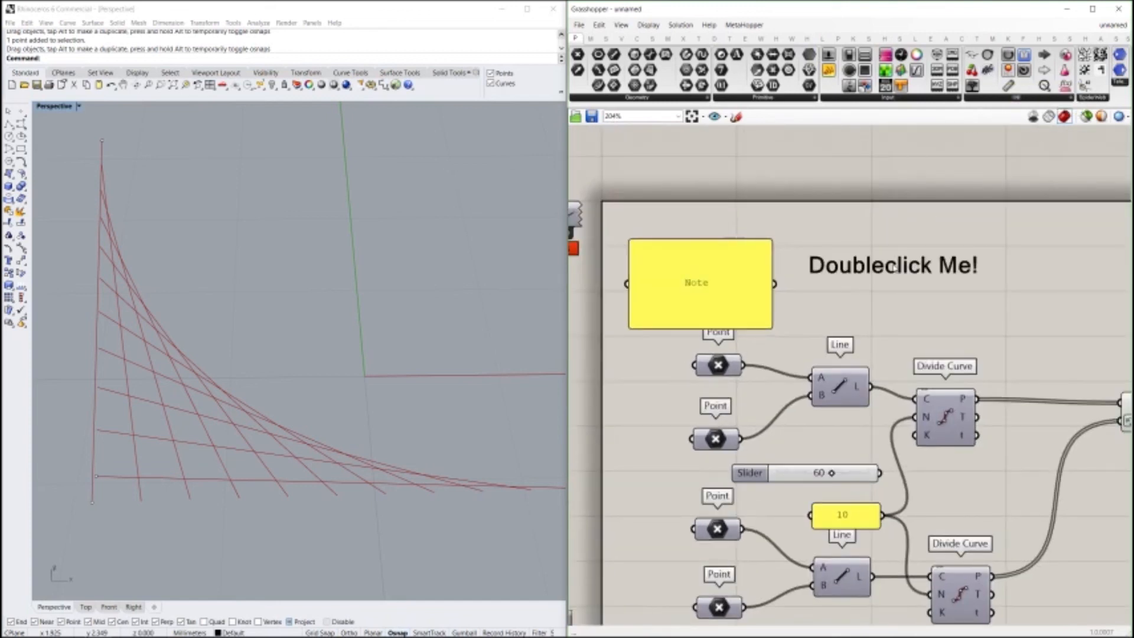
{"action": "double_click", "coordinate": [894, 267]}
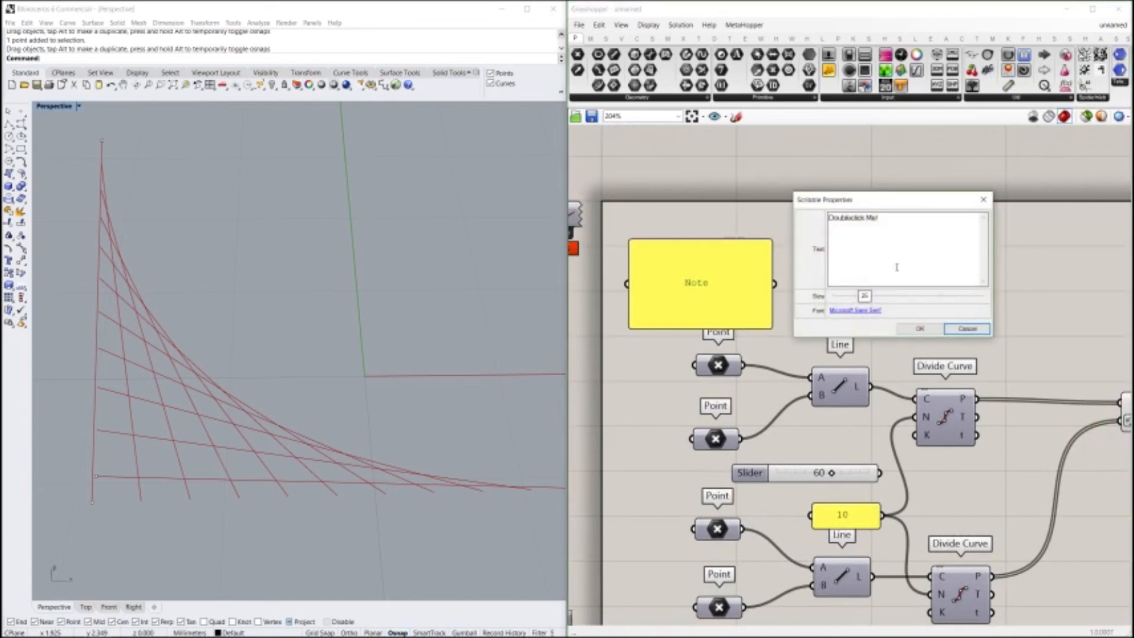
{"action": "key", "text": "ctrl+a"}
{"action": "type", "text": "sfsadf"}
{"action": "left_click", "coordinate": [903, 328]}
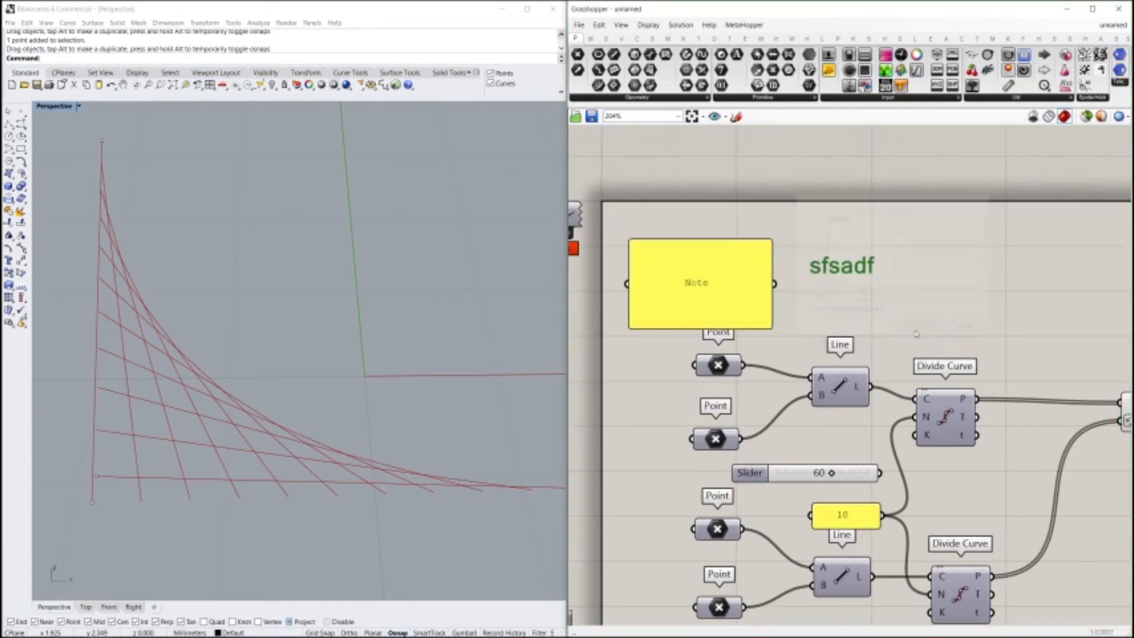
{"action": "left_click_drag", "start_coordinate": [825, 278], "coordinate": [828, 259]}
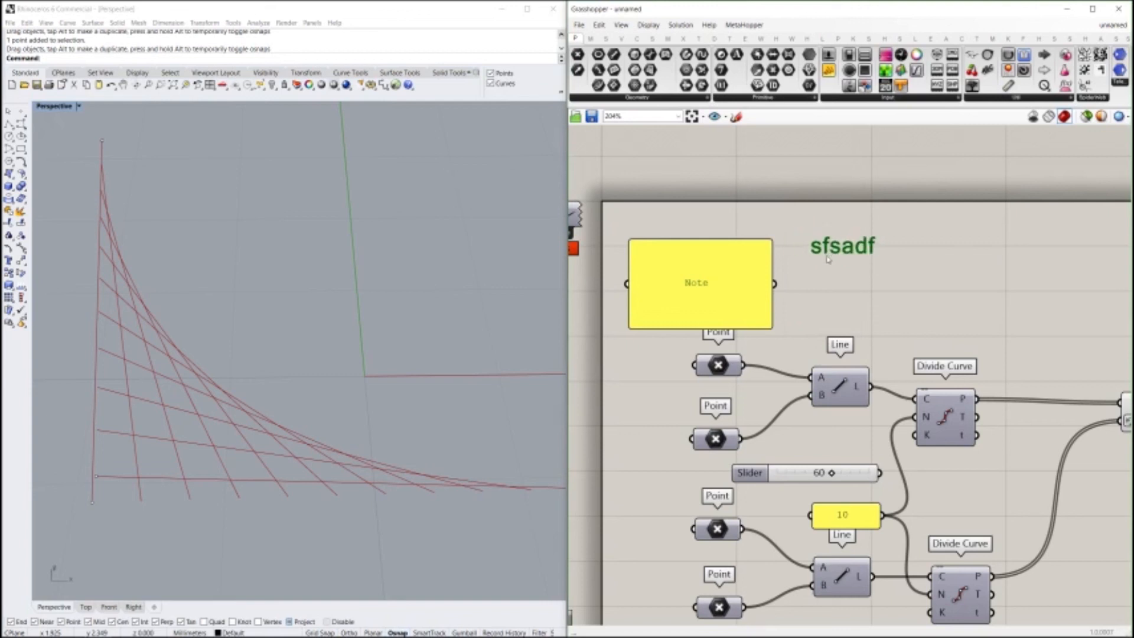
Step: Delete the "sfsadf" Scribble and move the Note panel clear of the Point components
{"action": "key", "text": "Delete"}
{"action": "left_click_drag", "start_coordinate": [710, 289], "coordinate": [760, 257]}
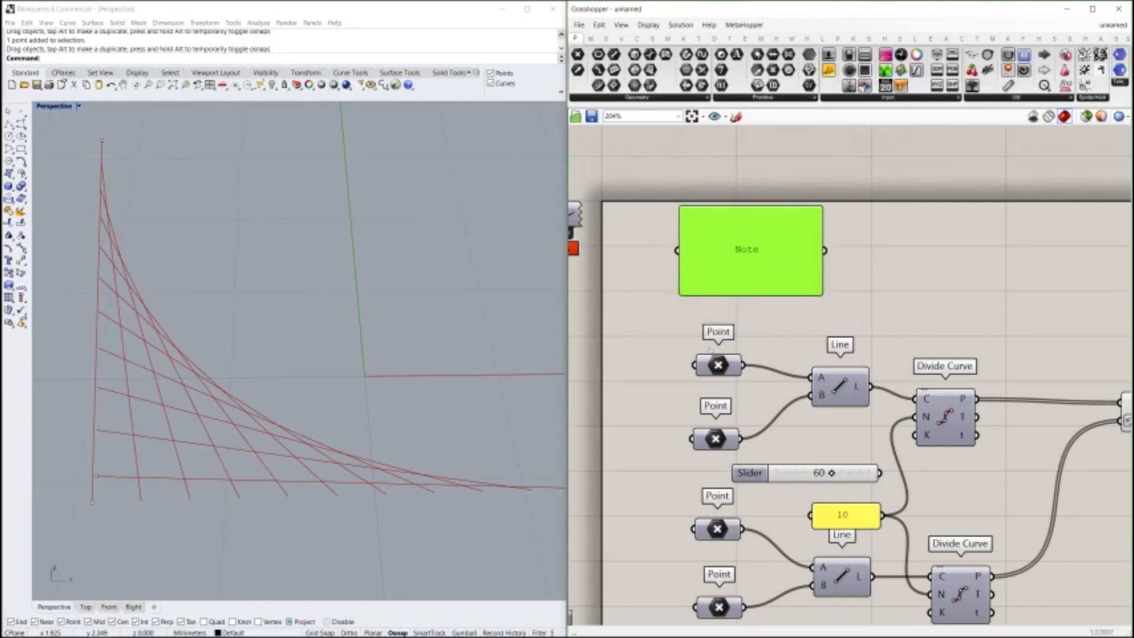
Step: Add a Data parameter and place it between the Note panel and the uppermost Point
{"action": "scroll", "coordinate": [710, 347], "scroll_direction": "up", "scroll_amount": 2}
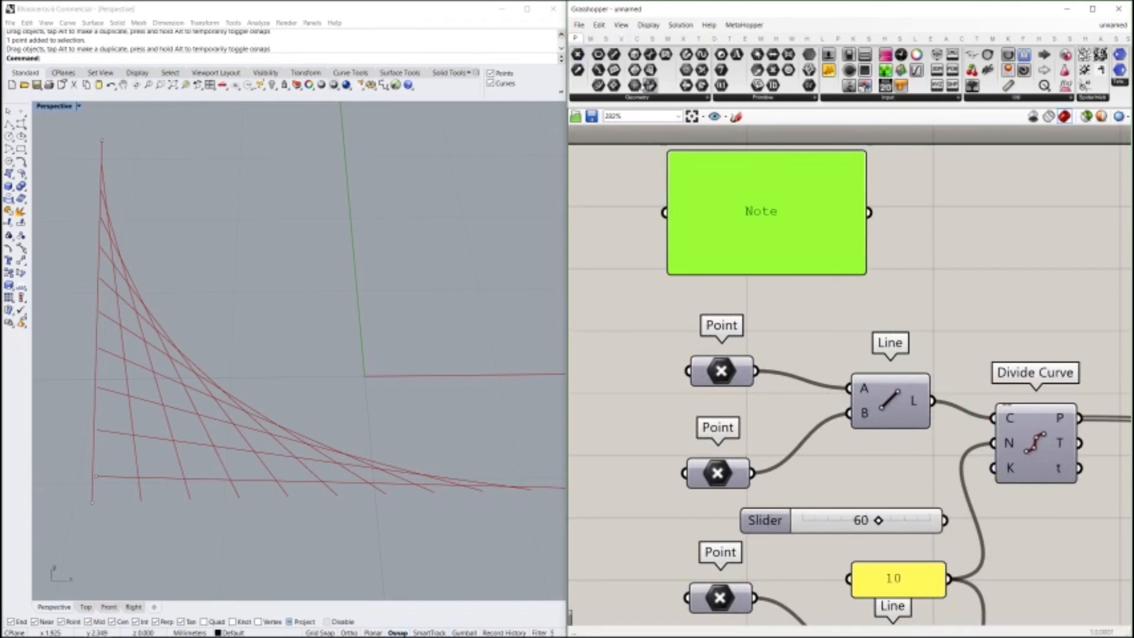
{"action": "left_click", "coordinate": [810, 58]}
{"action": "left_click", "coordinate": [658, 323]}
{"action": "right_click_drag", "start_coordinate": [704, 260], "coordinate": [769, 223]}
{"action": "left_click_drag", "start_coordinate": [769, 223], "coordinate": [837, 161]}
{"action": "left_click_drag", "start_coordinate": [716, 277], "coordinate": [775, 235]}
Step: Name the Data parameter "Graph Section", display the name instead of its icon, and nudge it into place above the Points
{"action": "right_click", "coordinate": [775, 236]}
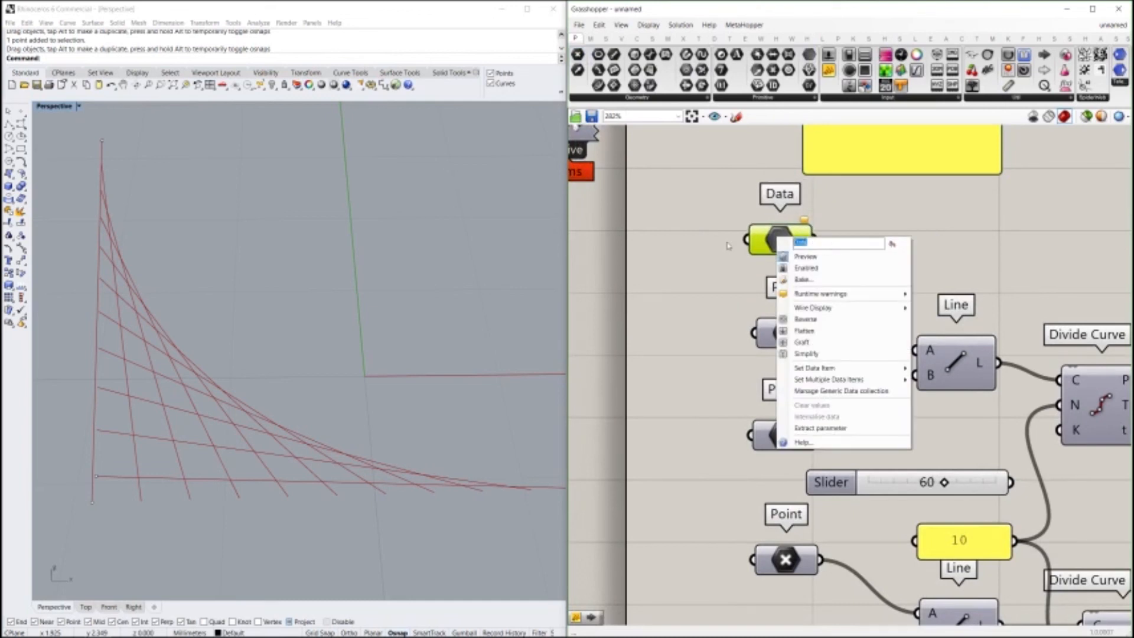
{"action": "type", "text": "Graph Section"}
{"action": "left_click", "coordinate": [893, 244]}
{"action": "left_click", "coordinate": [862, 196]}
{"action": "left_click_drag", "start_coordinate": [795, 241], "coordinate": [826, 242]}
{"action": "left_click", "coordinate": [949, 266]}
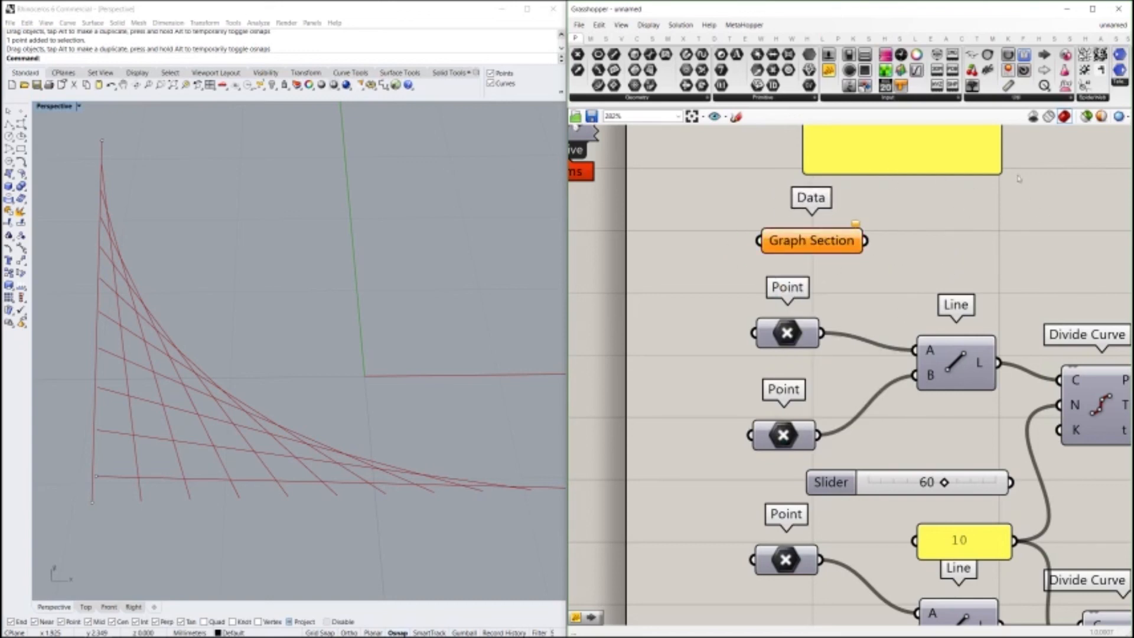
Step: Search the canvas for "Graph Section", follow the match to its Data parameter, and close the search
{"action": "scroll", "coordinate": [1056, 195], "scroll_direction": "down", "scroll_amount": 6}
{"action": "middle_click", "coordinate": [846, 287]}
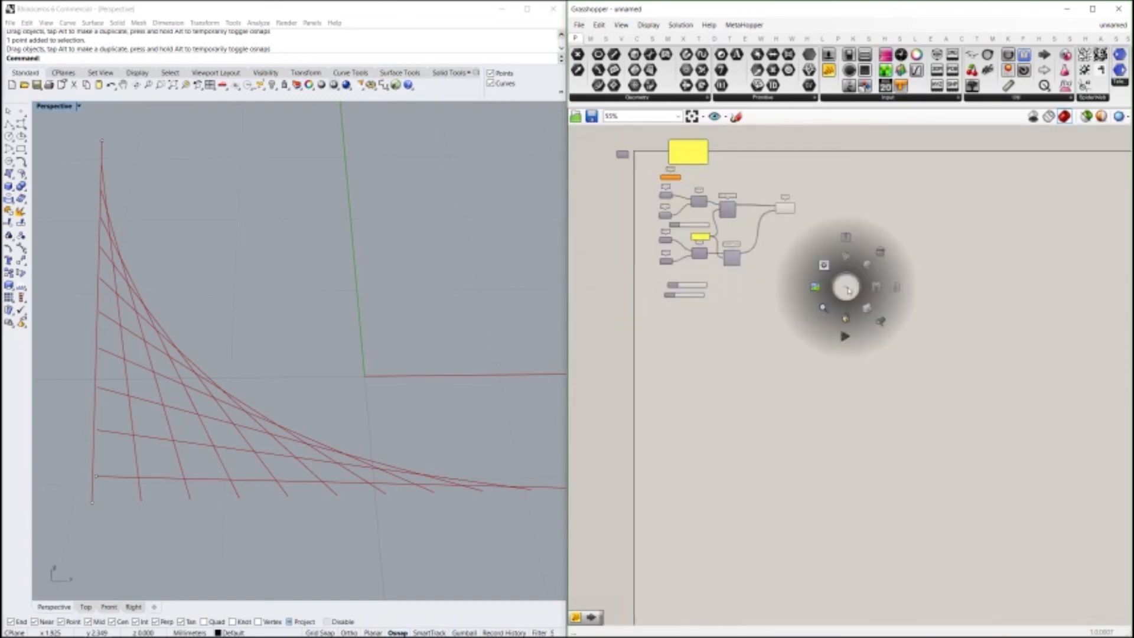
{"action": "scroll", "coordinate": [815, 309], "scroll_direction": "down", "scroll_amount": 7}
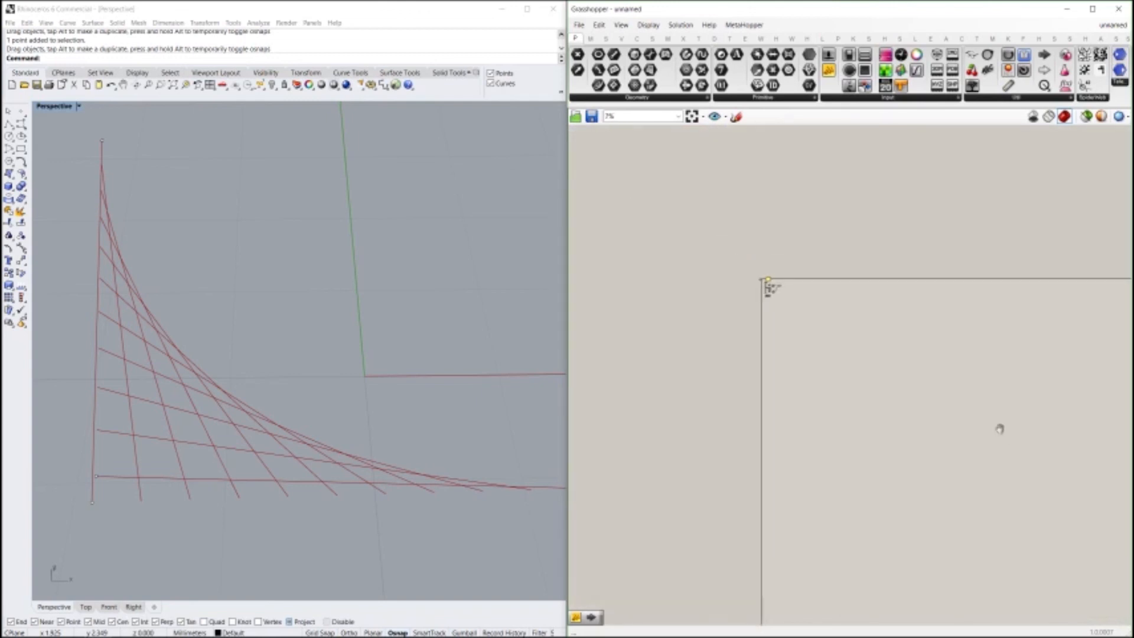
{"action": "middle_click", "coordinate": [775, 311]}
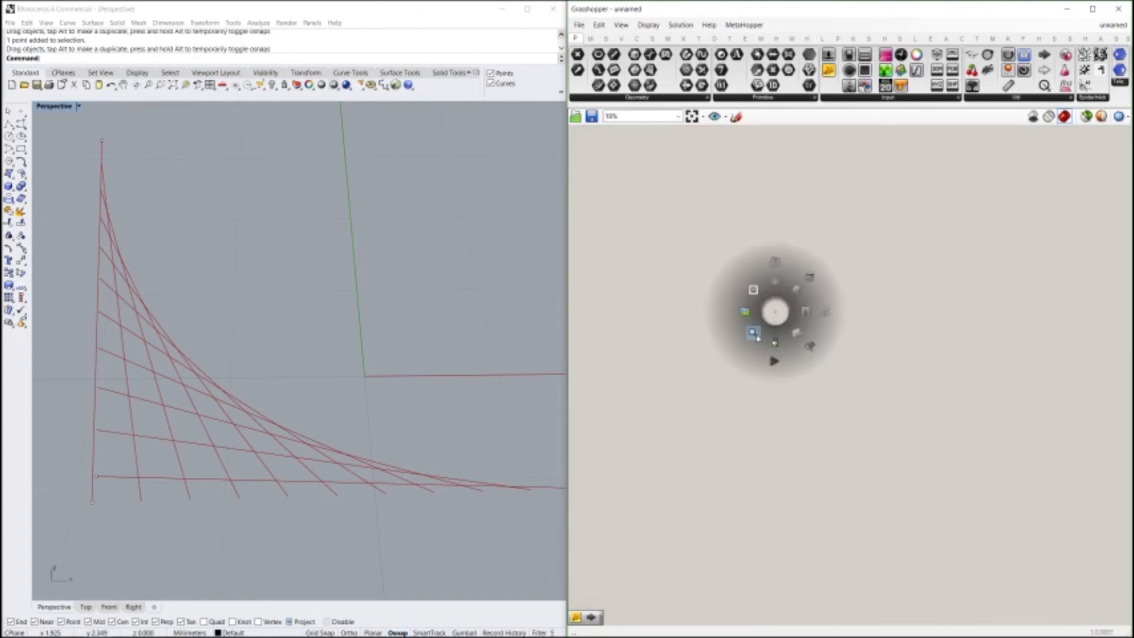
{"action": "left_click", "coordinate": [754, 333]}
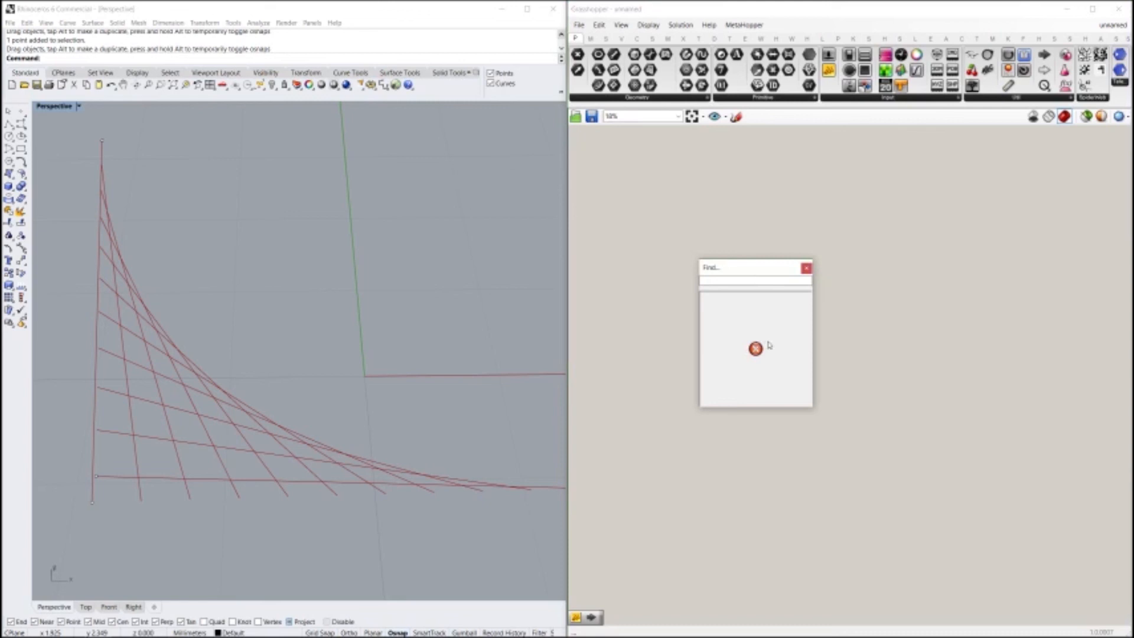
{"action": "type", "text": "Grou"}
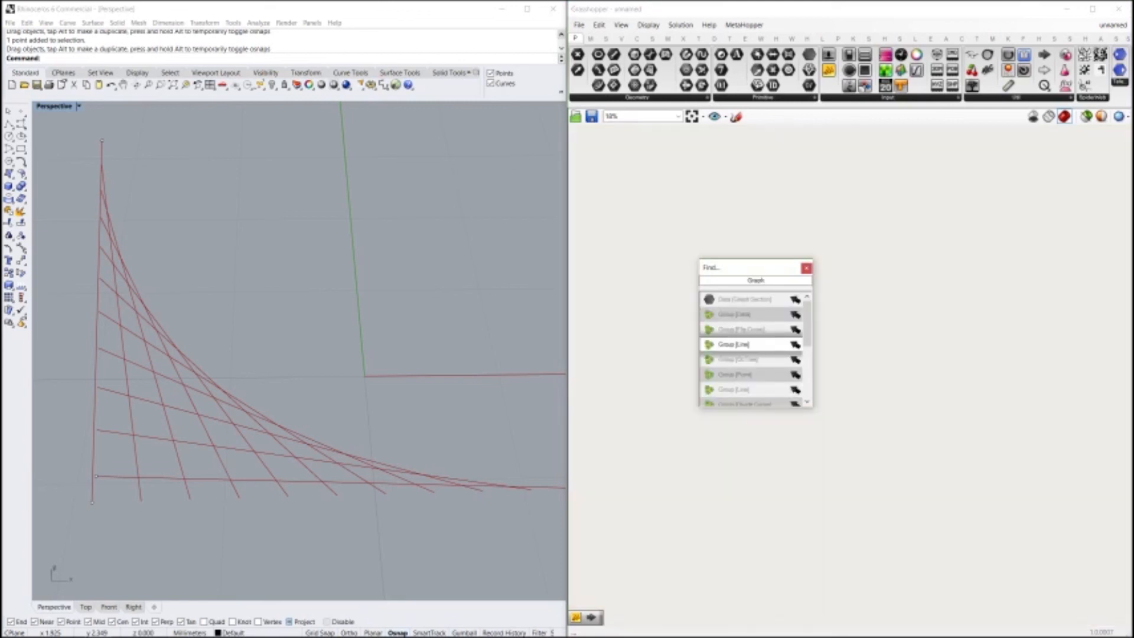
{"action": "type", "text": " Section"}
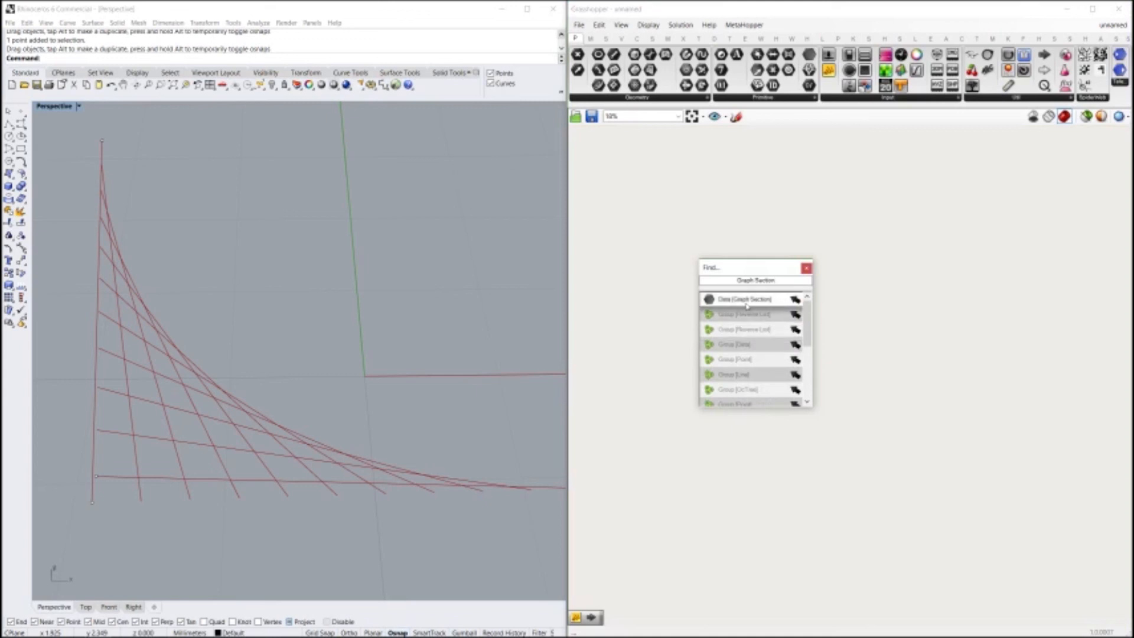
{"action": "left_click_drag", "start_coordinate": [747, 303], "coordinate": [936, 283]}
{"action": "scroll", "coordinate": [936, 284], "scroll_direction": "up", "scroll_amount": 5}
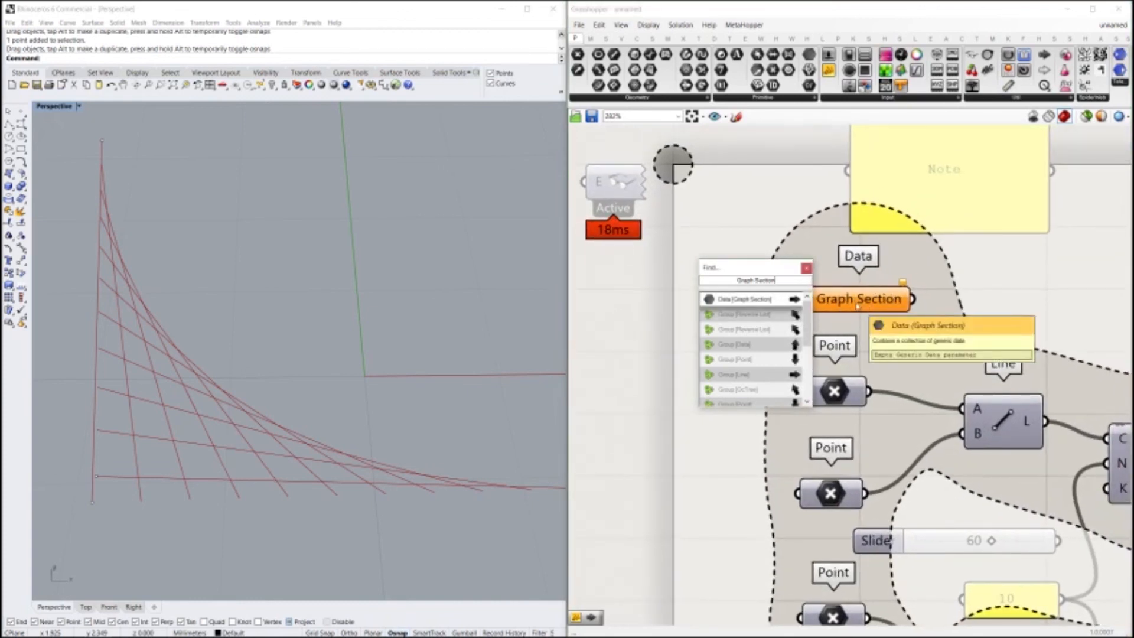
{"action": "left_click", "coordinate": [806, 267]}
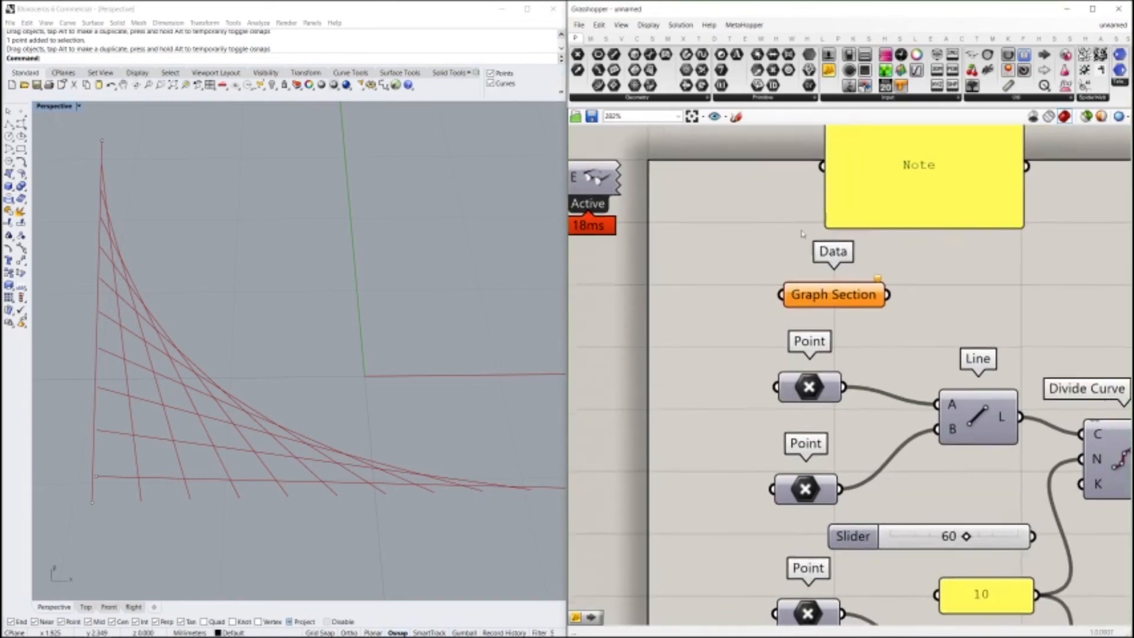
Step: Delete the Note panel and the Graph Section Data parameter
{"action": "scroll", "coordinate": [802, 233], "scroll_direction": "down", "scroll_amount": 4}
{"action": "left_click", "coordinate": [757, 197]}
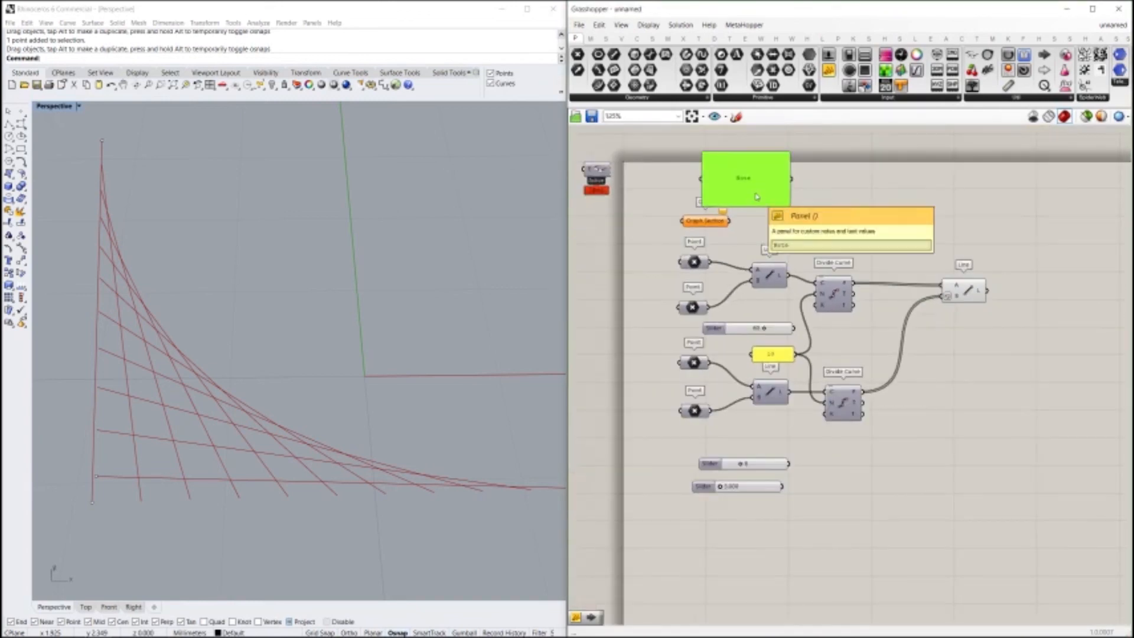
{"action": "key", "text": "Delete"}
{"action": "left_click", "coordinate": [697, 224]}
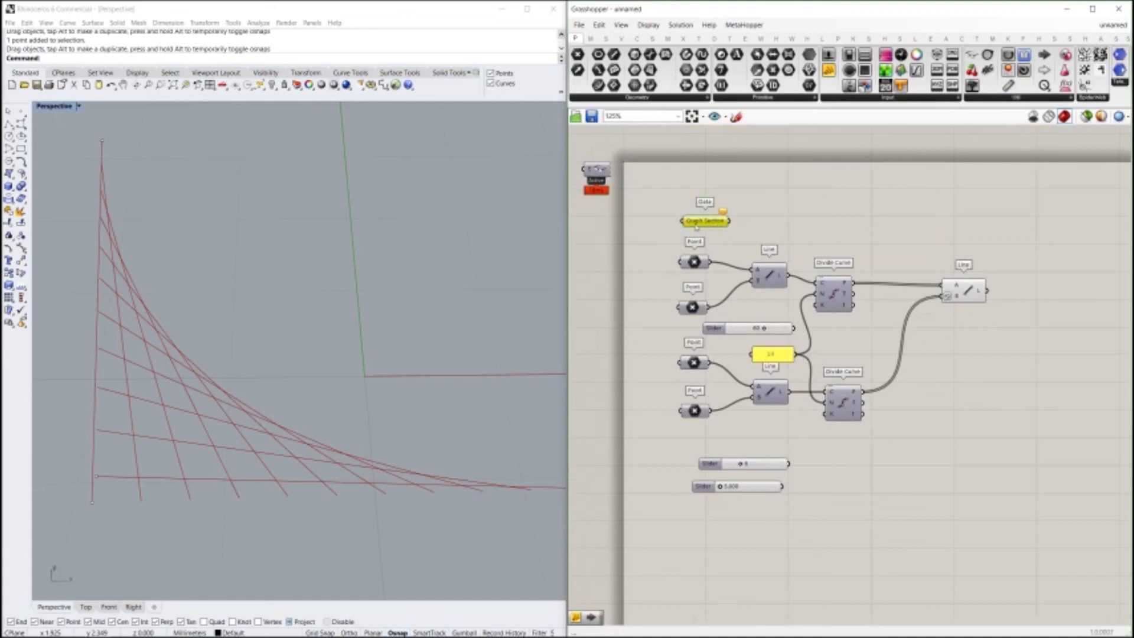
{"action": "key", "text": "Delete"}
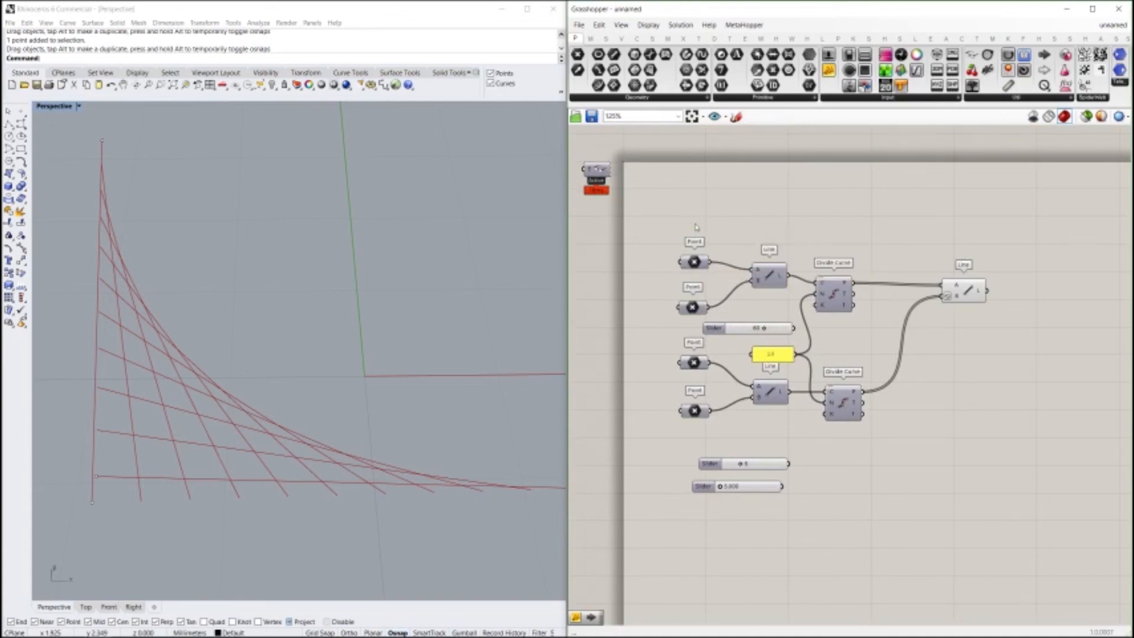